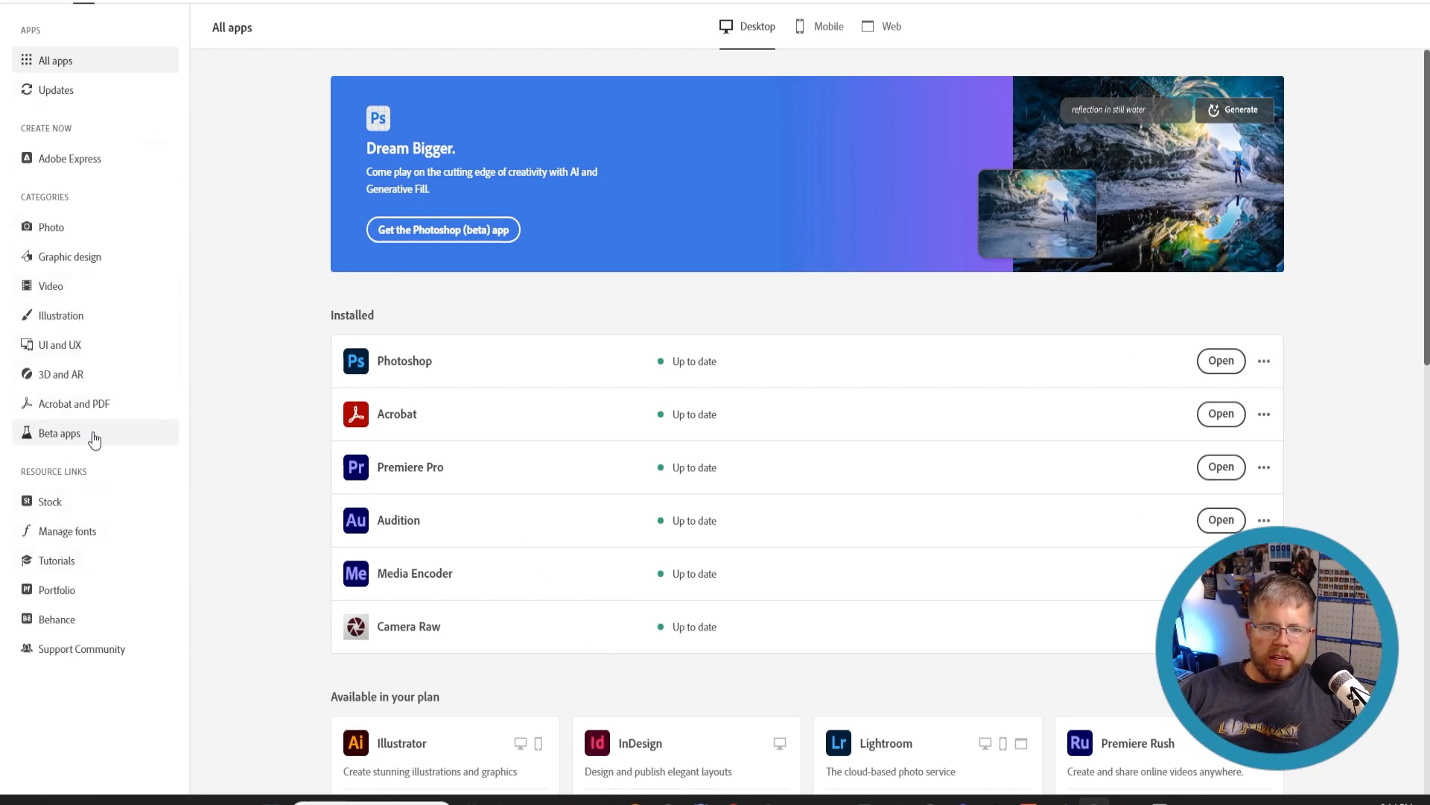
- Open the Beta apps category in Creative Cloud and bring up the Photoshop (Beta) home screen
click(60, 434)
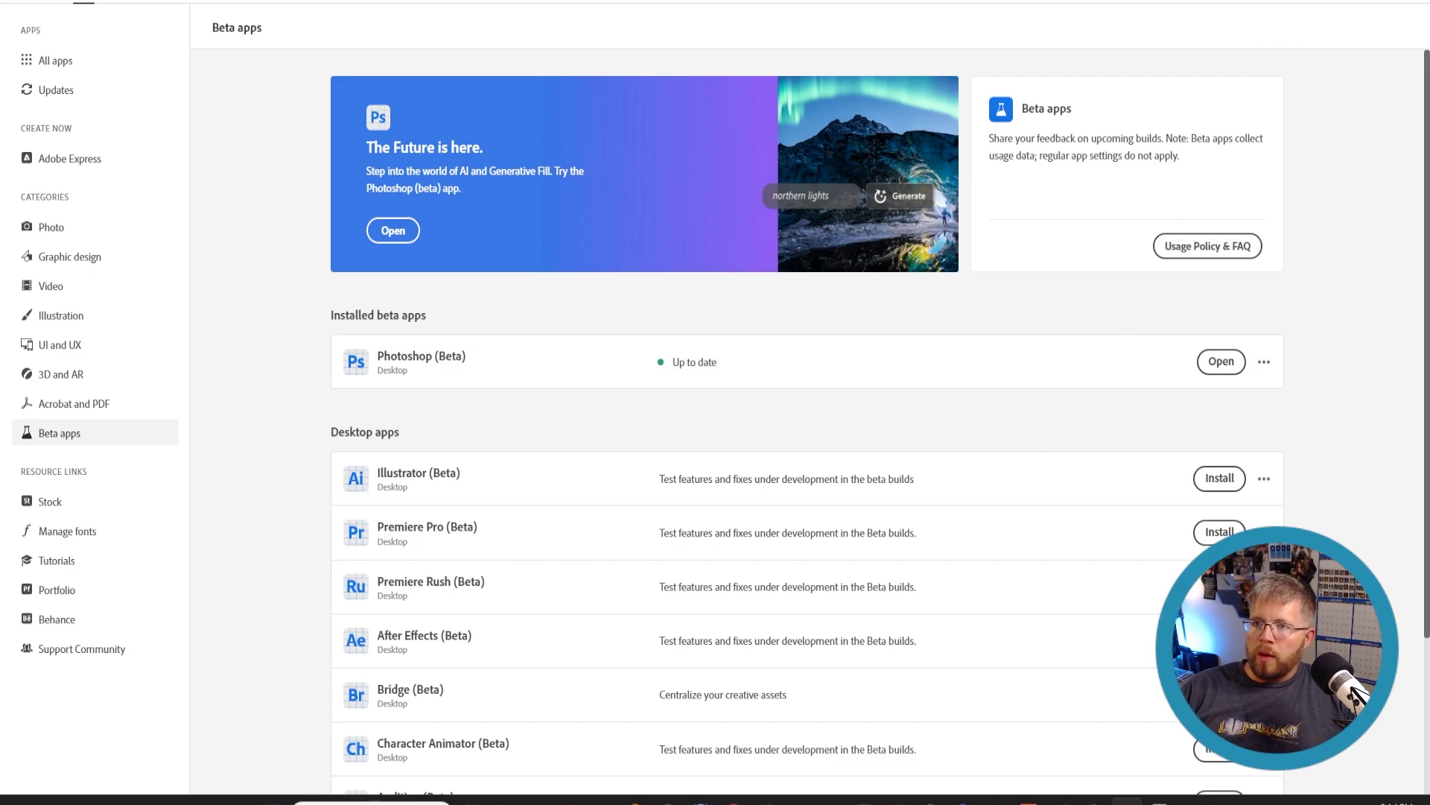
click(1330, 1)
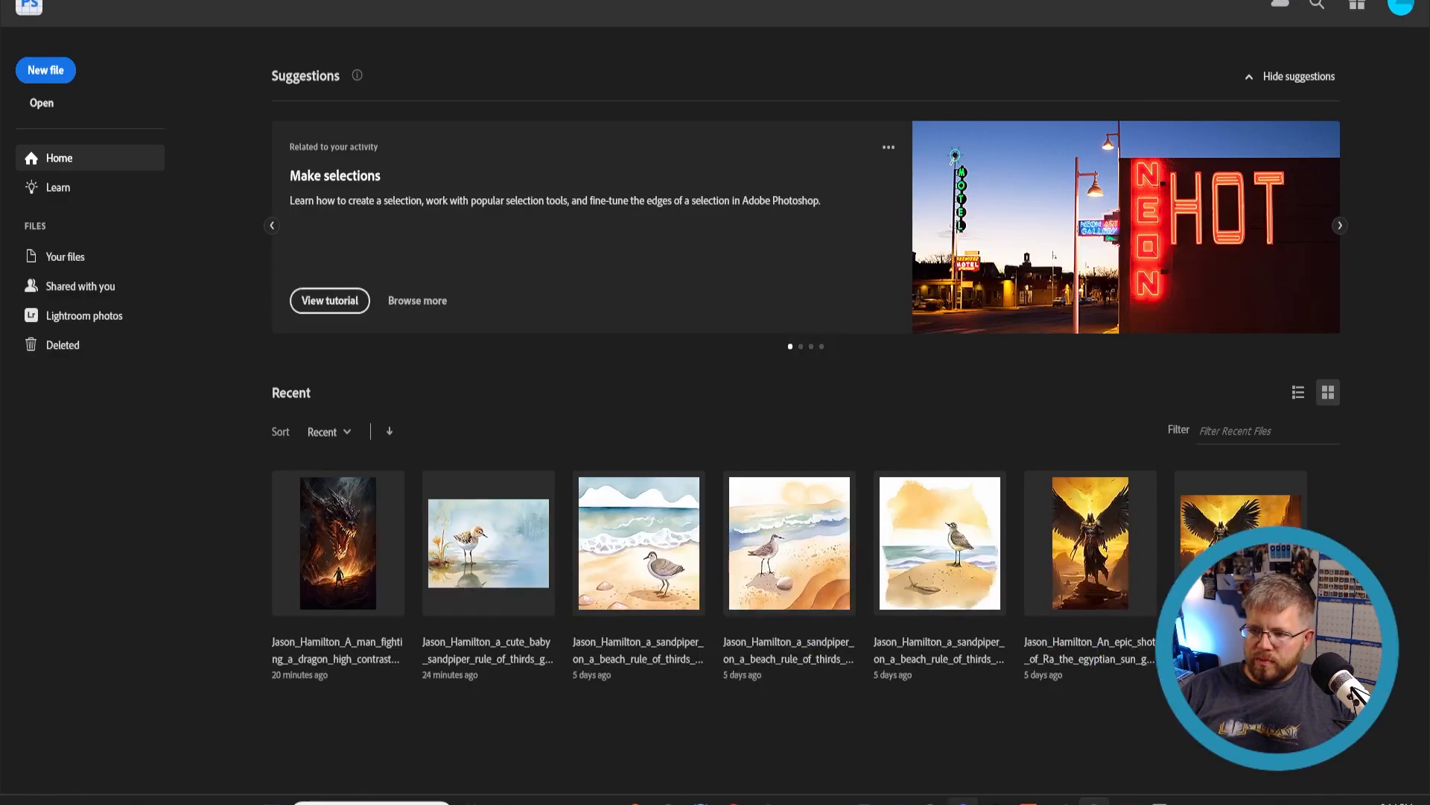
- Switch to Discord and start the /imagine command in the new-channel channel
click(964, 802)
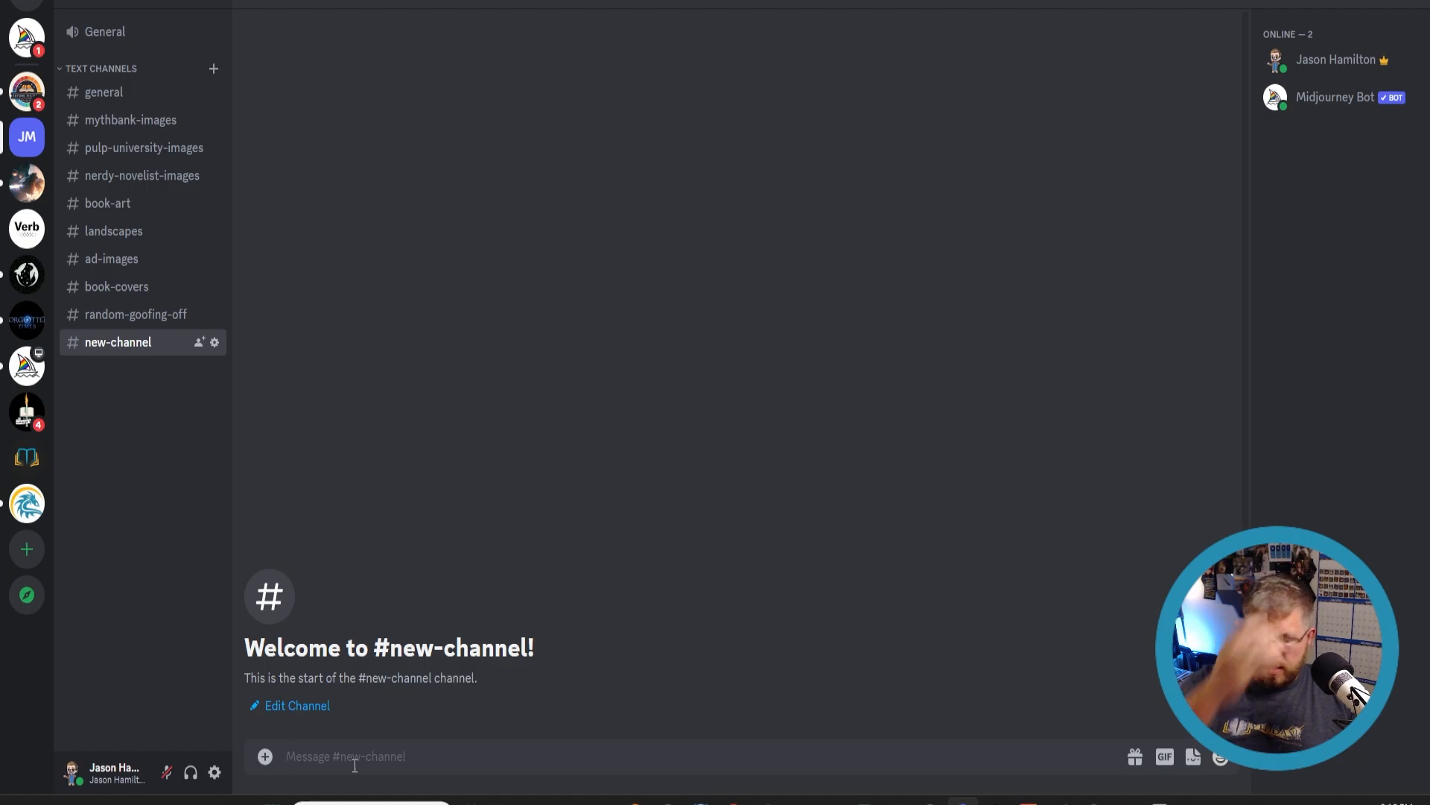
text(/imagine)
key(Return)
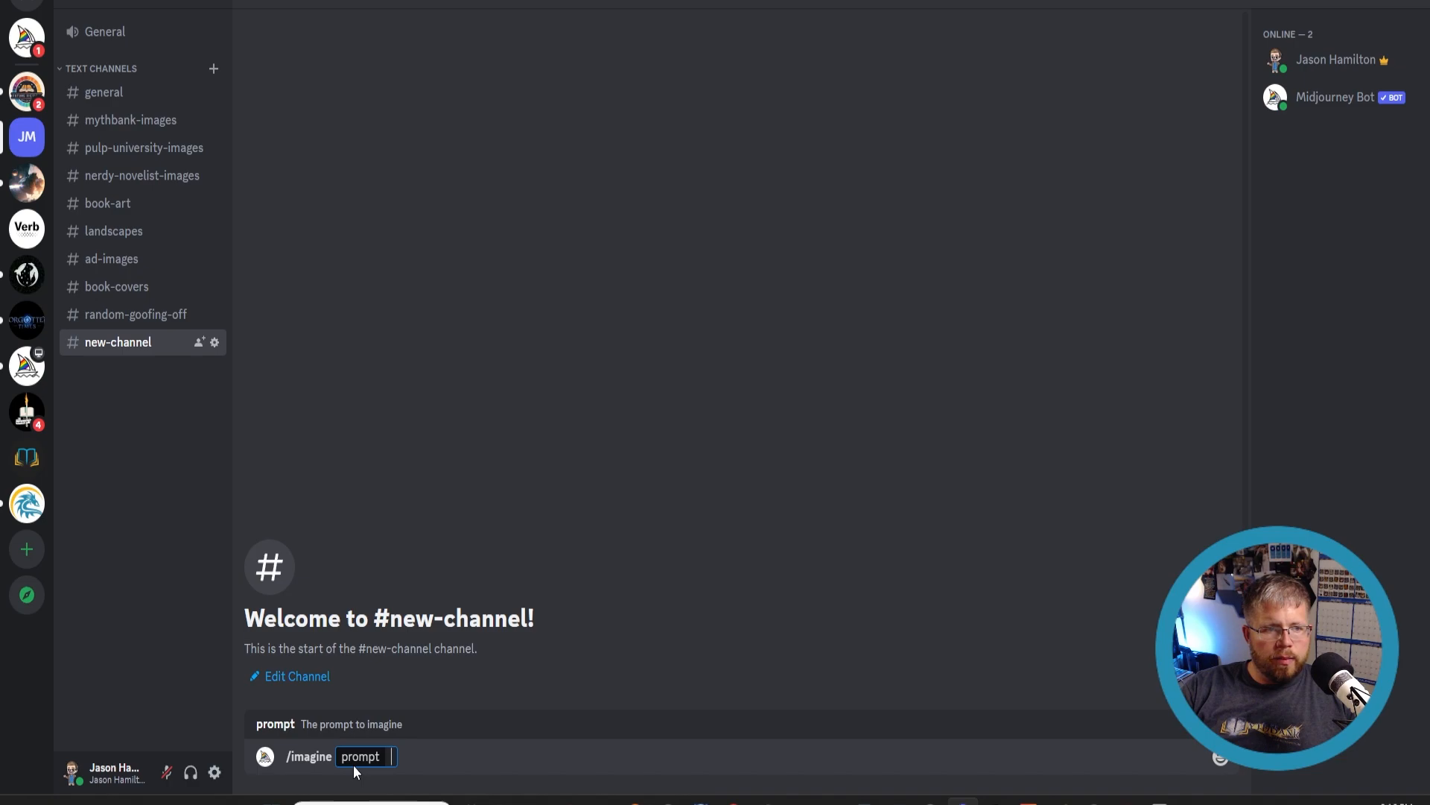
- Enter the prompt 'a man fighting a dragon, high contrast, wide angle, magic flowing, epic lighting,'
text(a man fighting a dragon)
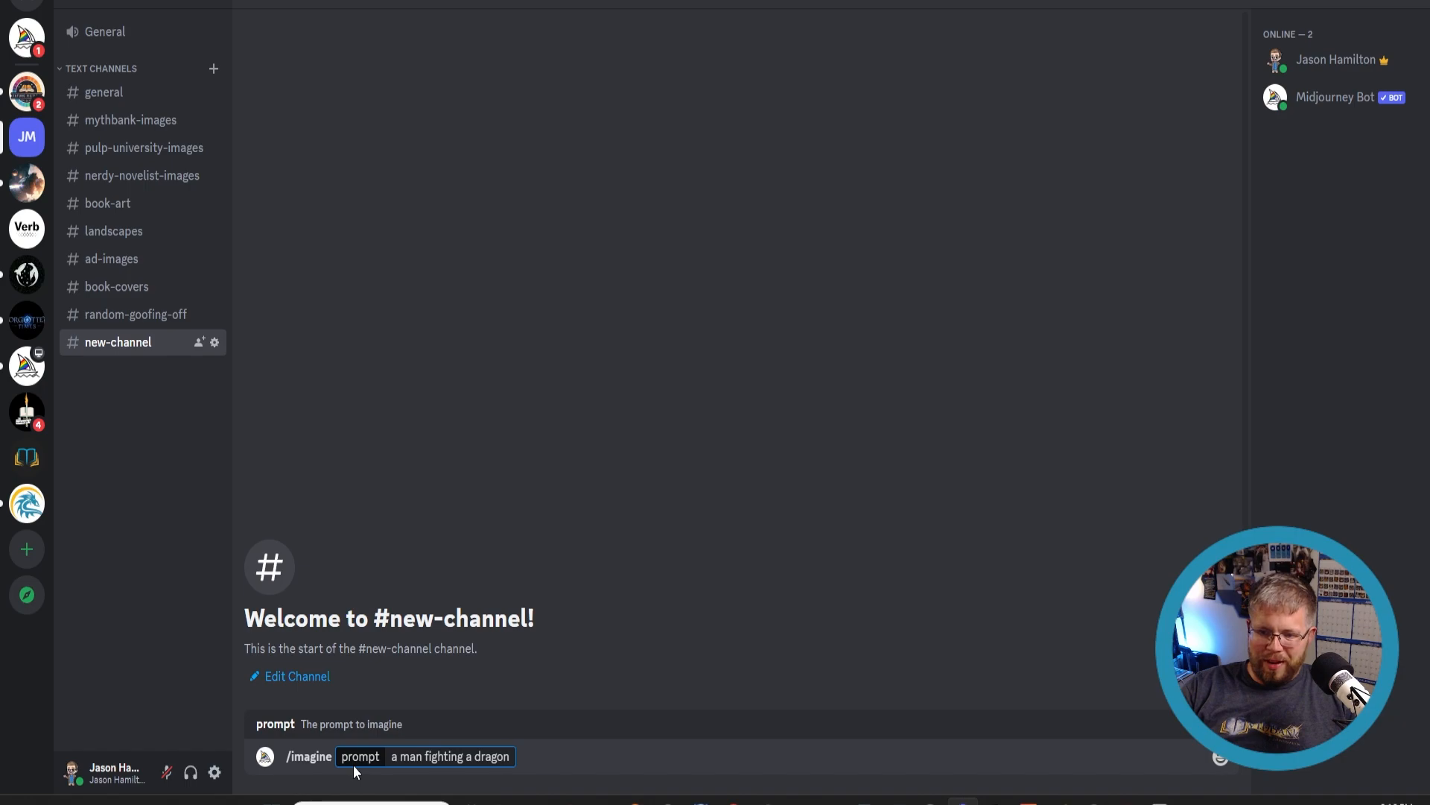
text(,)
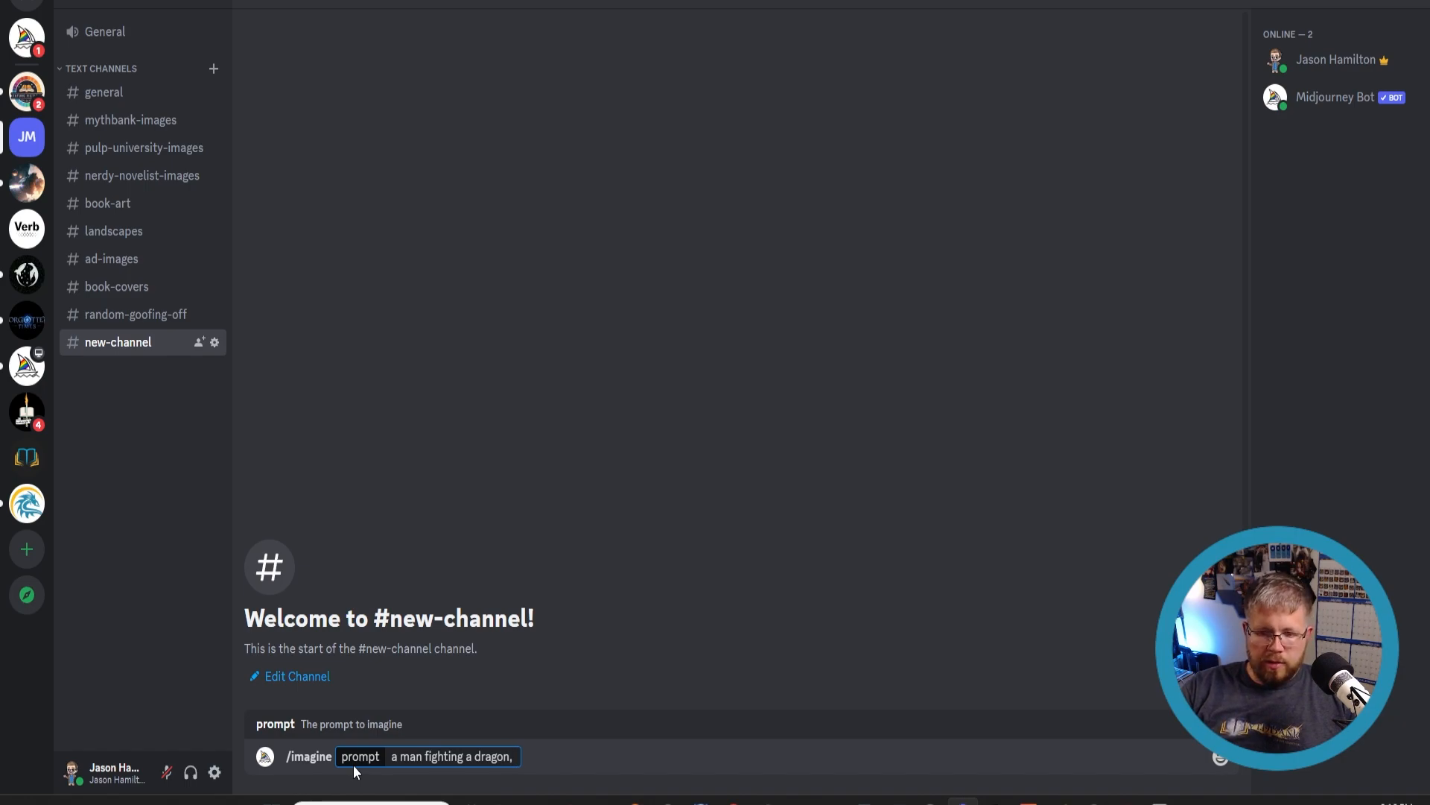
text( high contrast, wi)
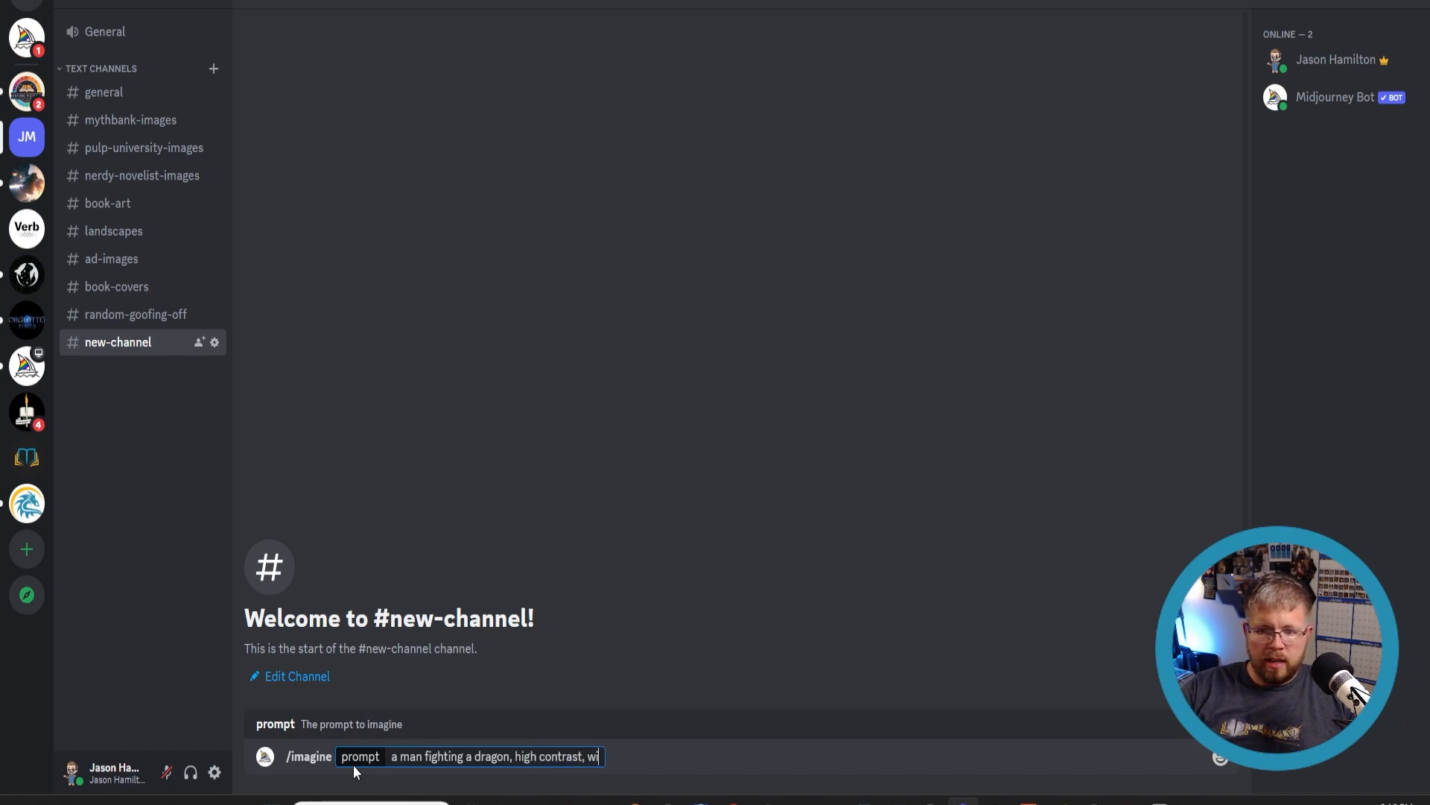
text(de angle, )
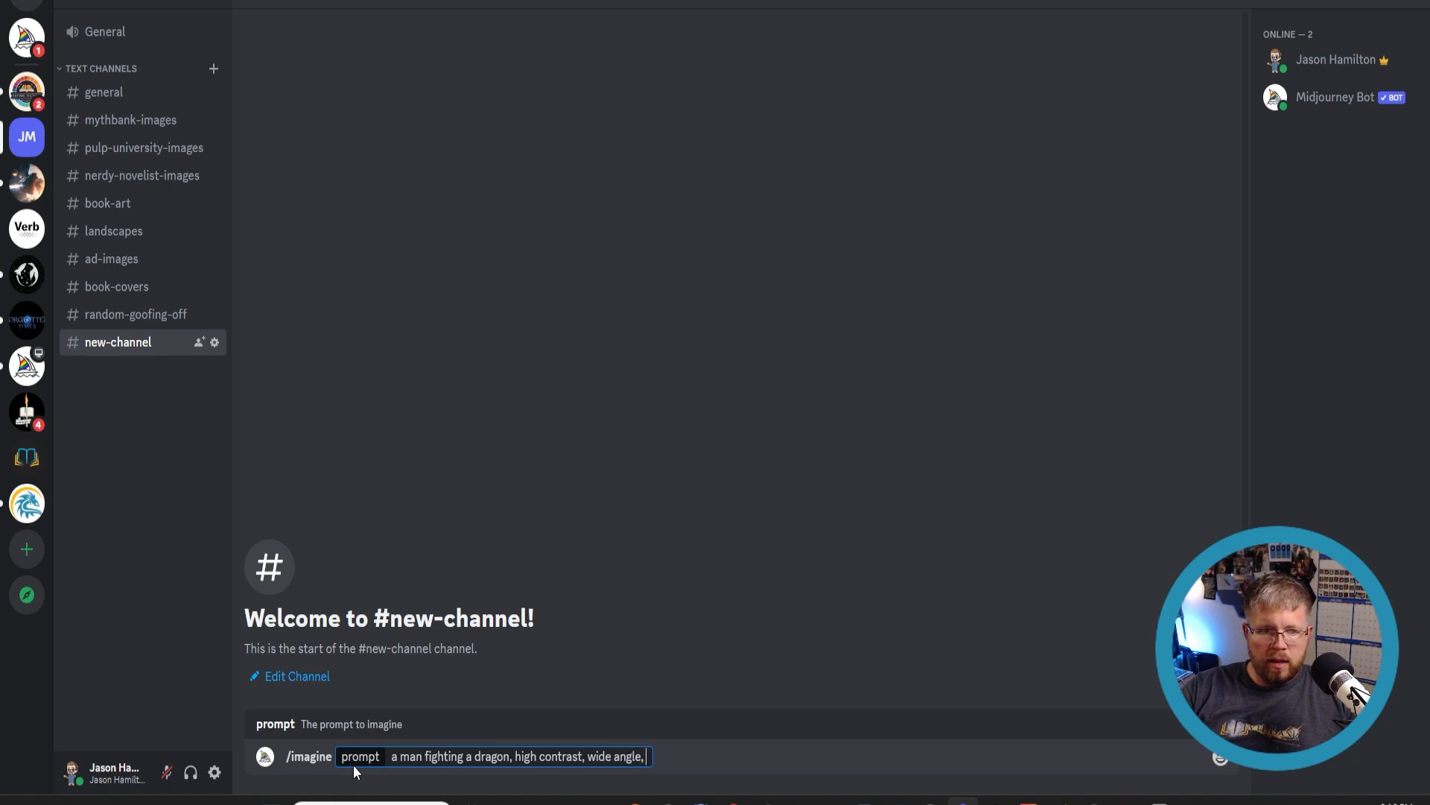
text(magic flowing, epic lighting)
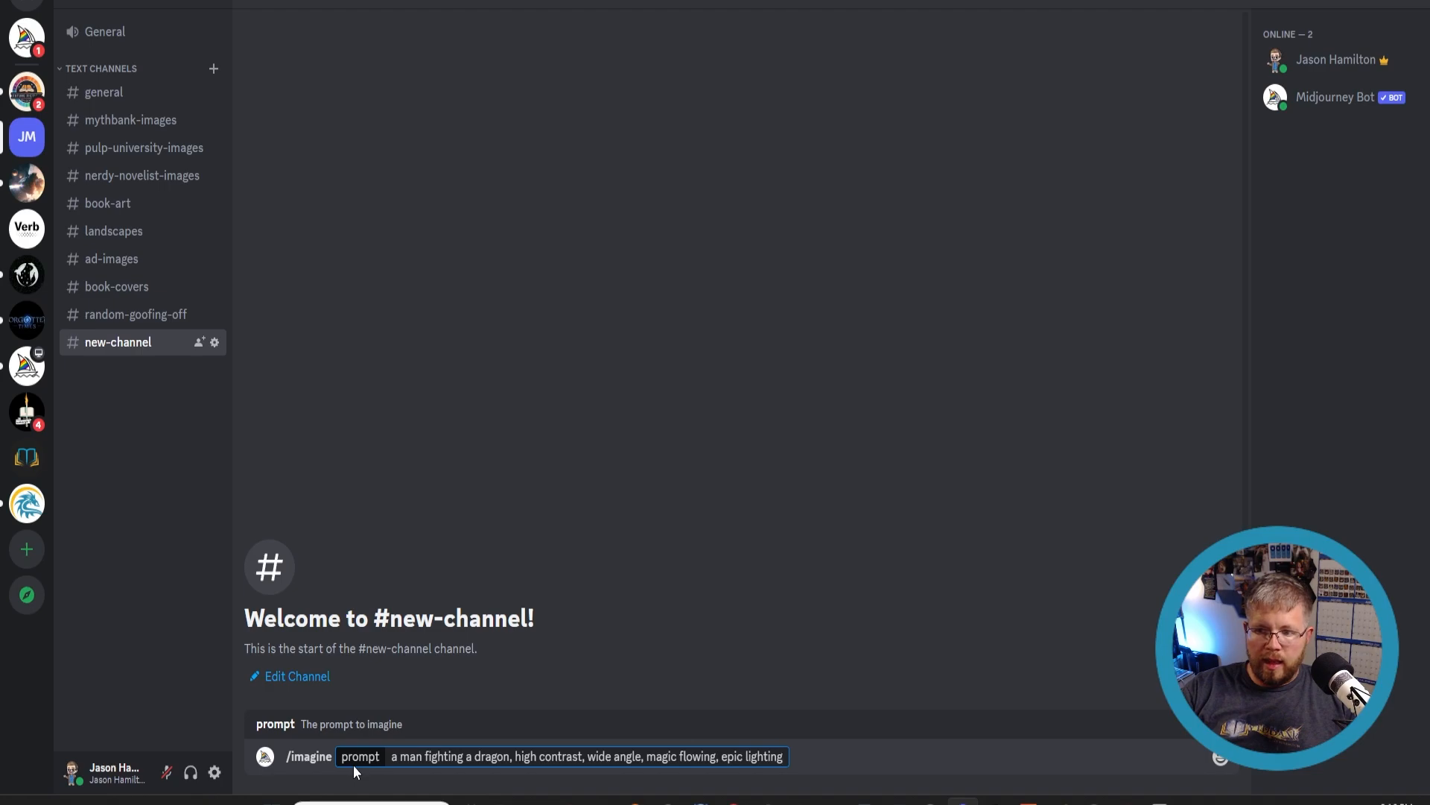
text(, epic post)
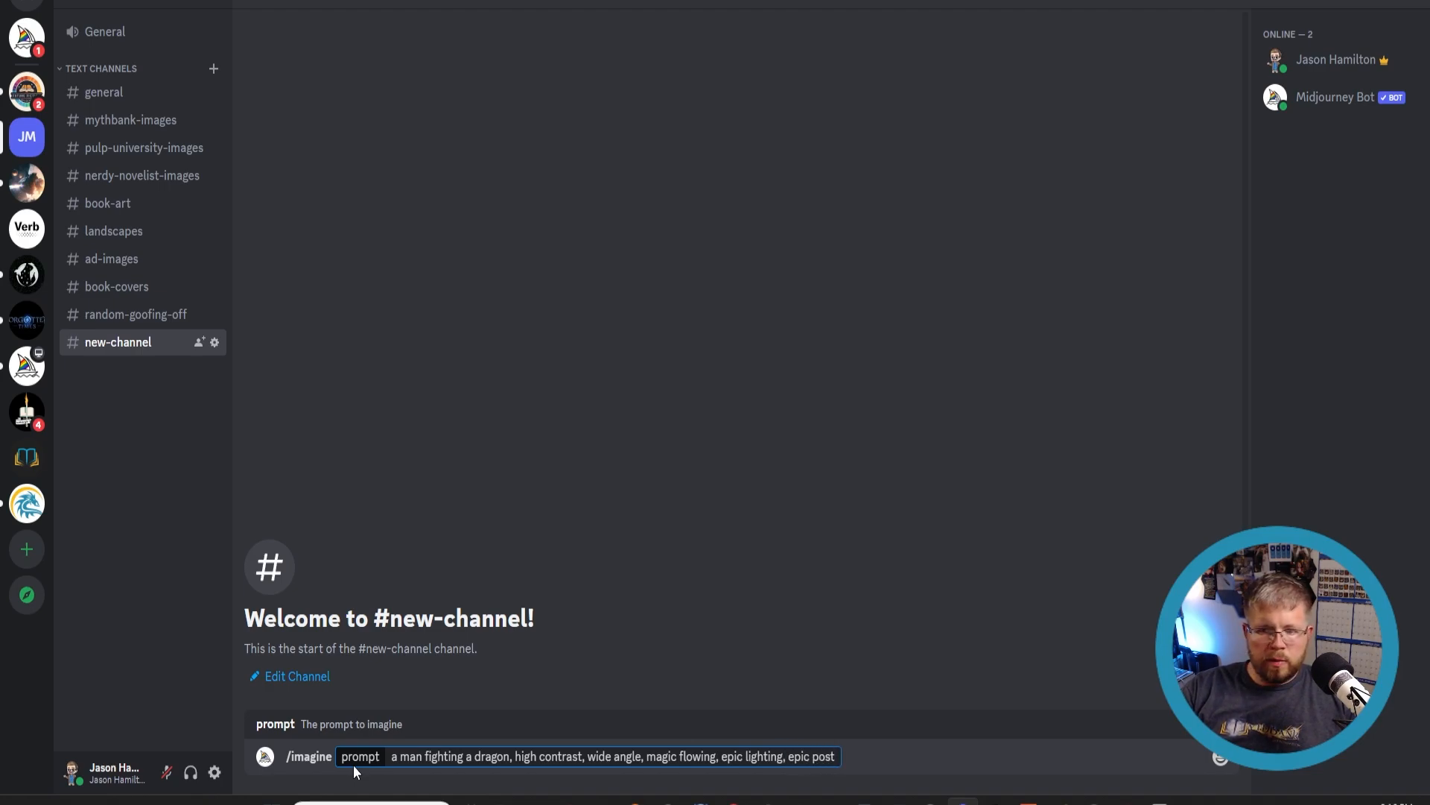
- Continue the prompt with 'epic pose, in the style of an epic fantasy book cover image, epic fantasy concept art --ar 160:256' and submit it
key(BackSpace)
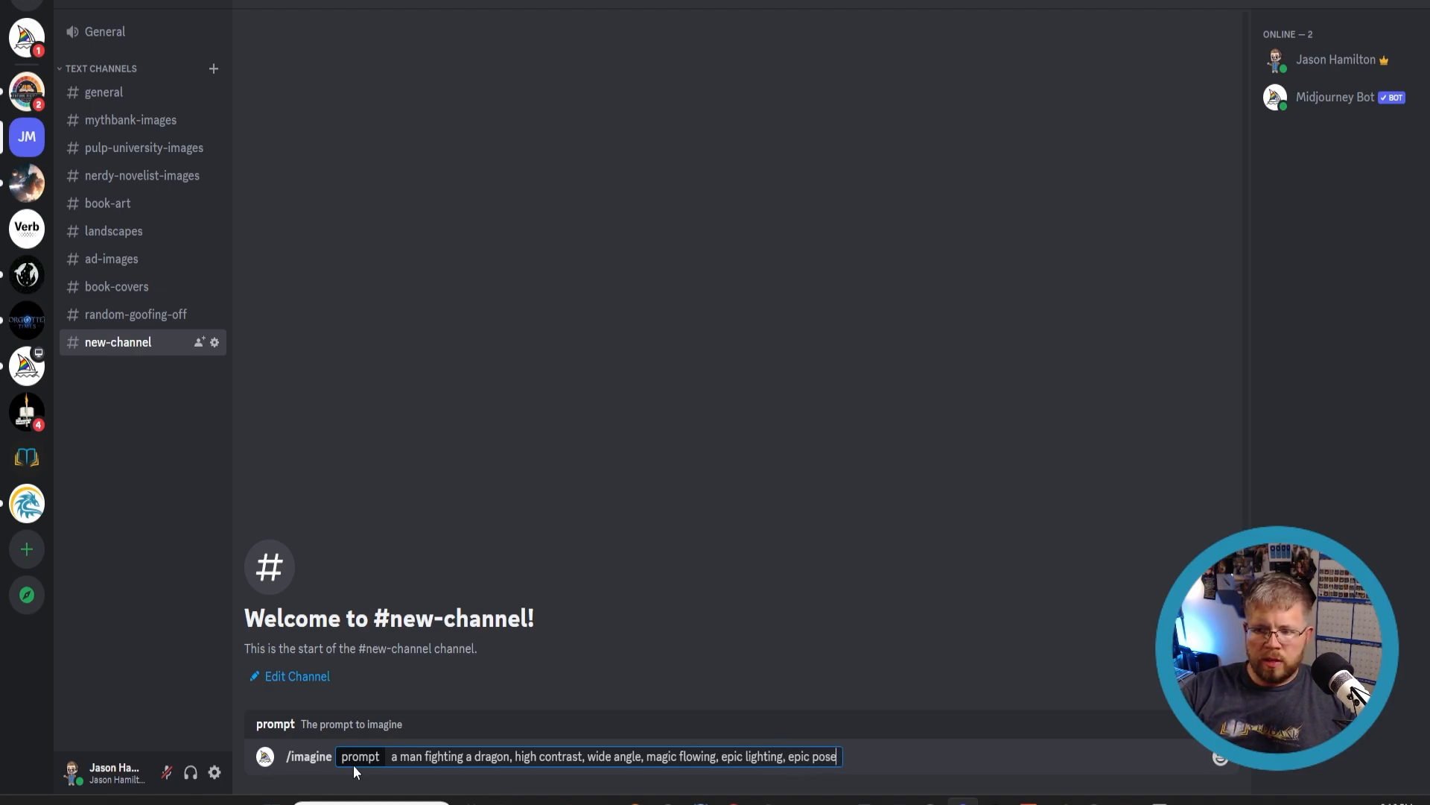
text(e, in the style of )
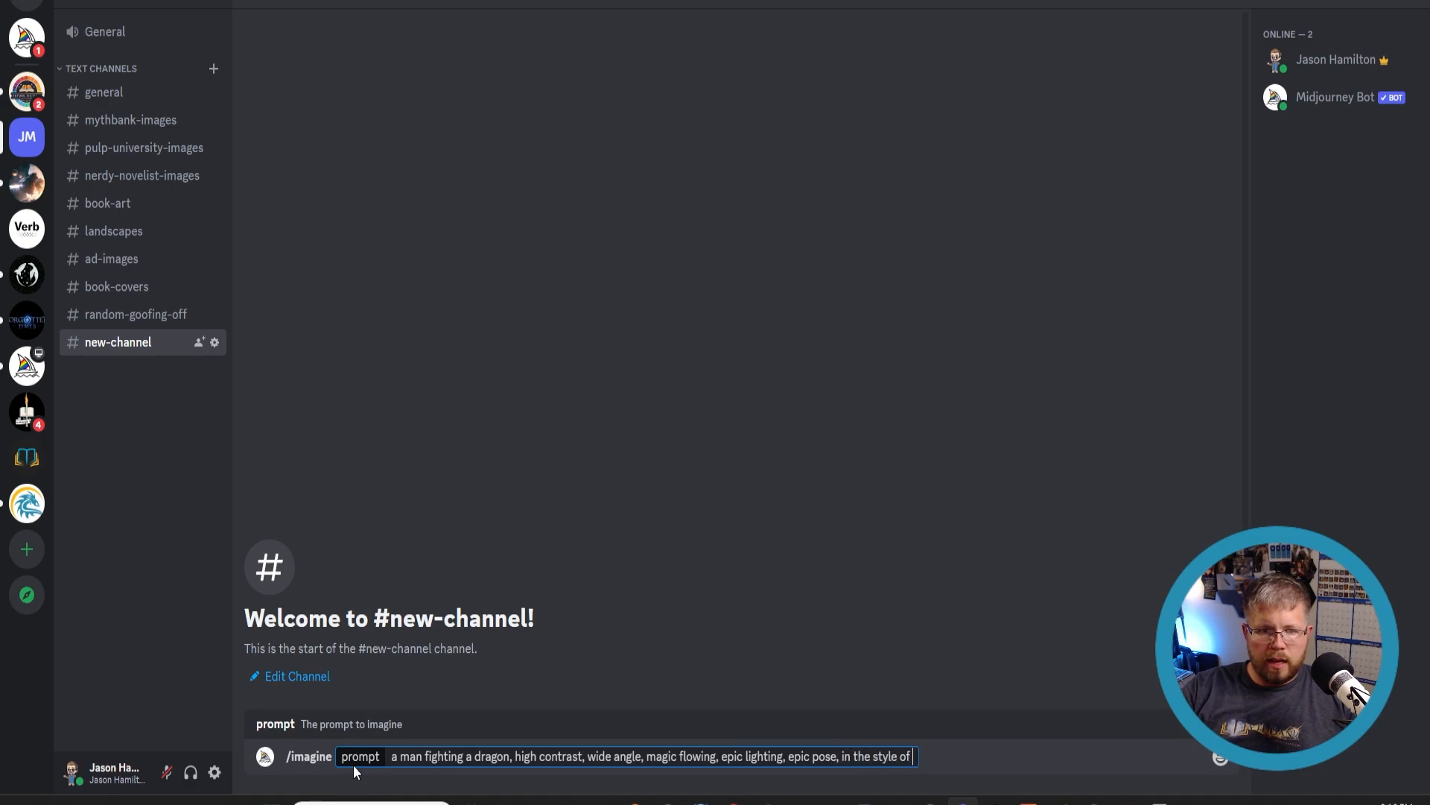
text(an epic fantasy book cover image)
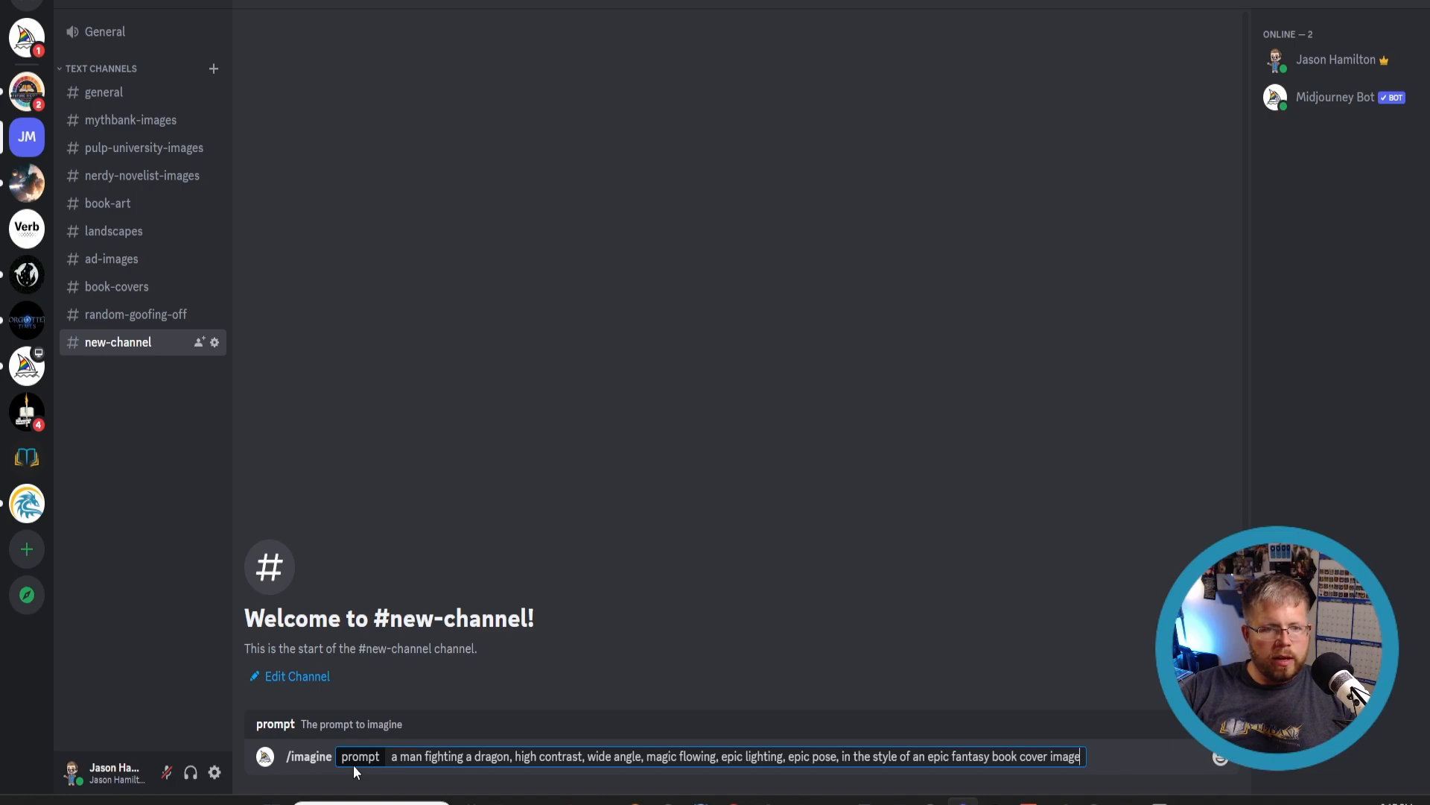
text(, epic fa)
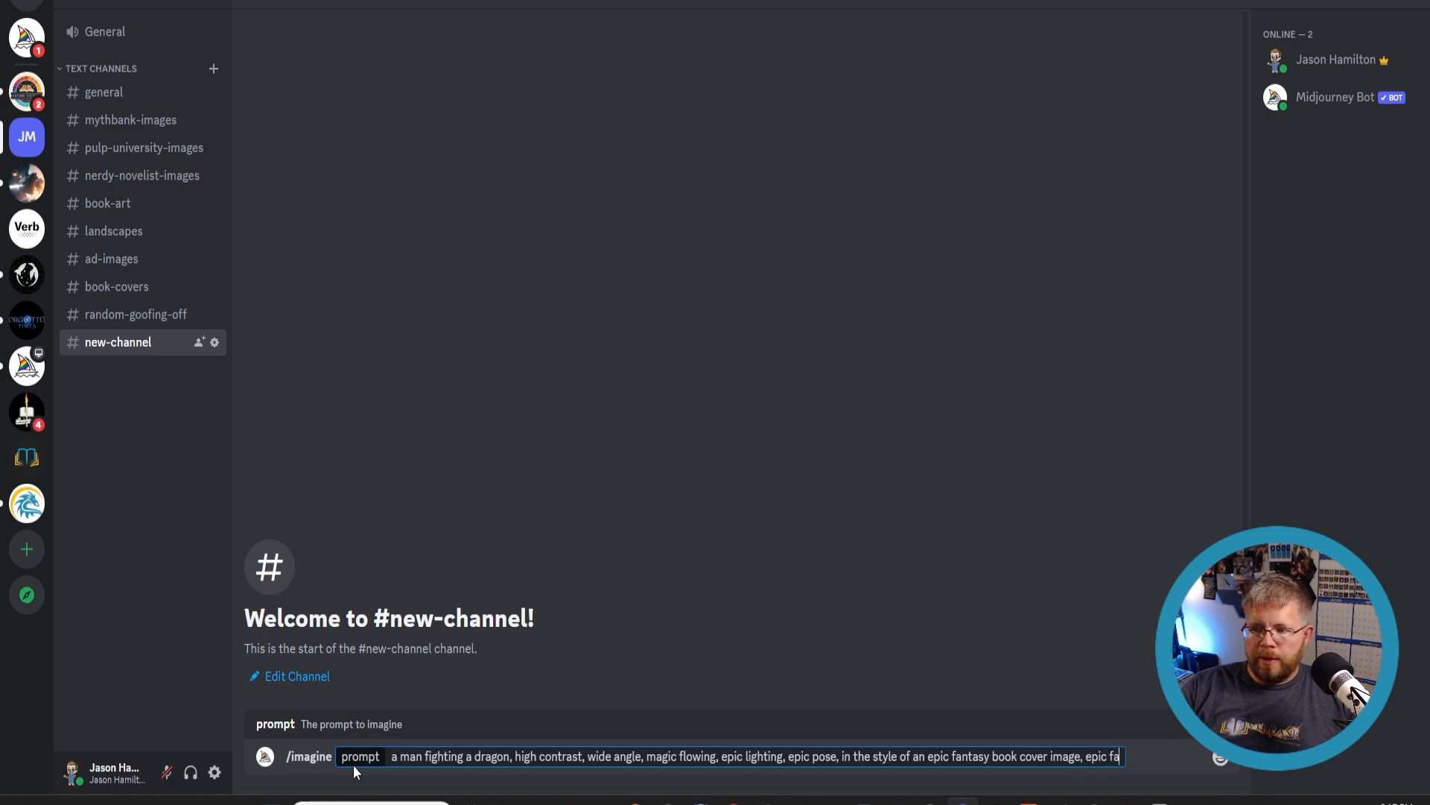
text(ntasy concept art)
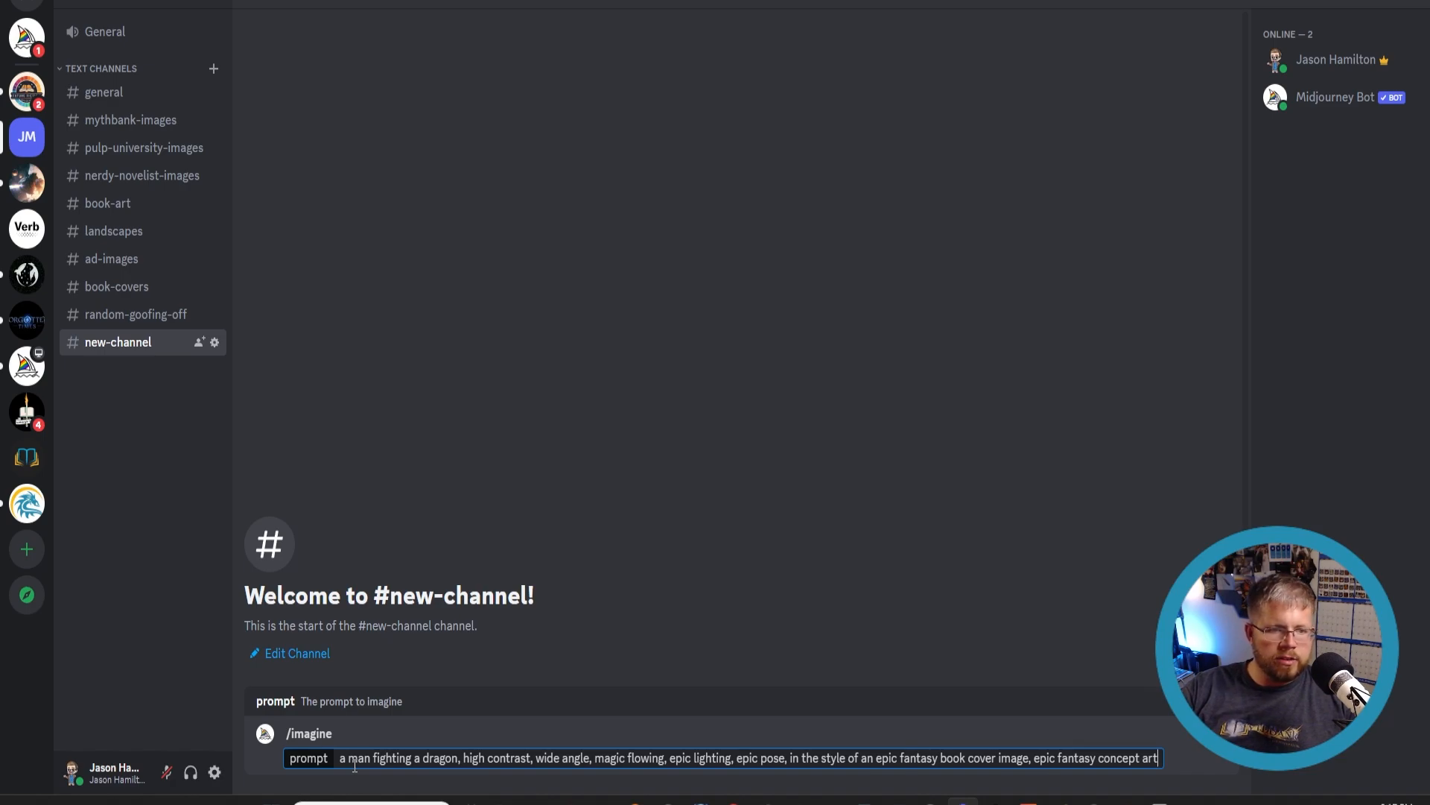
text( --ar)
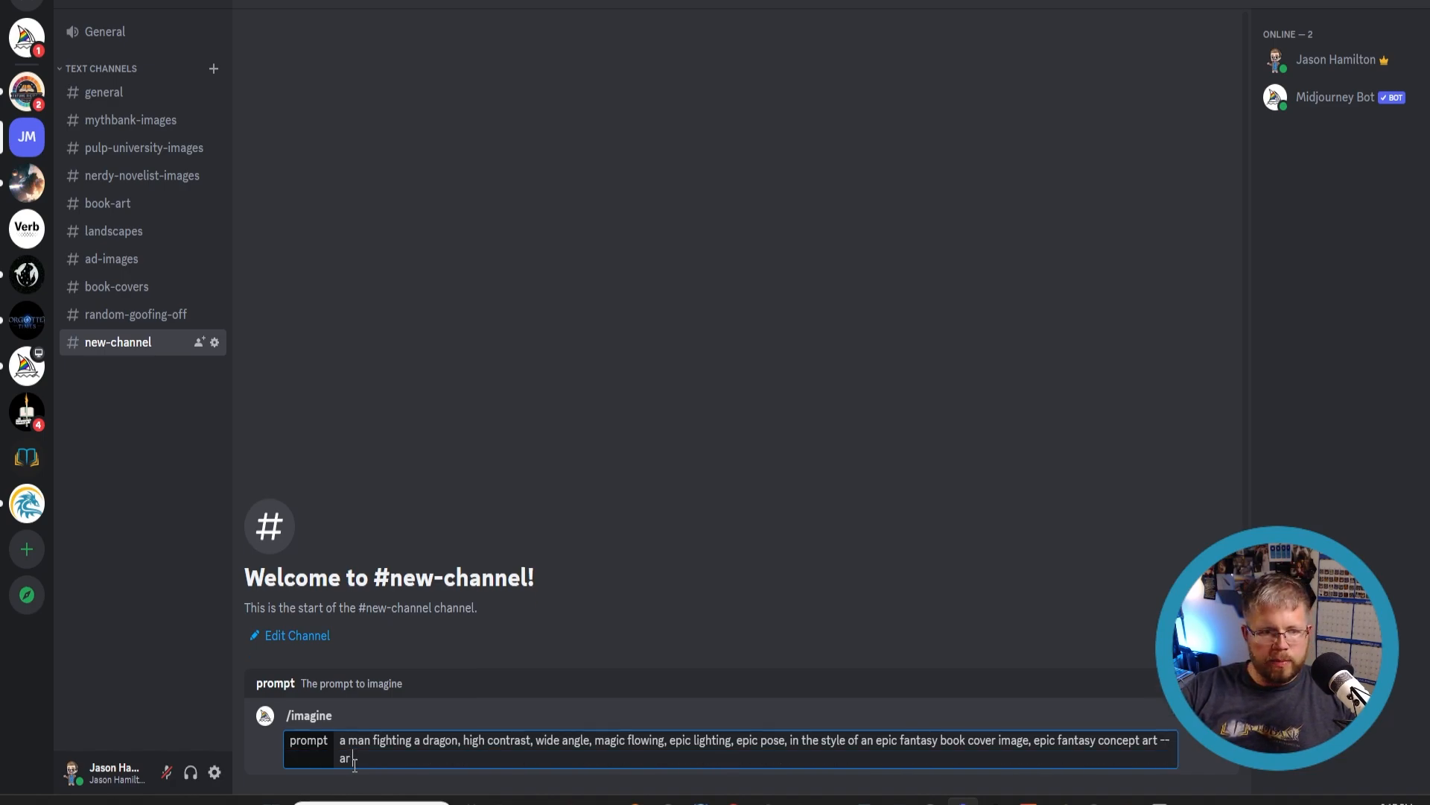
text( 160)
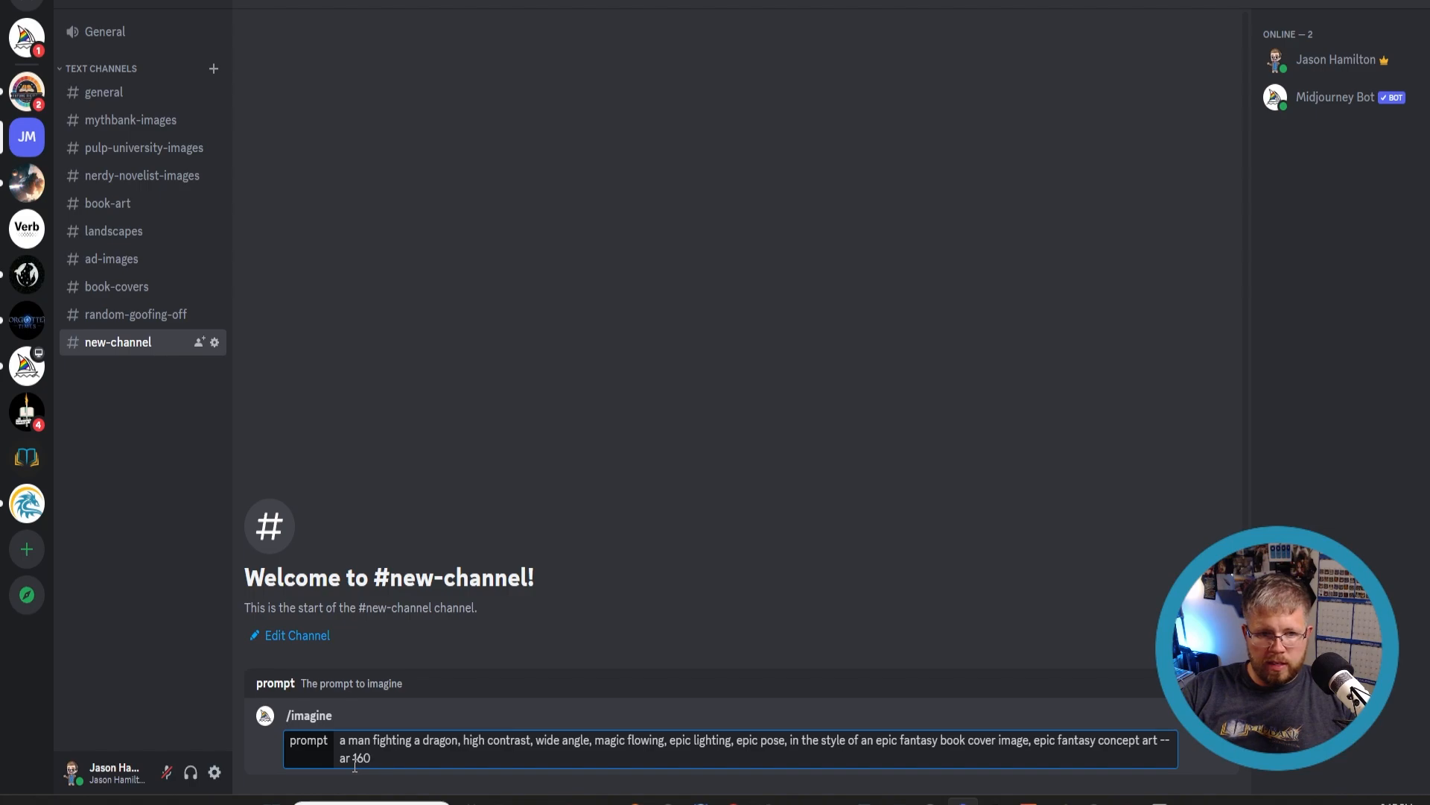
text(:256)
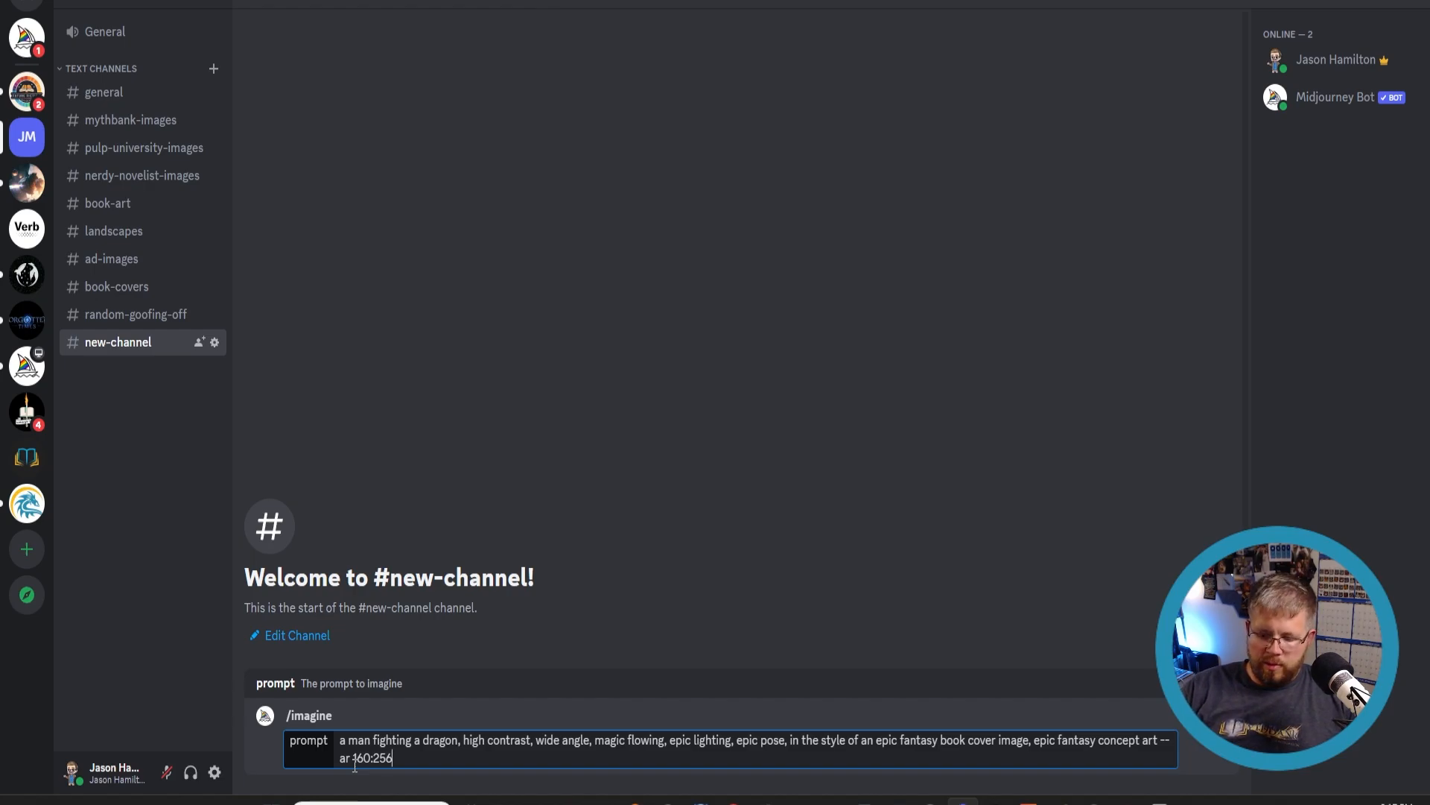
key(Return)
- Preview the generated image grid, upscale the first image, and open the upscaled result for a closer look
click(400, 538)
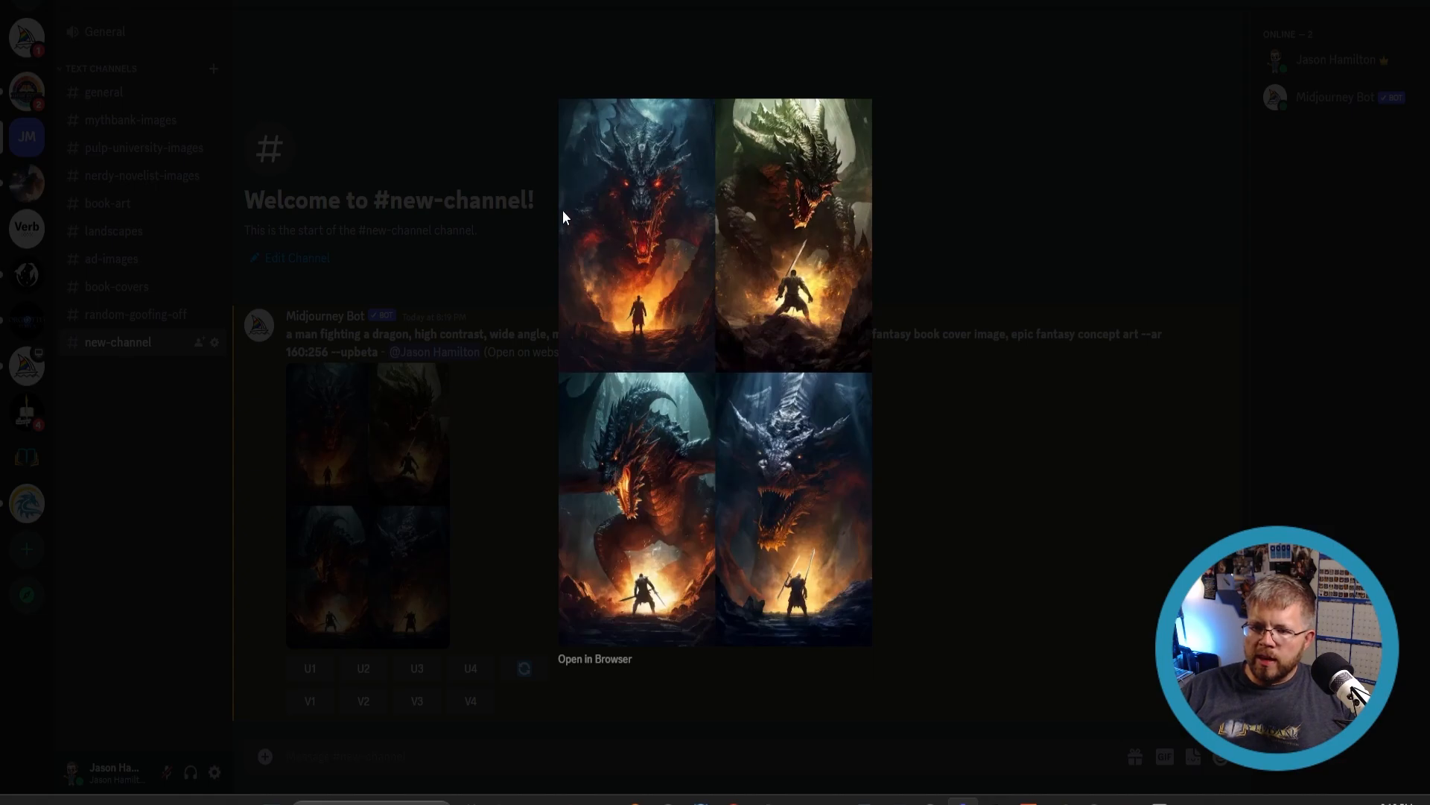
click(373, 329)
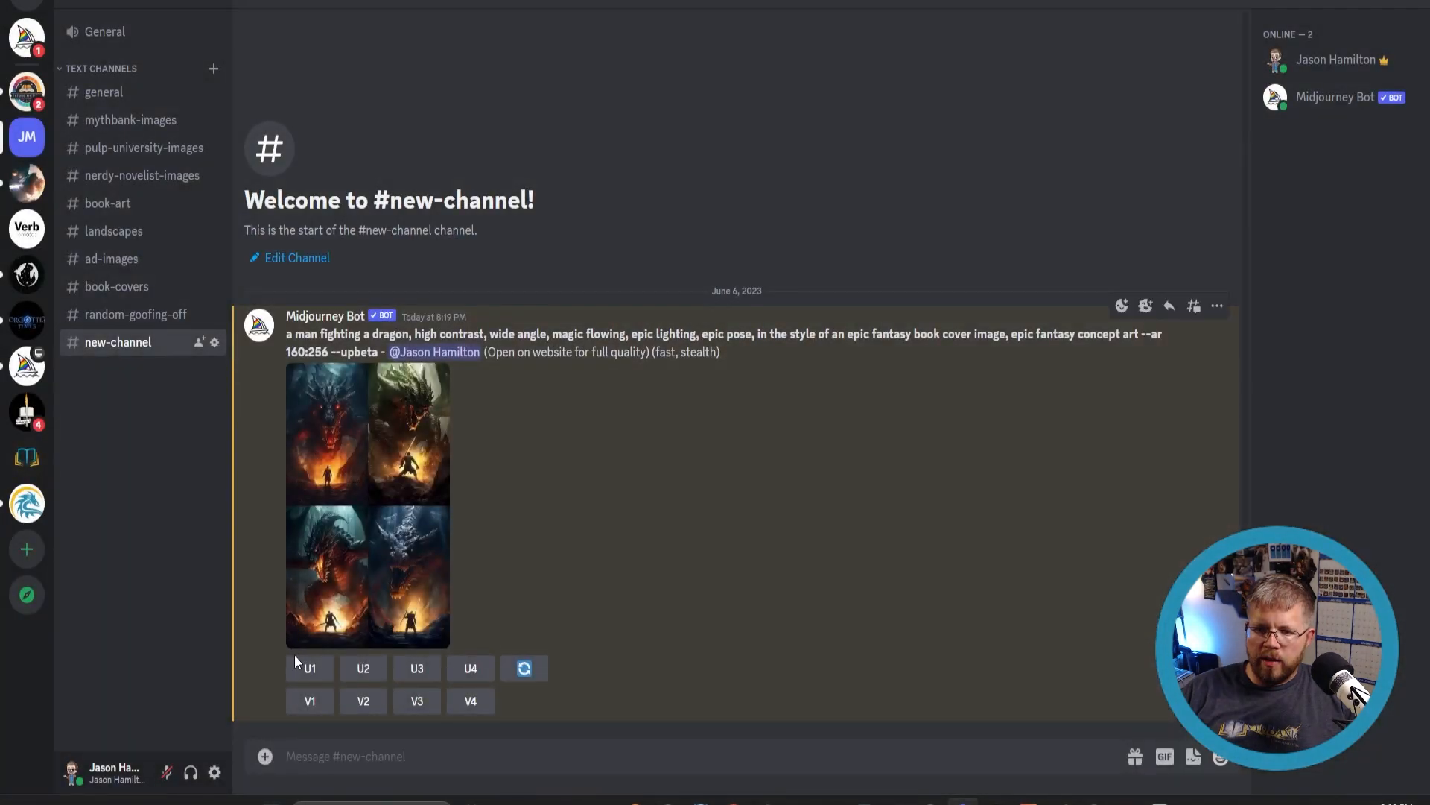
click(302, 669)
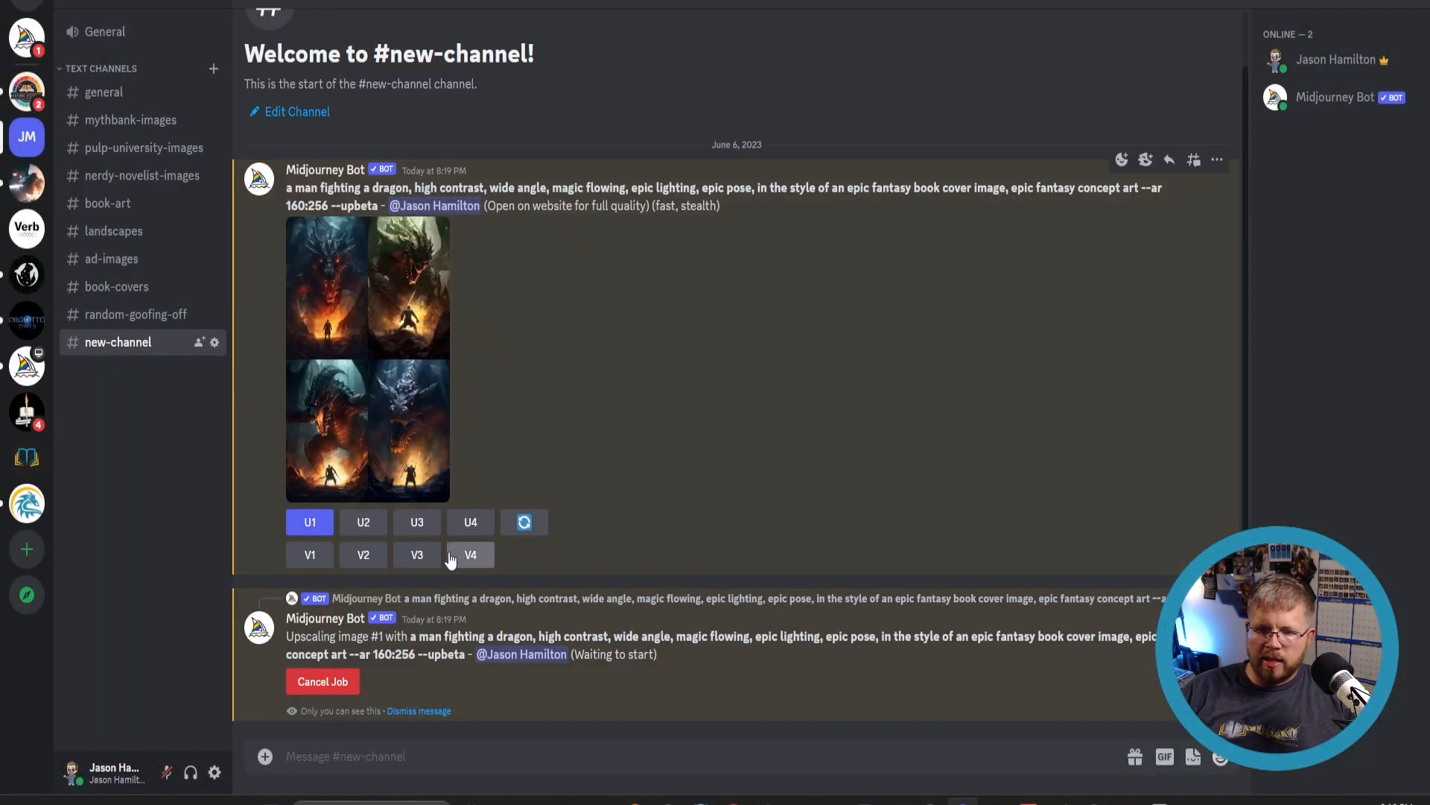
click(444, 558)
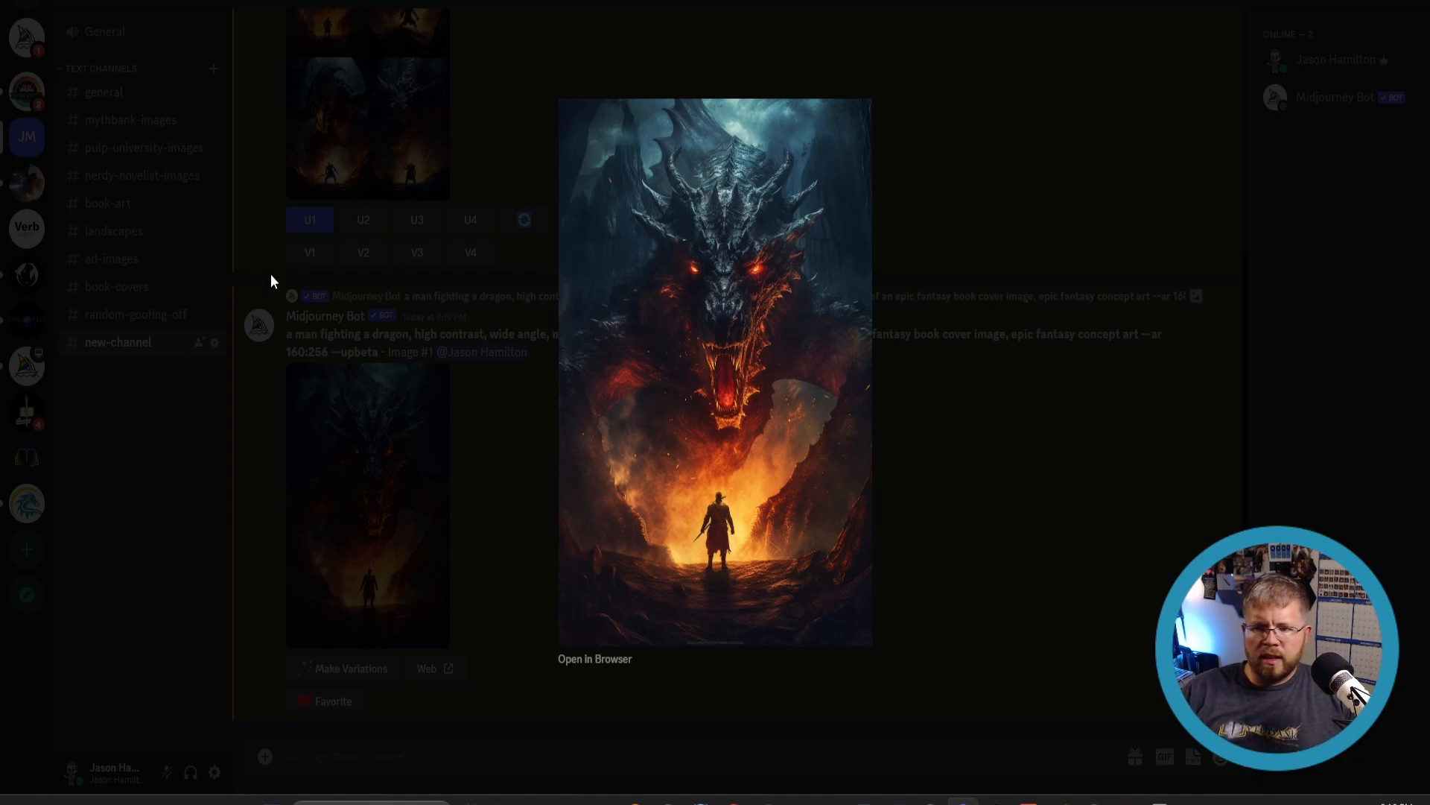
click(402, 411)
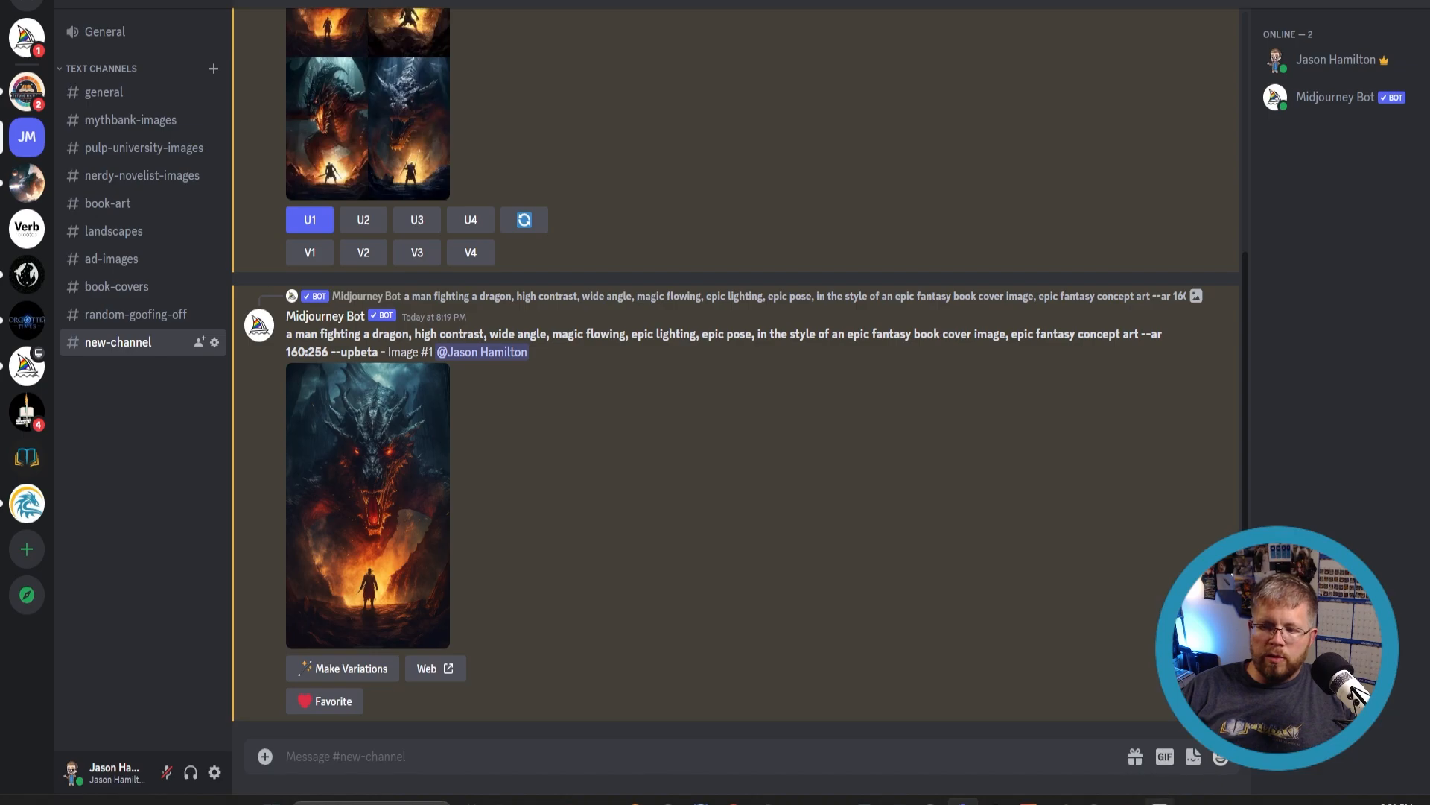
- Switch to Photoshop and open the upscaled dragon image by dropping it onto the home screen
mouse_move(1160, 801)
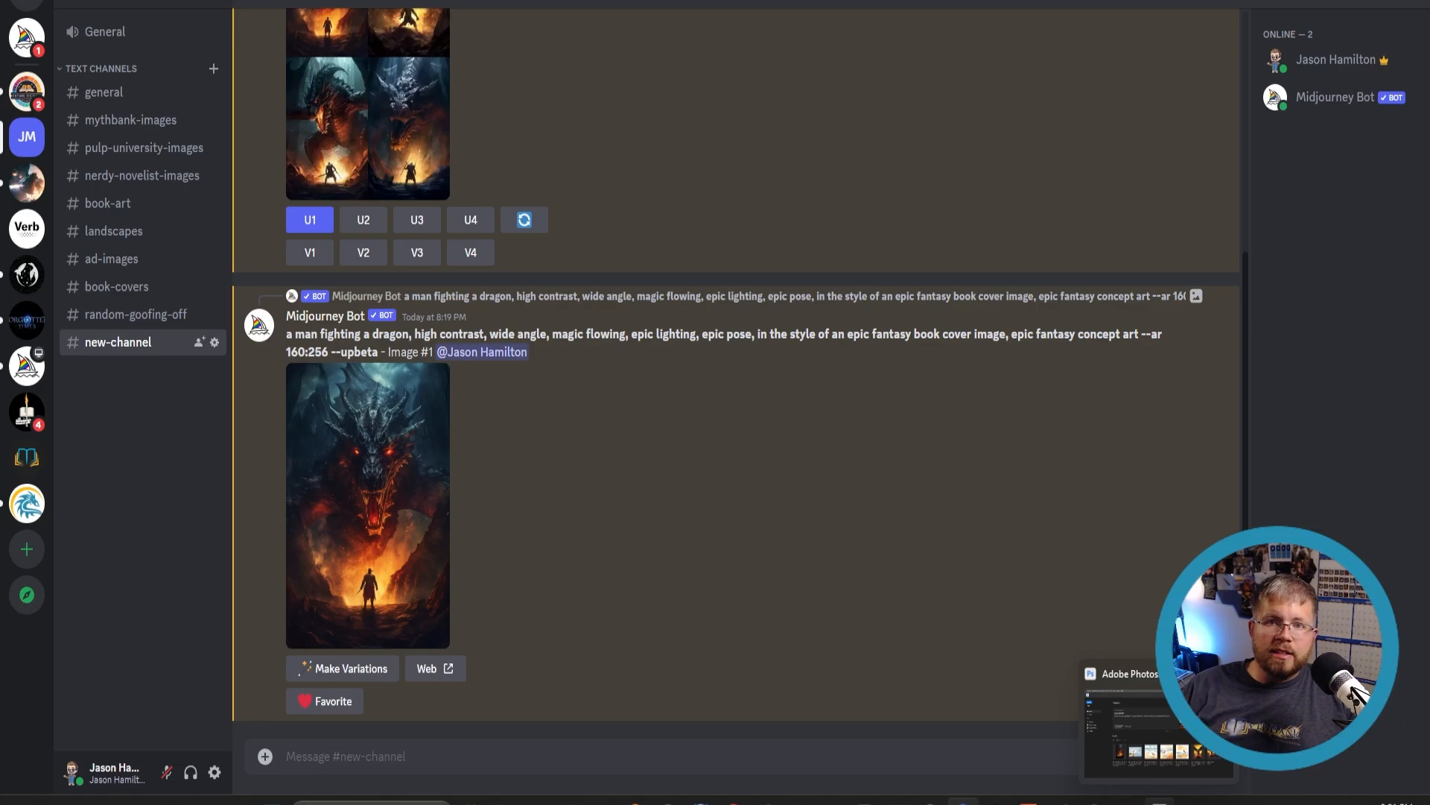
click(1160, 801)
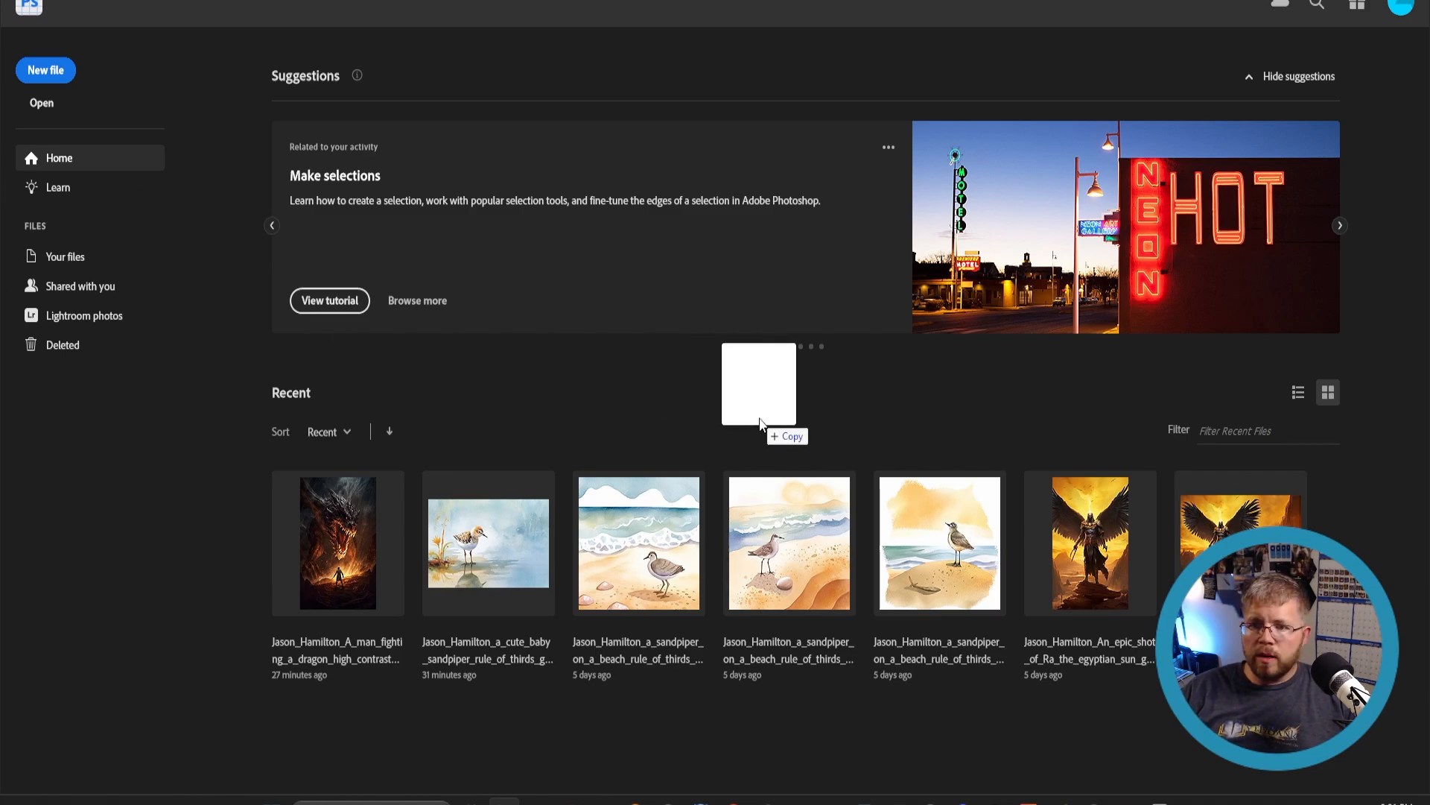
drag(782, 428, 753, 434)
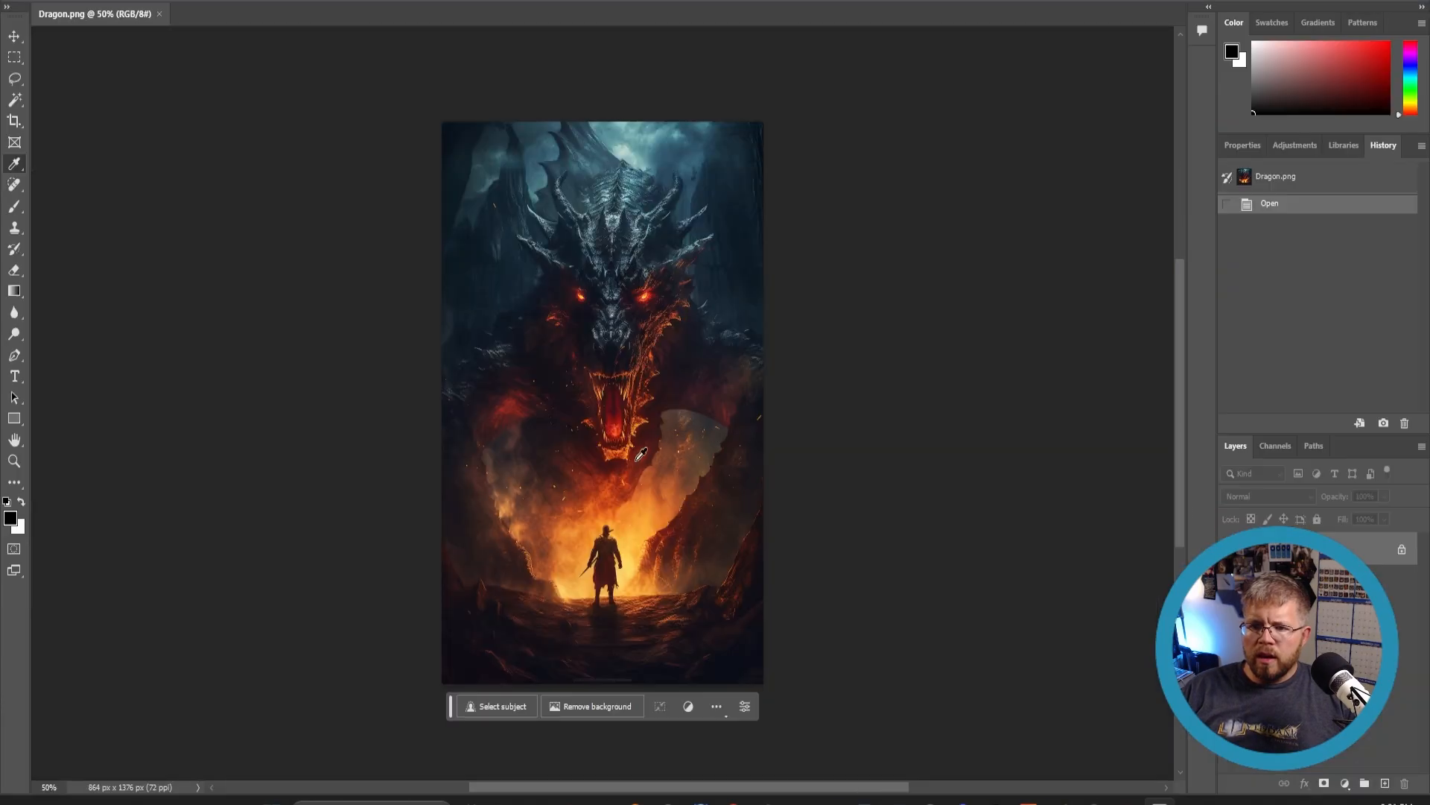
- Inspect the dragon image at different zoom levels, focusing on the dragon's head and the warrior figure
click(14, 461)
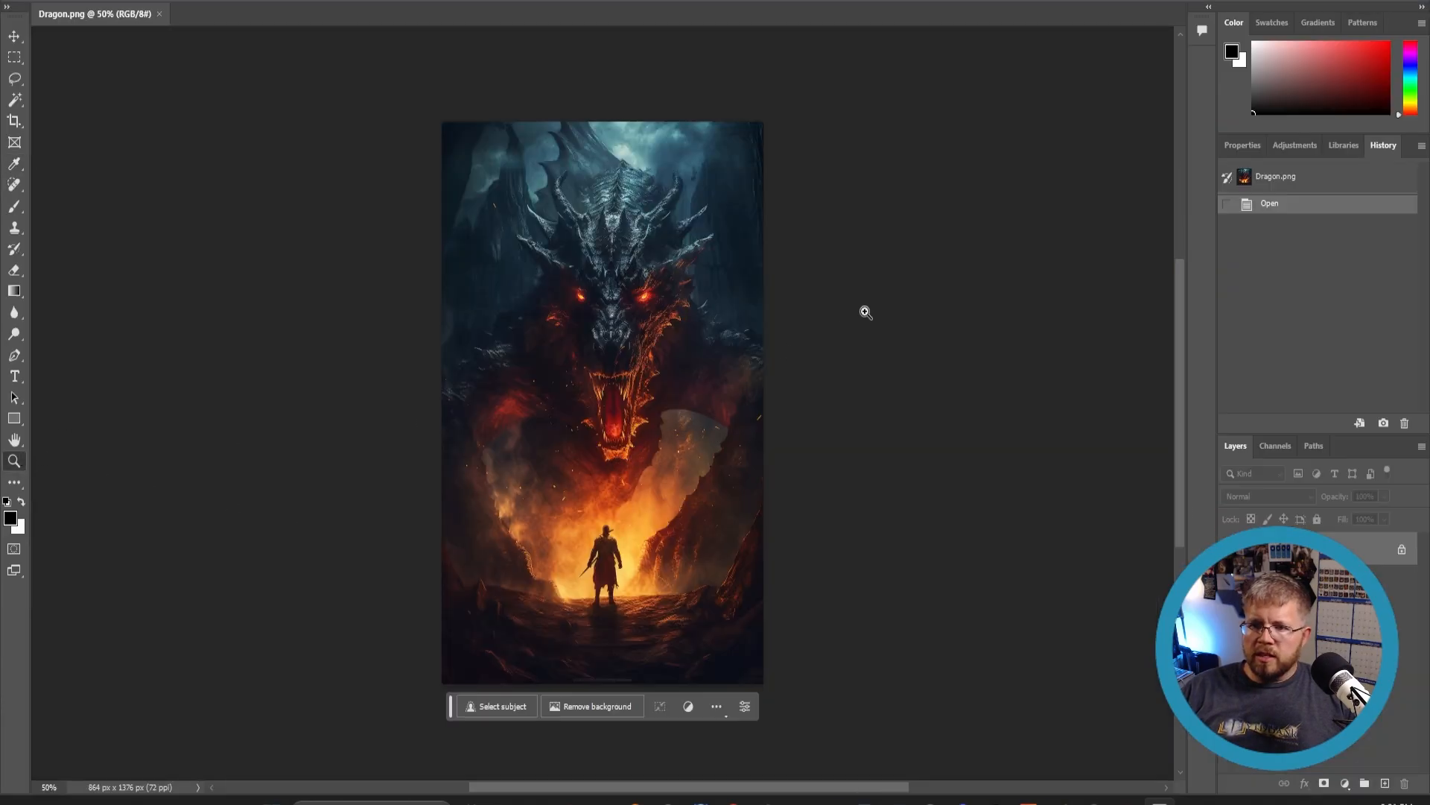
click(568, 257)
scroll(568, 254, up, 3)
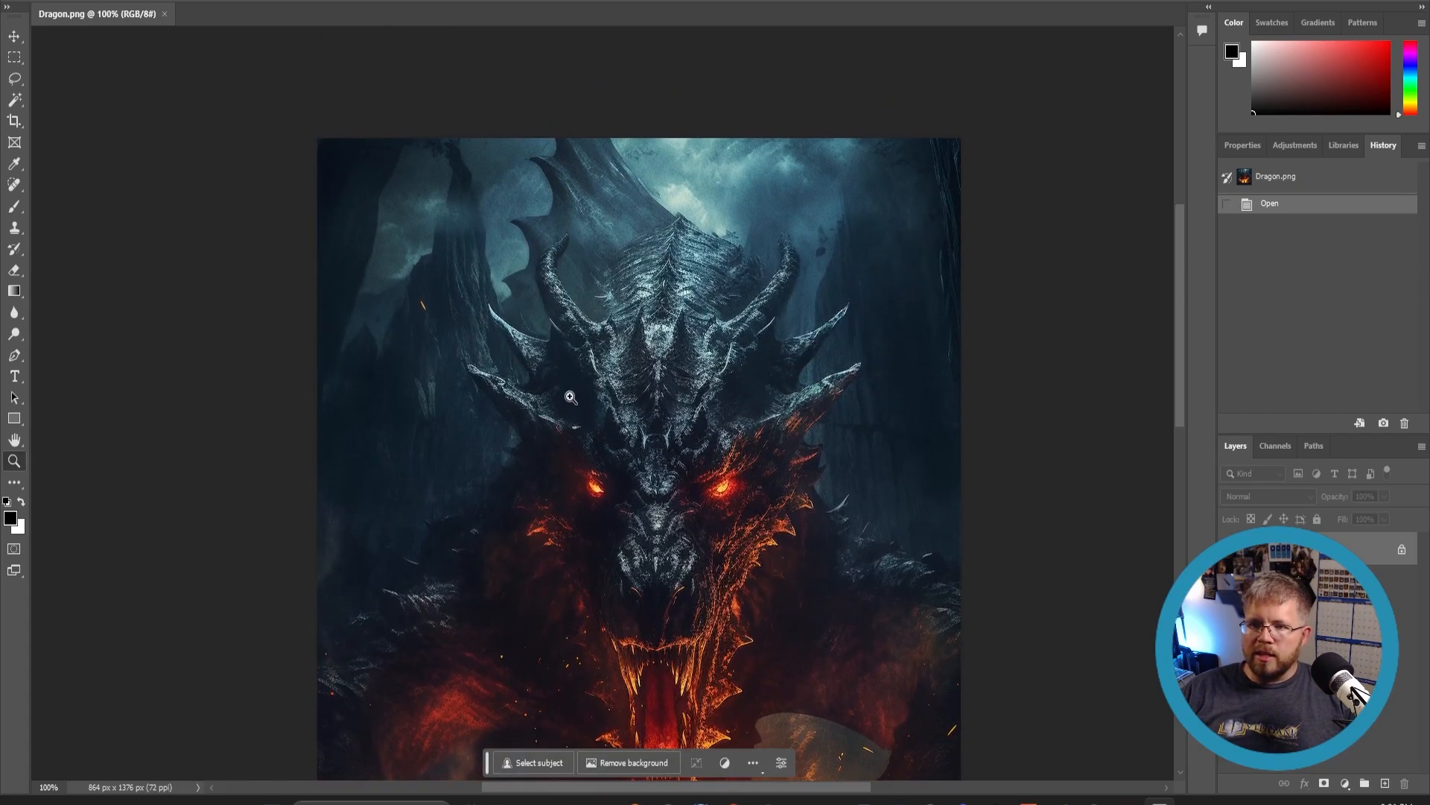
scroll(552, 404, down, 4)
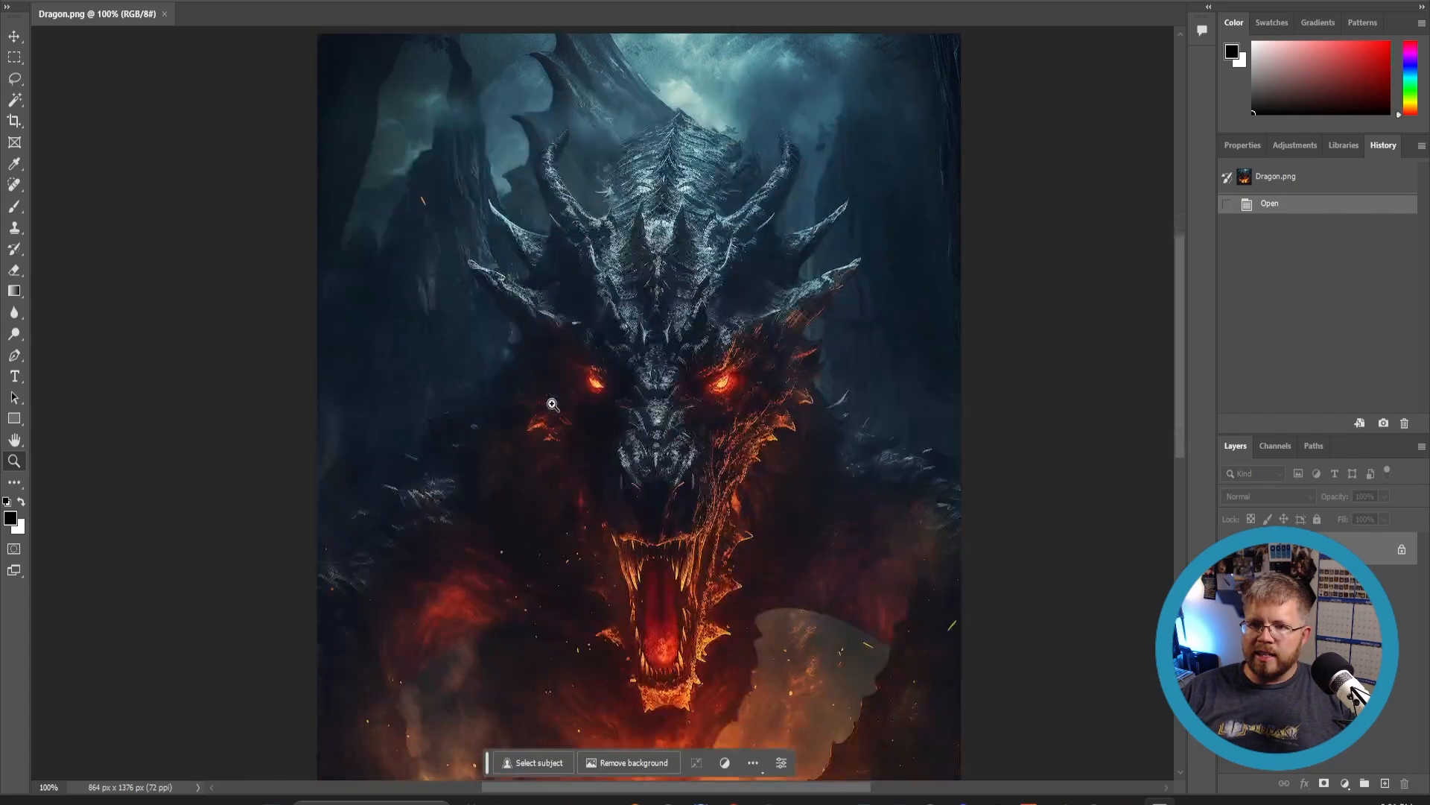
scroll(522, 406, down, 5)
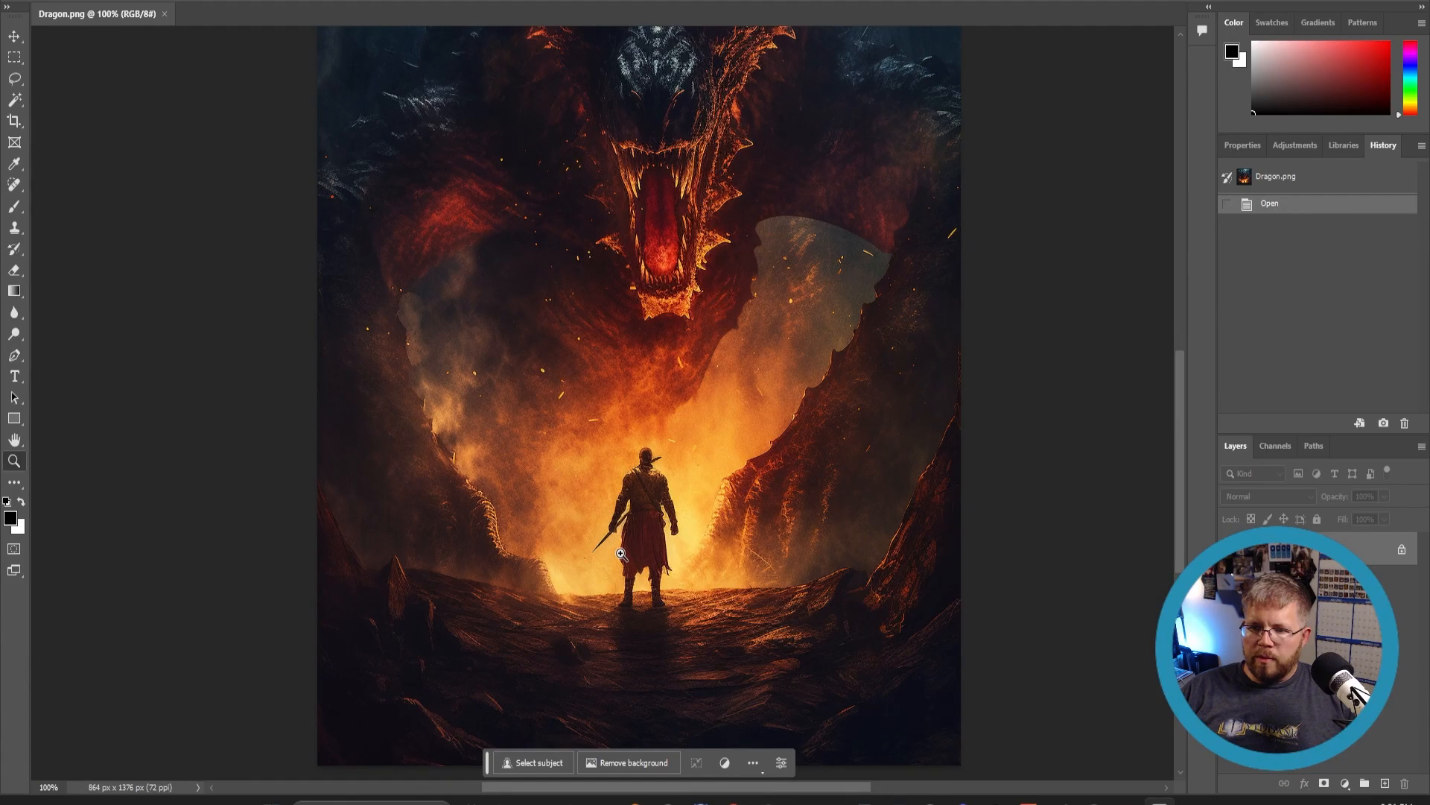
scroll(622, 551, down, 2)
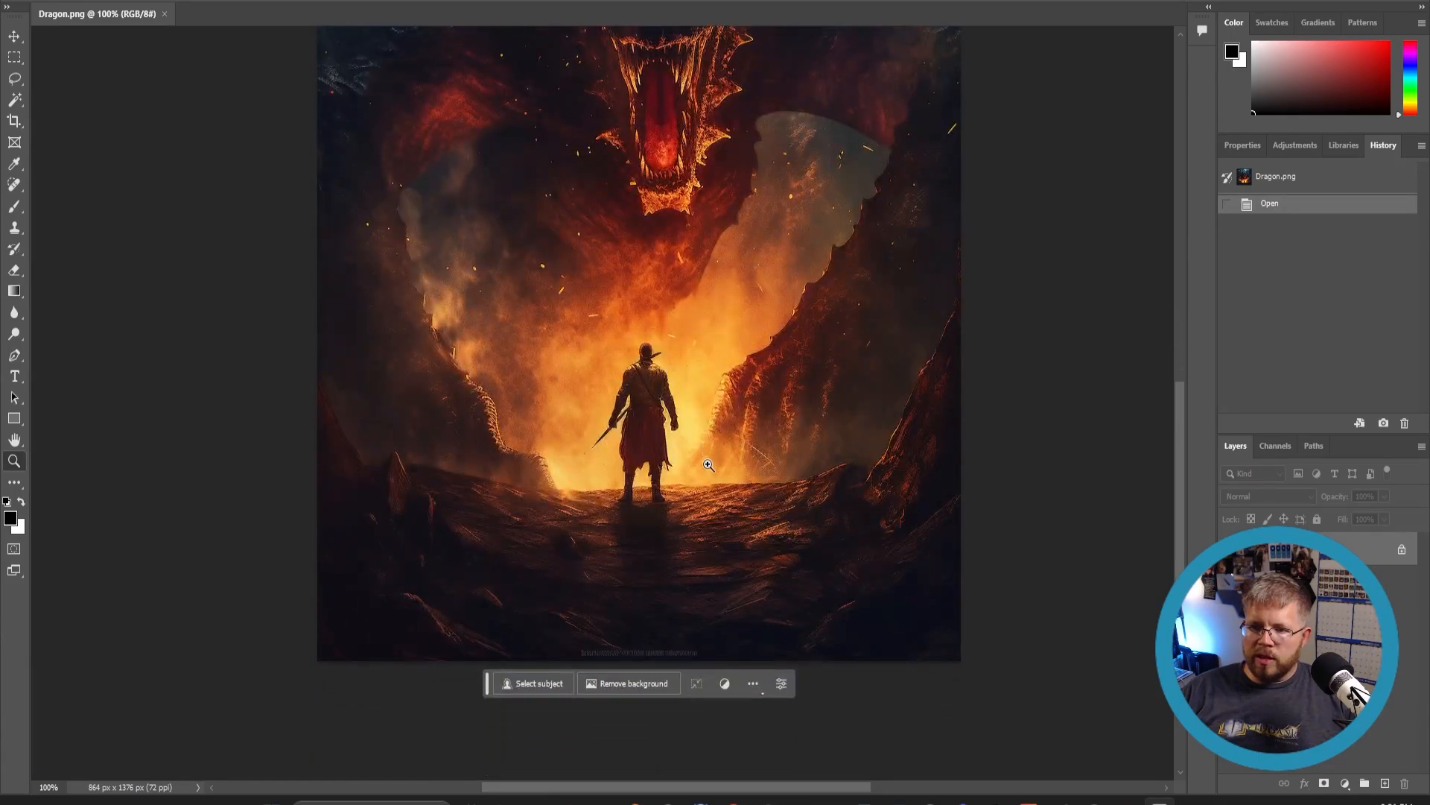
click(660, 355)
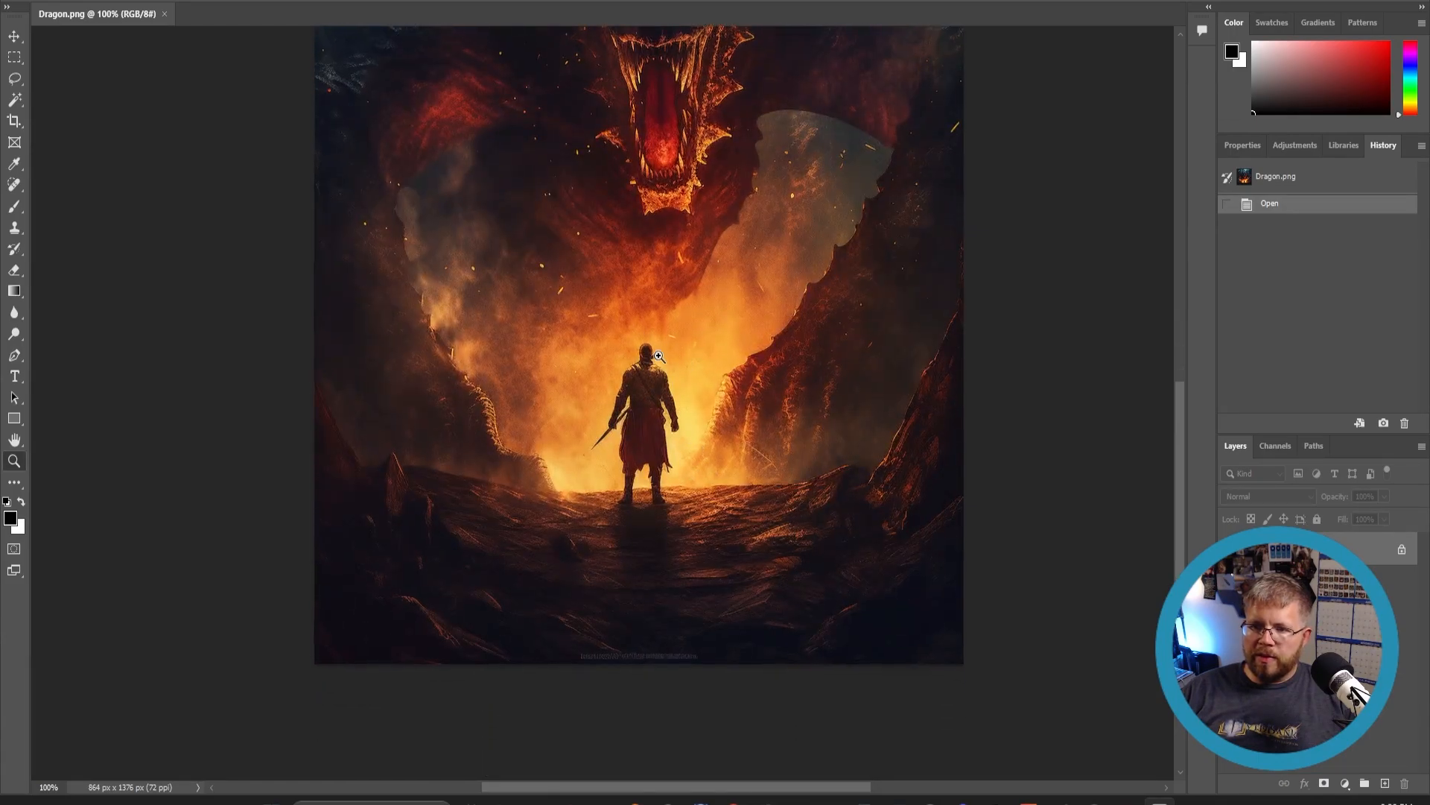
click(659, 355)
click(604, 404)
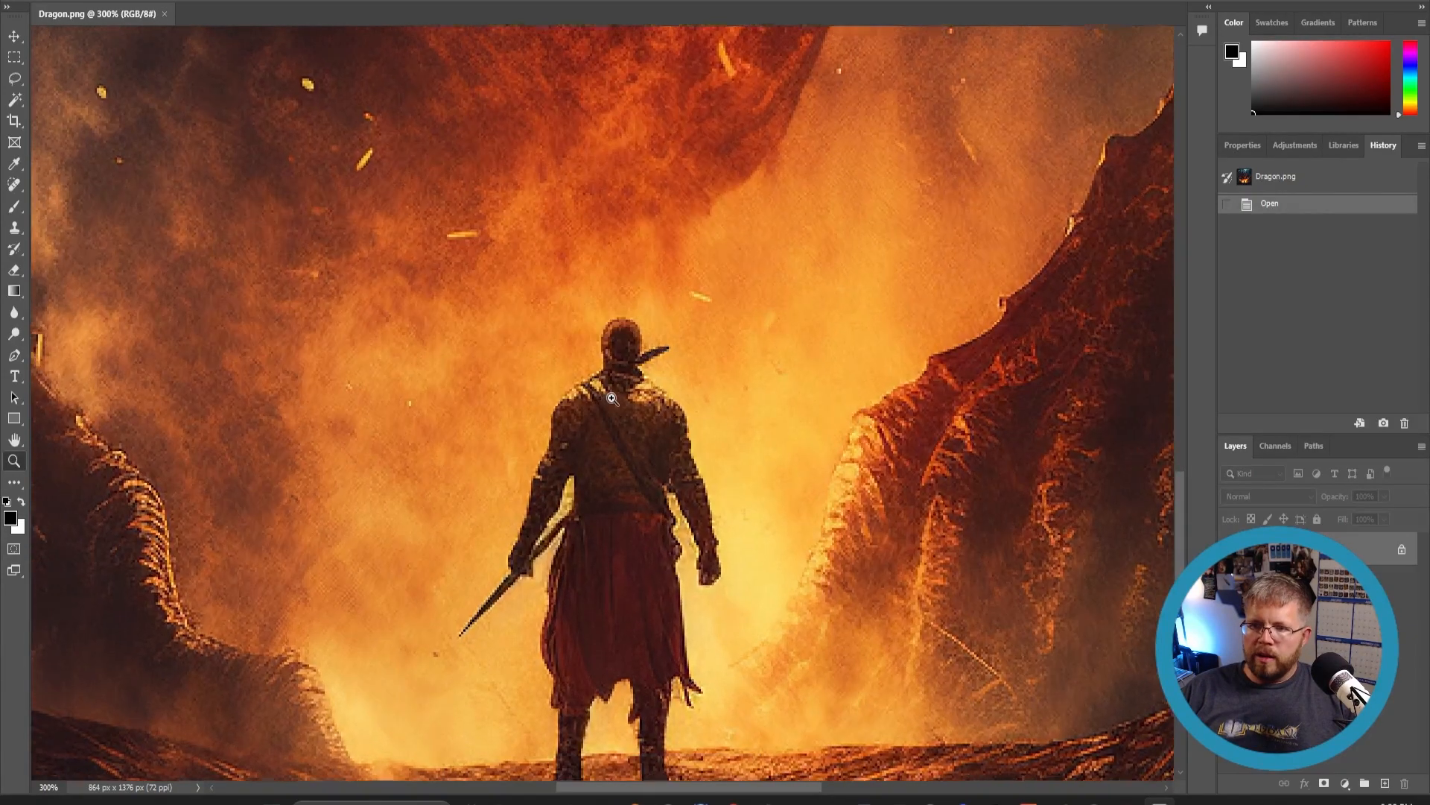
click(604, 404)
alt+click(625, 440)
alt+click(625, 440)
alt+click(625, 440)
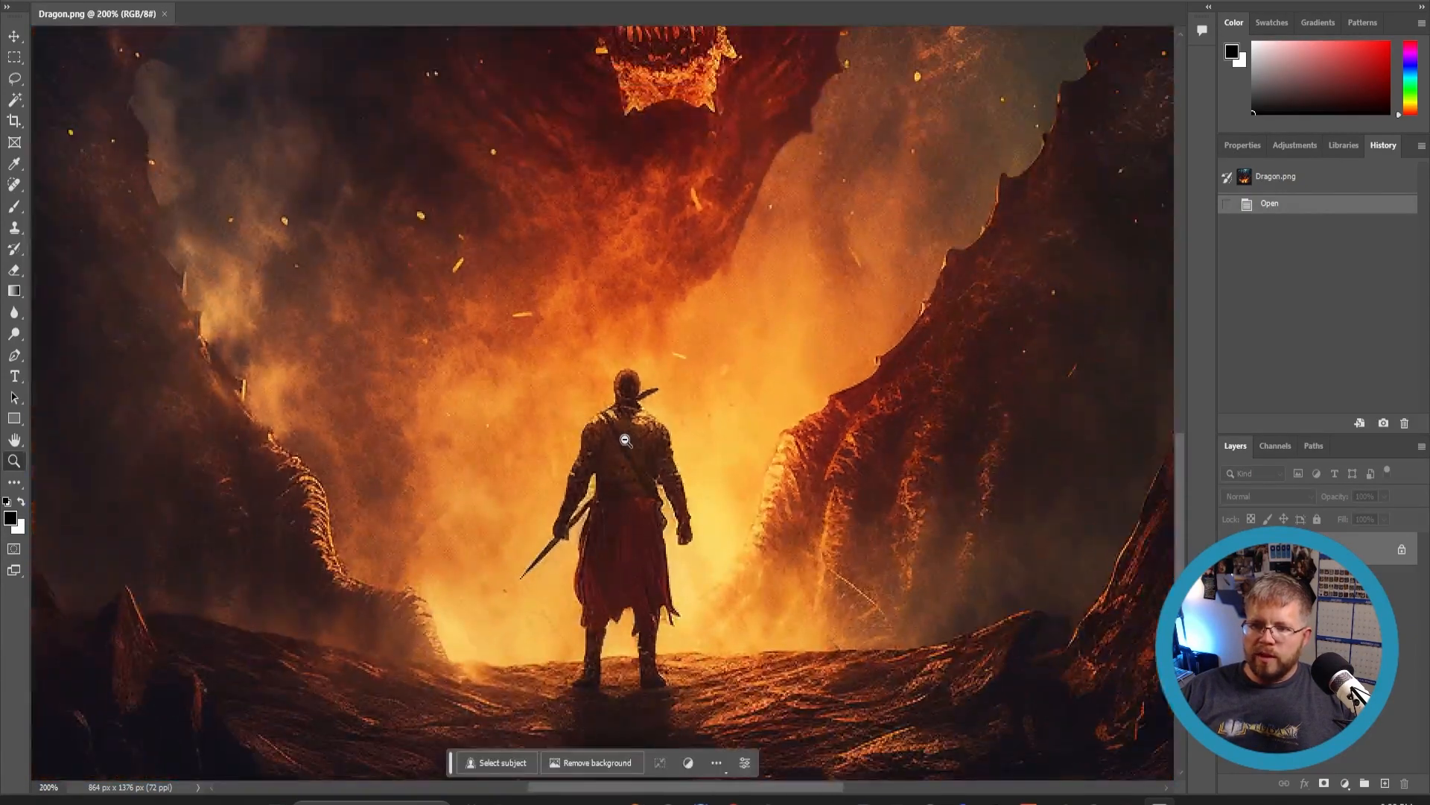
alt+click(625, 441)
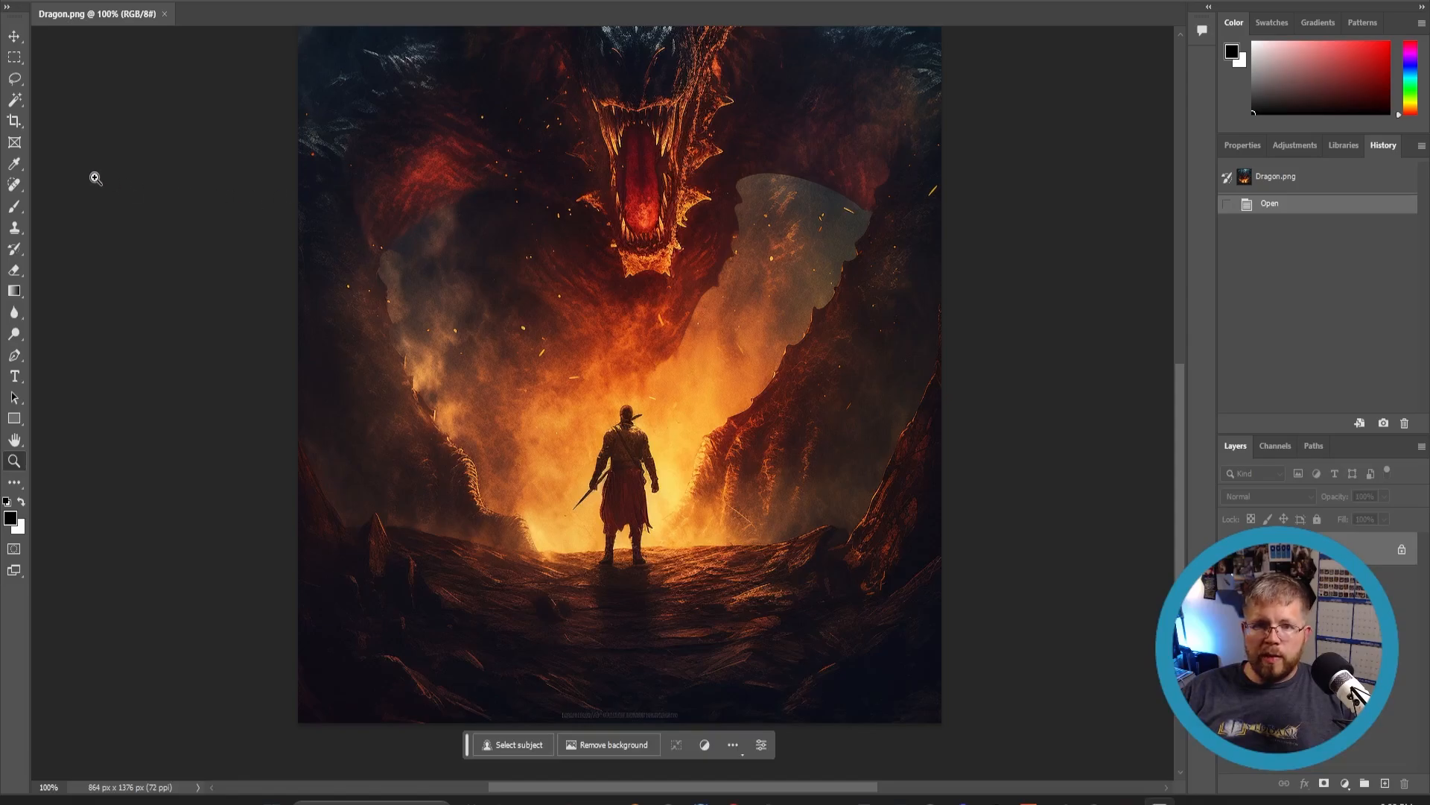
- Lasso around the warrior and run Generative Fill with the prompt 'A female heroine'
click(14, 79)
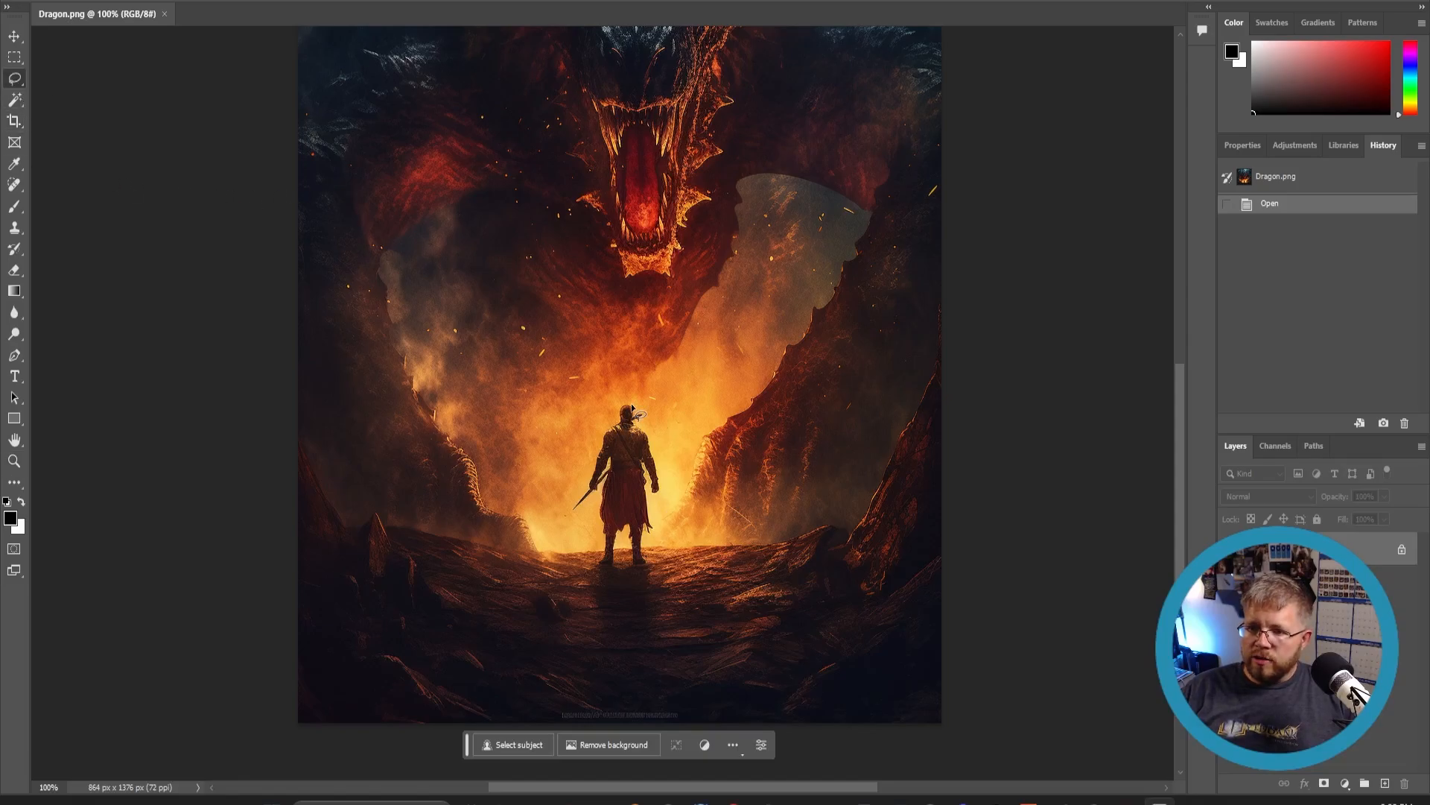
mouse_move(632, 395)
mouse_down()
mouse_move(556, 530)
mouse_move(585, 567)
mouse_move(659, 561)
mouse_up()
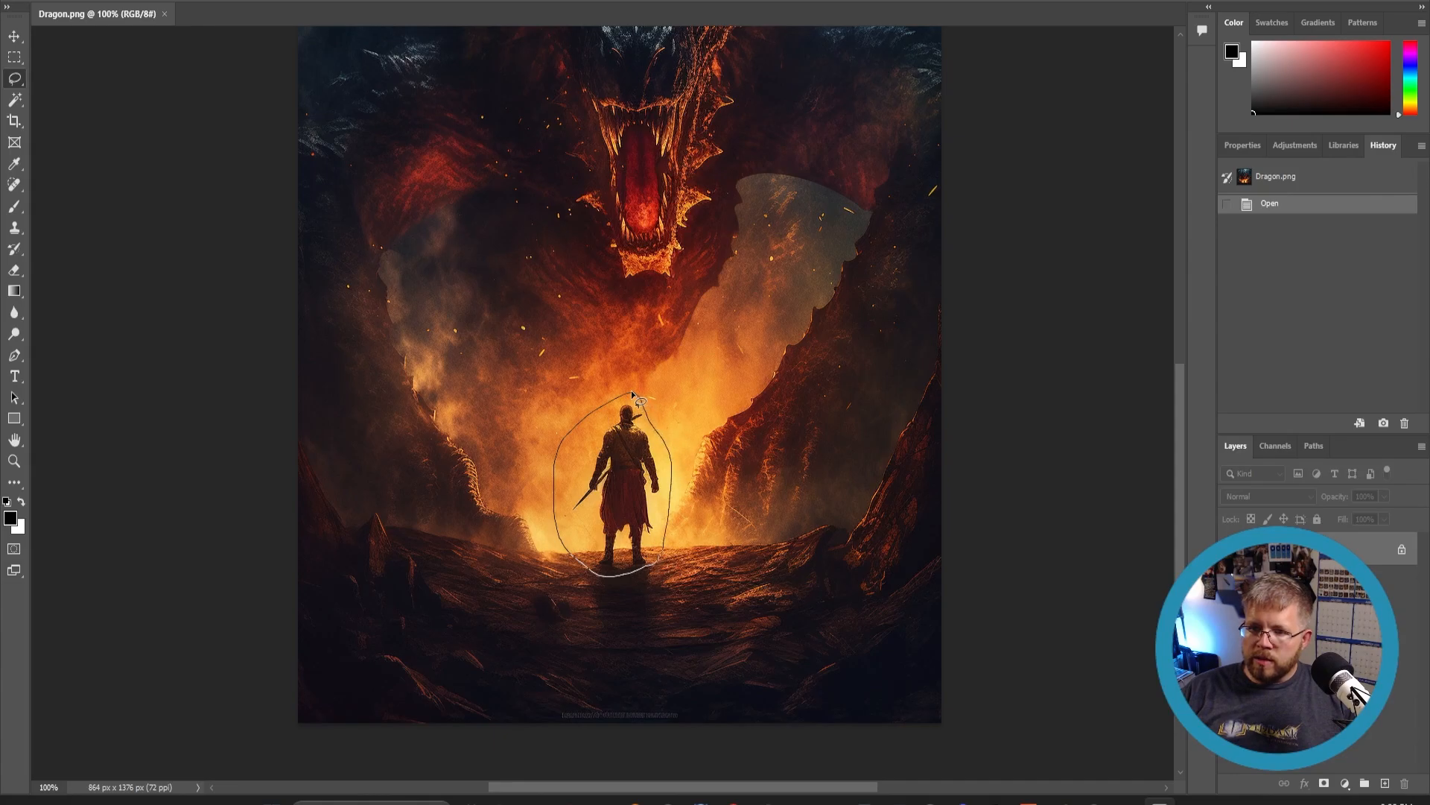
drag(632, 395, 634, 397)
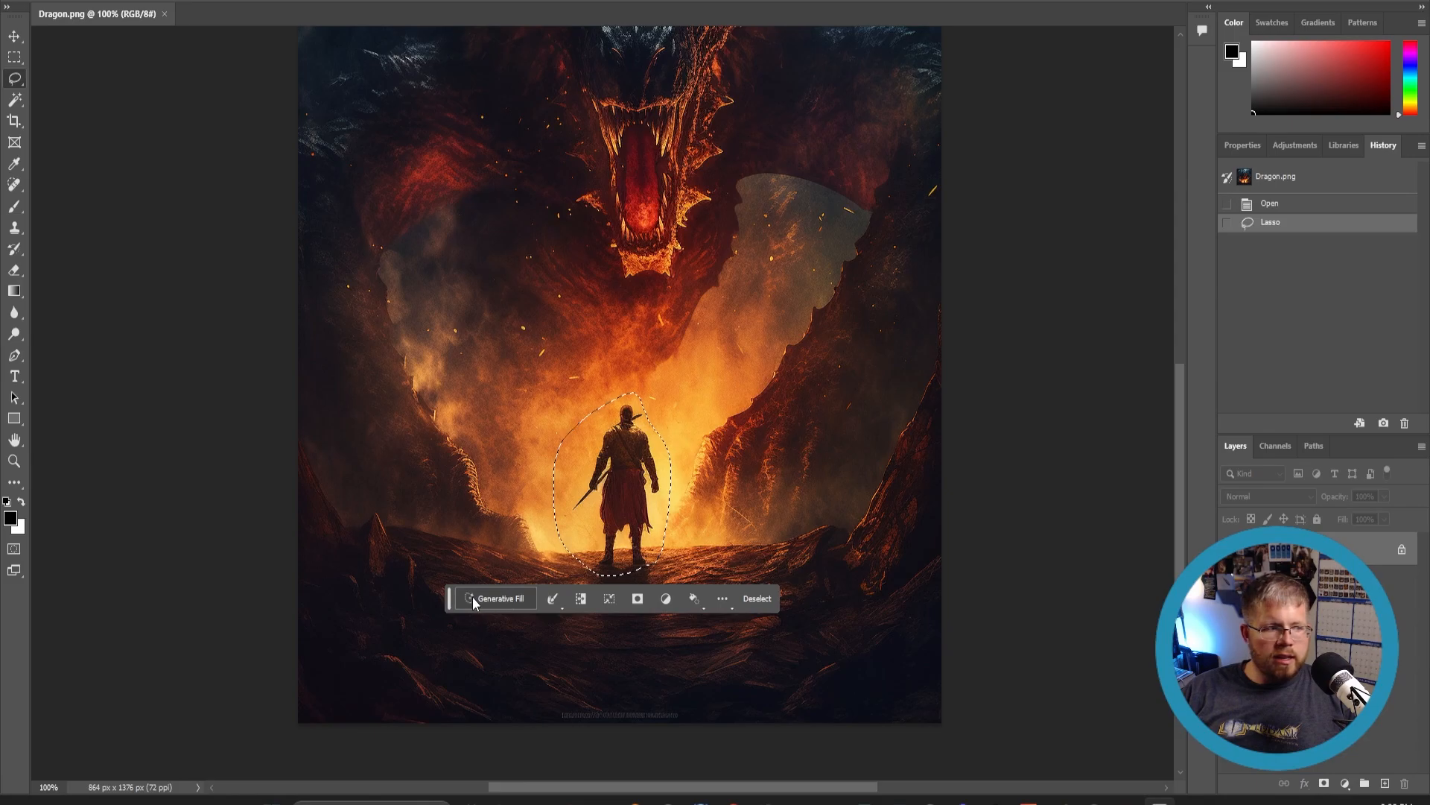
click(523, 601)
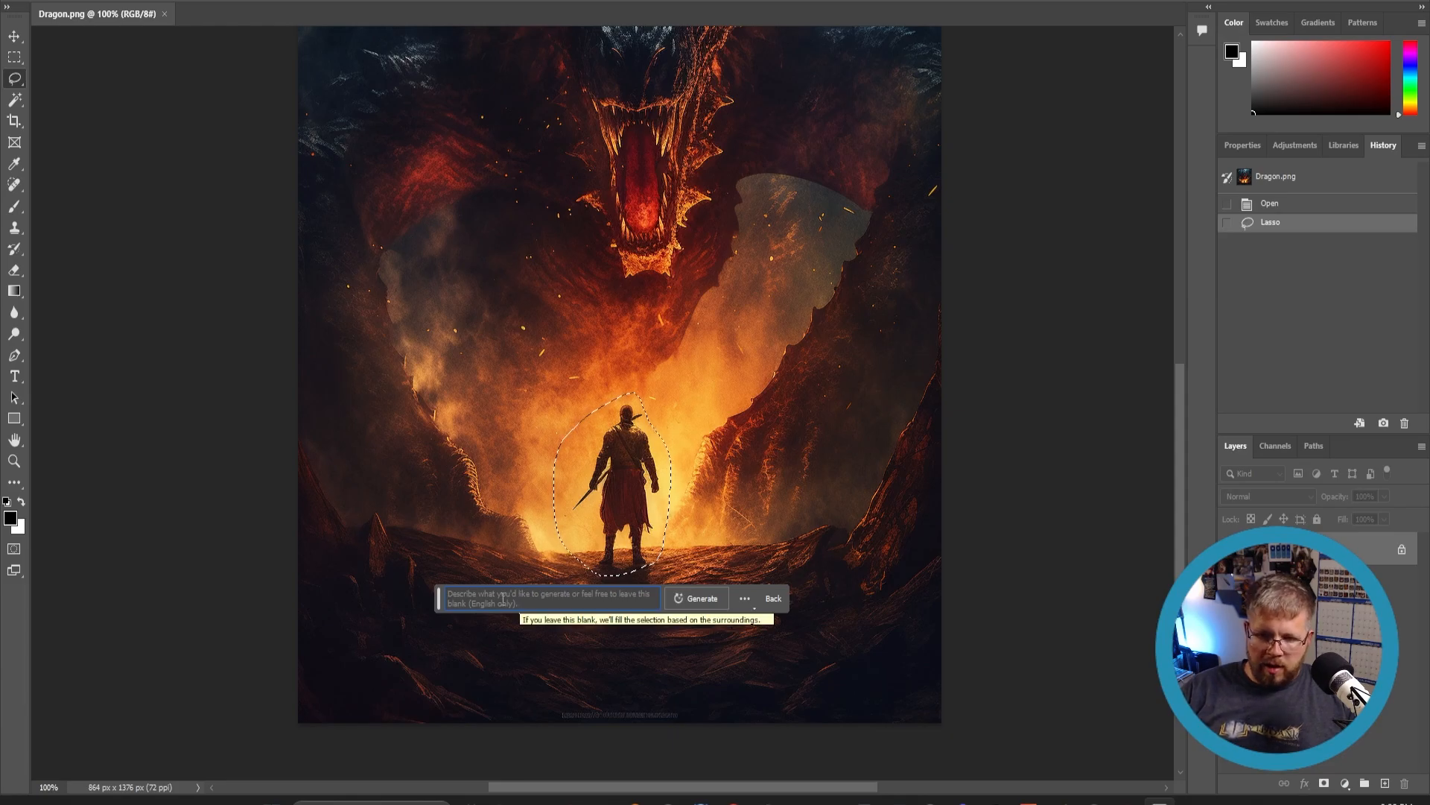
text(A fe)
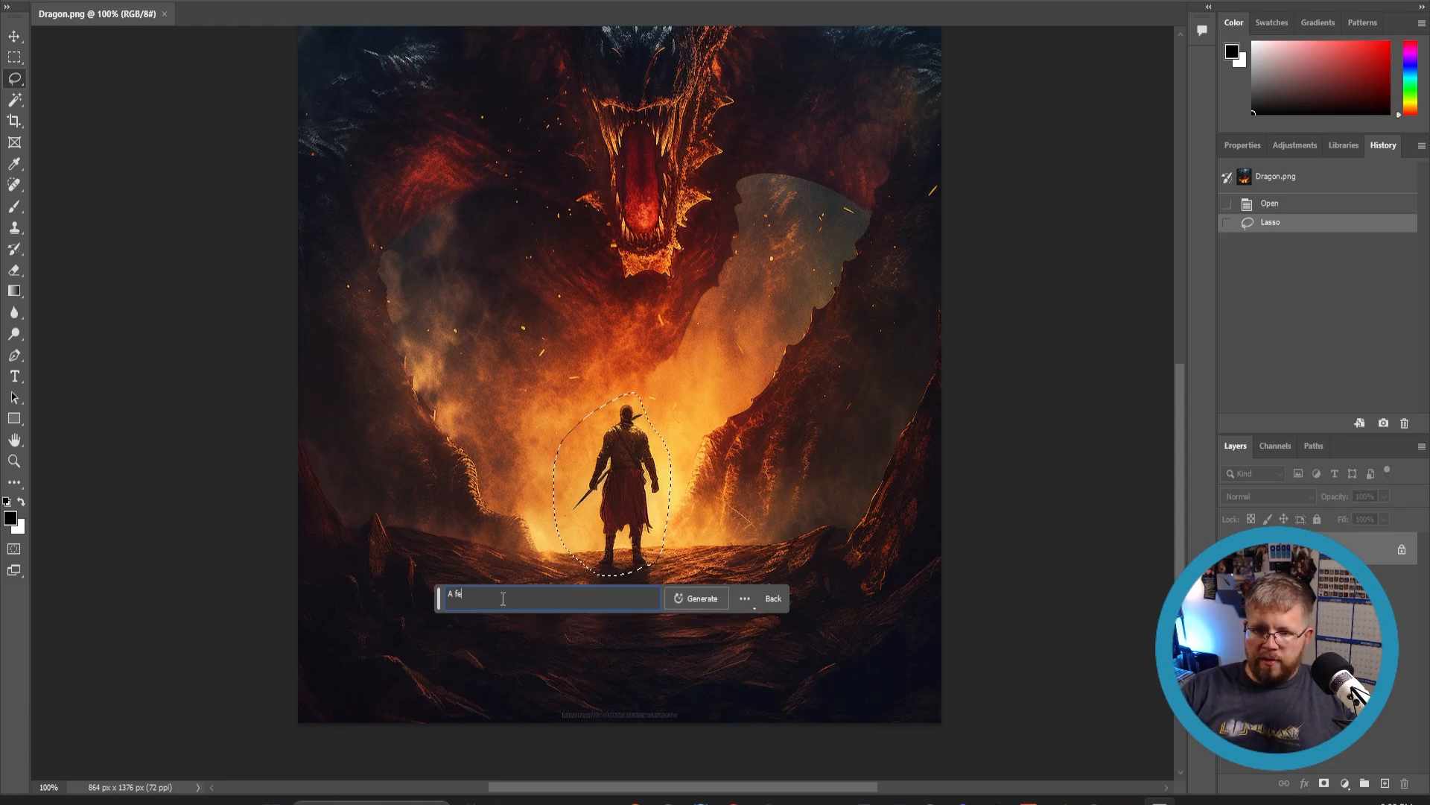
text(male heroine)
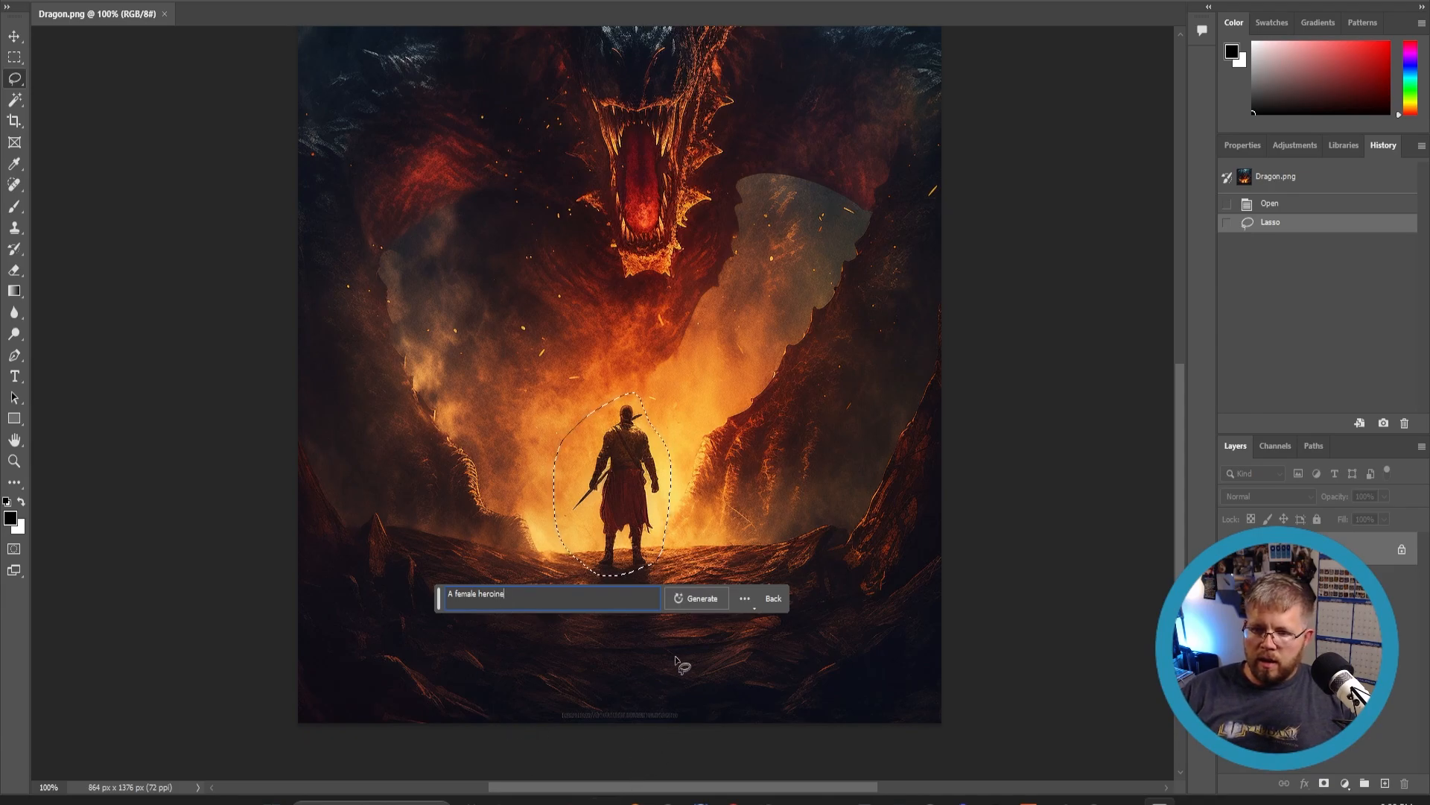
click(697, 598)
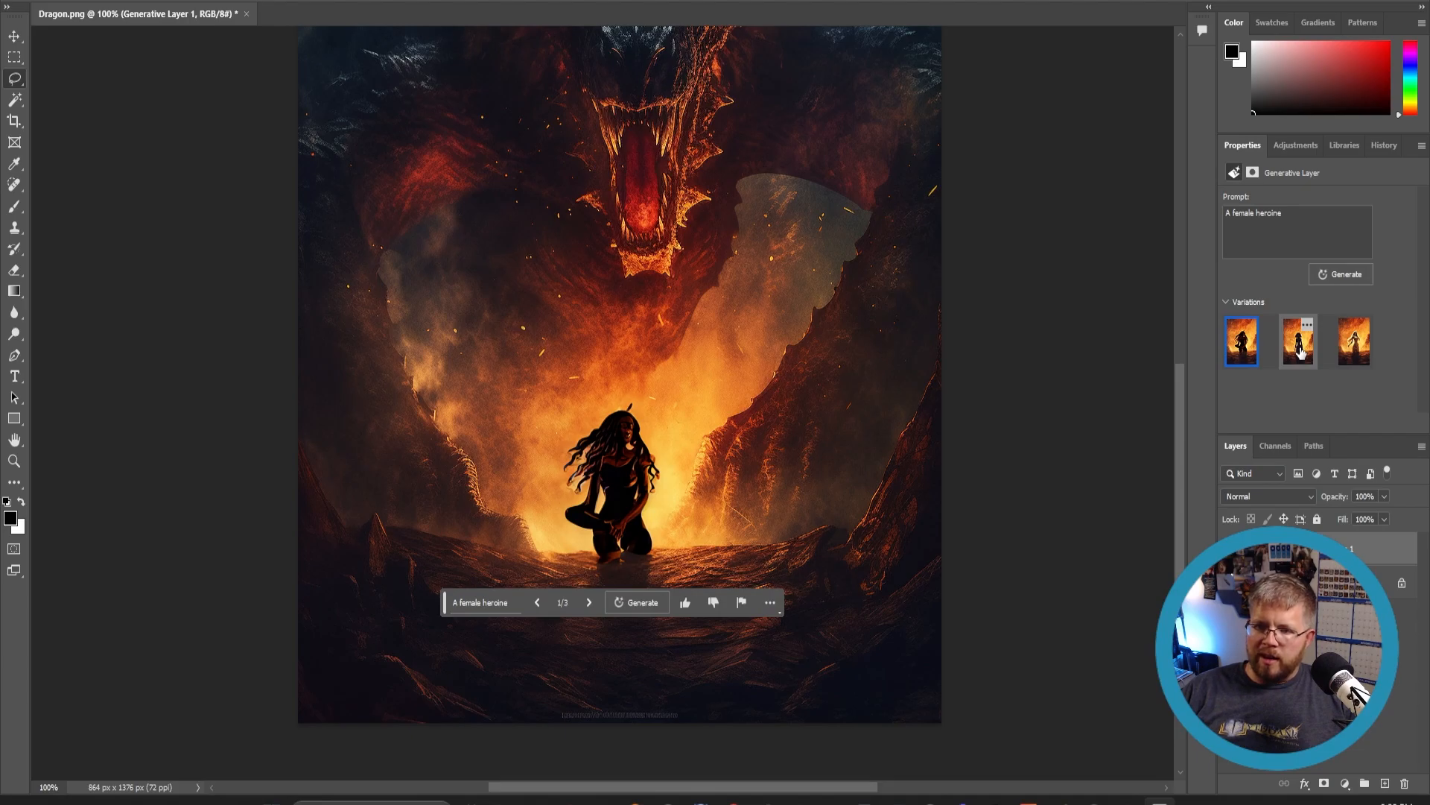
- Compare the heroine variations and regenerate with the prompt 'A female heroine, facing away from the camera, action pose'
click(1301, 352)
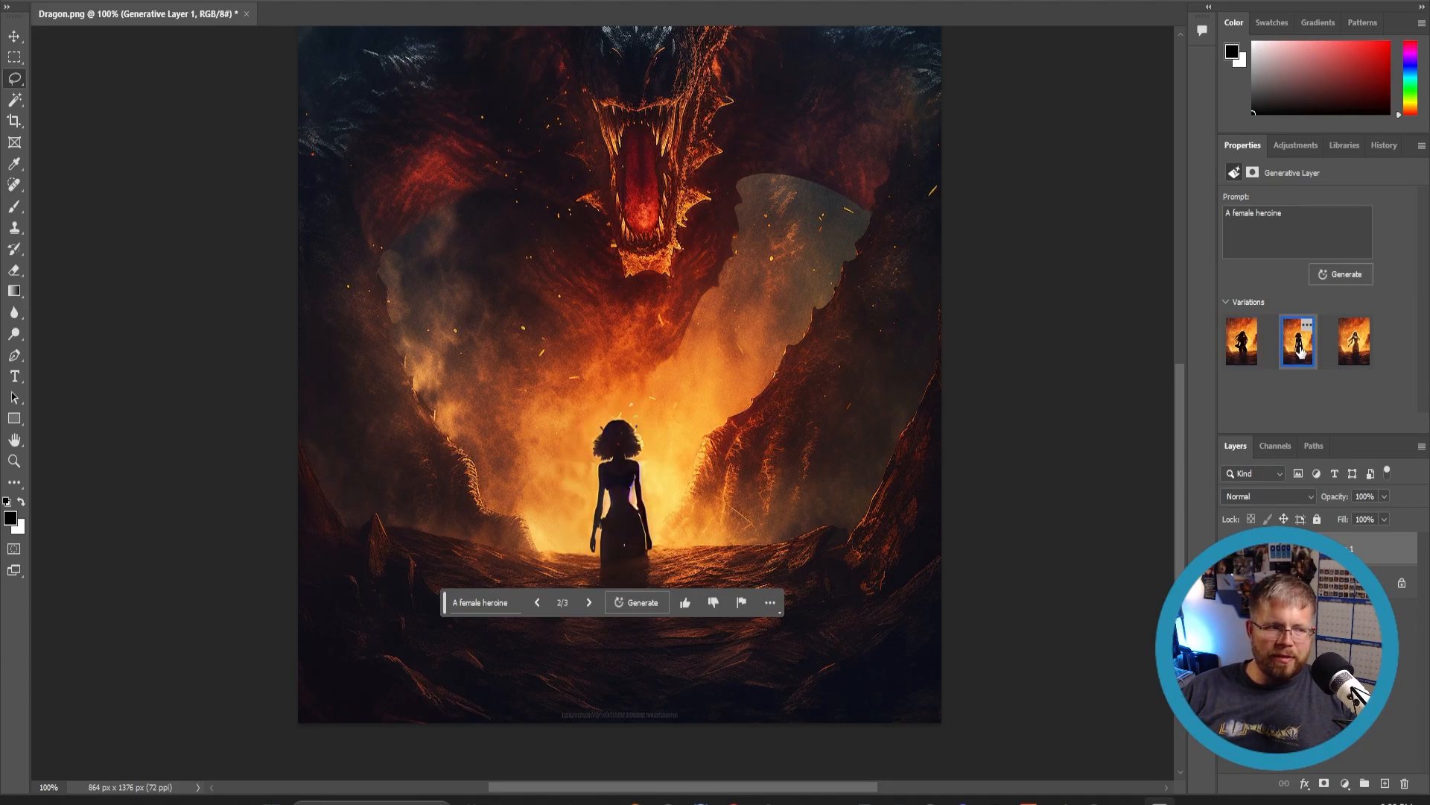
click(1360, 352)
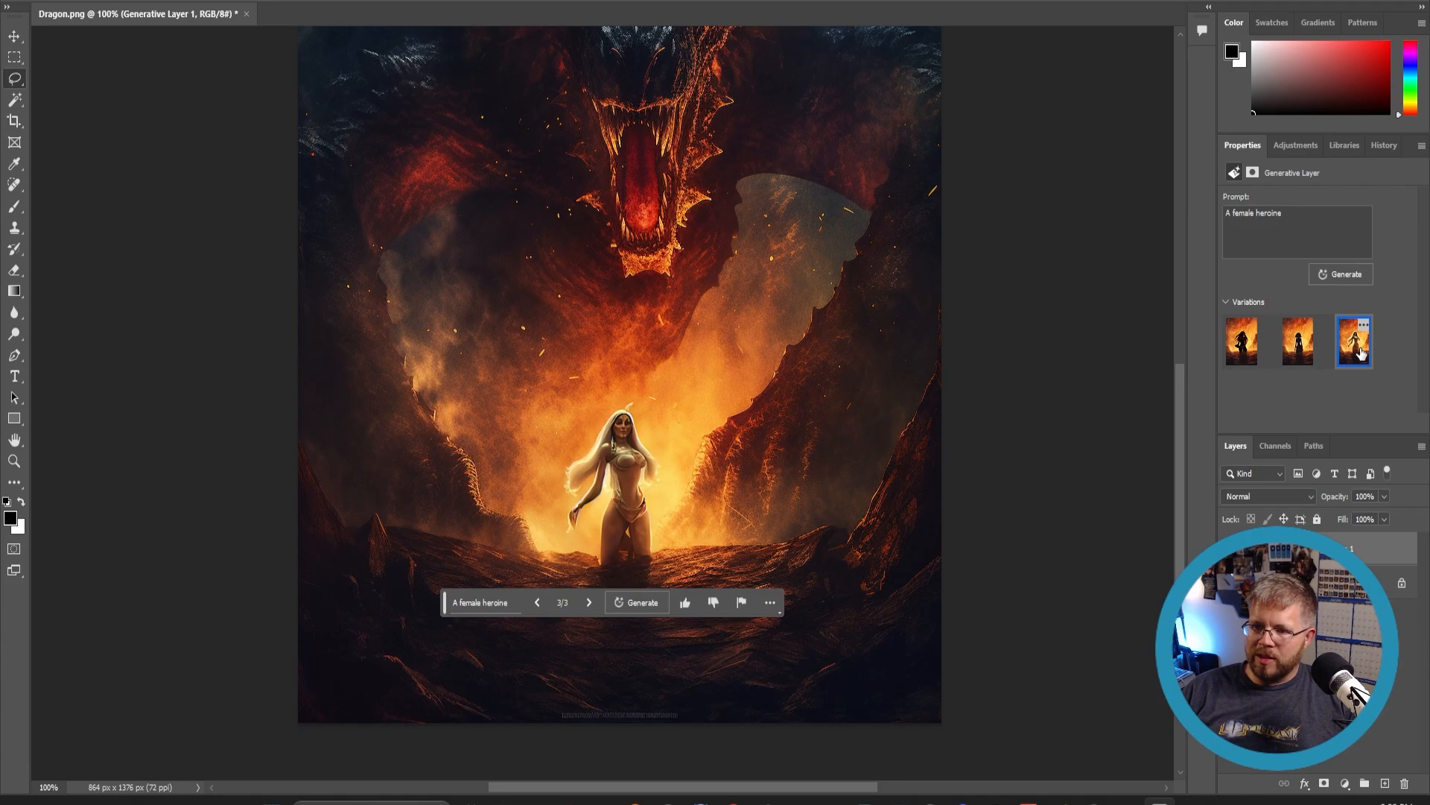
click(1326, 251)
text(,)
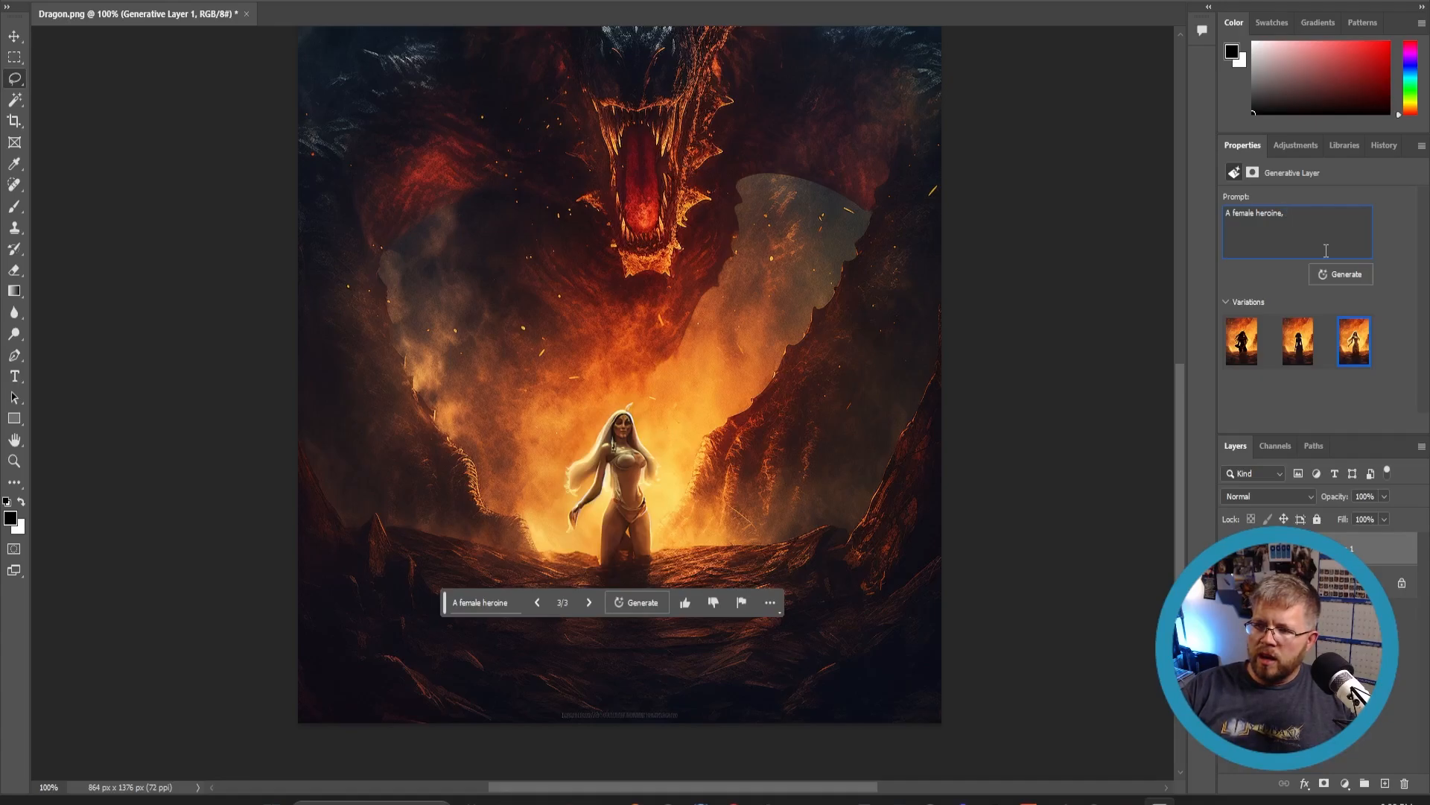
text(ing away from the)
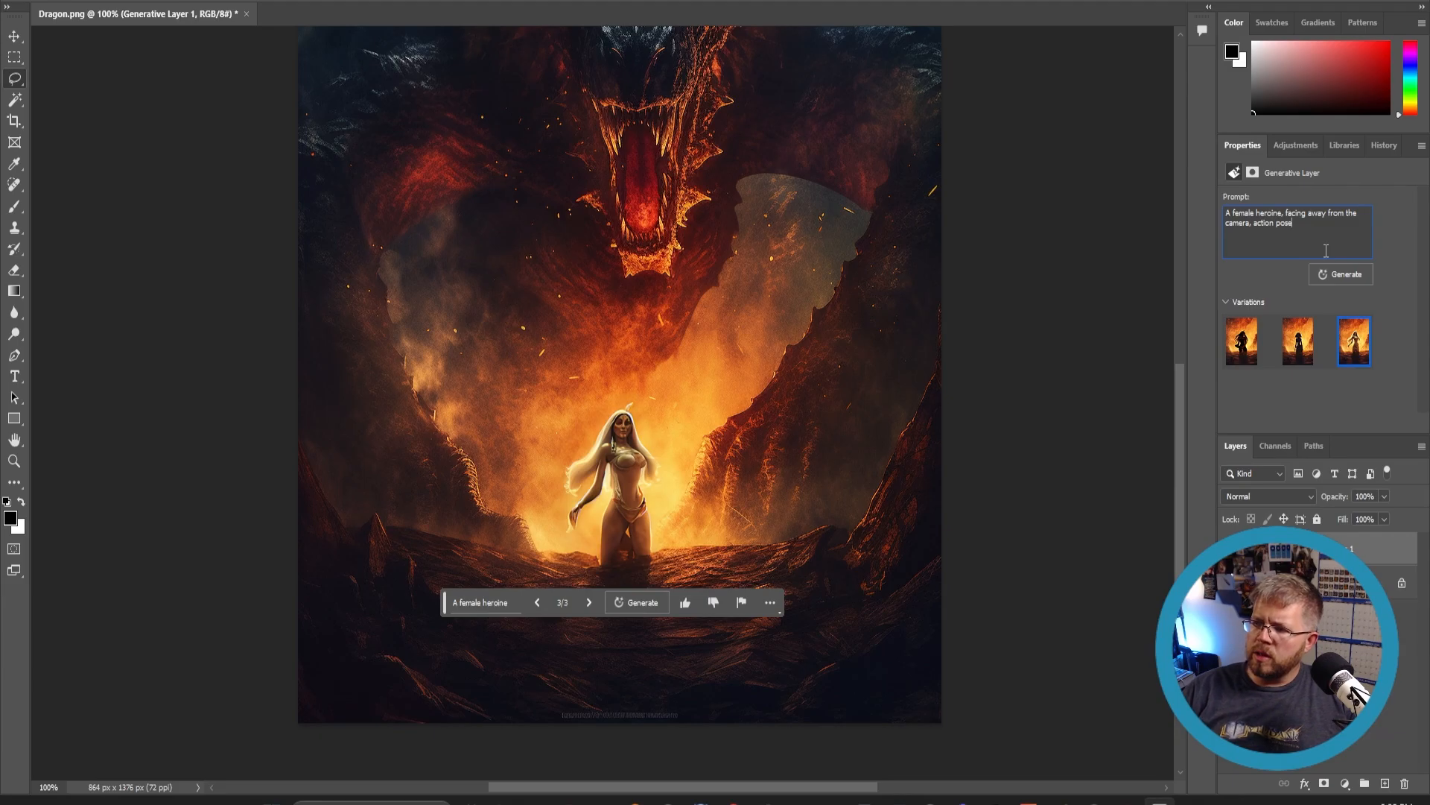
click(1348, 280)
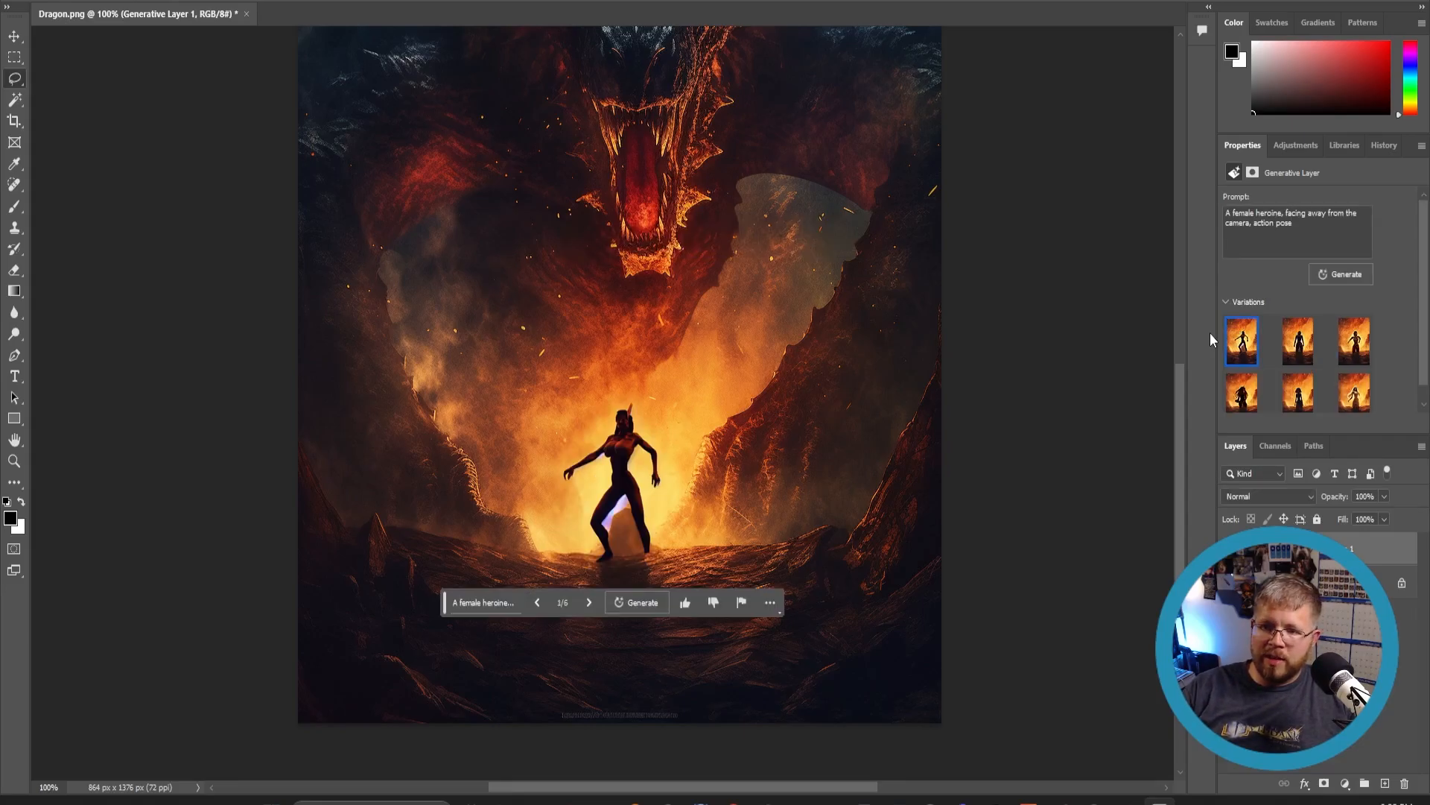
- Compare the new heroine variations, then hide the heroine generative layer to restore the original warrior
click(1293, 361)
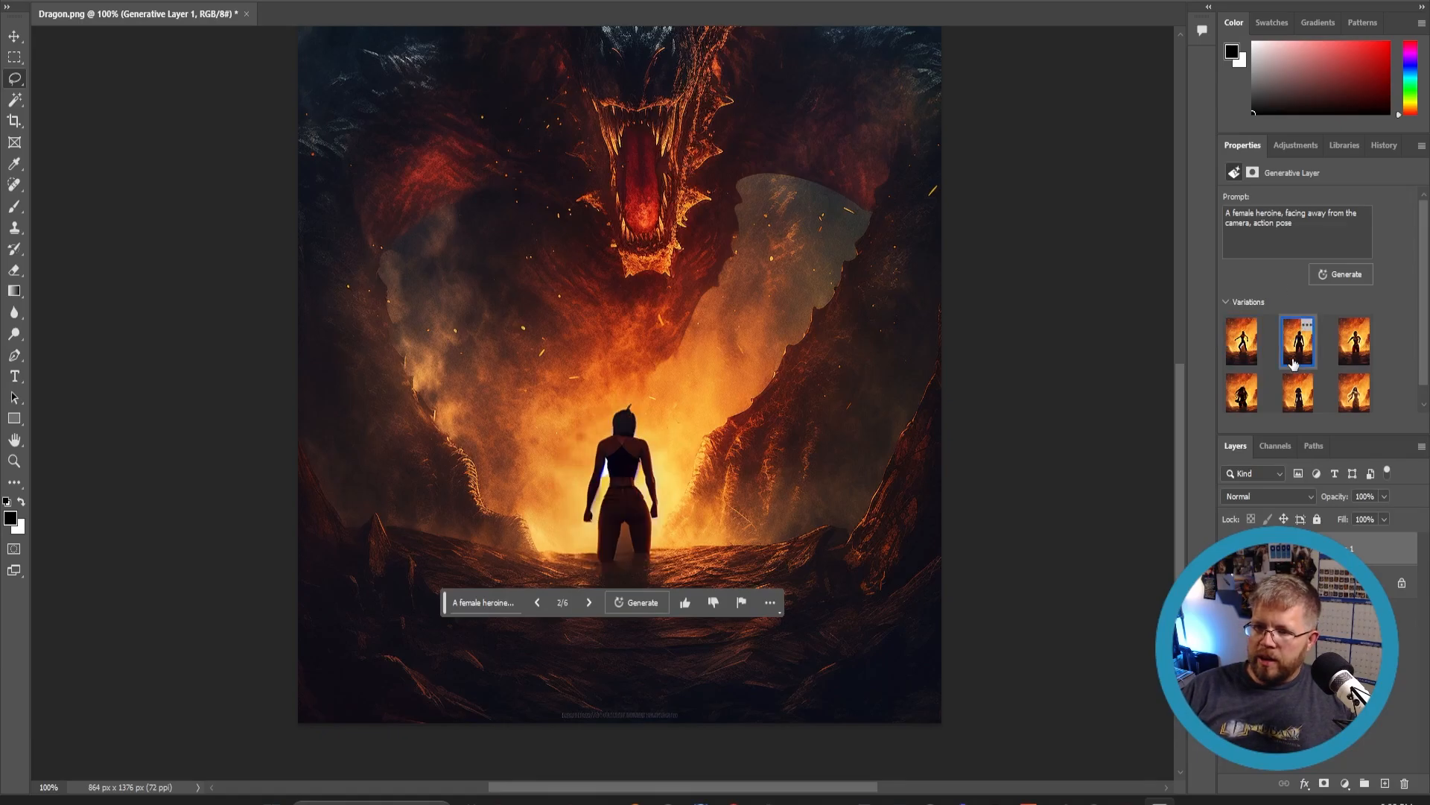
click(1354, 341)
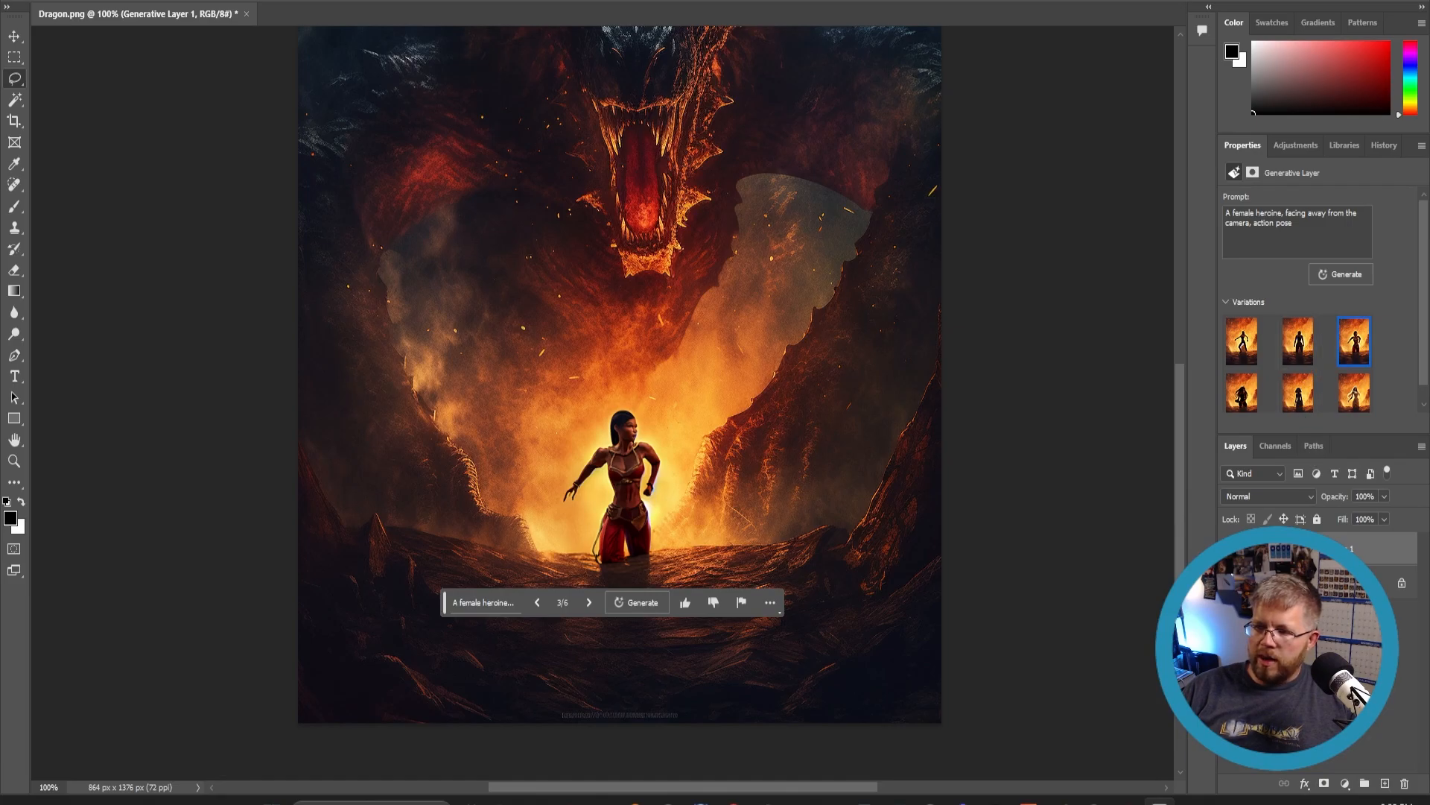
click(1230, 549)
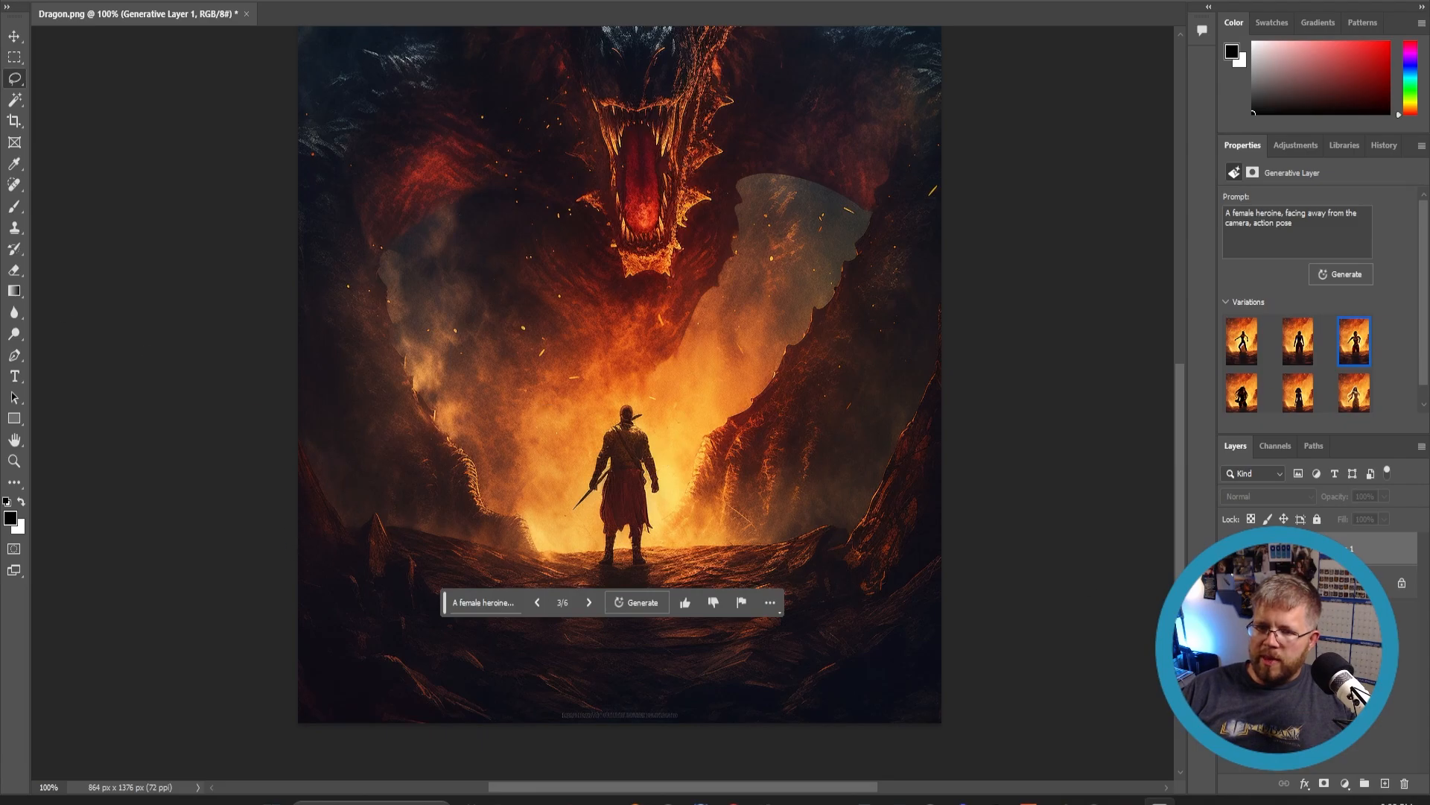
- Lasso the warrior's head, generative fill it with 'long hair', and keep the first variation
mouse_move(629, 412)
mouse_down()
mouse_move(624, 400)
mouse_move(618, 428)
mouse_move(643, 459)
mouse_move(630, 410)
mouse_up()
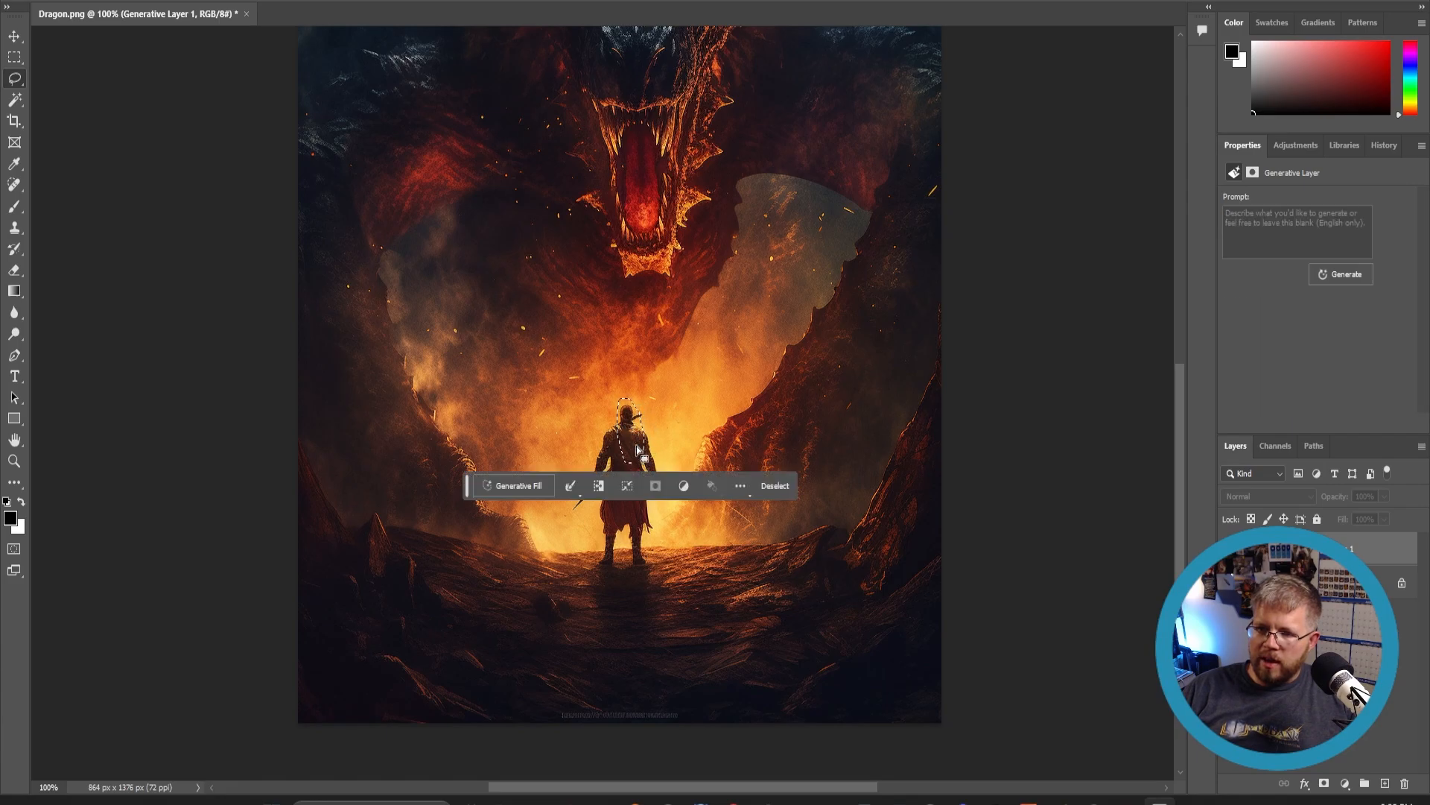
click(524, 486)
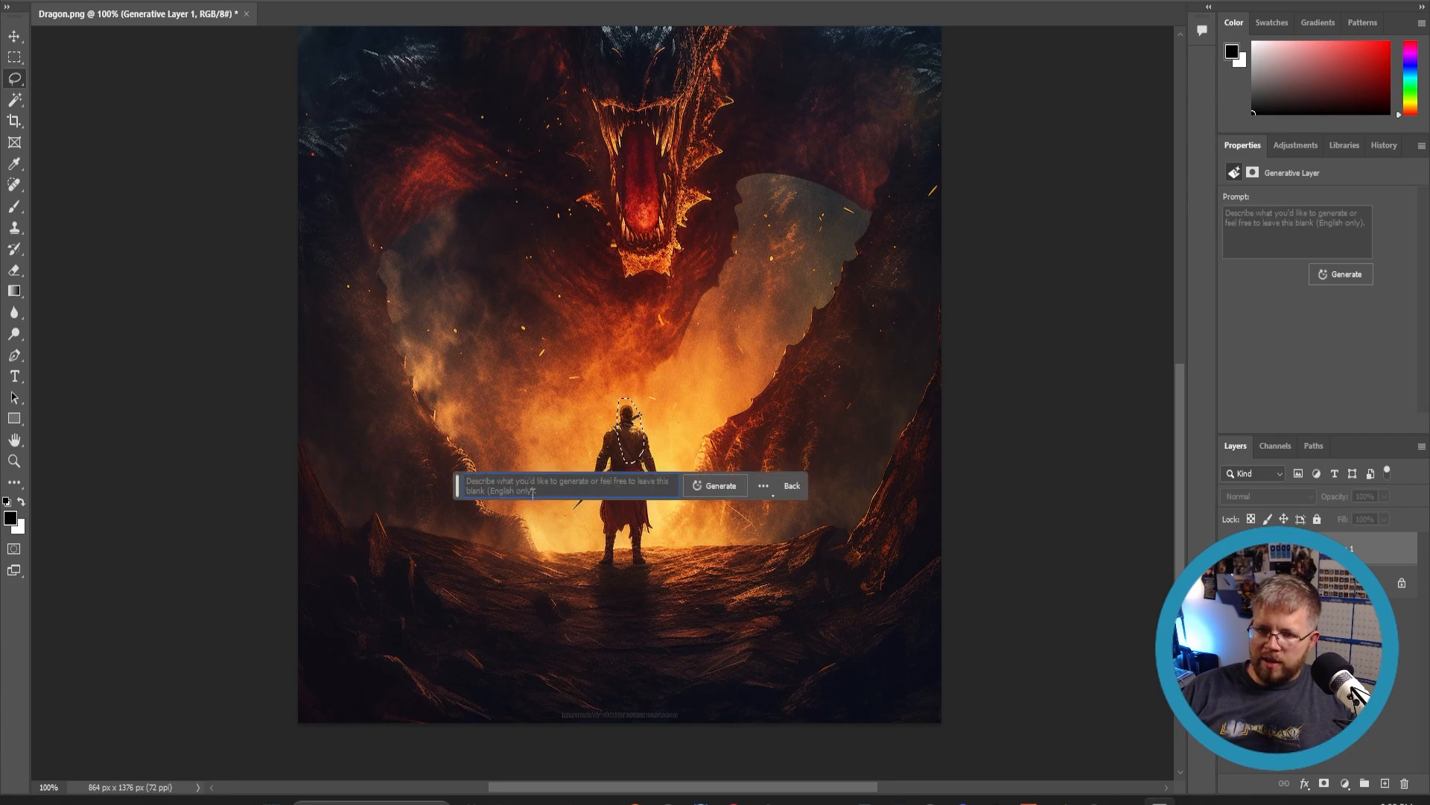
text(long hair)
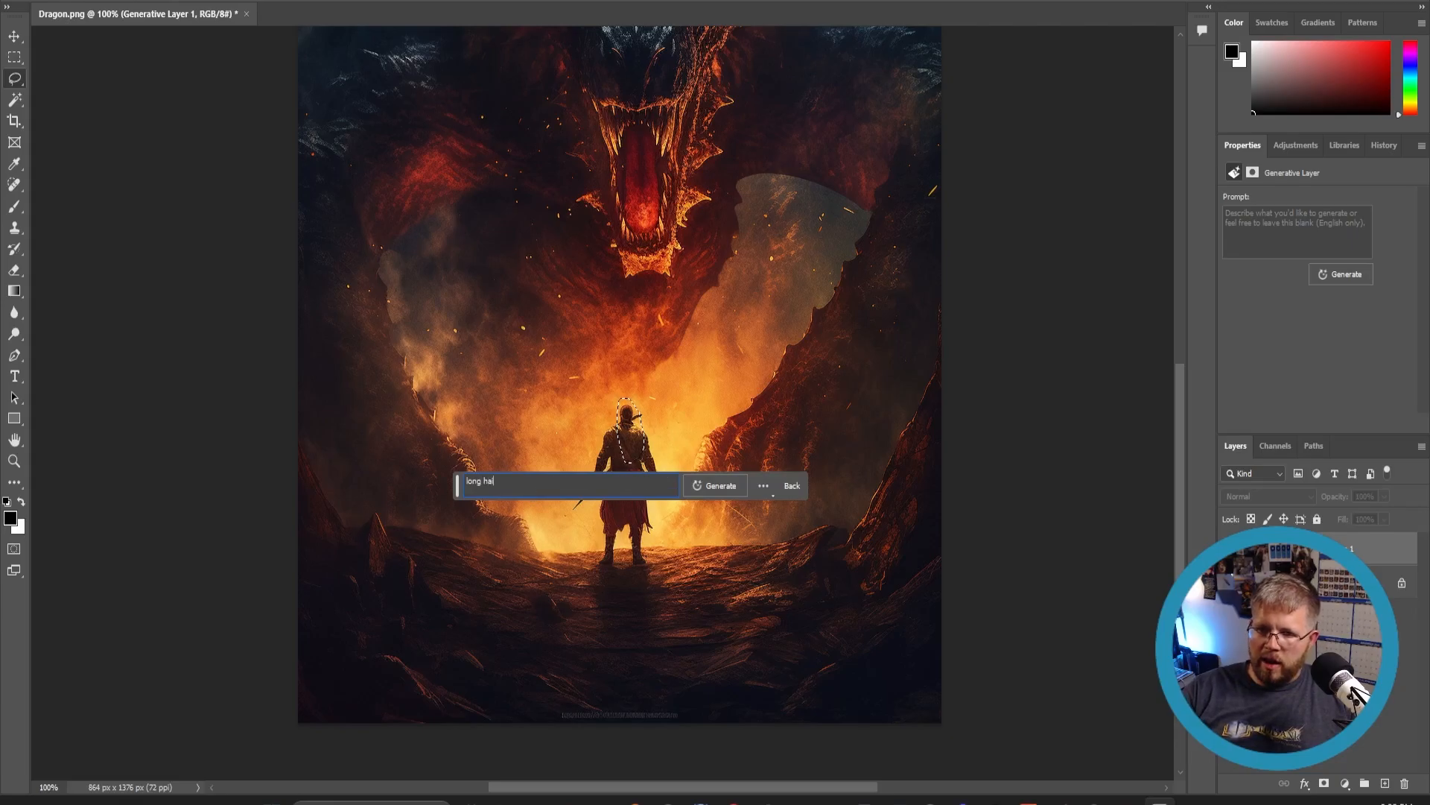
click(714, 486)
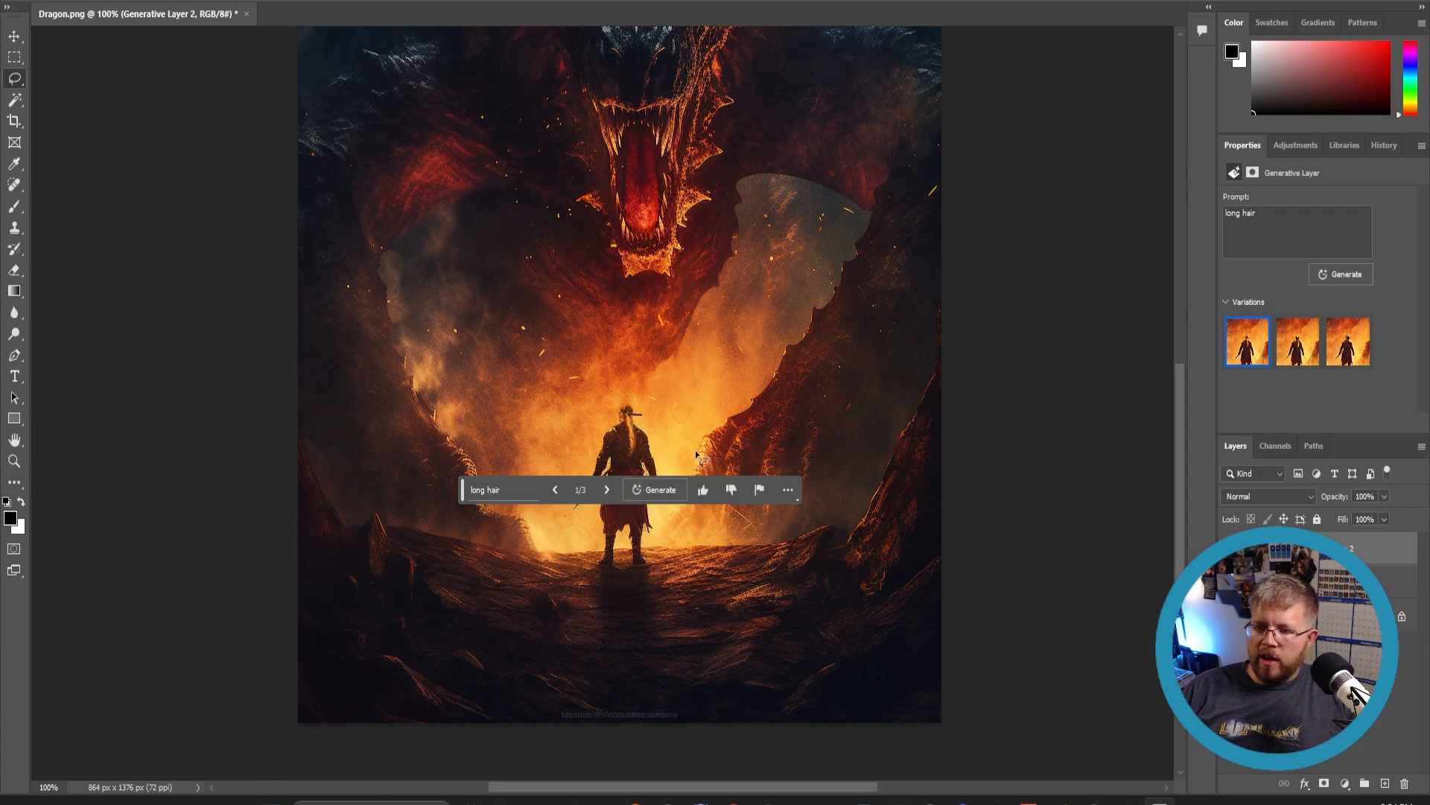
click(1309, 347)
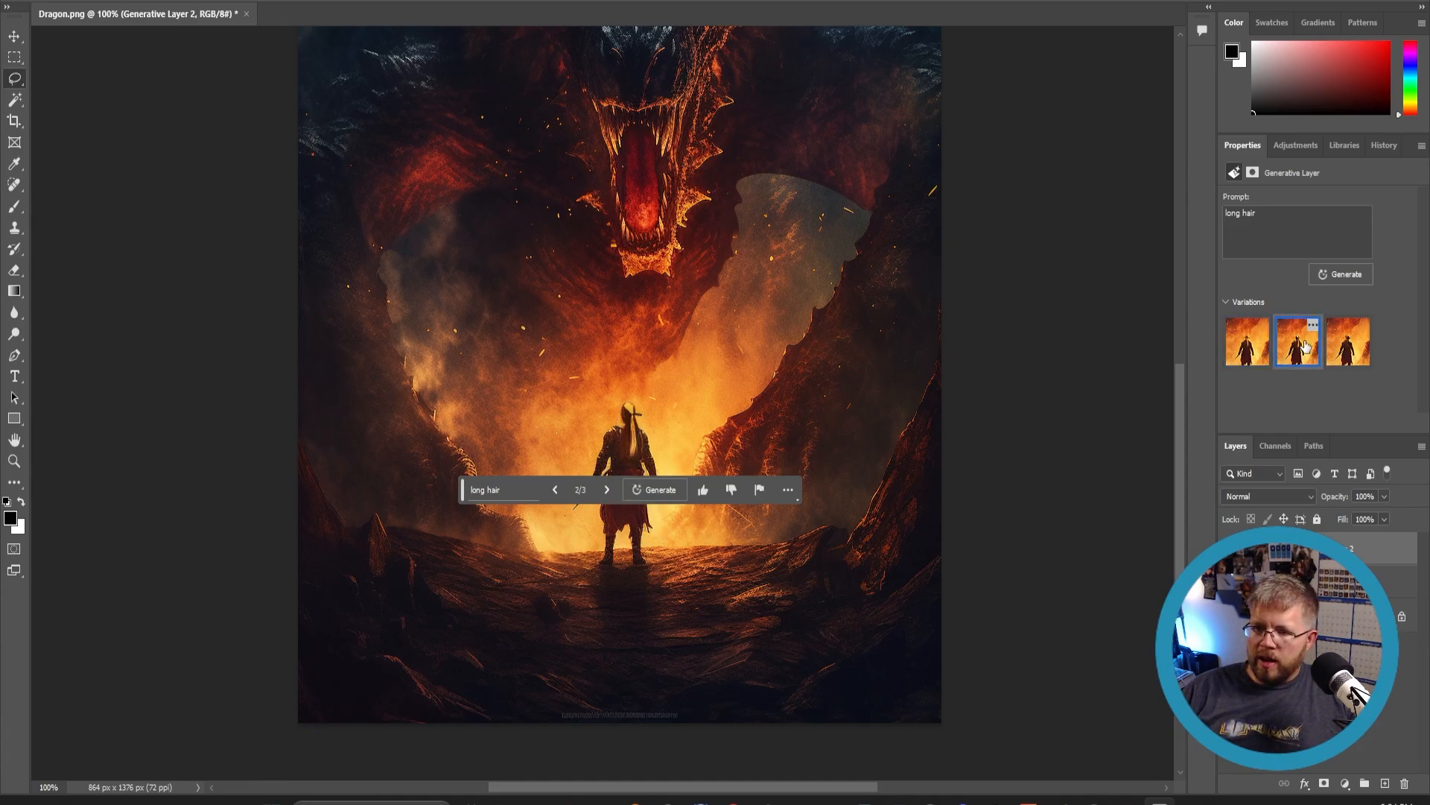
click(1346, 357)
click(1257, 357)
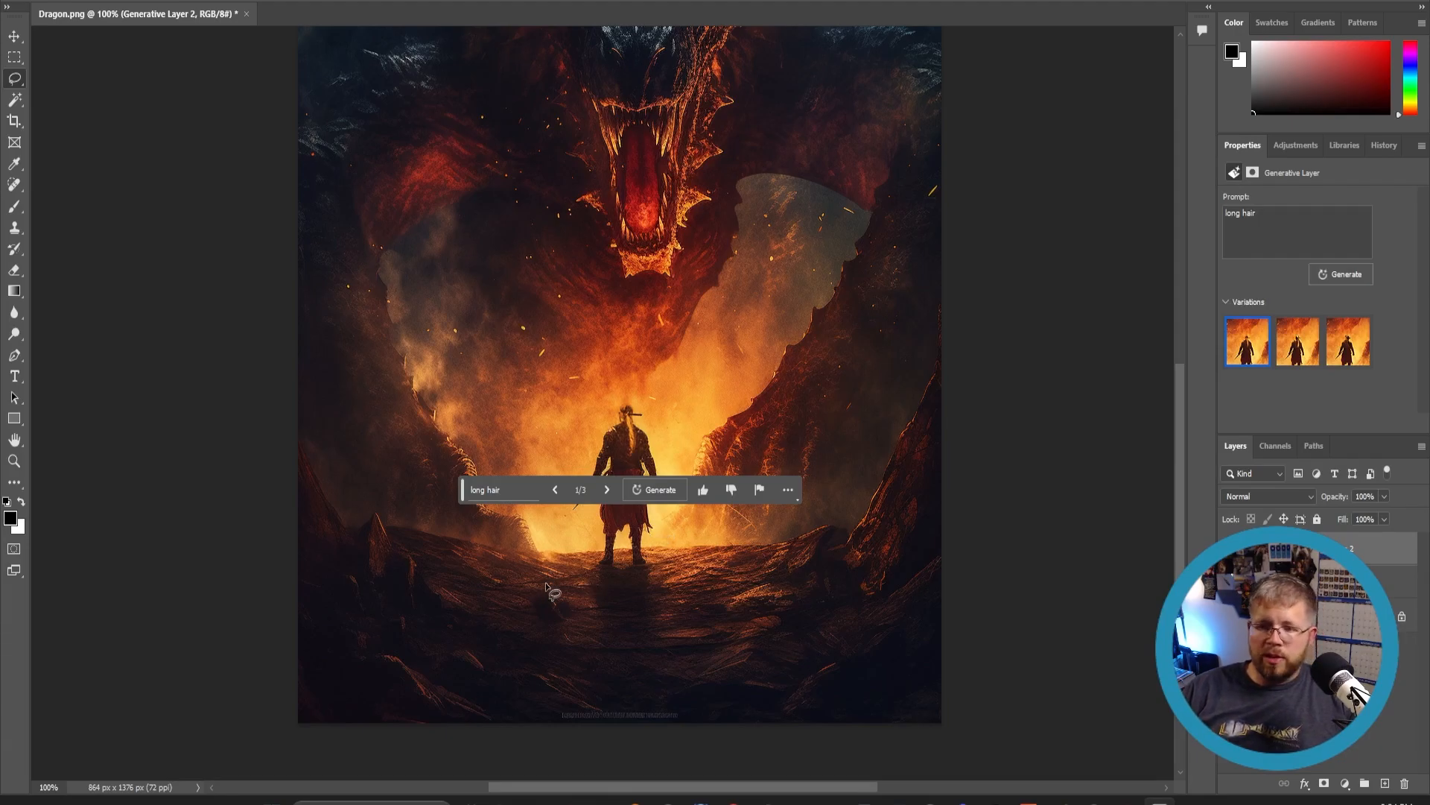
- Lasso an area to the right of the warrior and generative fill it with 'The silhouette of a wolf'
drag(662, 567, 668, 541)
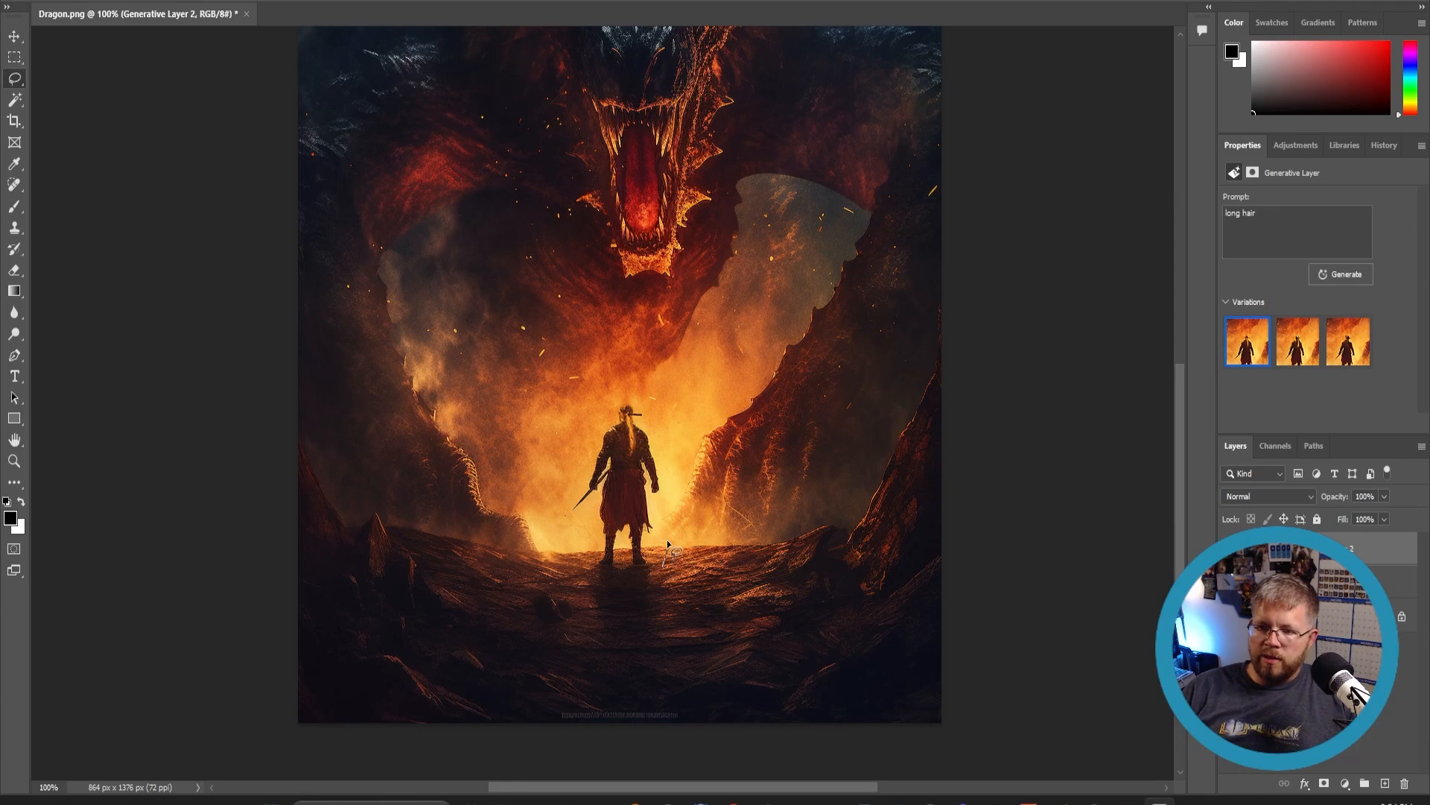
mouse_move(700, 481)
mouse_down()
mouse_move(727, 514)
mouse_move(714, 572)
mouse_move(665, 575)
mouse_up()
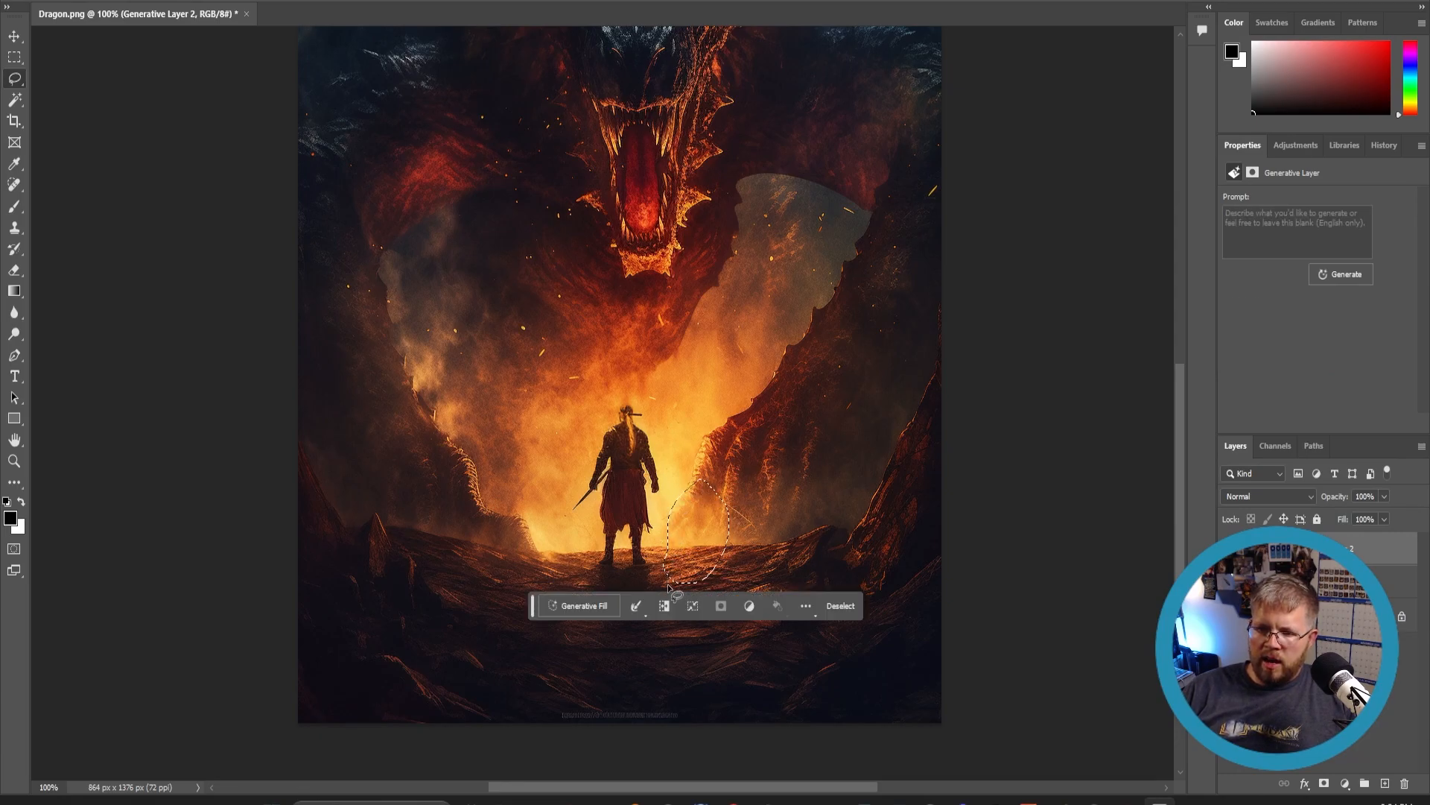
click(602, 597)
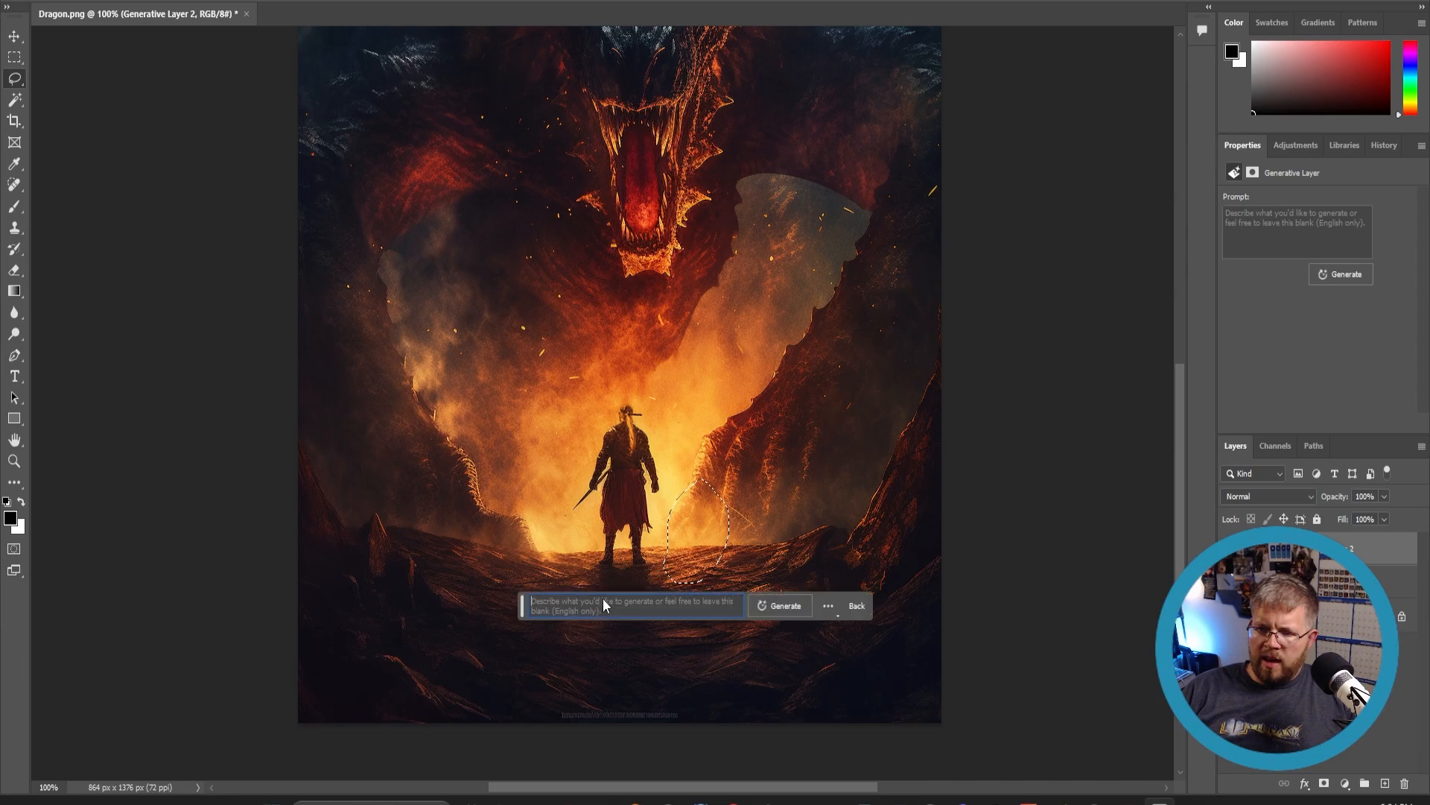
text(The silh)
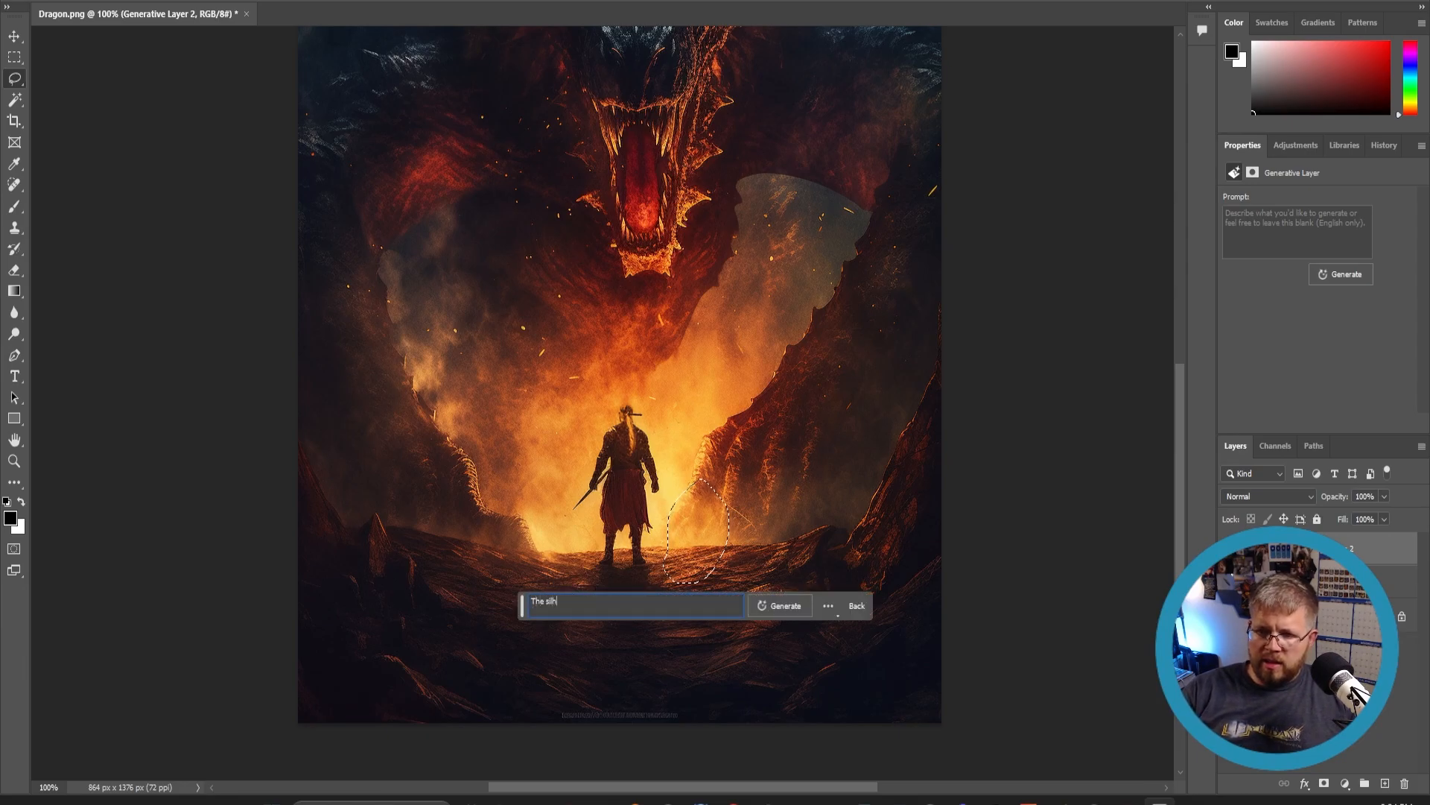
text(ouette)
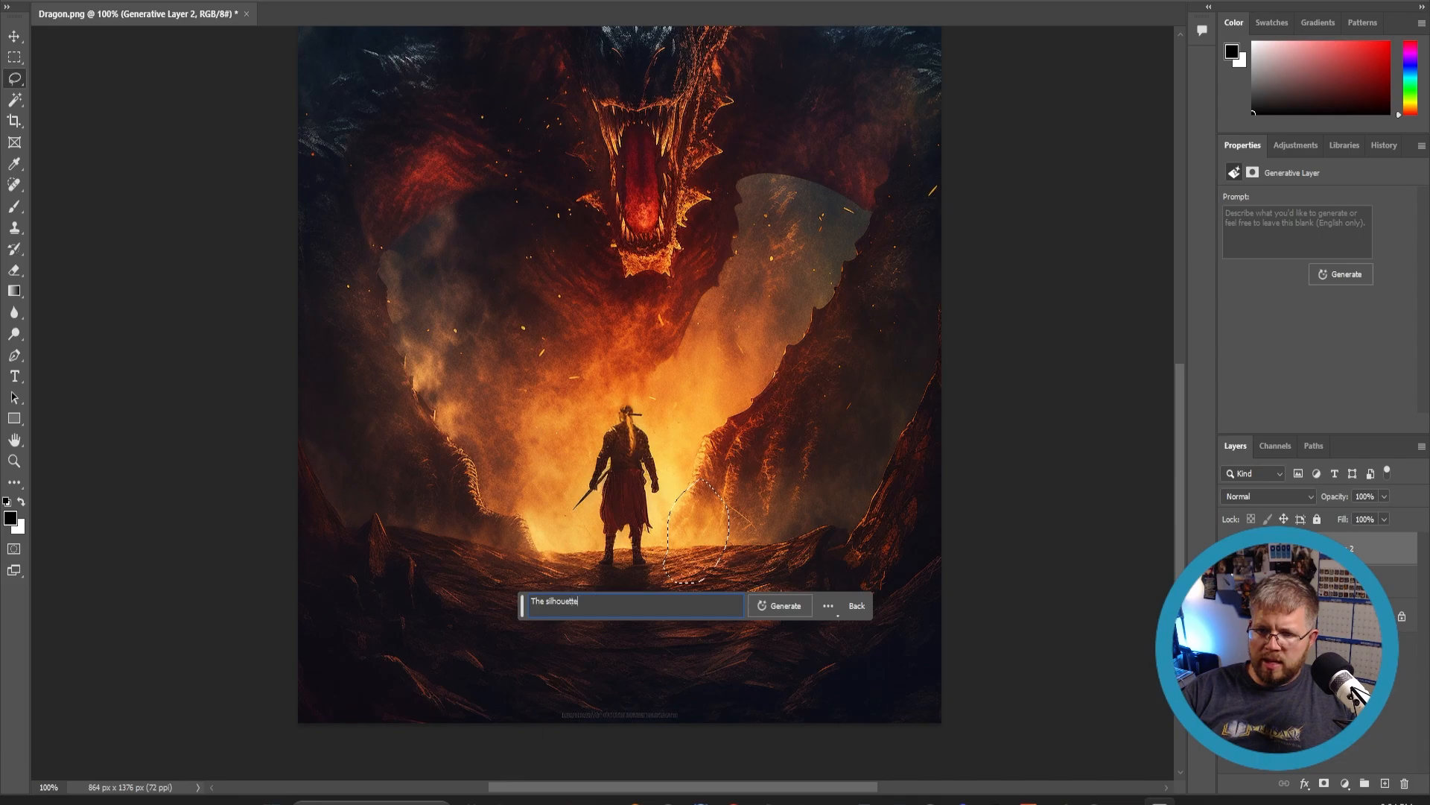
text( of a wolf)
click(782, 611)
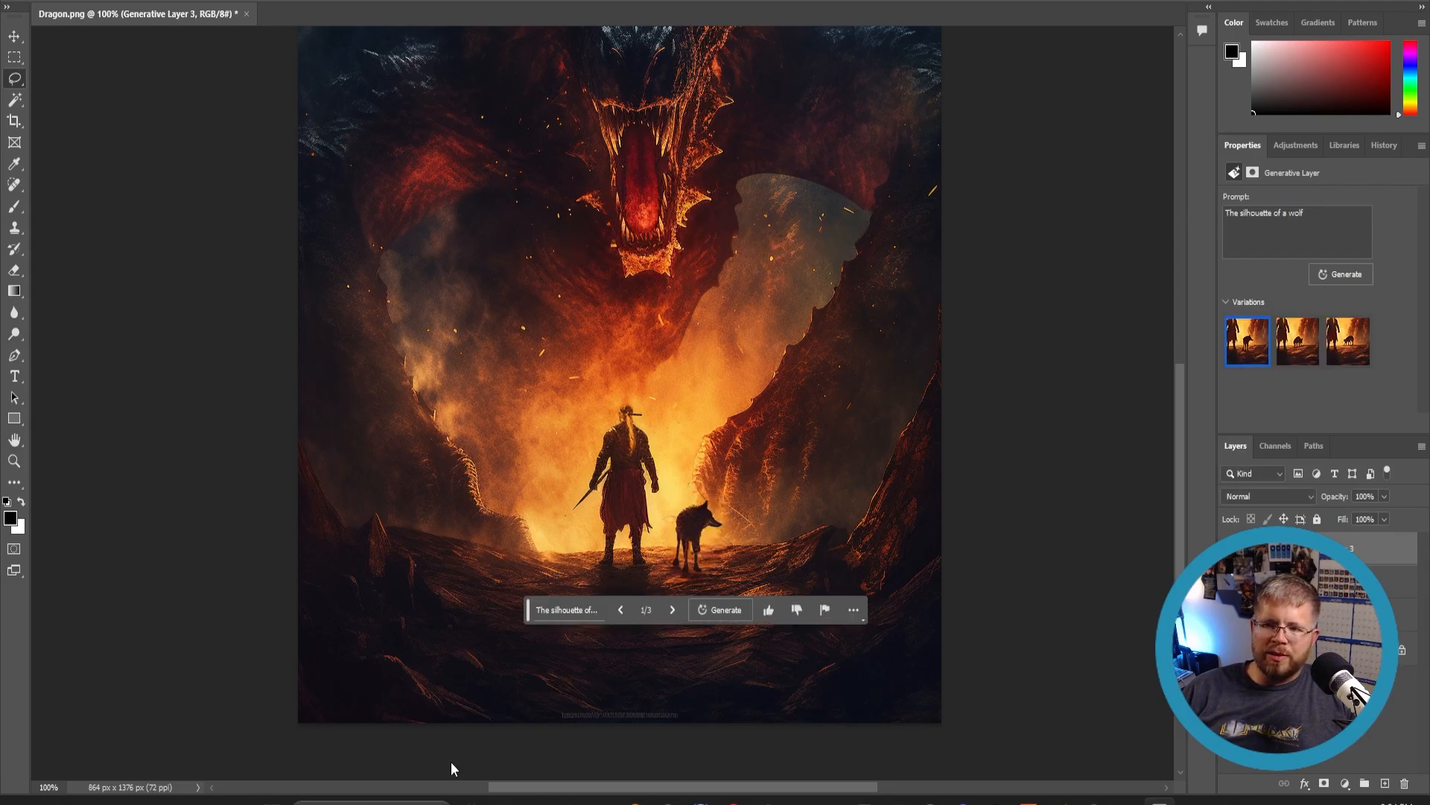
- Compare the wolf variations and keep the first one
click(1289, 355)
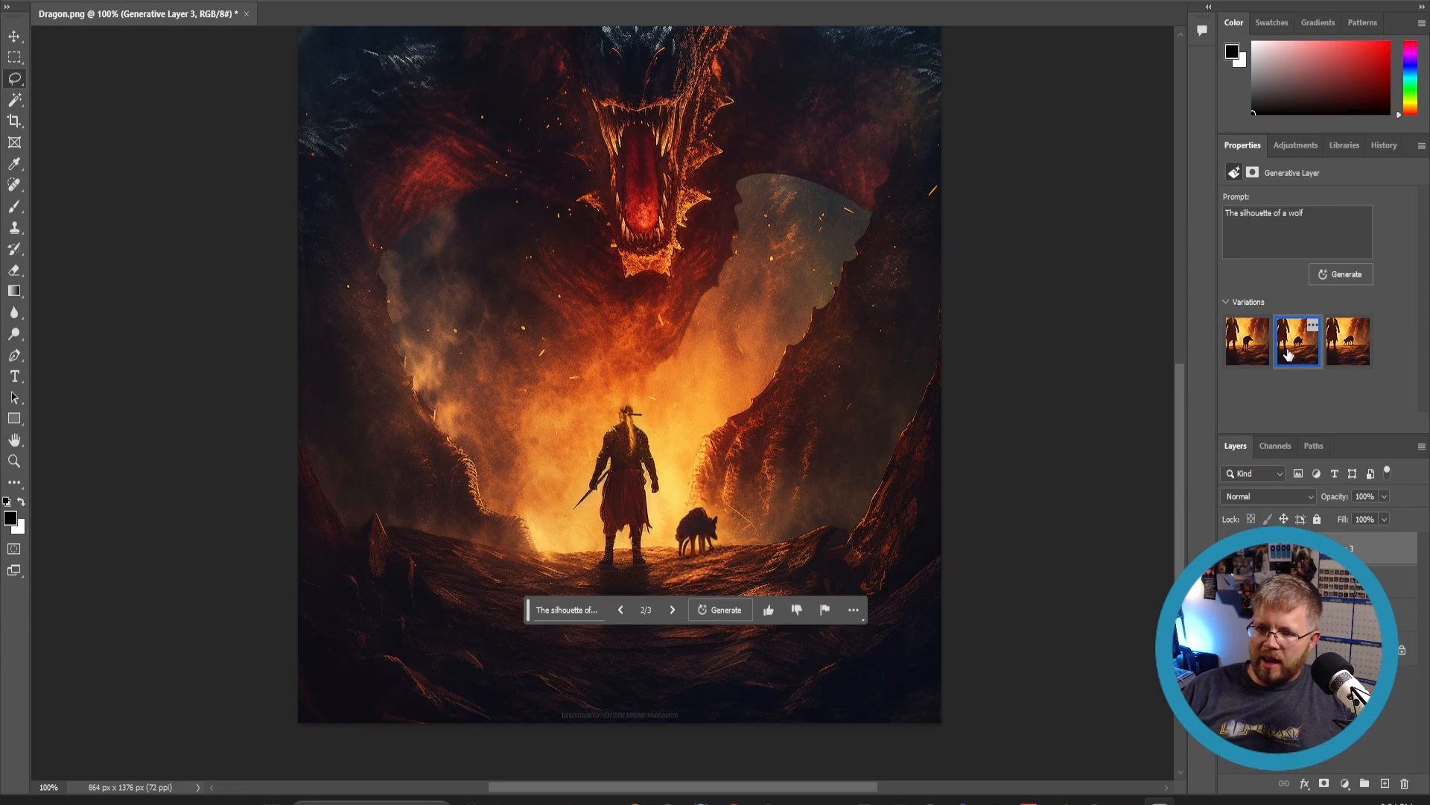
click(1338, 354)
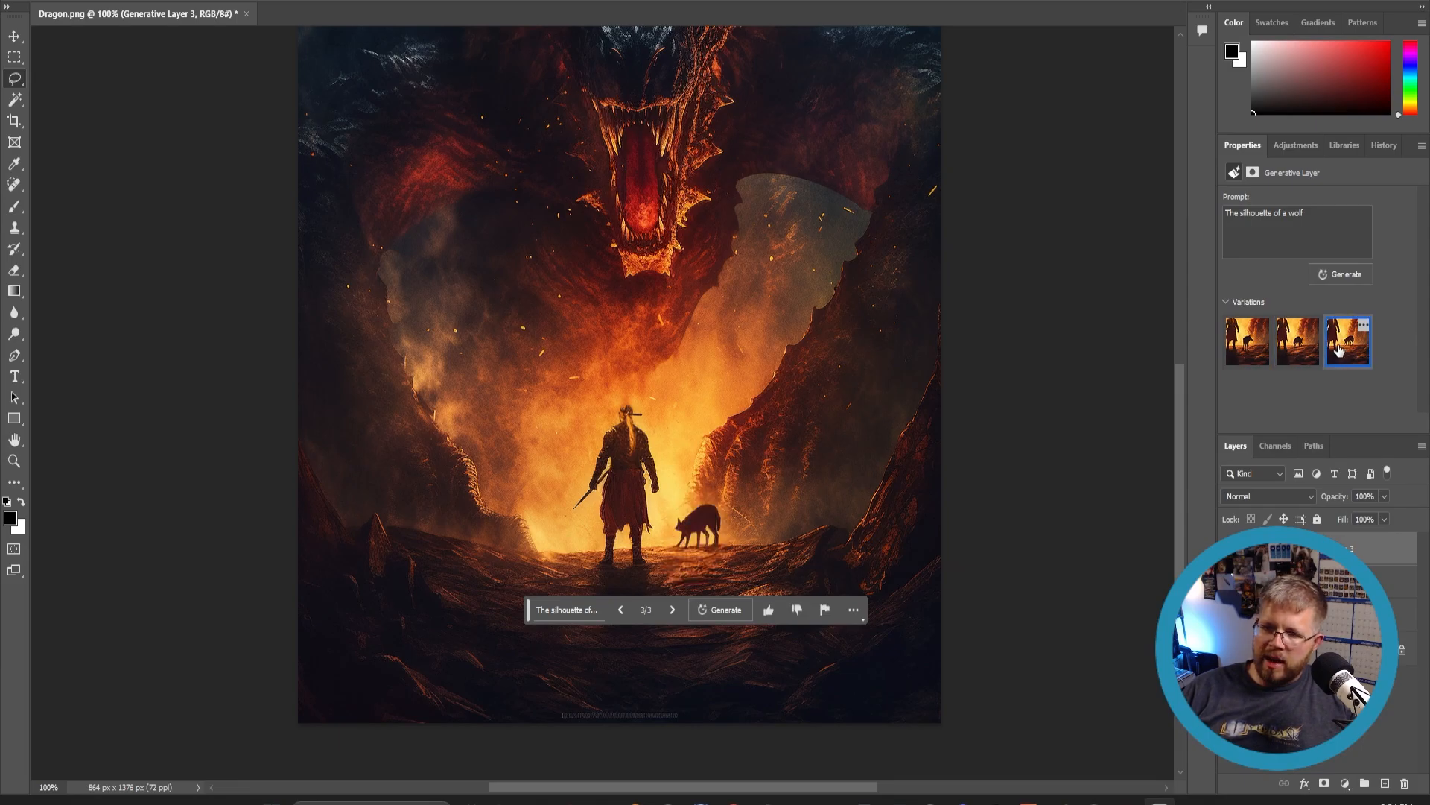
click(1256, 356)
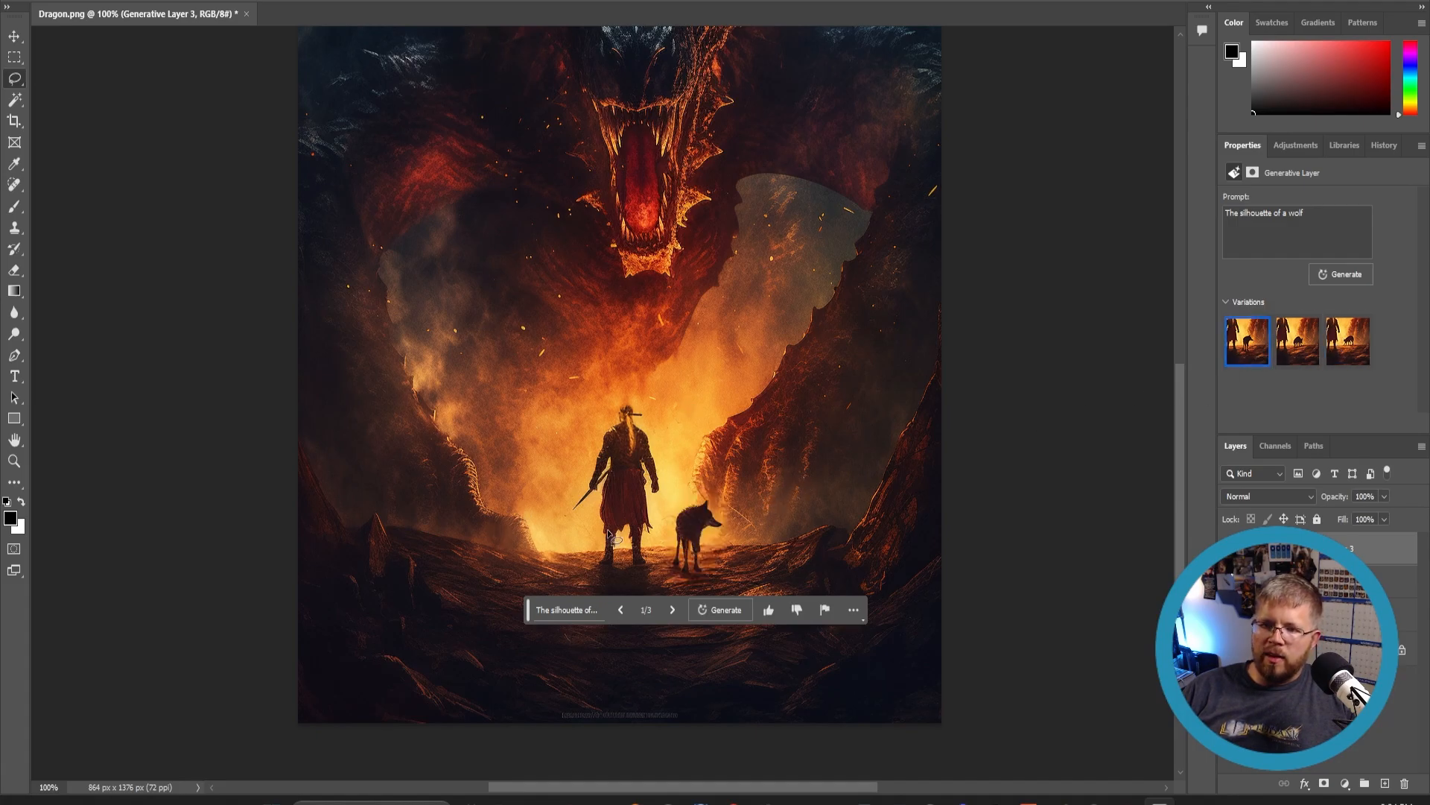
- Lasso a large area from the dragon's mouth down around the warrior and generative fill it with 'Fire coming out of the dragon's mouth'
scroll(608, 533, up, 5)
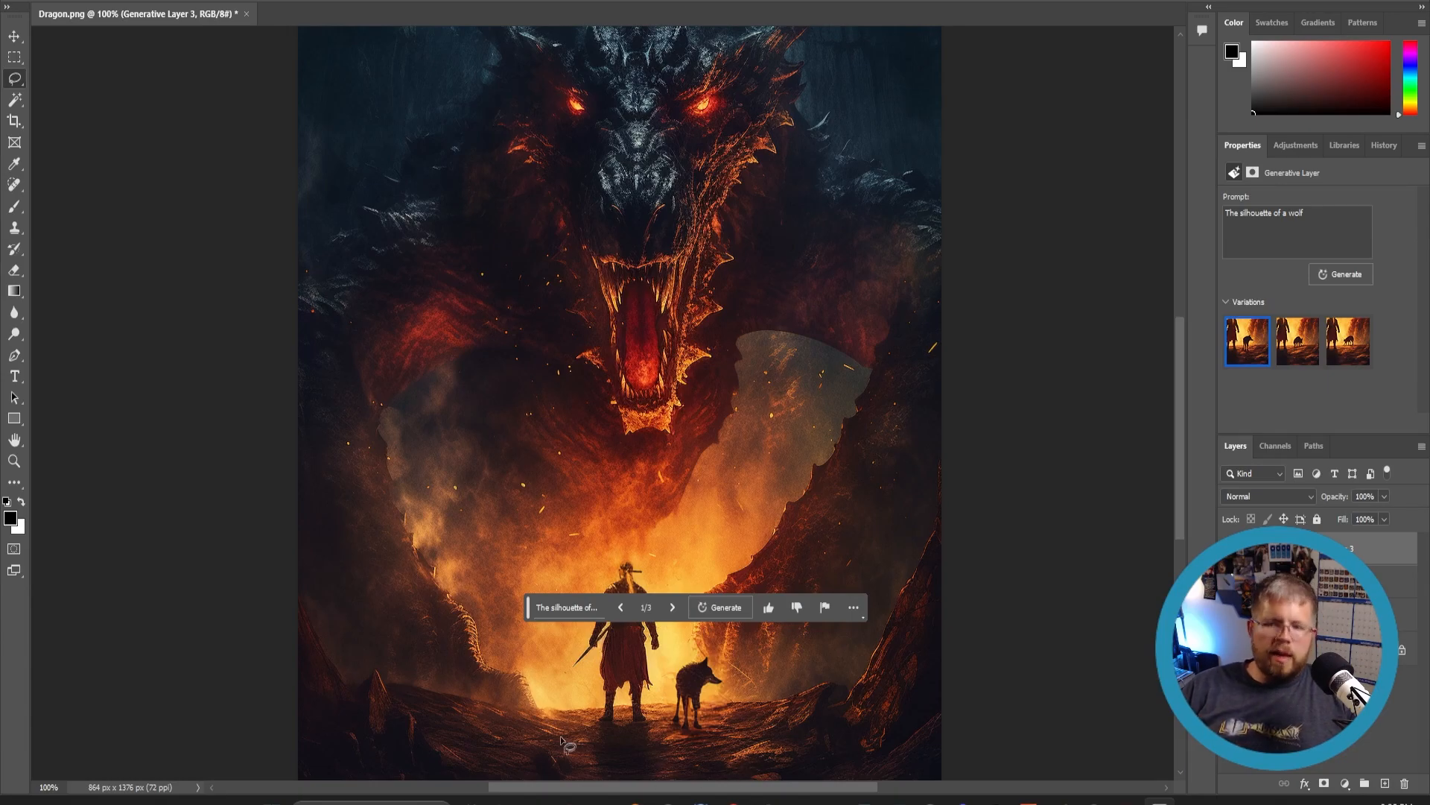
scroll(637, 479, up, 2)
scroll(632, 467, down, 1)
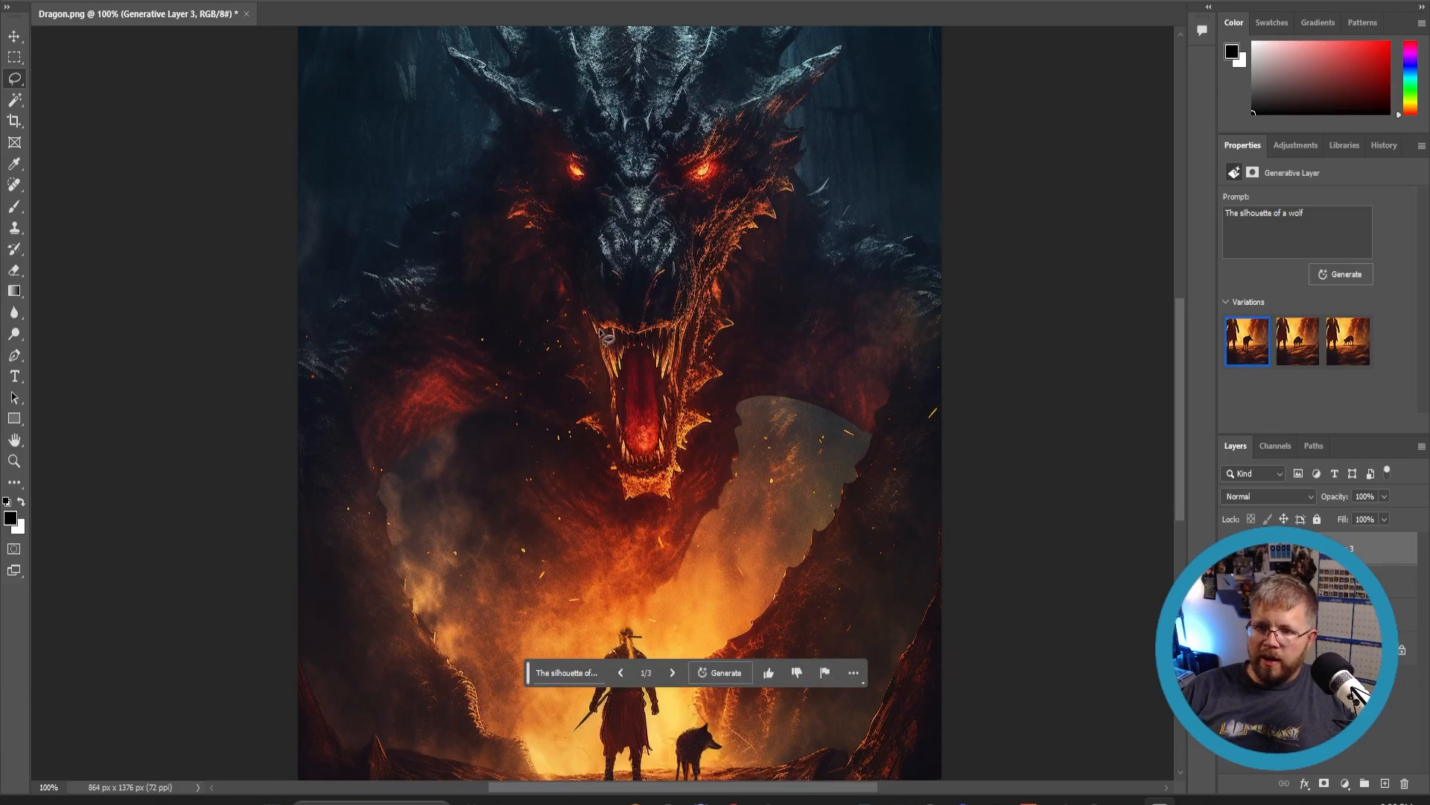
mouse_move(600, 330)
mouse_down()
mouse_move(512, 389)
mouse_move(465, 481)
mouse_move(454, 553)
mouse_move(485, 596)
mouse_move(513, 602)
mouse_move(502, 672)
mouse_move(518, 765)
mouse_move(536, 775)
mouse_move(595, 606)
mouse_move(652, 610)
mouse_move(710, 674)
mouse_move(725, 753)
mouse_move(754, 768)
mouse_move(842, 558)
mouse_move(754, 458)
mouse_move(701, 340)
mouse_move(596, 333)
mouse_up()
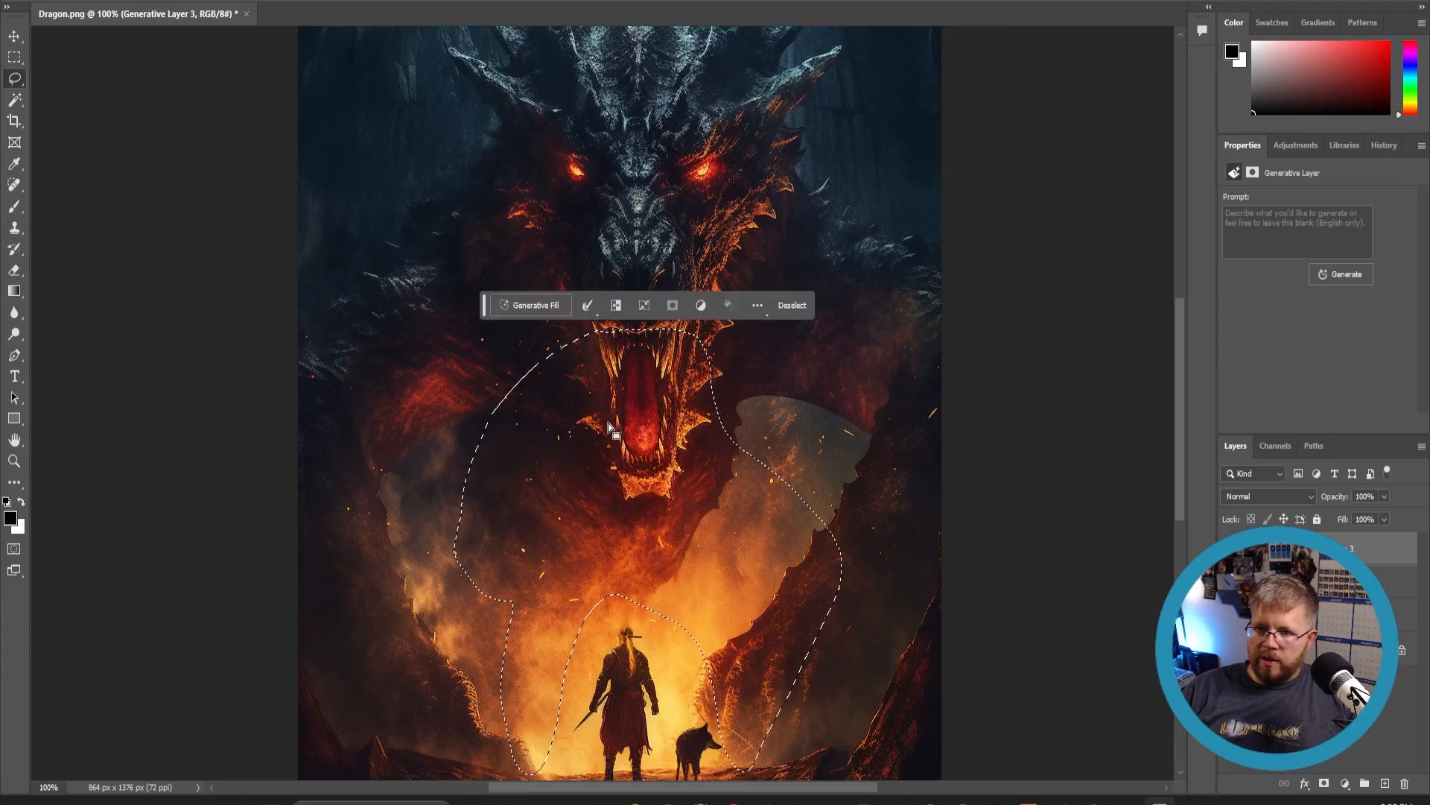
click(540, 306)
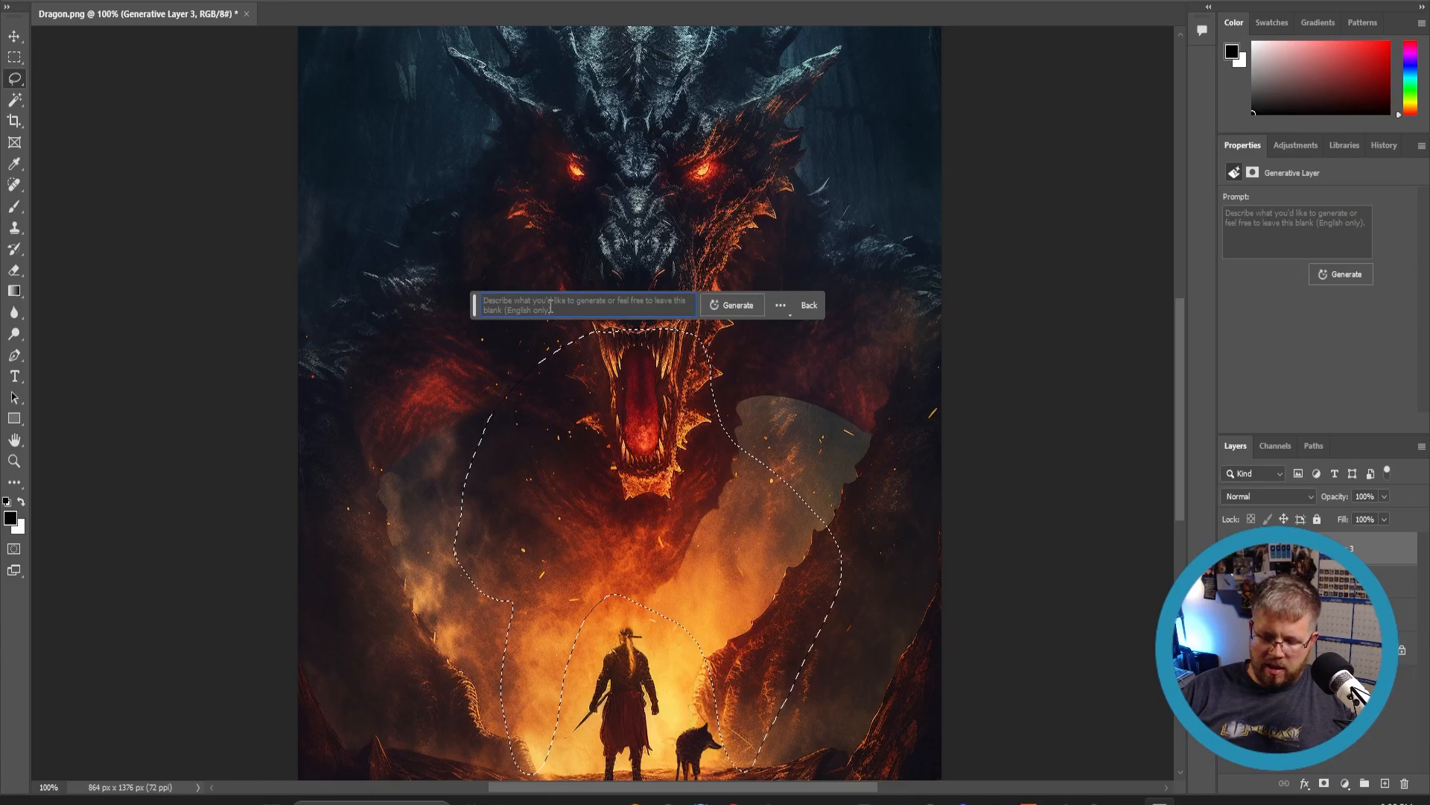
text(Fire coming out of the drgaon)
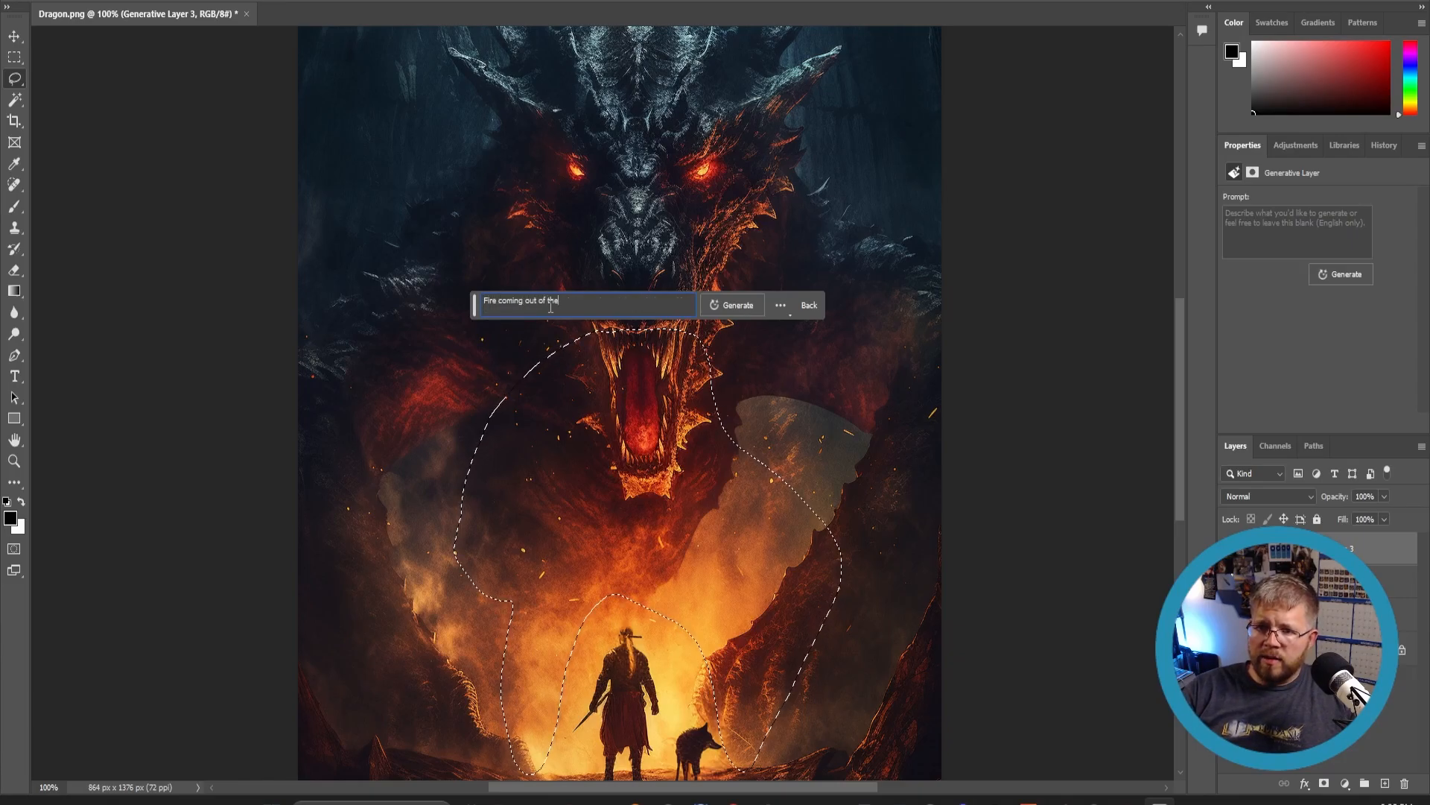
key(BackSpace)
key(BackSpace)
key(BackSpace)
key(BackSpace)
text(a)
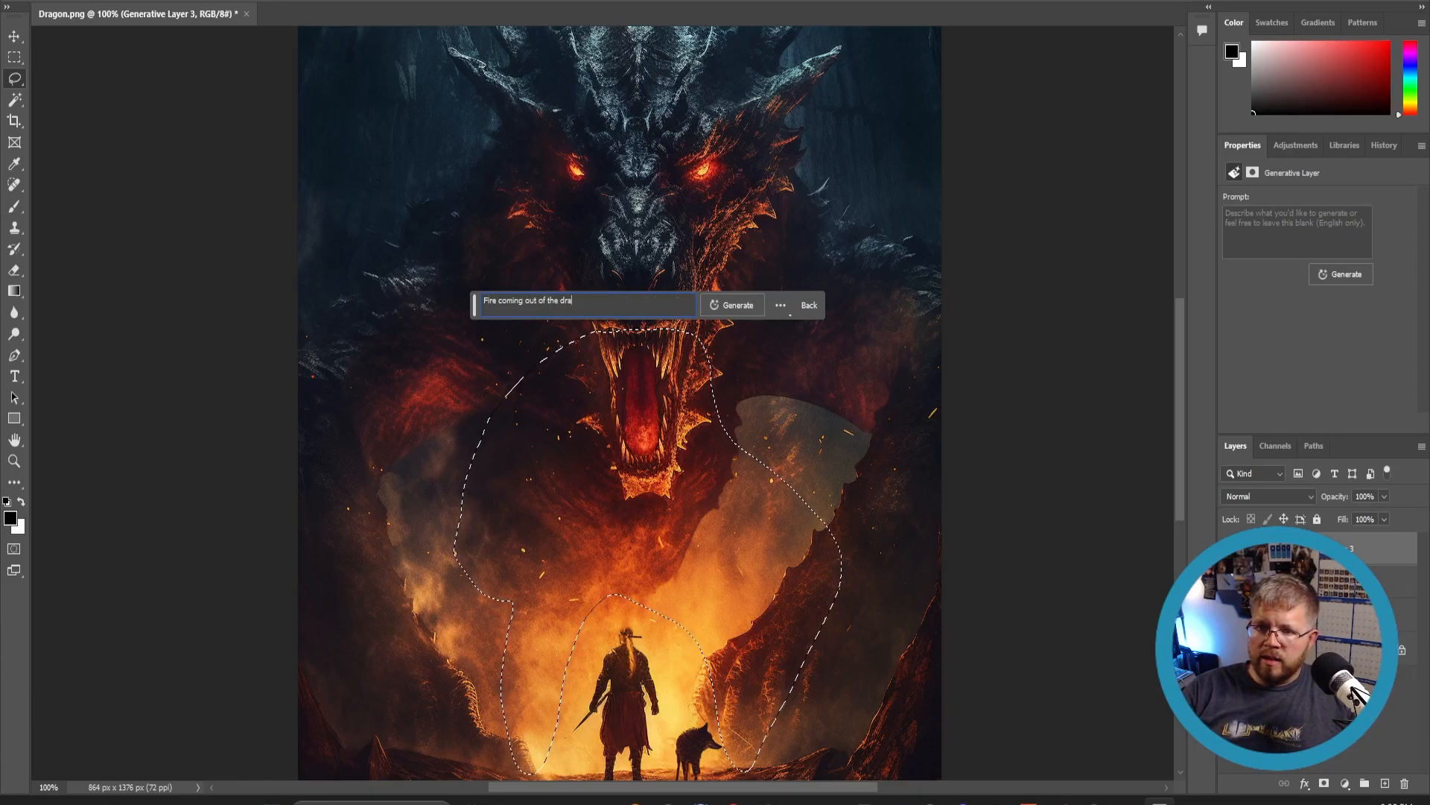
text(gon's mouth)
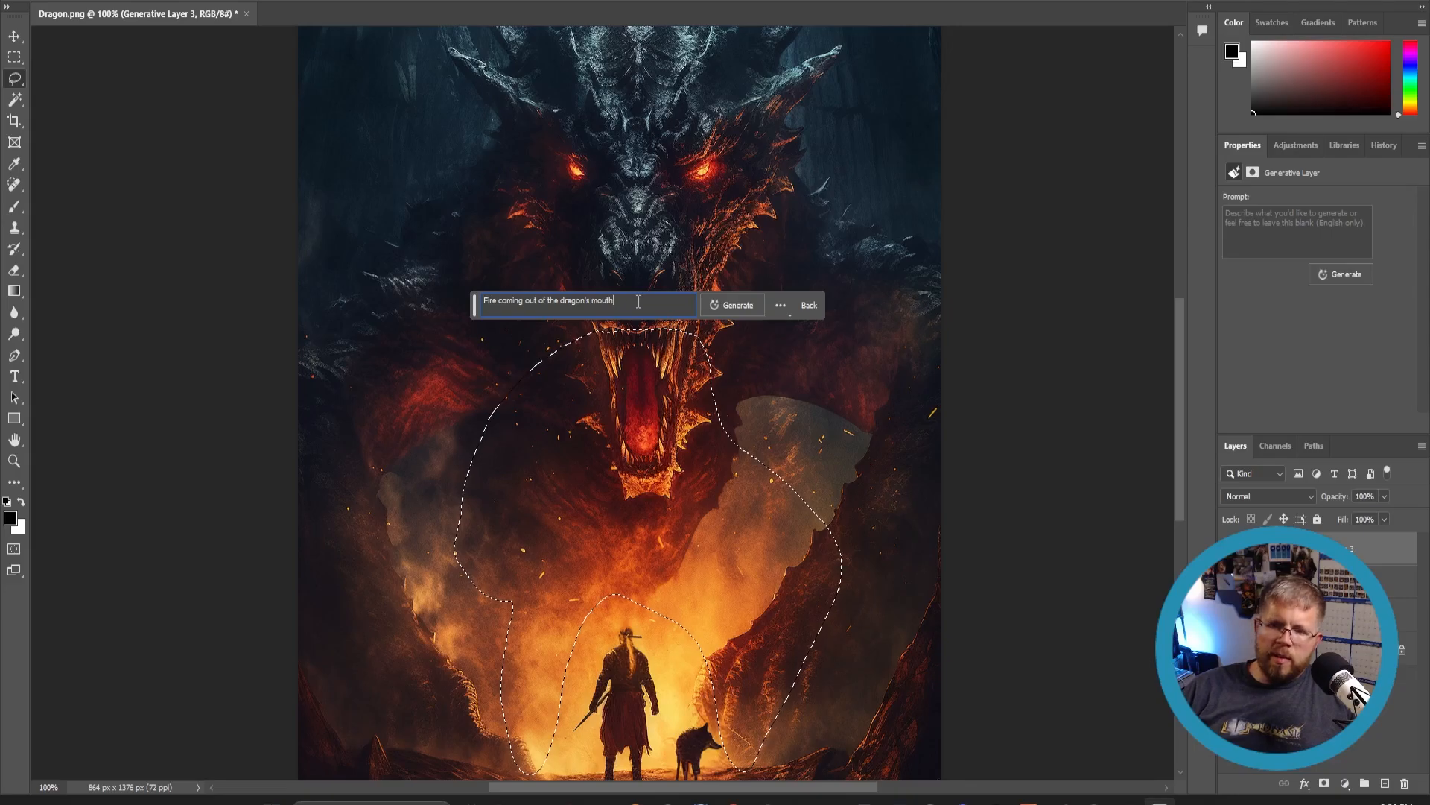
click(715, 308)
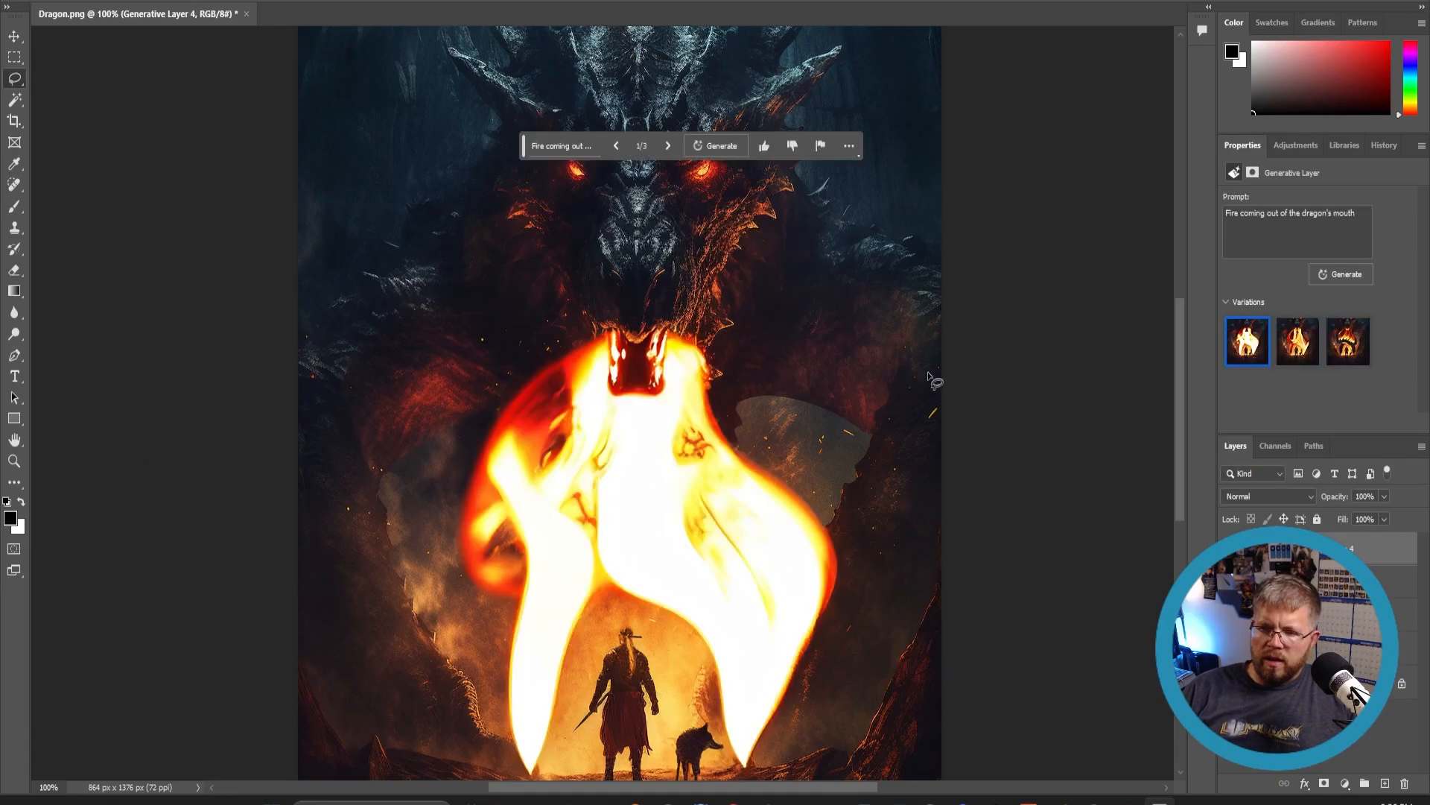
- Compare the three fire variations and return to the first one
click(1300, 348)
click(1359, 355)
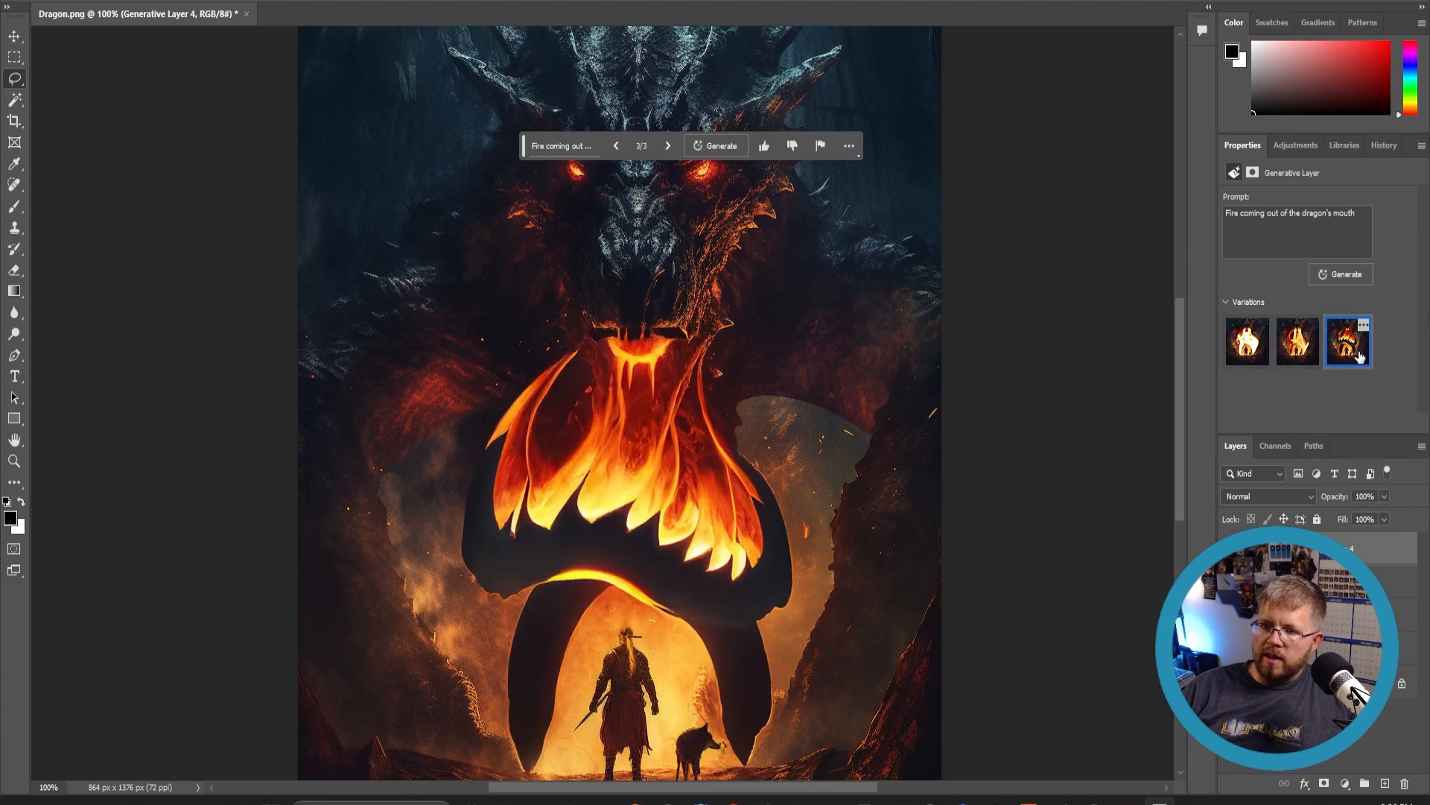
click(1248, 343)
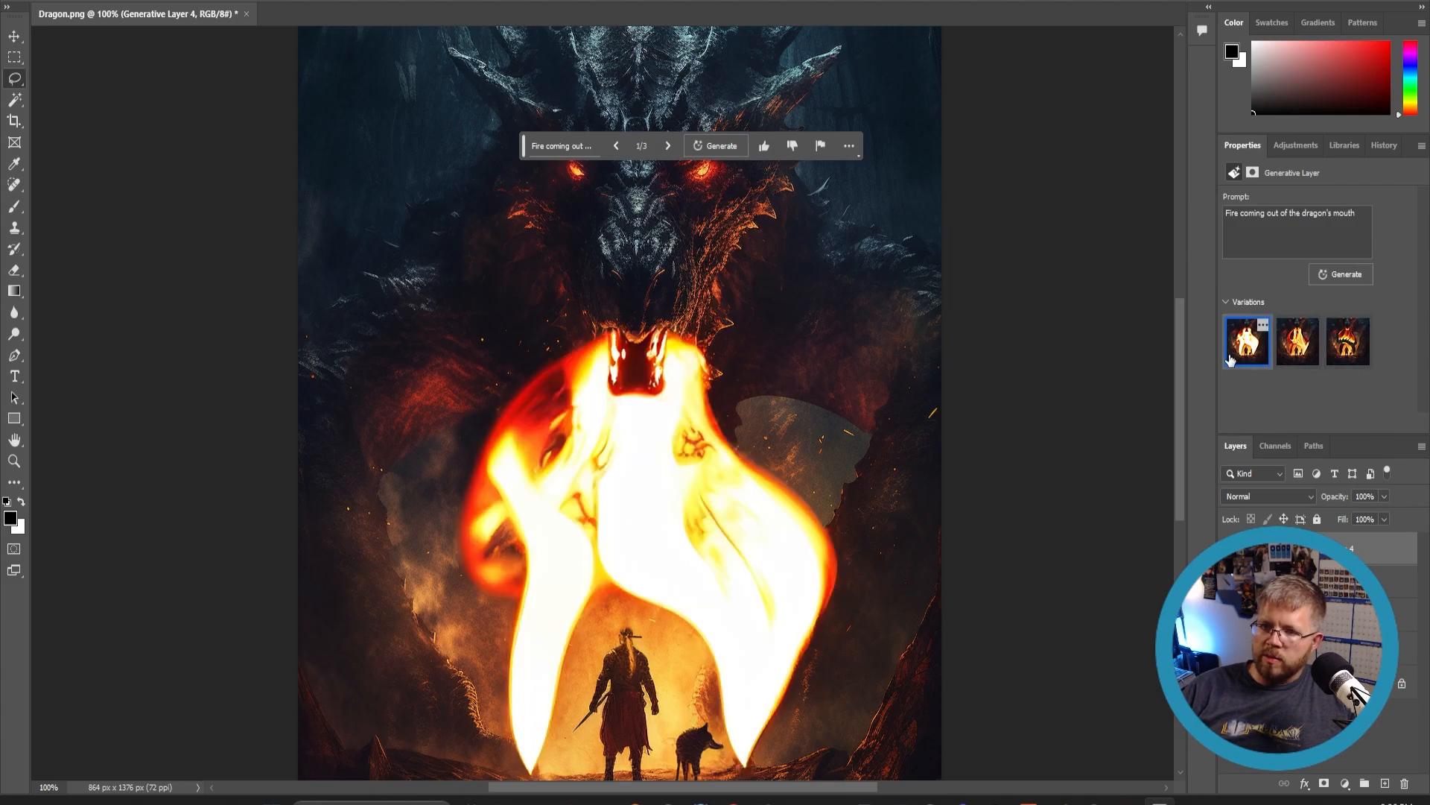
- Change the prompt to 'Fire embers coming out of the dragon's mouth' and regenerate the fill
scroll(670, 499, down, 2)
scroll(667, 498, down, 1)
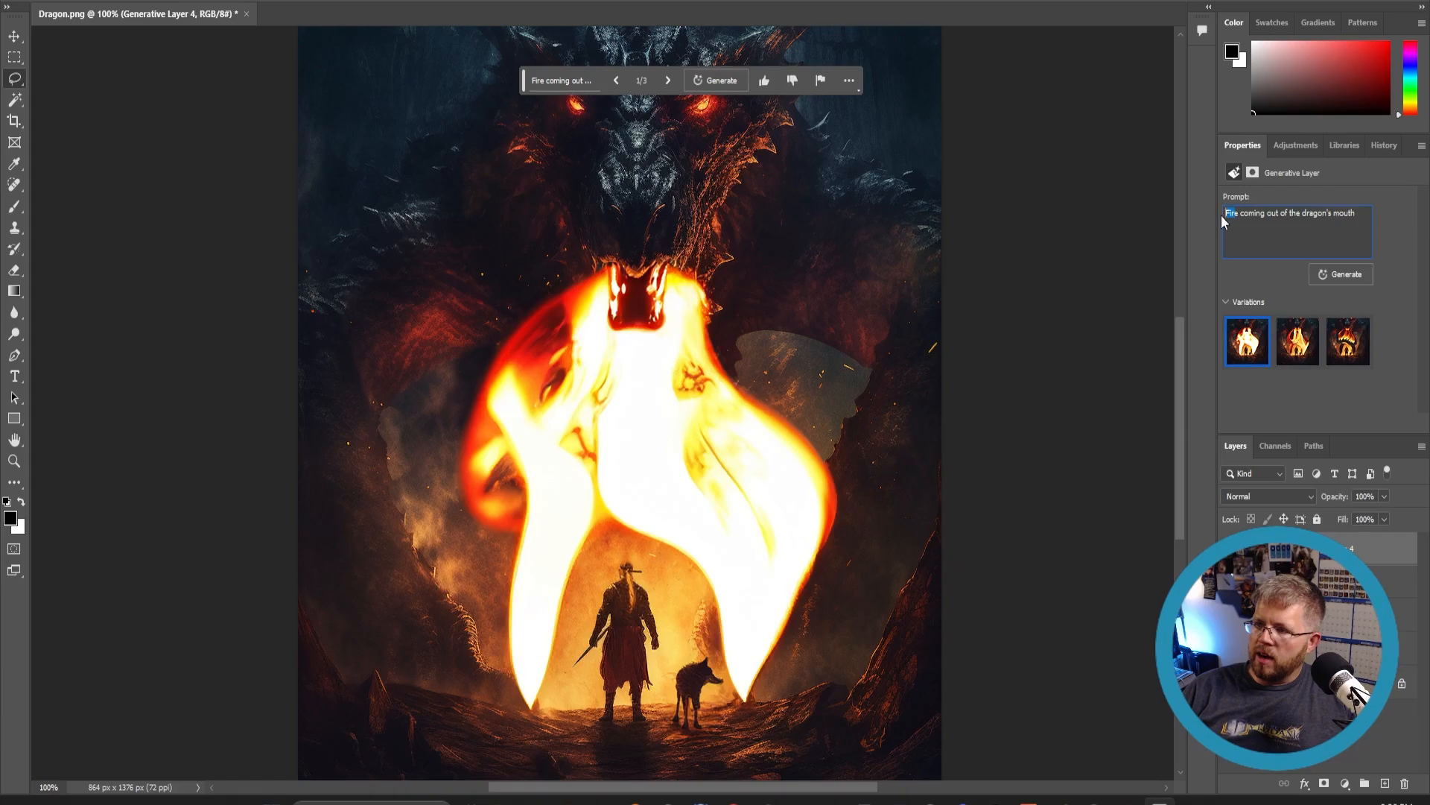
text(embers)
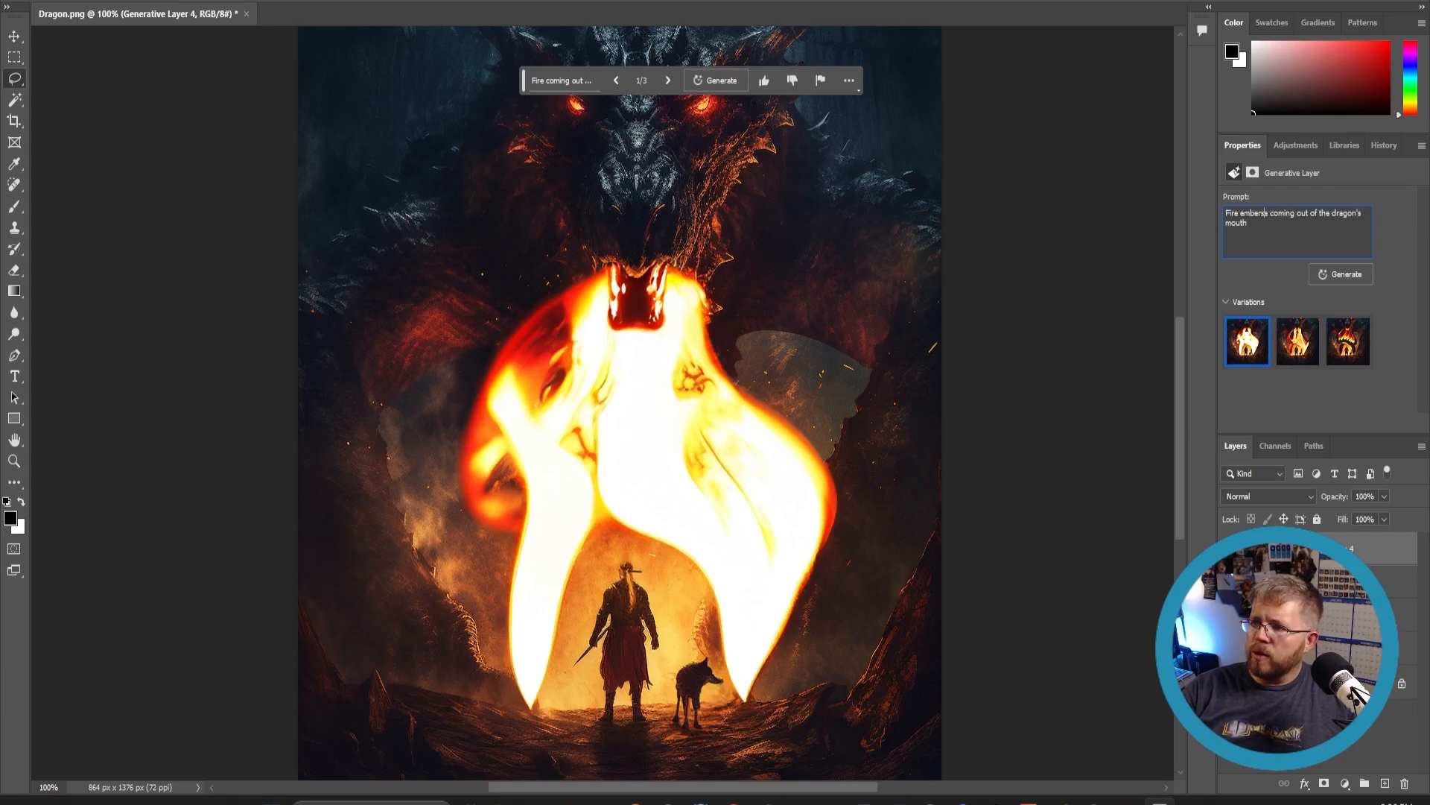
key(BackSpace)
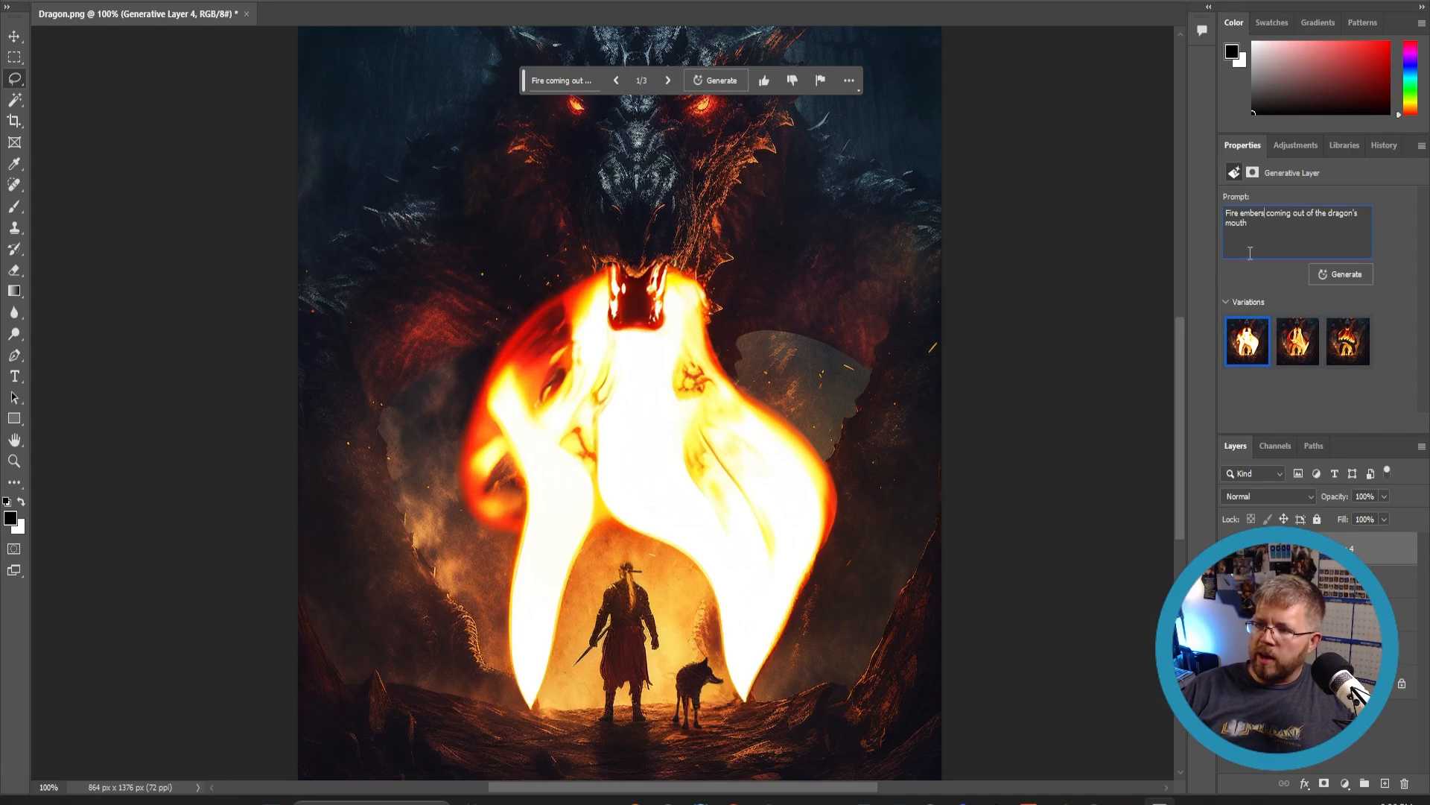
click(1358, 277)
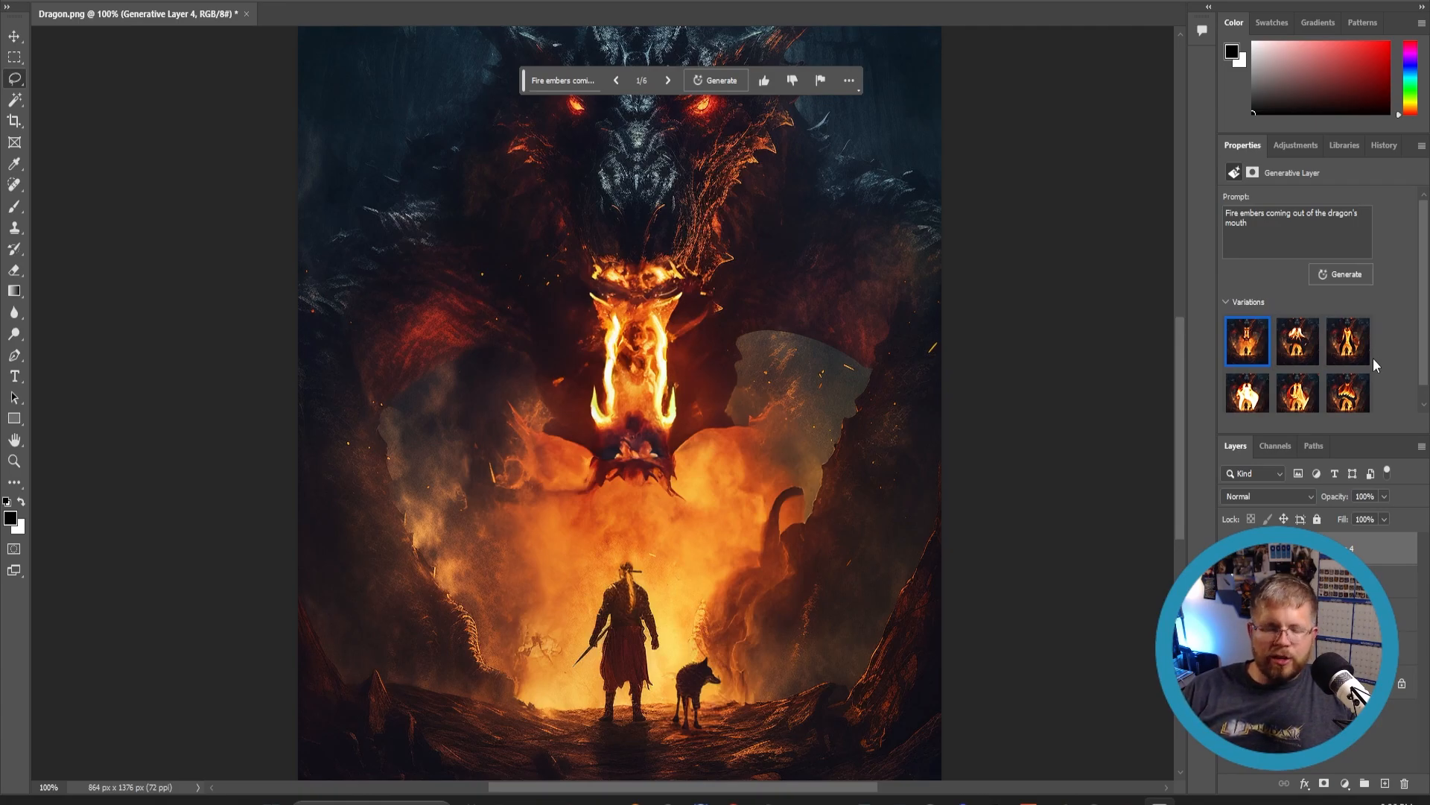
- Compare the new fire embers variations and return to the first one
scroll(775, 287, up, 2)
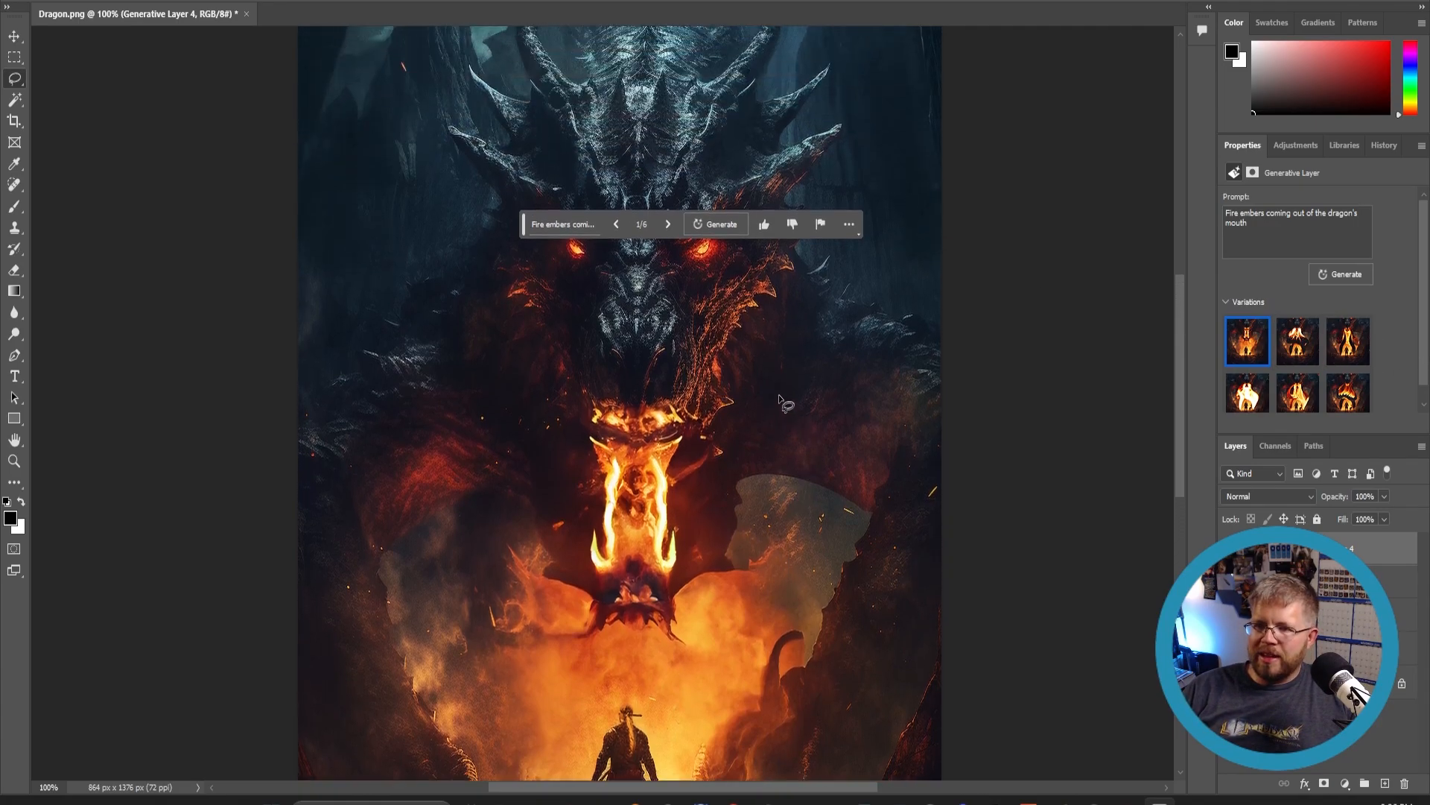
click(1285, 354)
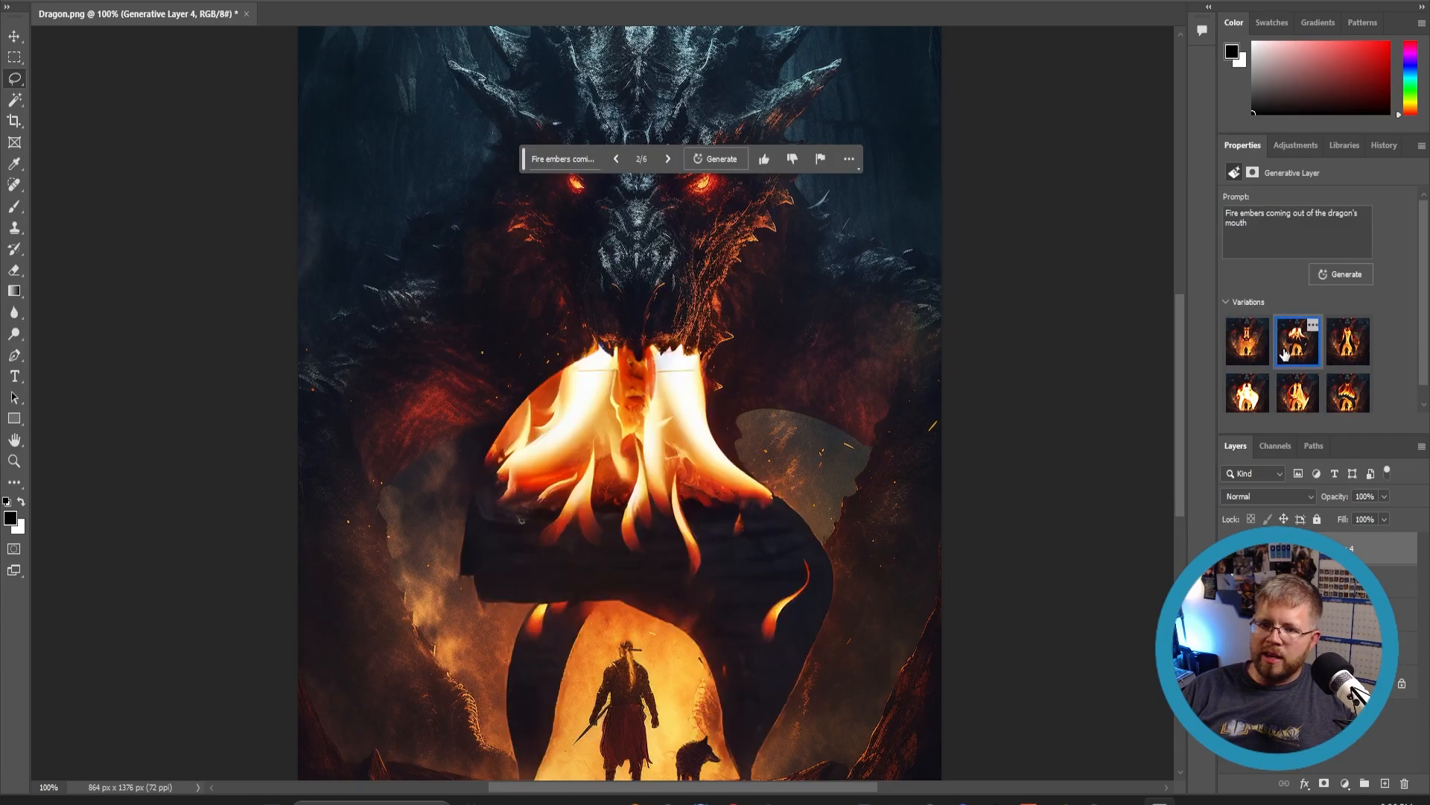
click(1347, 349)
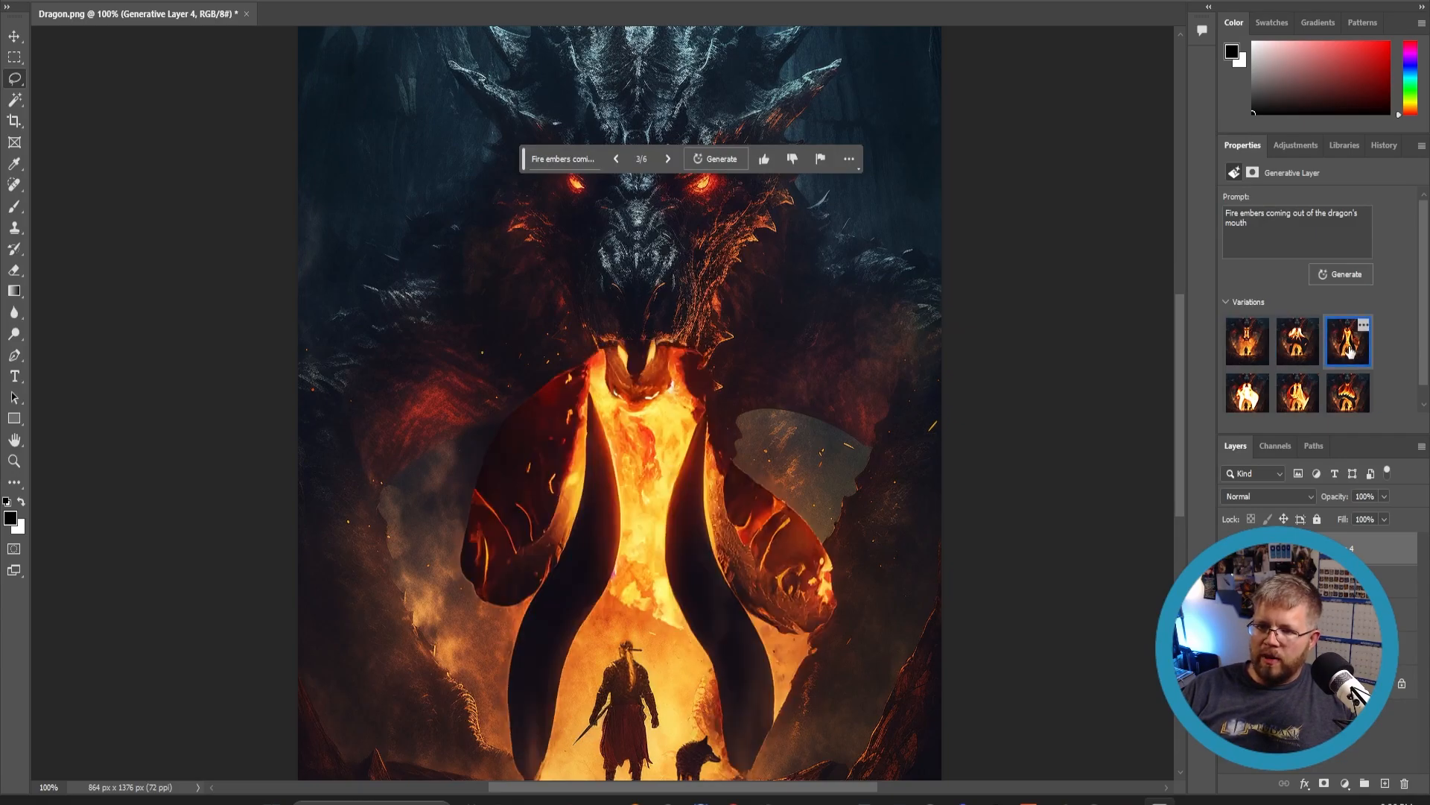
click(1249, 351)
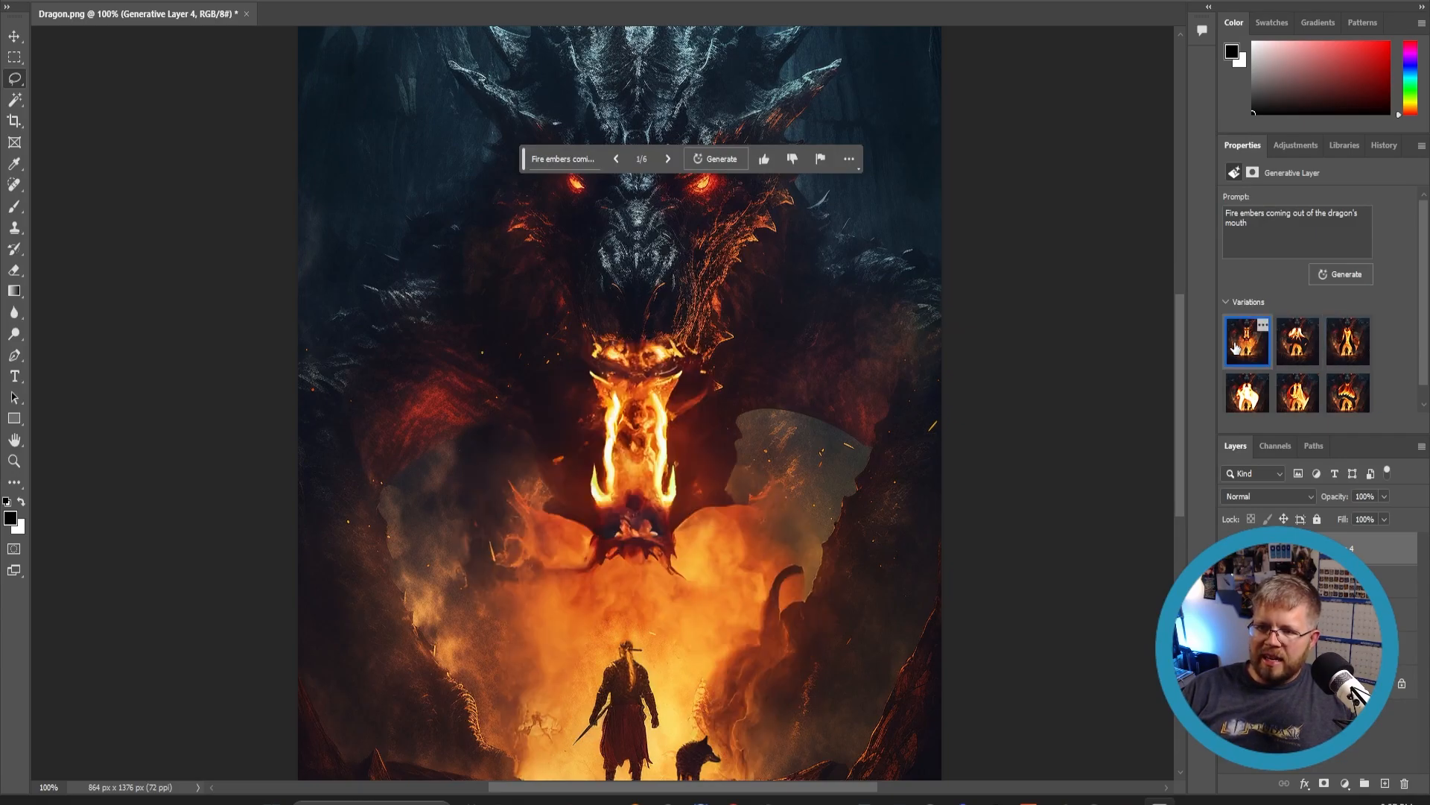
scroll(554, 403, up, 5)
scroll(514, 438, down, 6)
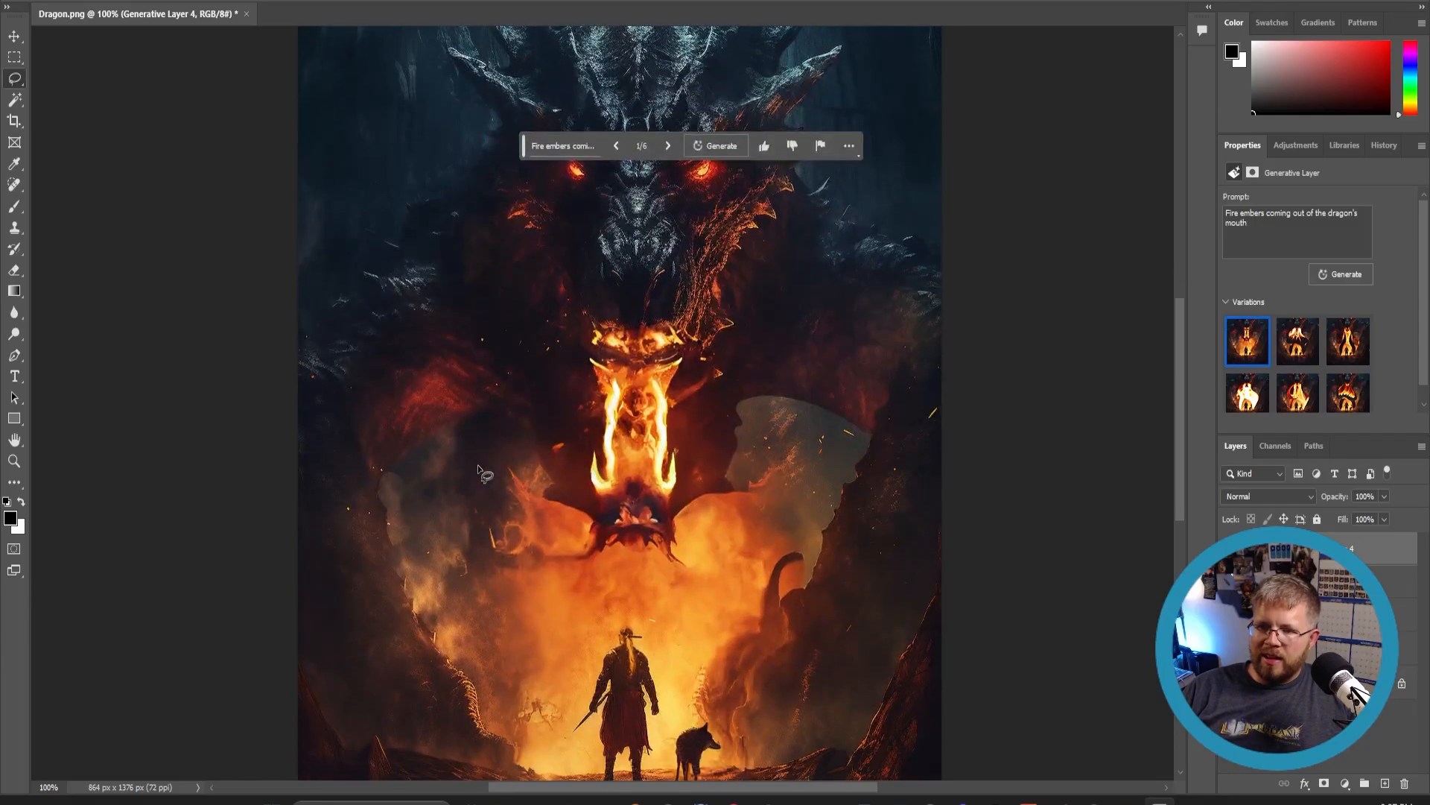
scroll(617, 482, down, 2)
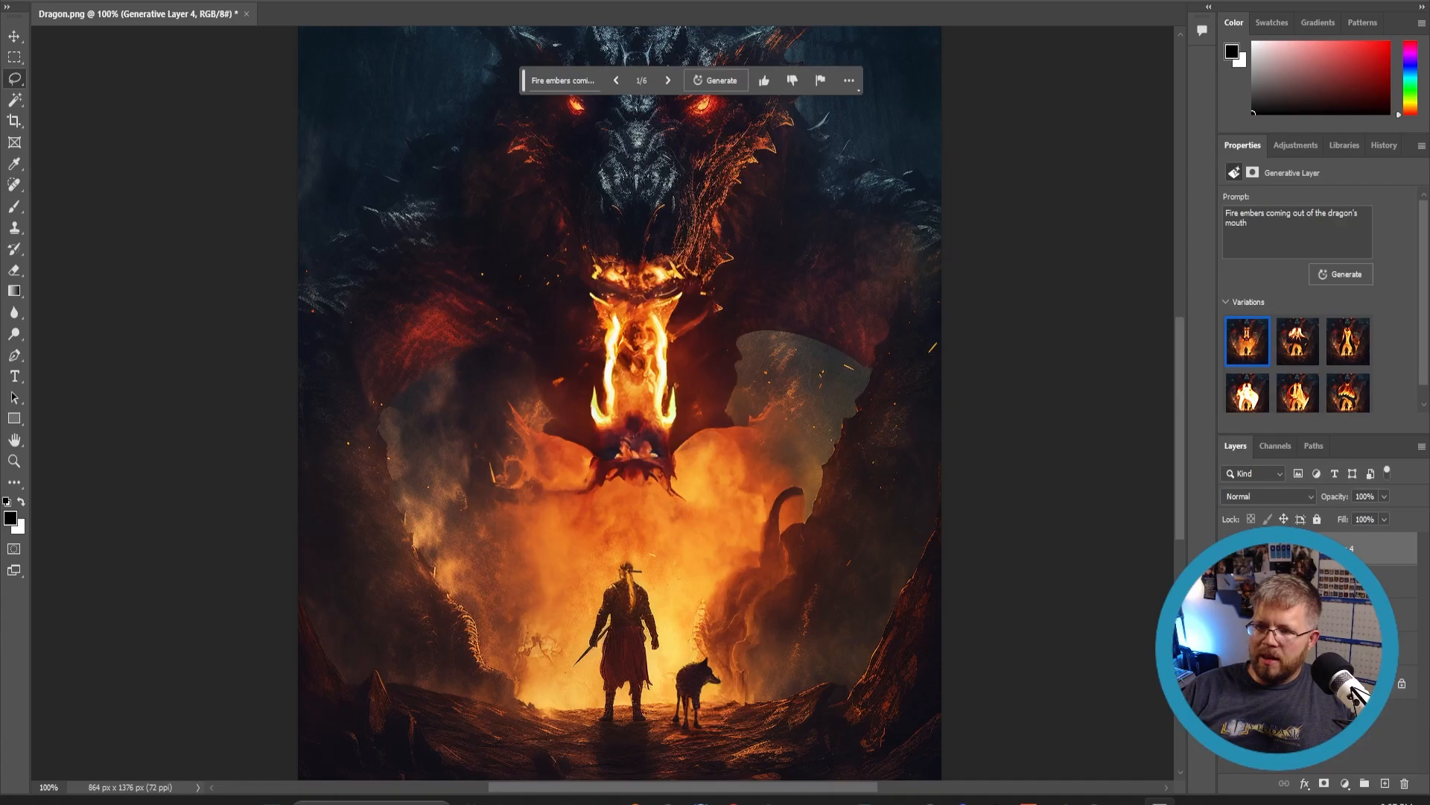
- Hide the fire generative layer to restore the original dragon's mouth
click(1229, 548)
scroll(435, 510, up, 2)
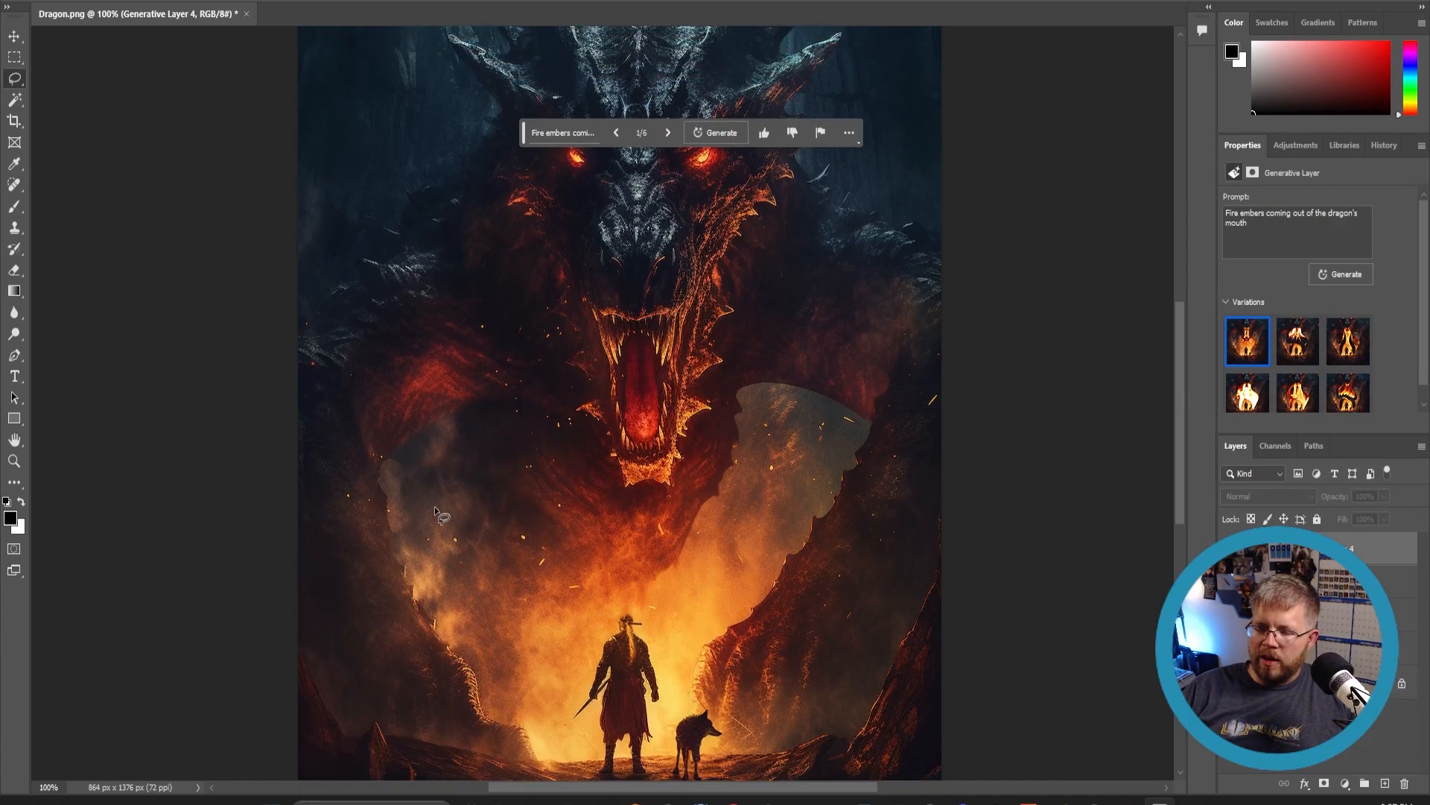
scroll(427, 514, down, 2)
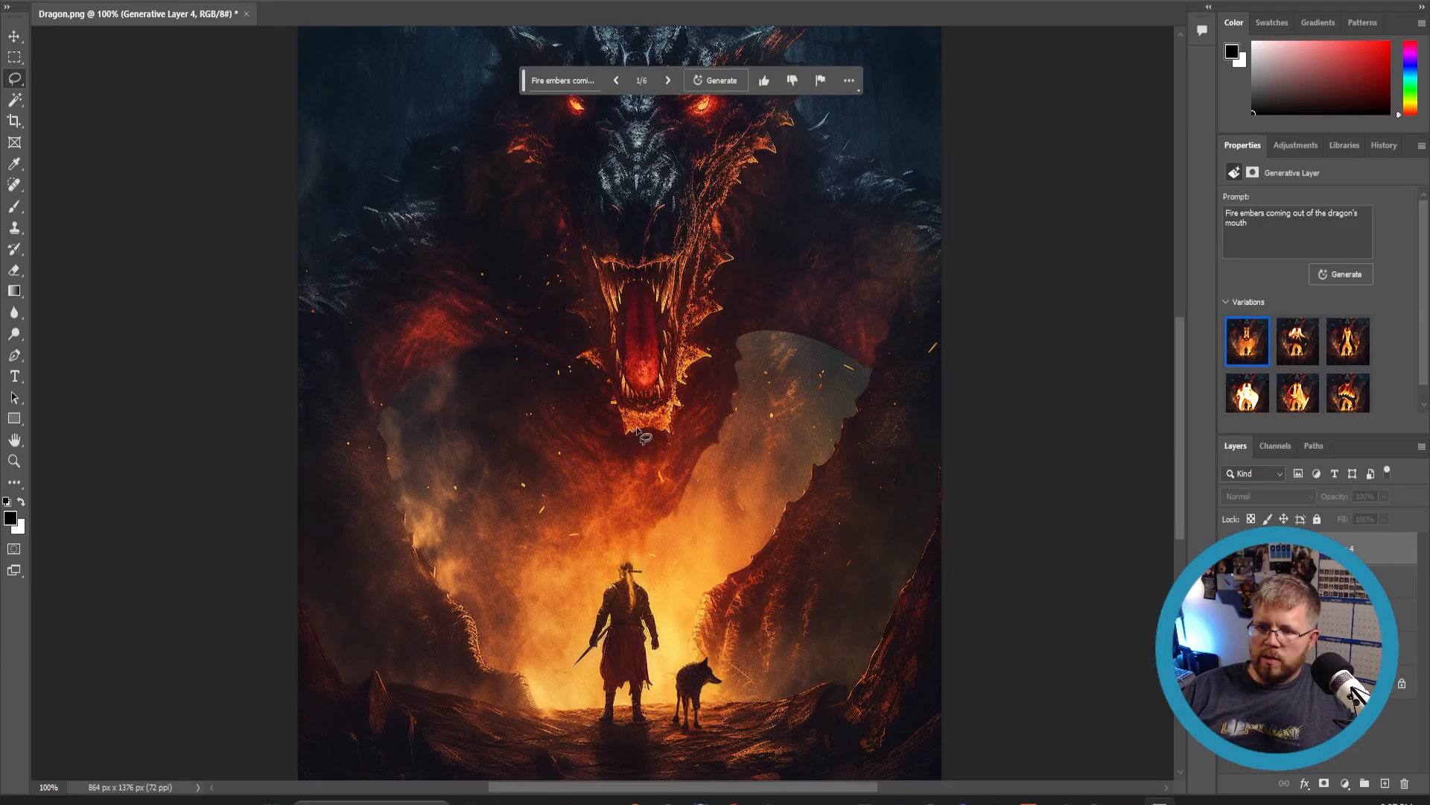
- Lasso the dragon's open mouth and generative fill it with 'Fire beginning to come out of the dragon's mouth'
mouse_move(639, 432)
mouse_down()
mouse_move(536, 310)
mouse_move(564, 248)
mouse_move(728, 237)
mouse_move(760, 349)
mouse_move(715, 395)
mouse_move(613, 427)
mouse_up()
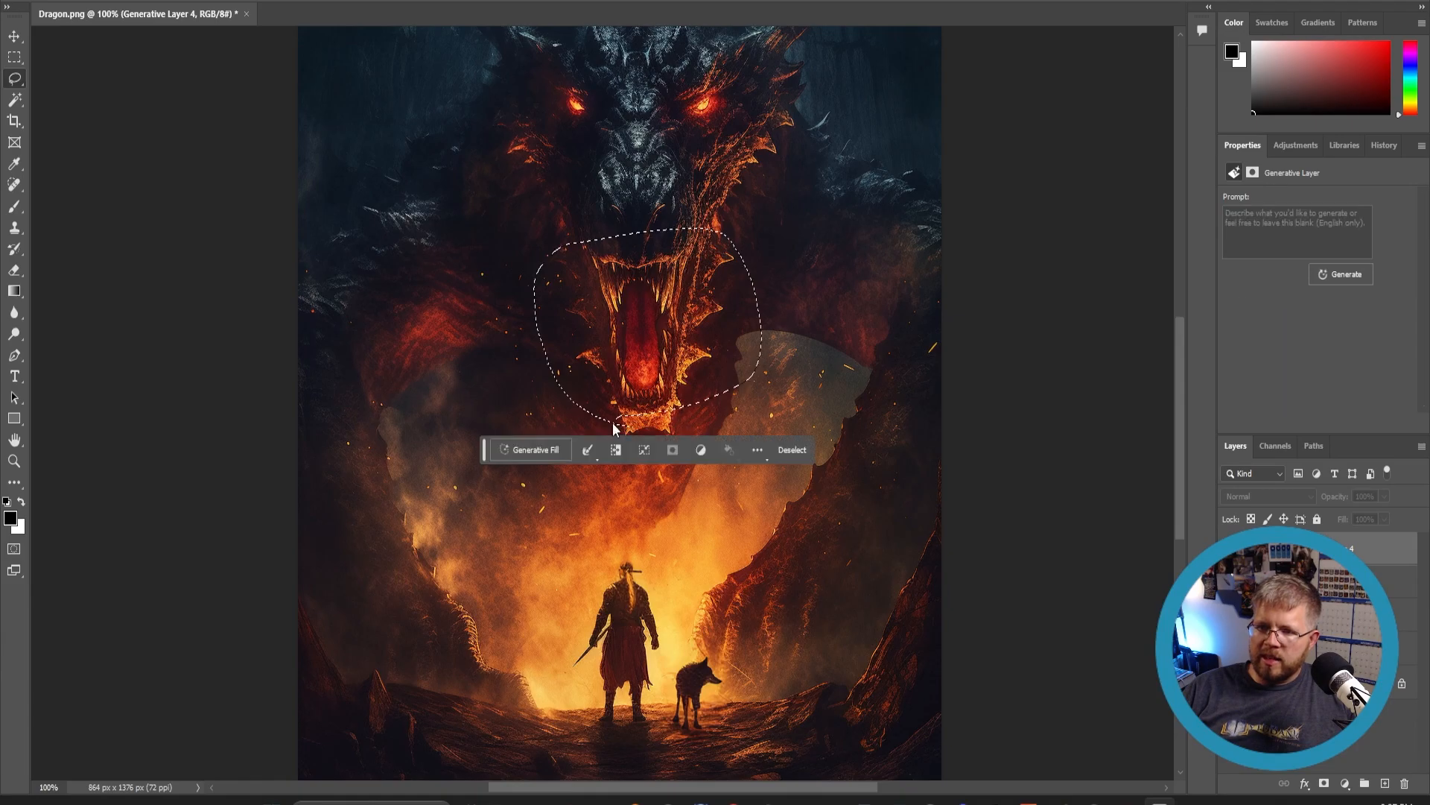
click(541, 449)
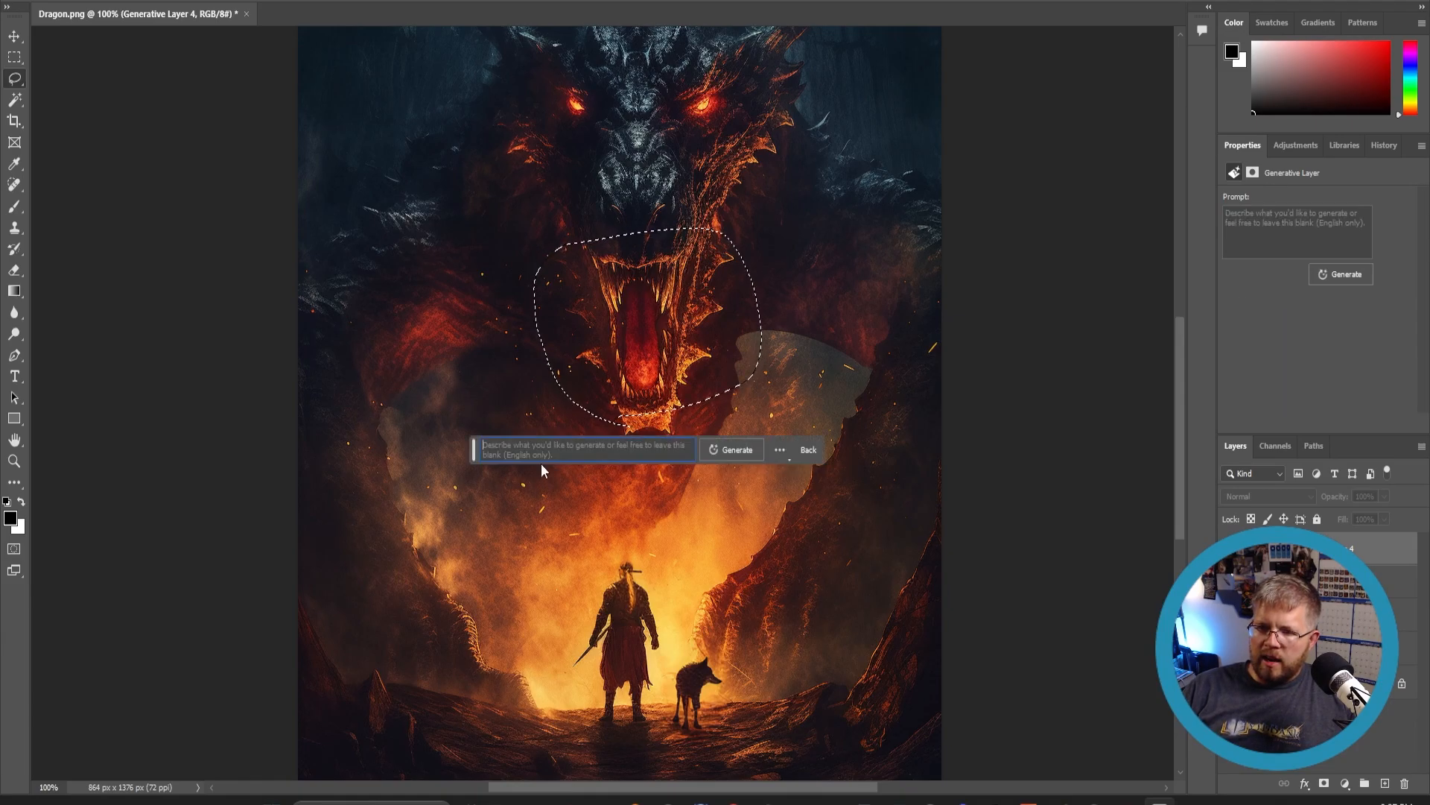
text(Fire )
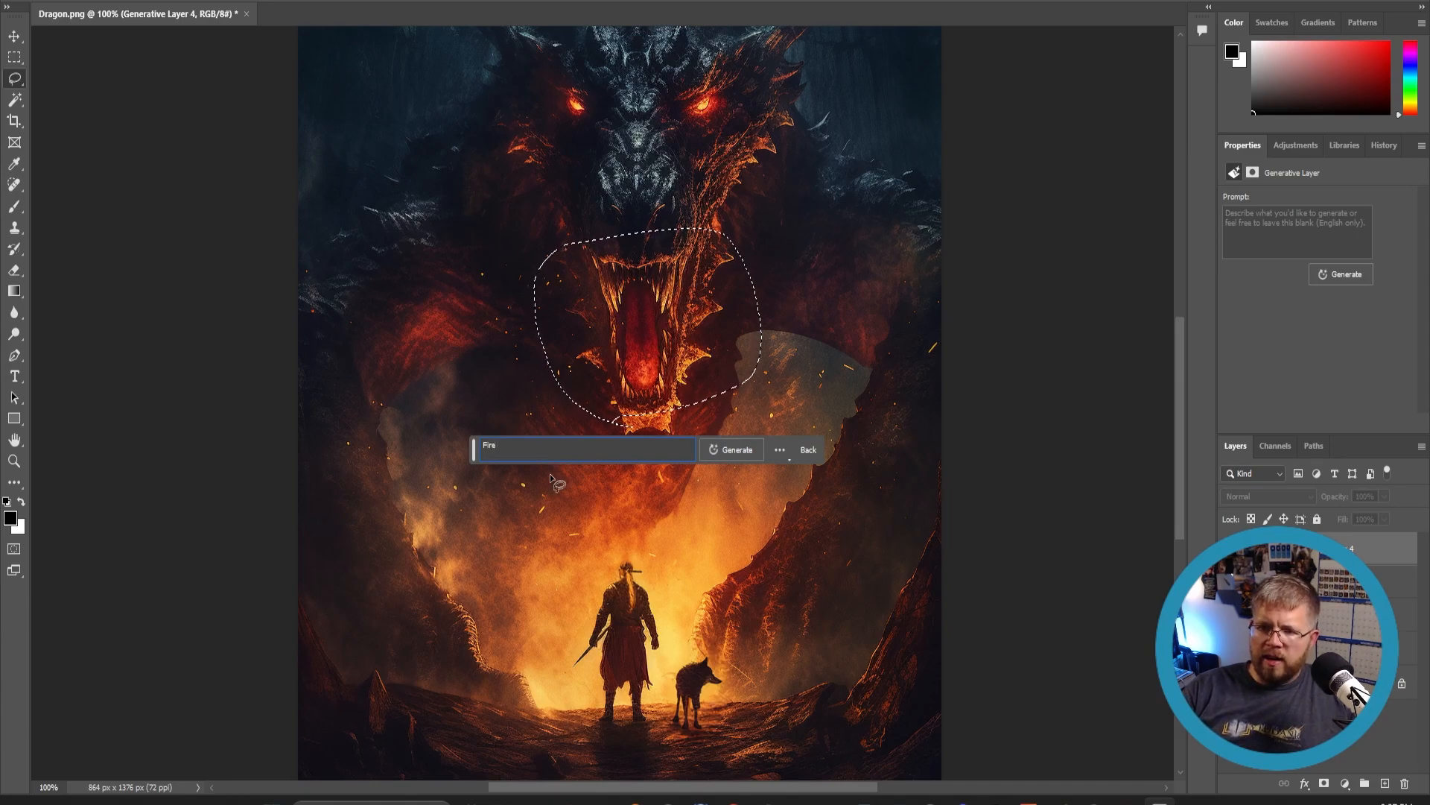
text(beginning )
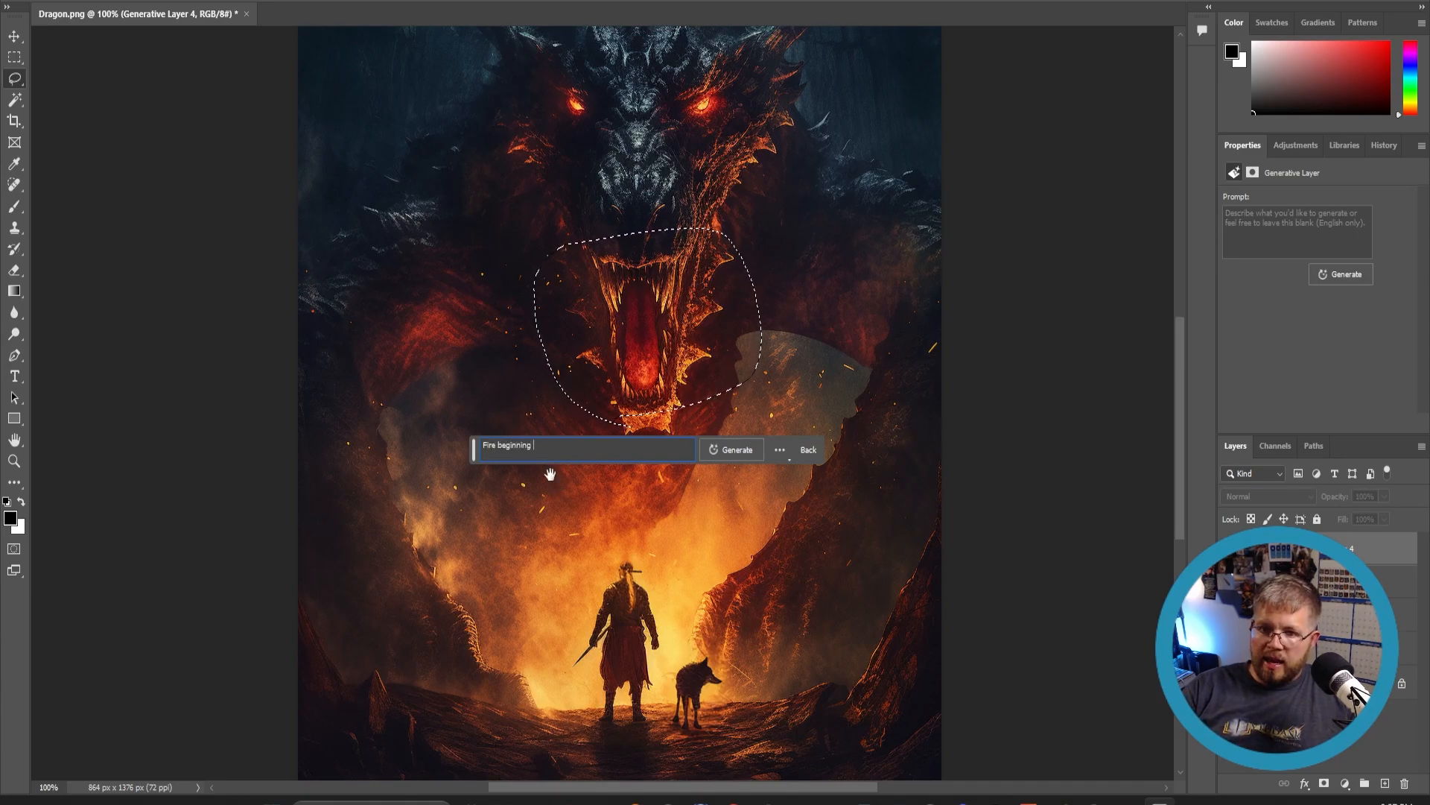
text(to come out of the dragon's mouth)
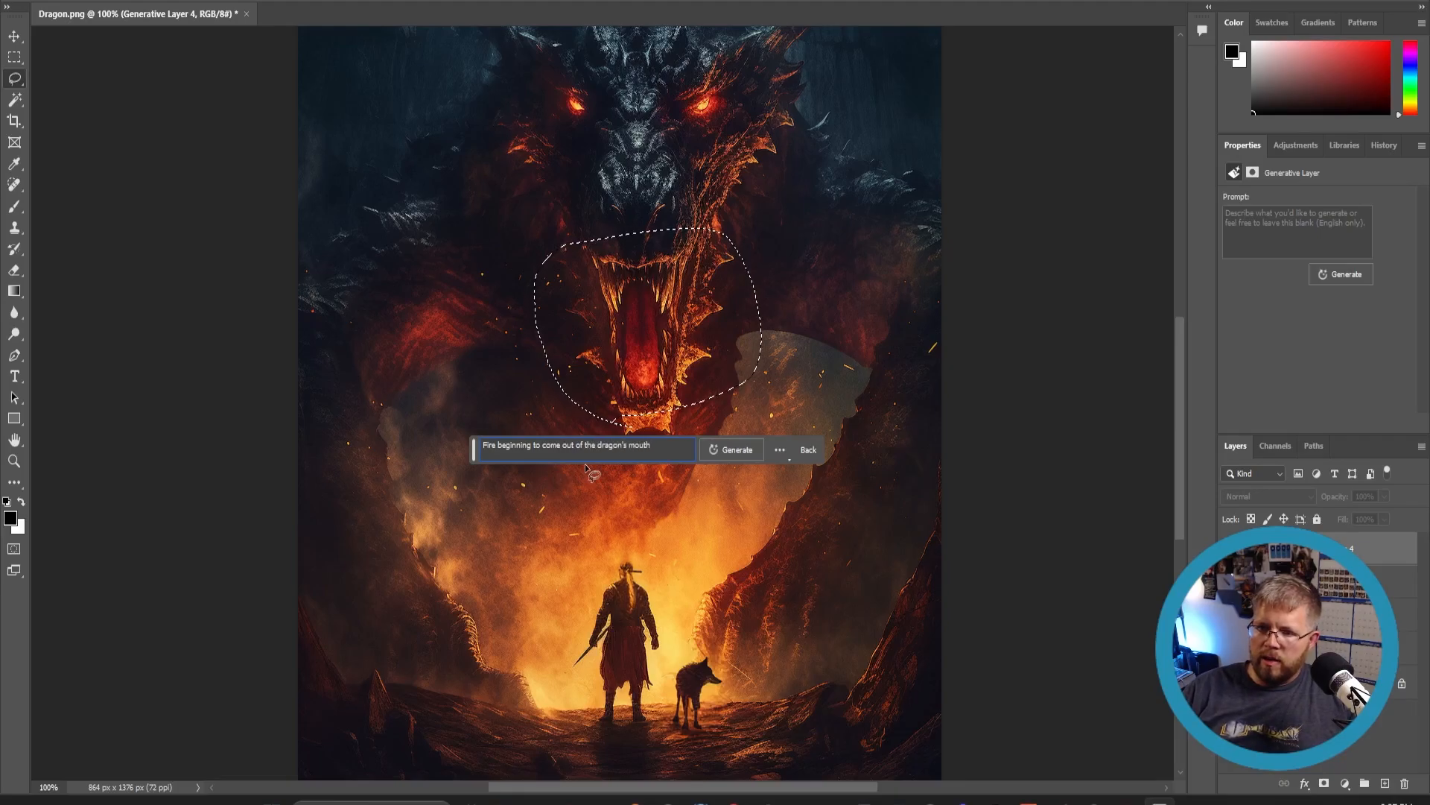
click(746, 450)
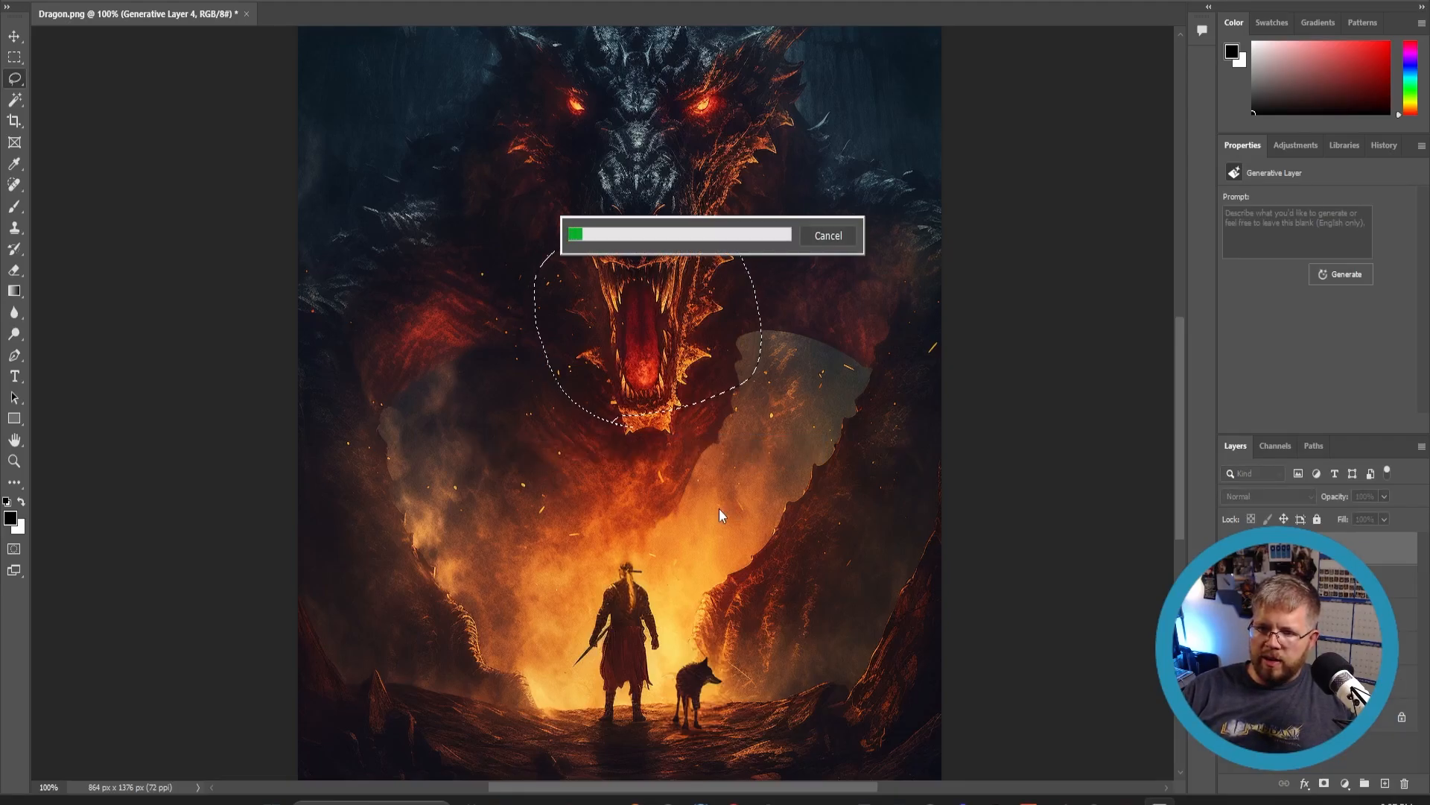
- Compare the three mouth-fire variations and keep the first one
scroll(699, 498, up, 2)
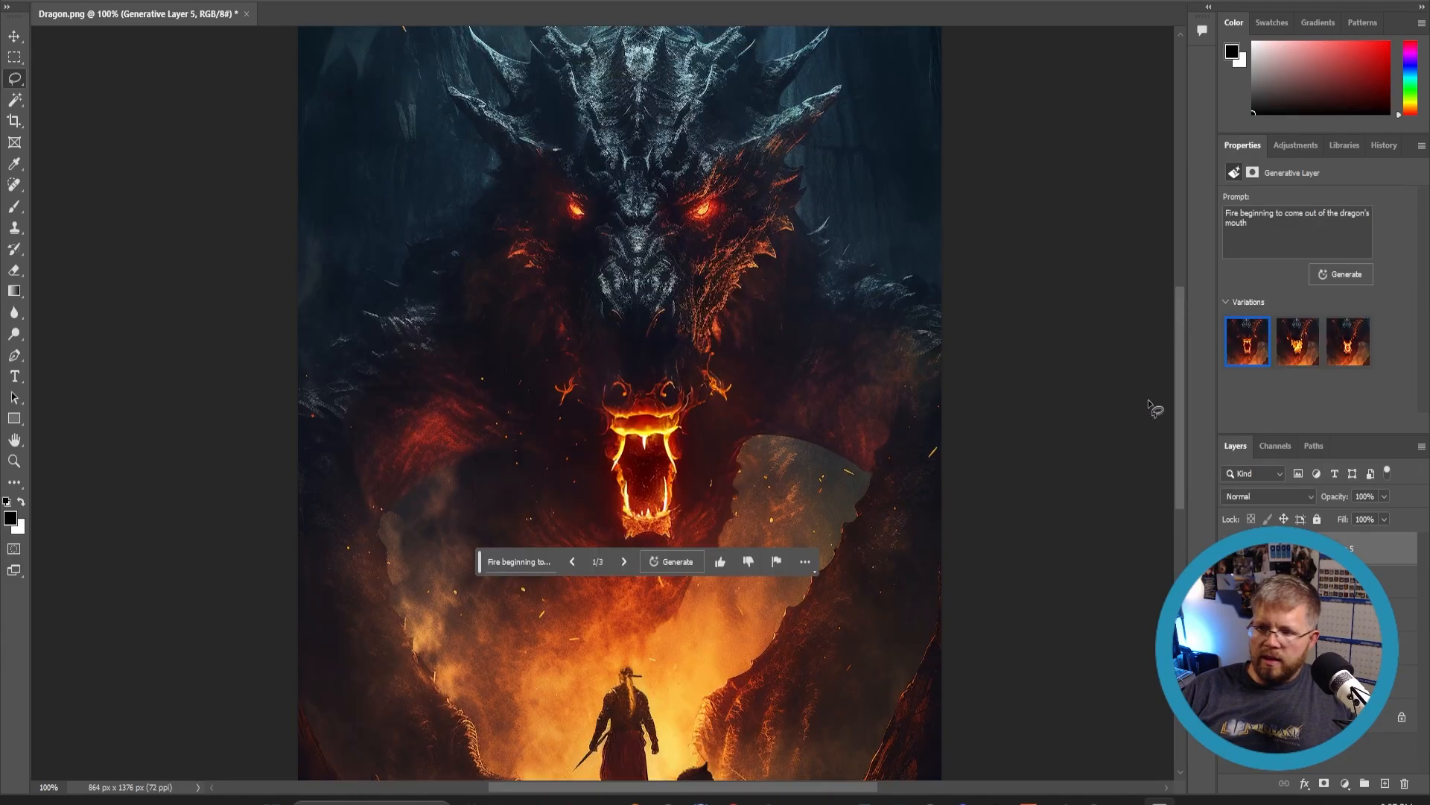
click(1281, 356)
click(1345, 344)
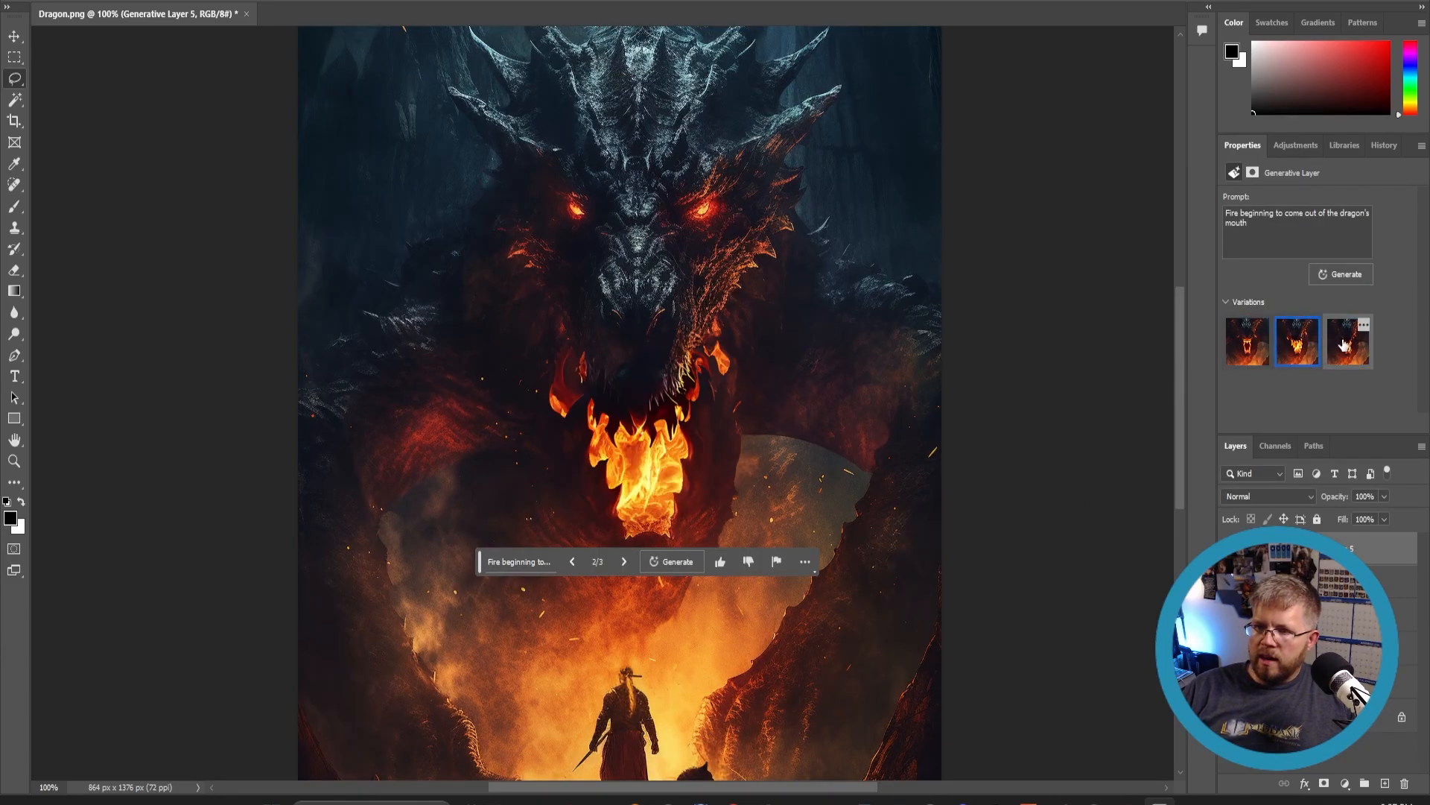
click(1248, 343)
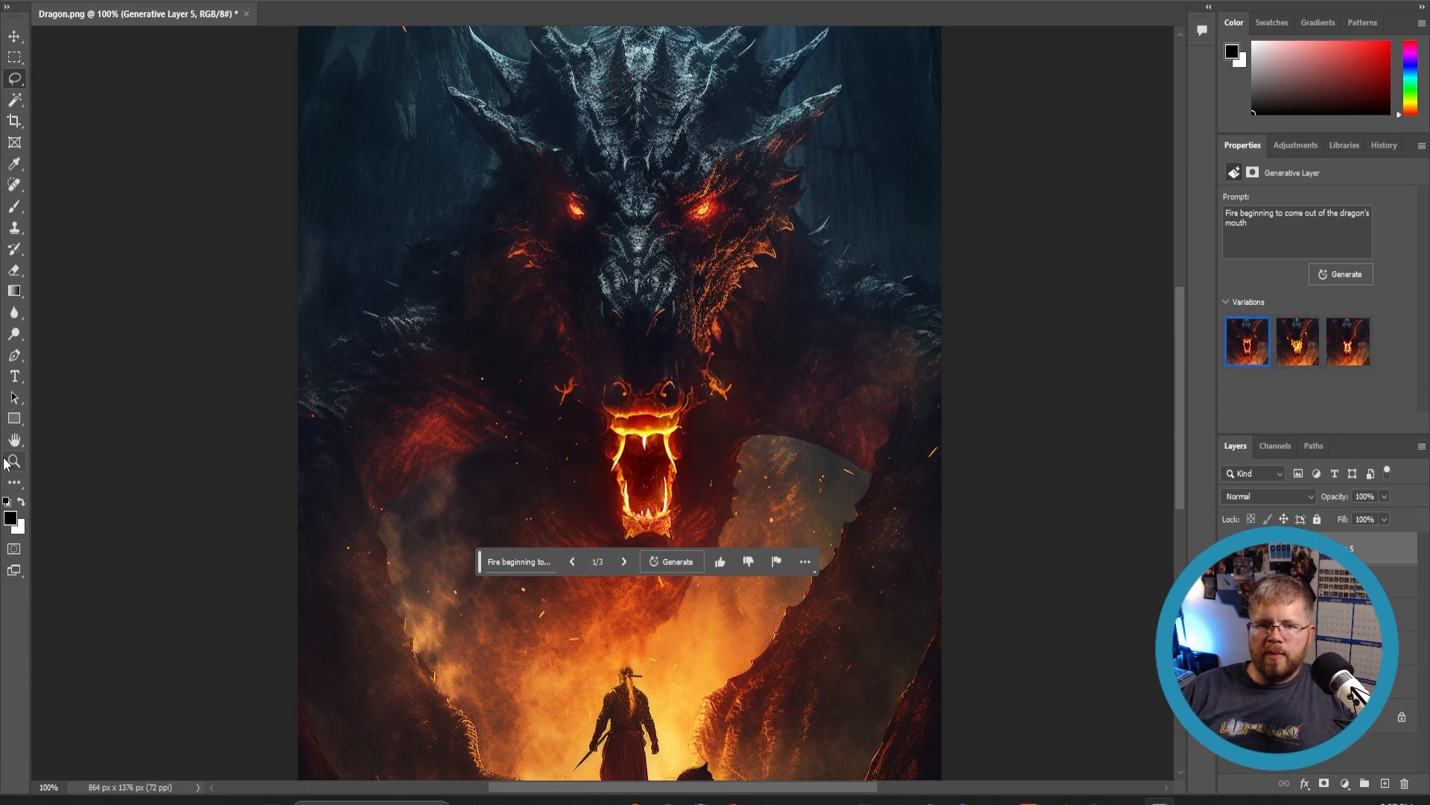
- Lasso the man's staff and generative fill the selection with the prompt 'Remove staff'
click(13, 461)
alt+click(585, 578)
alt+click(537, 617)
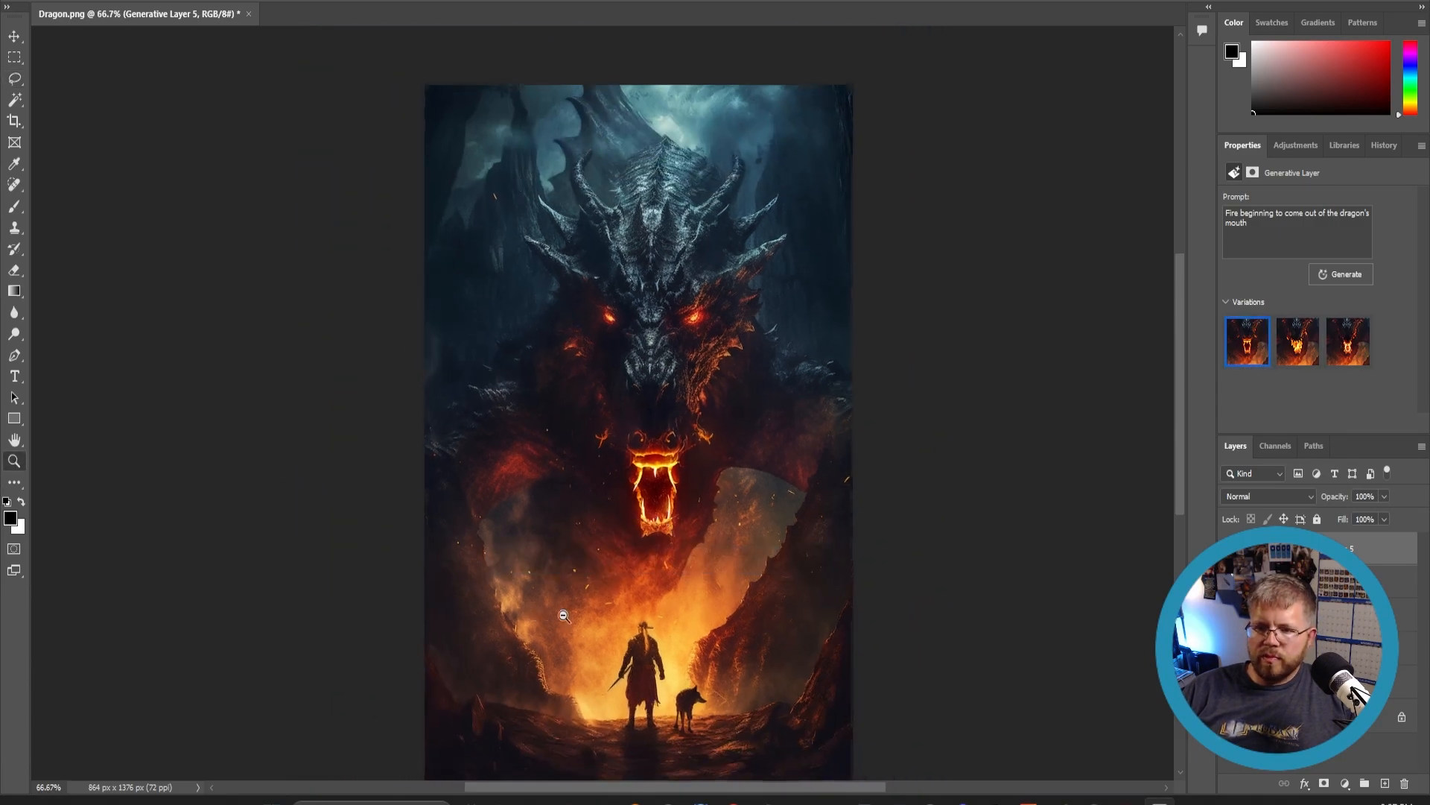
scroll(546, 626, down, 3)
scroll(544, 617, down, 1)
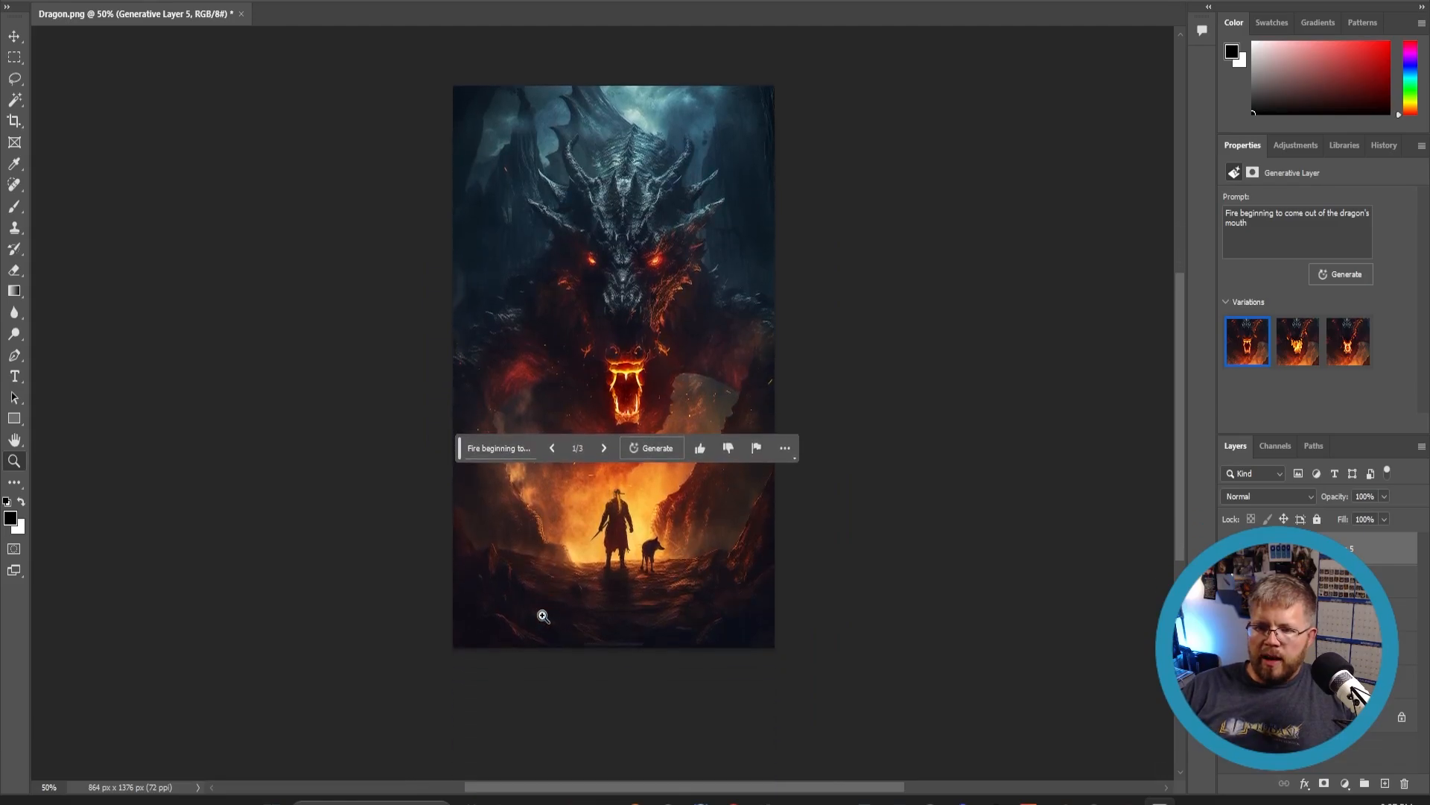
drag(617, 528, 616, 571)
click(616, 570)
click(616, 571)
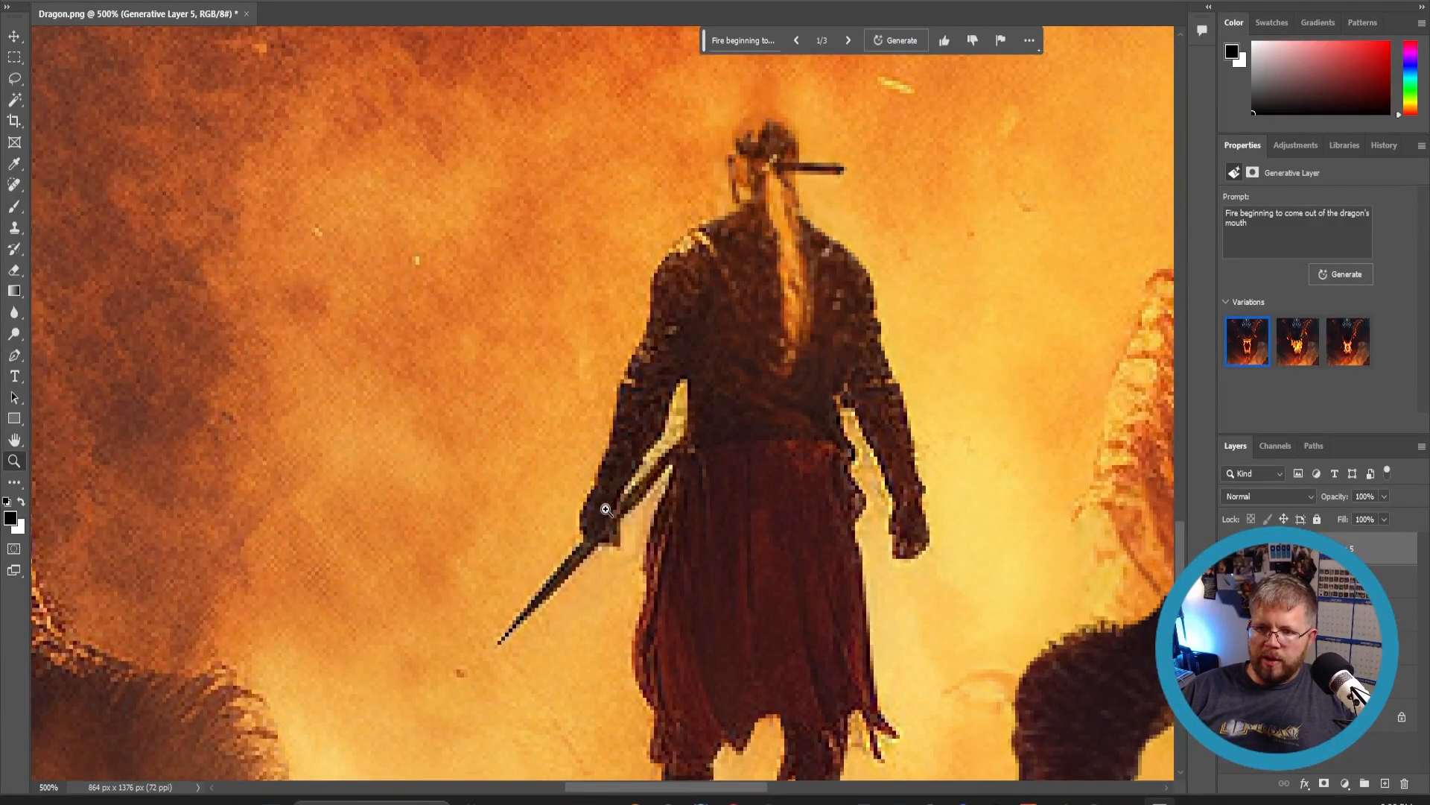
click(21, 82)
mouse_move(673, 432)
mouse_down()
mouse_move(627, 495)
mouse_move(647, 518)
mouse_move(676, 469)
mouse_move(675, 439)
mouse_up()
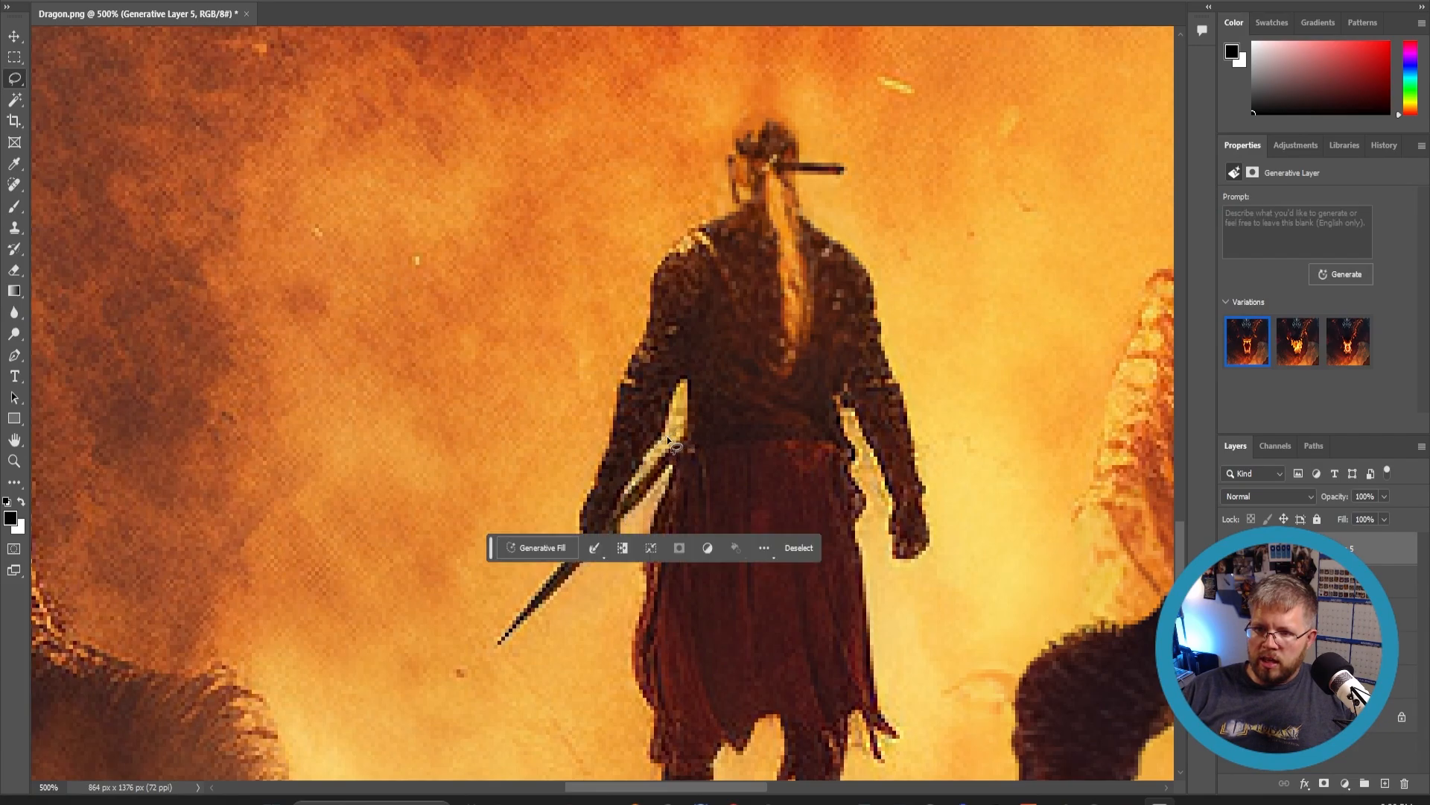
click(548, 547)
text(Remove)
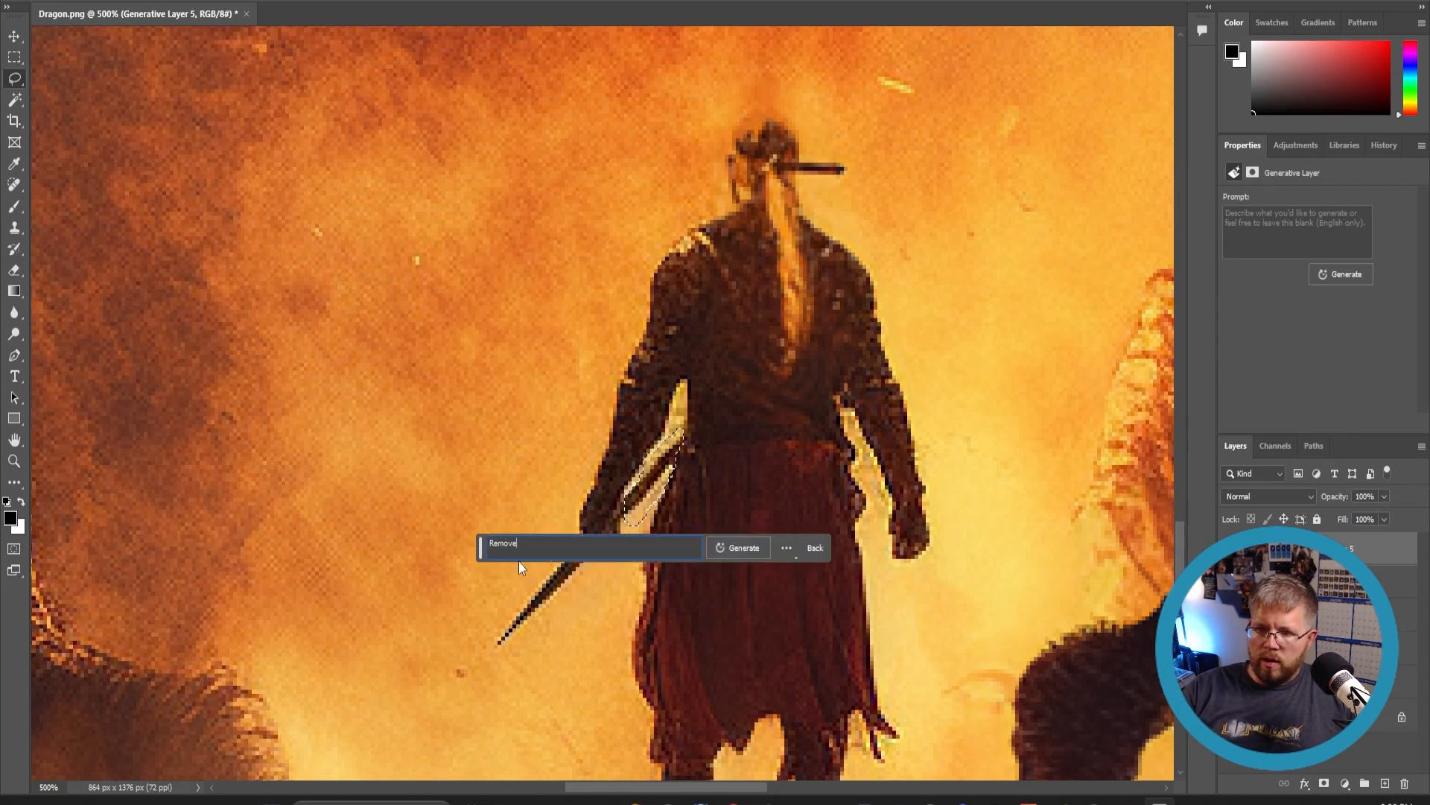
text( staff)
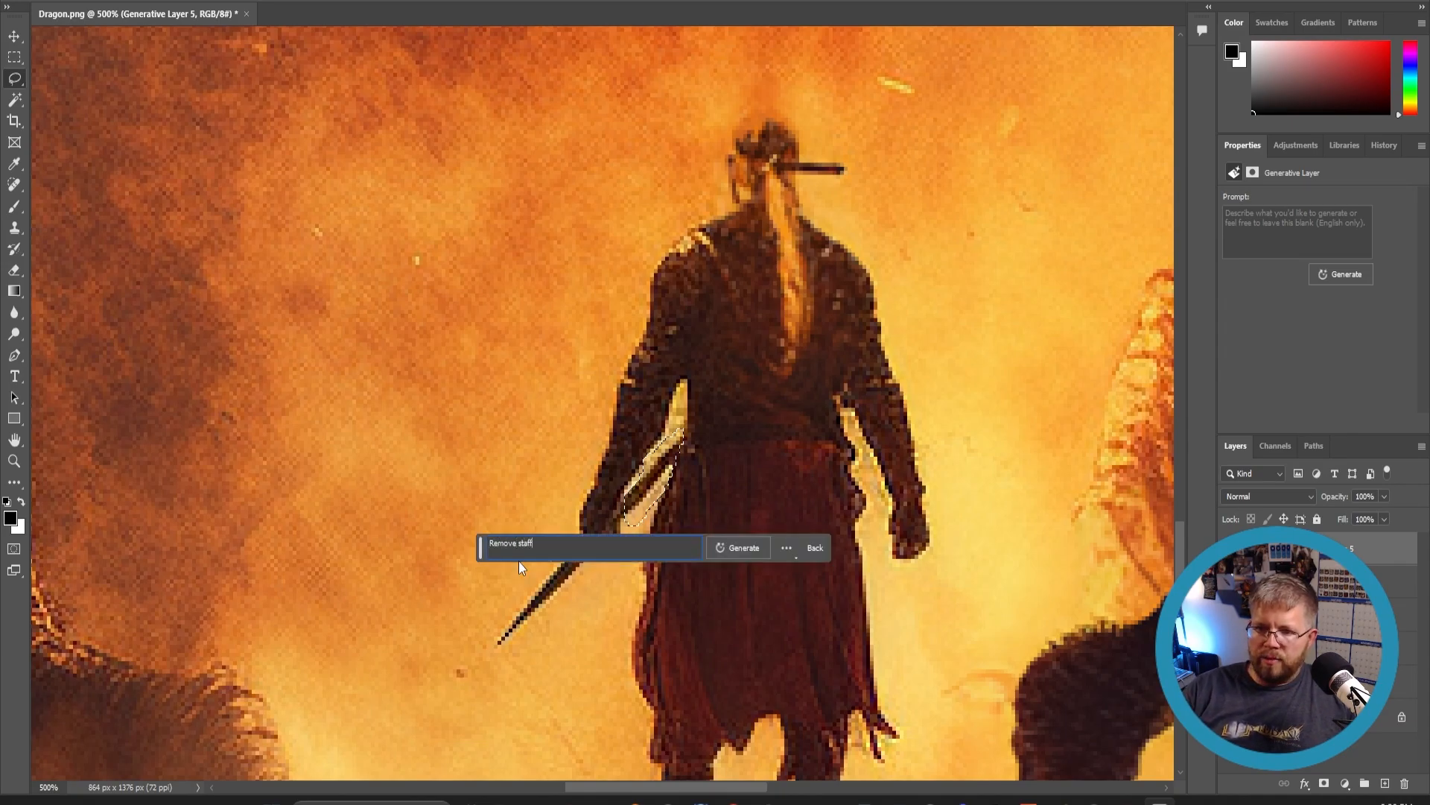
click(728, 548)
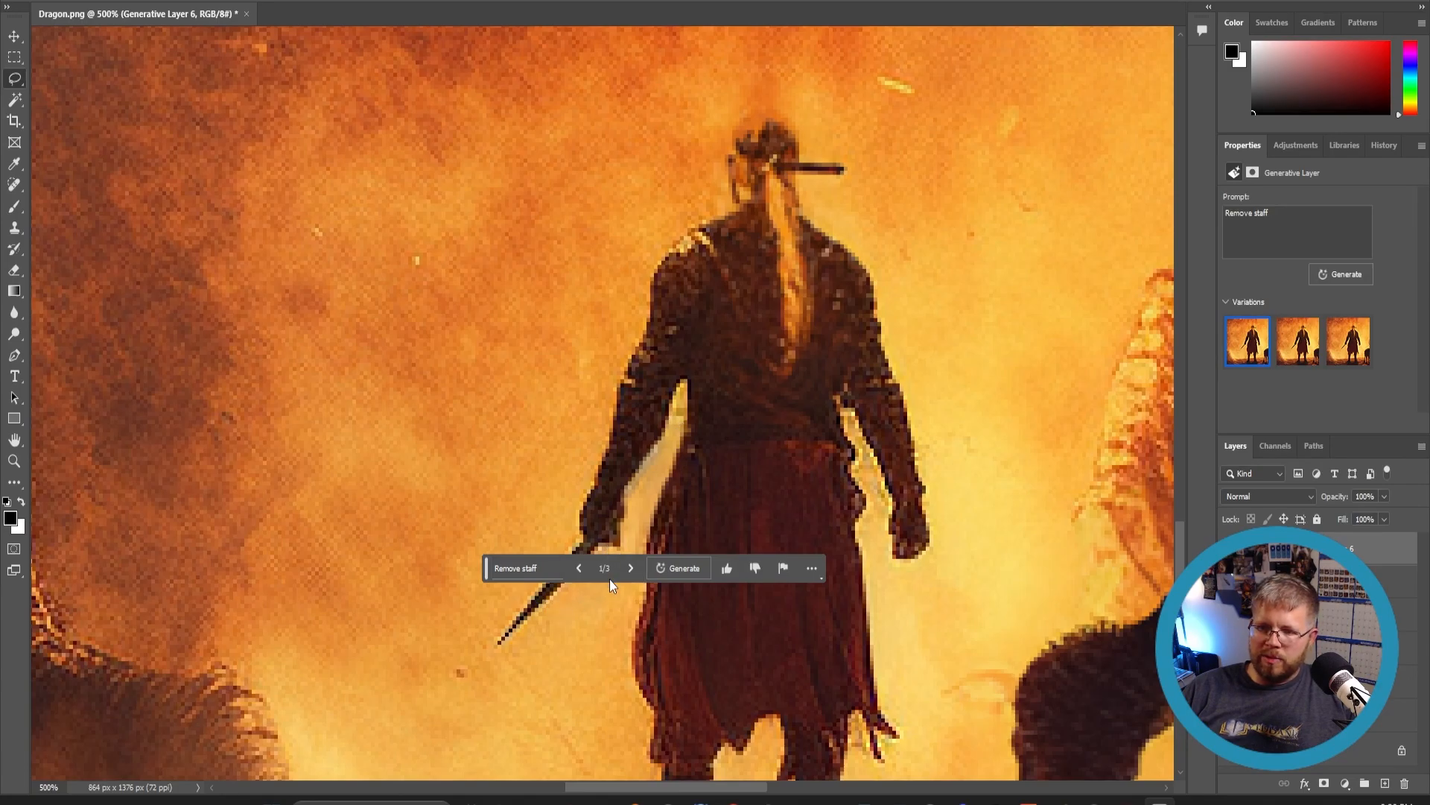
- Zoom out to review the whole cover after the staff removal
click(14, 461)
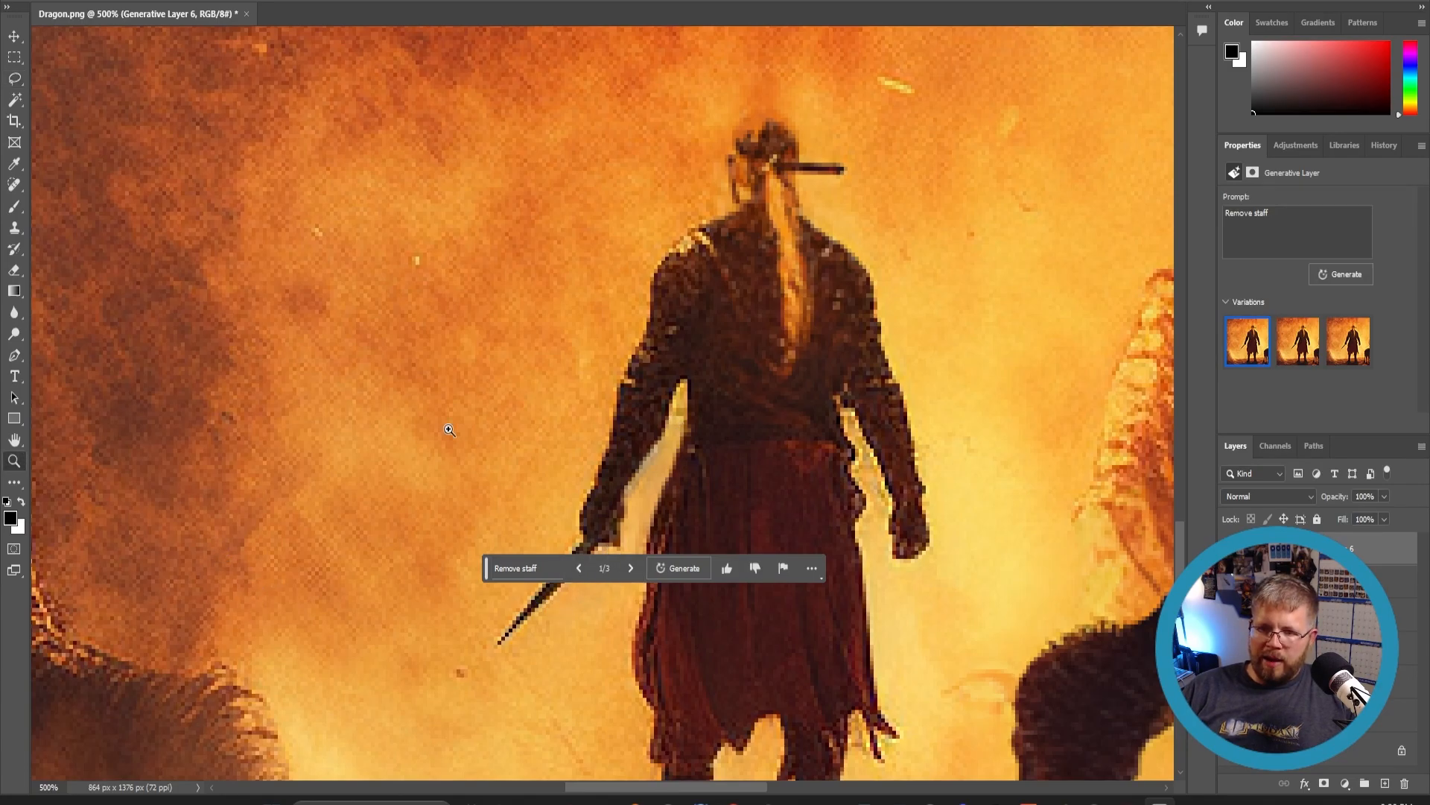
alt+click(448, 426)
alt+click(448, 426)
alt+click(450, 430)
alt+click(449, 430)
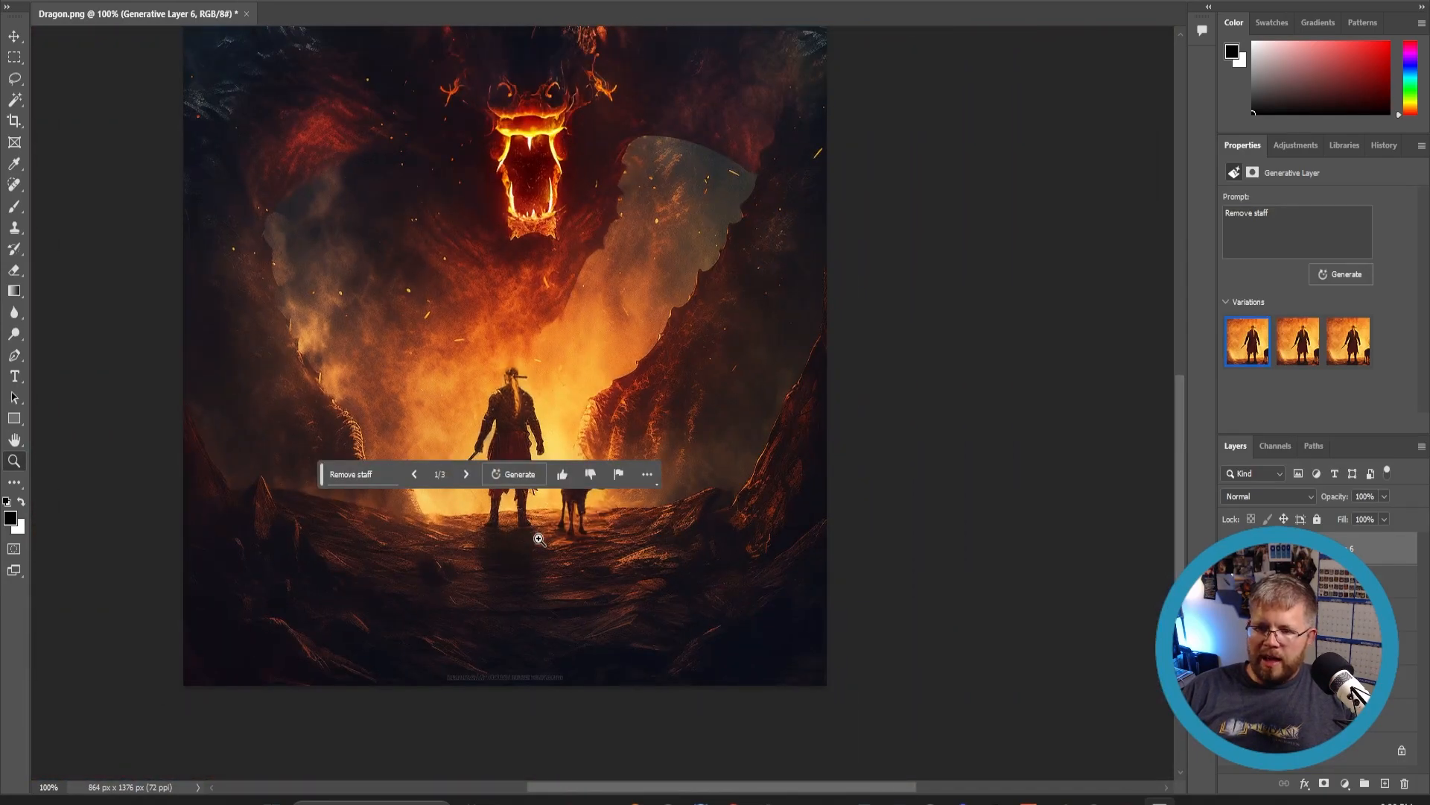
scroll(574, 482, up, 10)
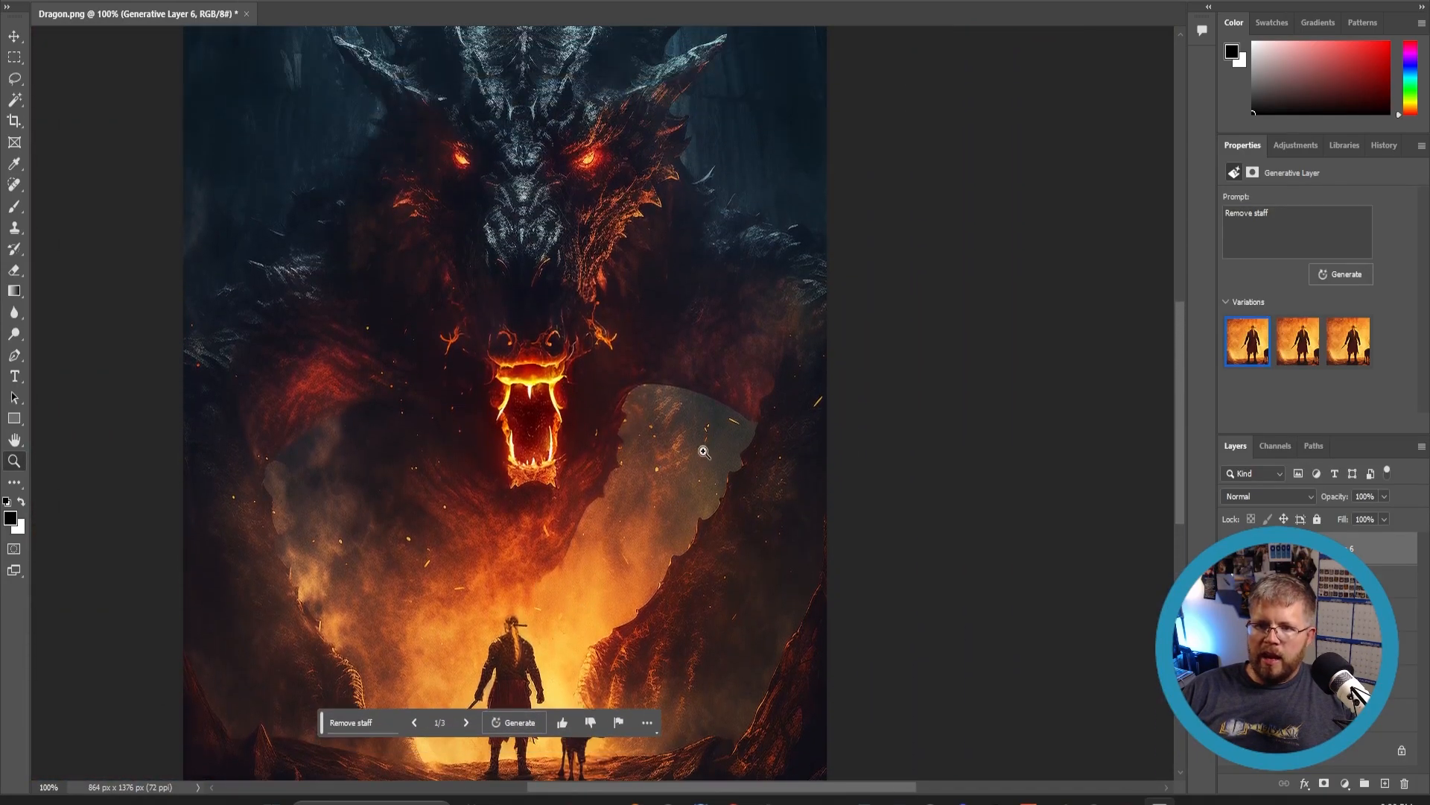
alt+click(351, 419)
alt+click(356, 418)
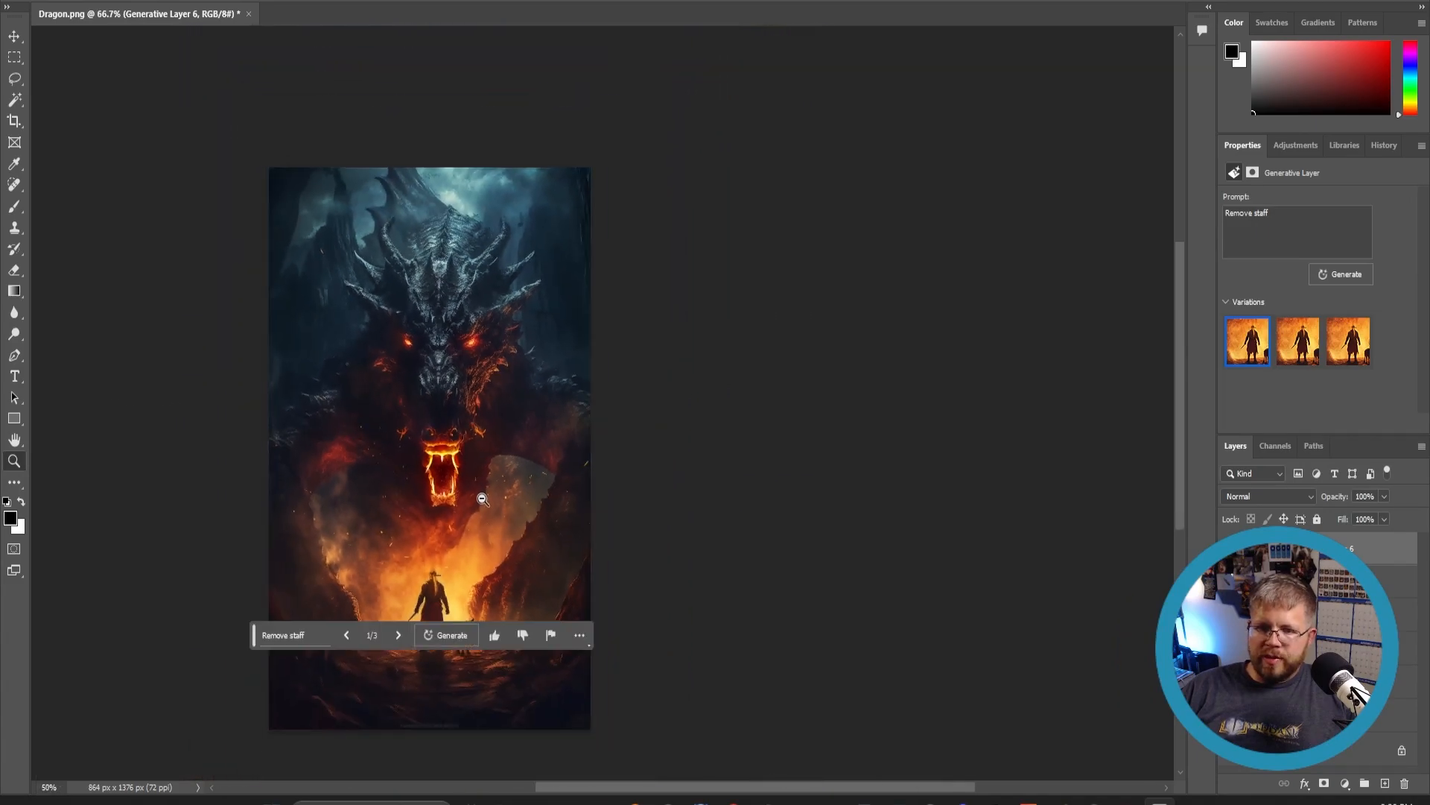
scroll(474, 502, down, 4)
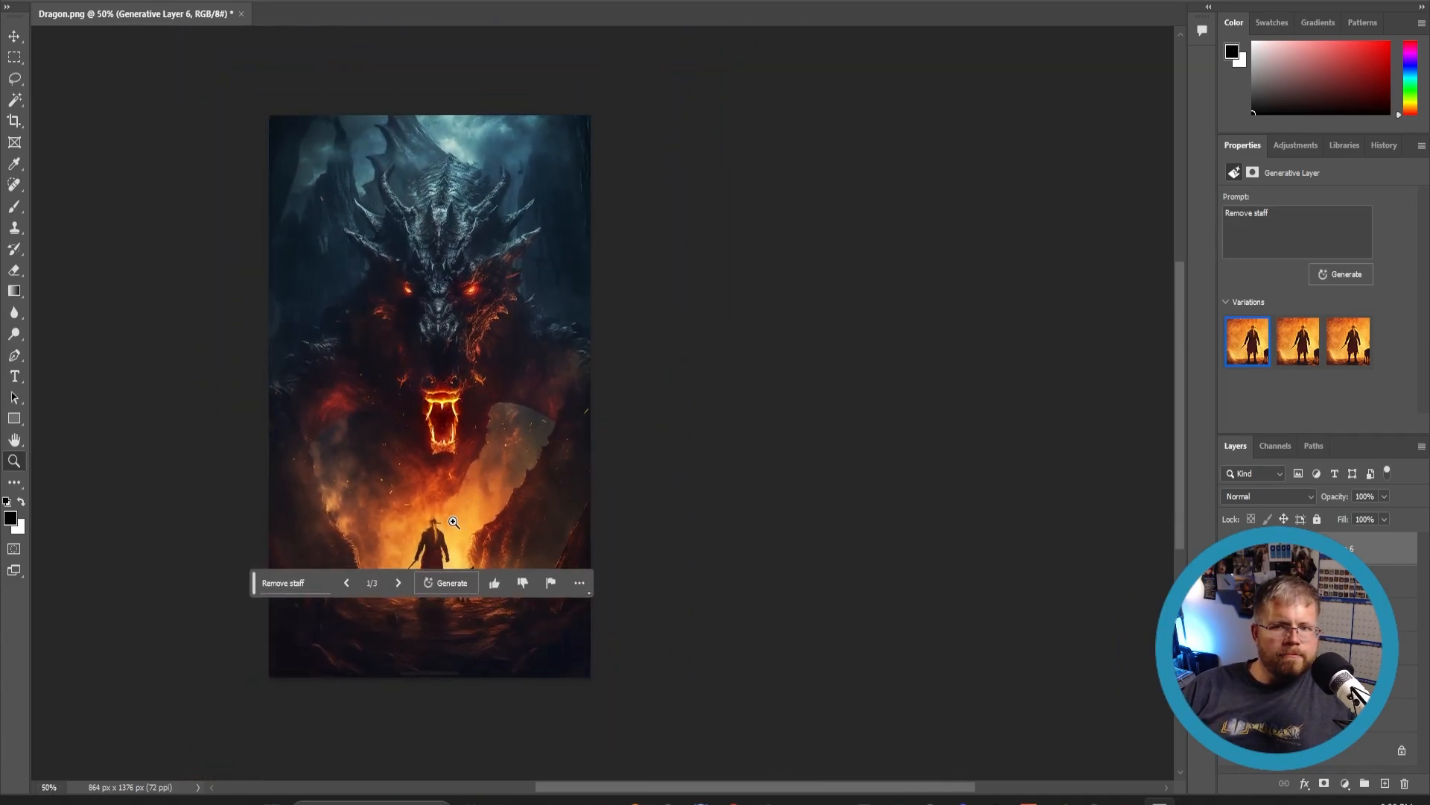
- Draw an elliptical selection in the sky above the dragon and generative fill it with 'A full moon shining through the clouds'
click(464, 95)
click(494, 97)
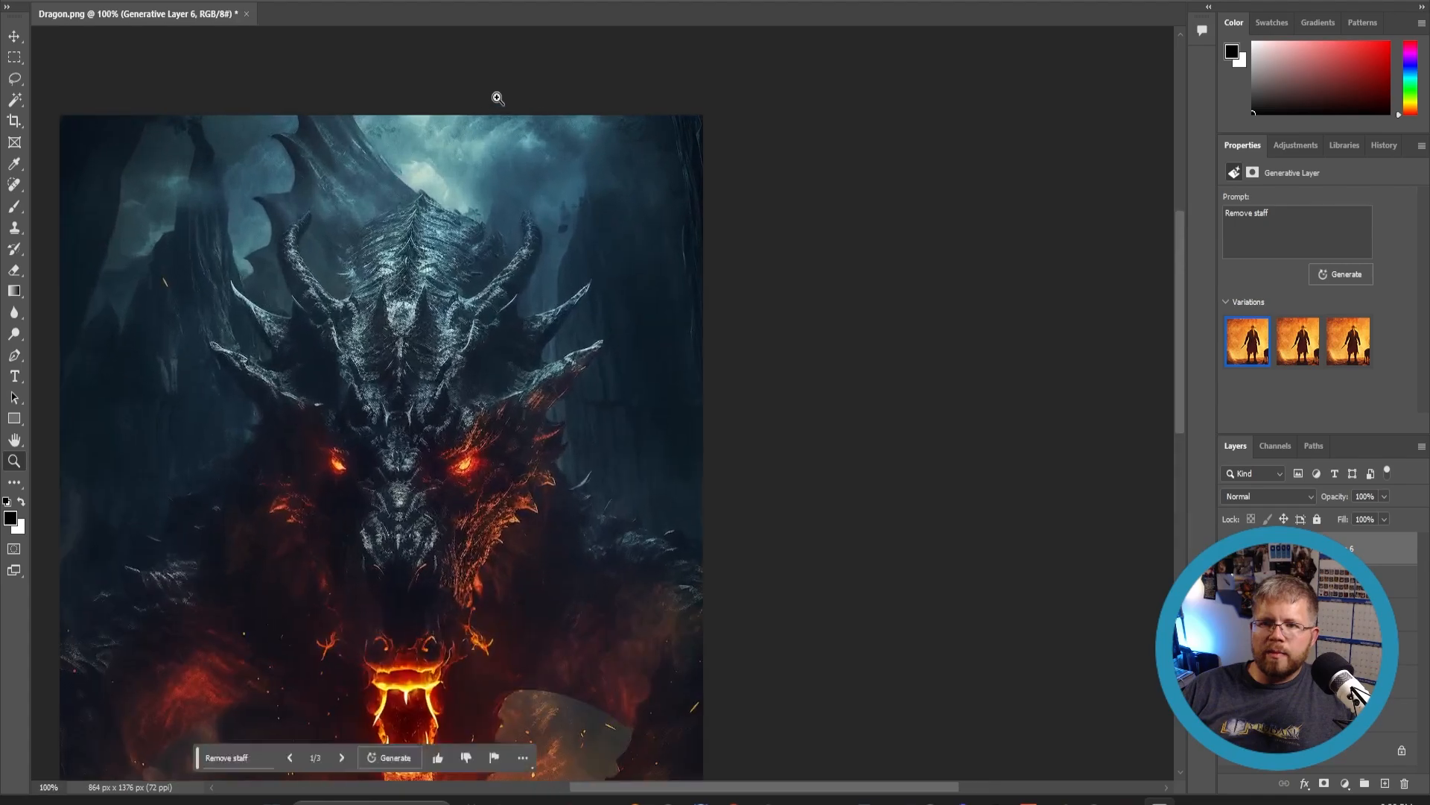
click(488, 104)
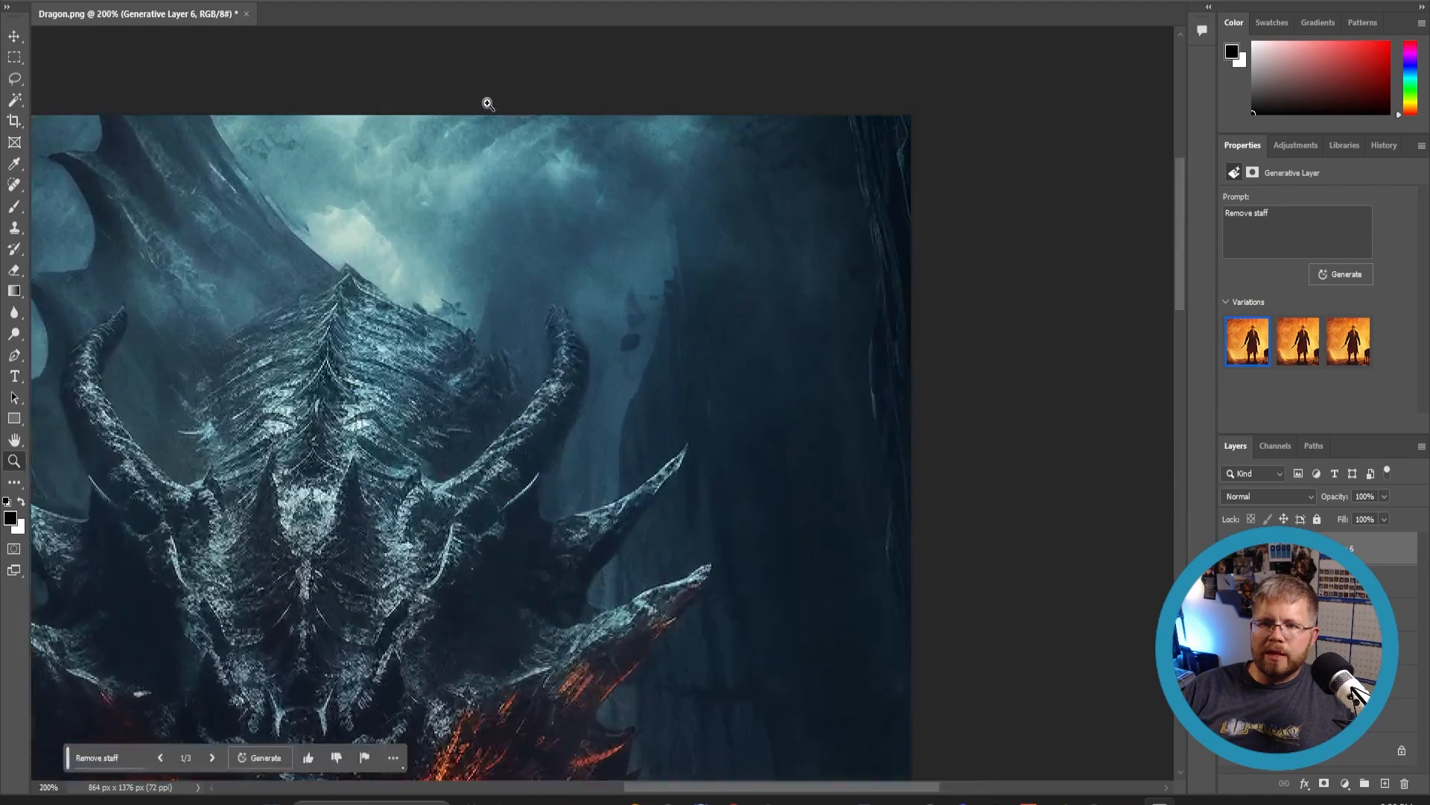
right_click(15, 57)
click(90, 73)
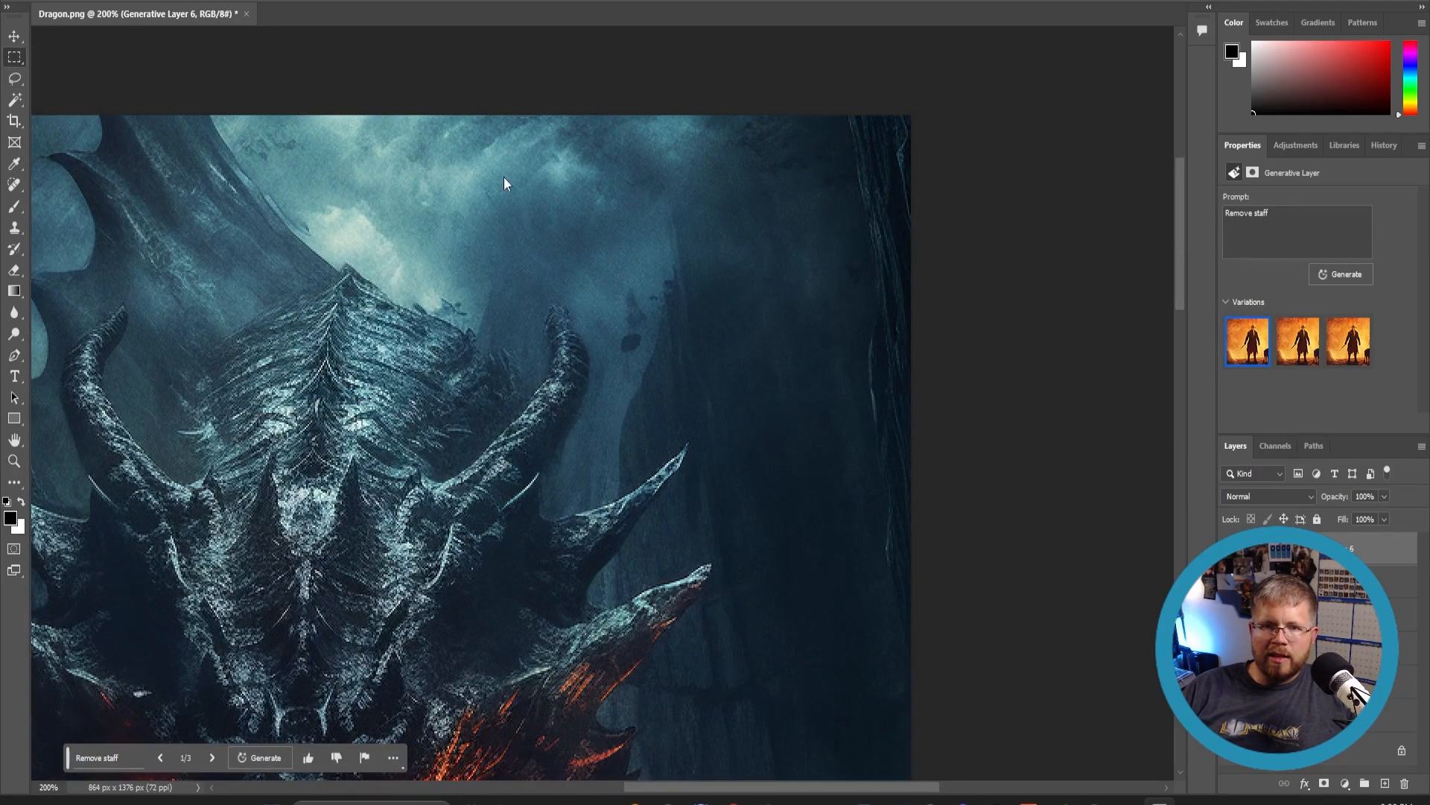
drag(377, 70, 640, 305)
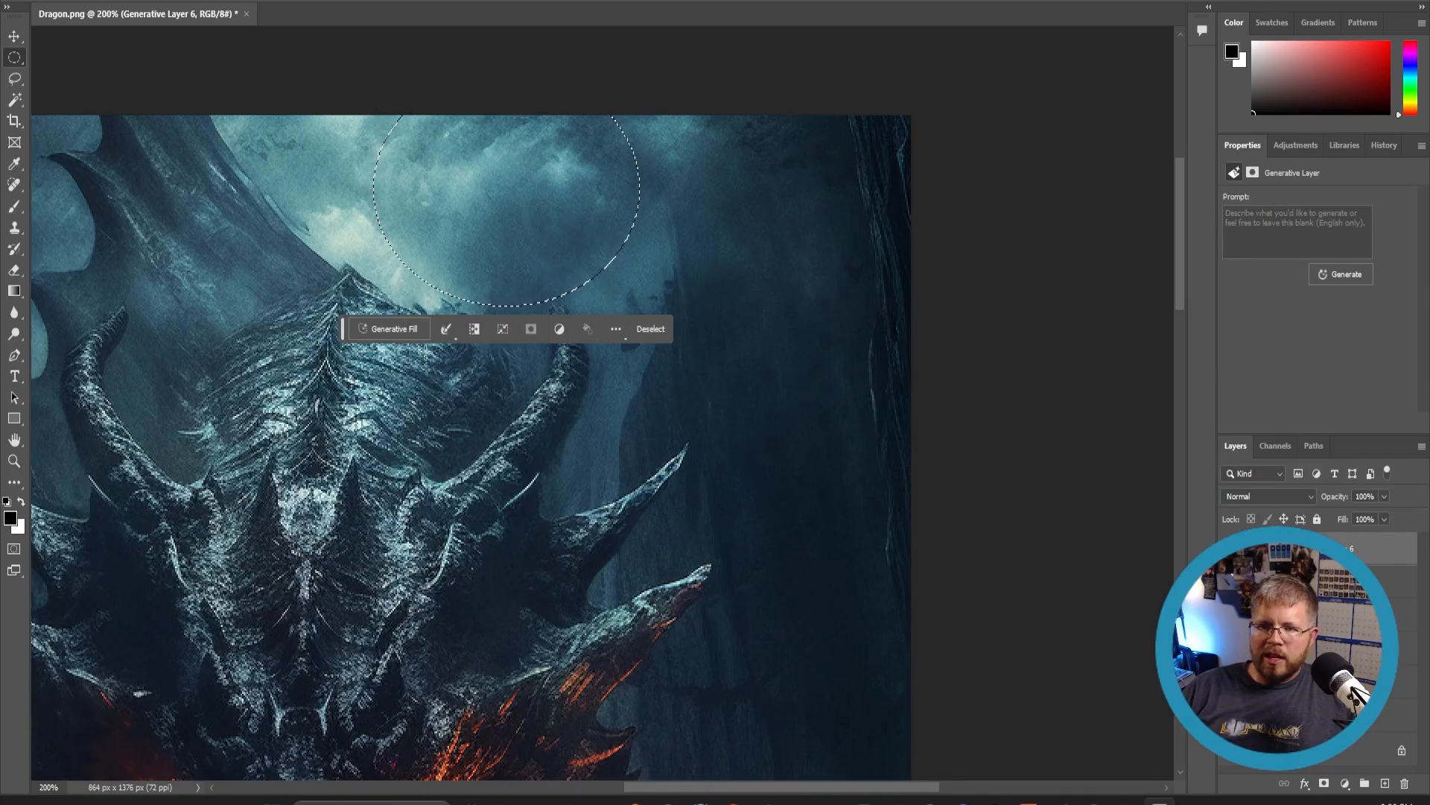
click(395, 328)
text(A)
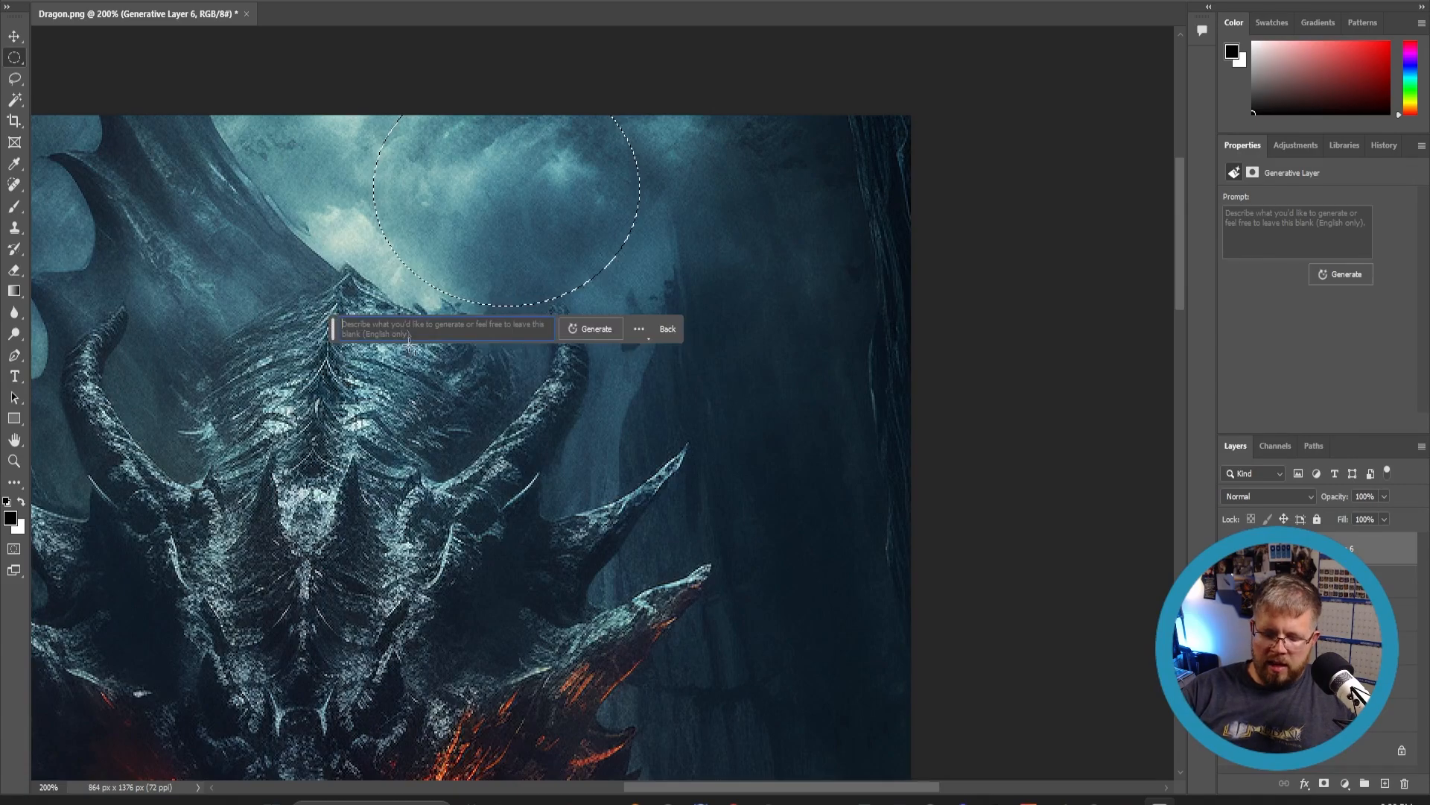
text( full )
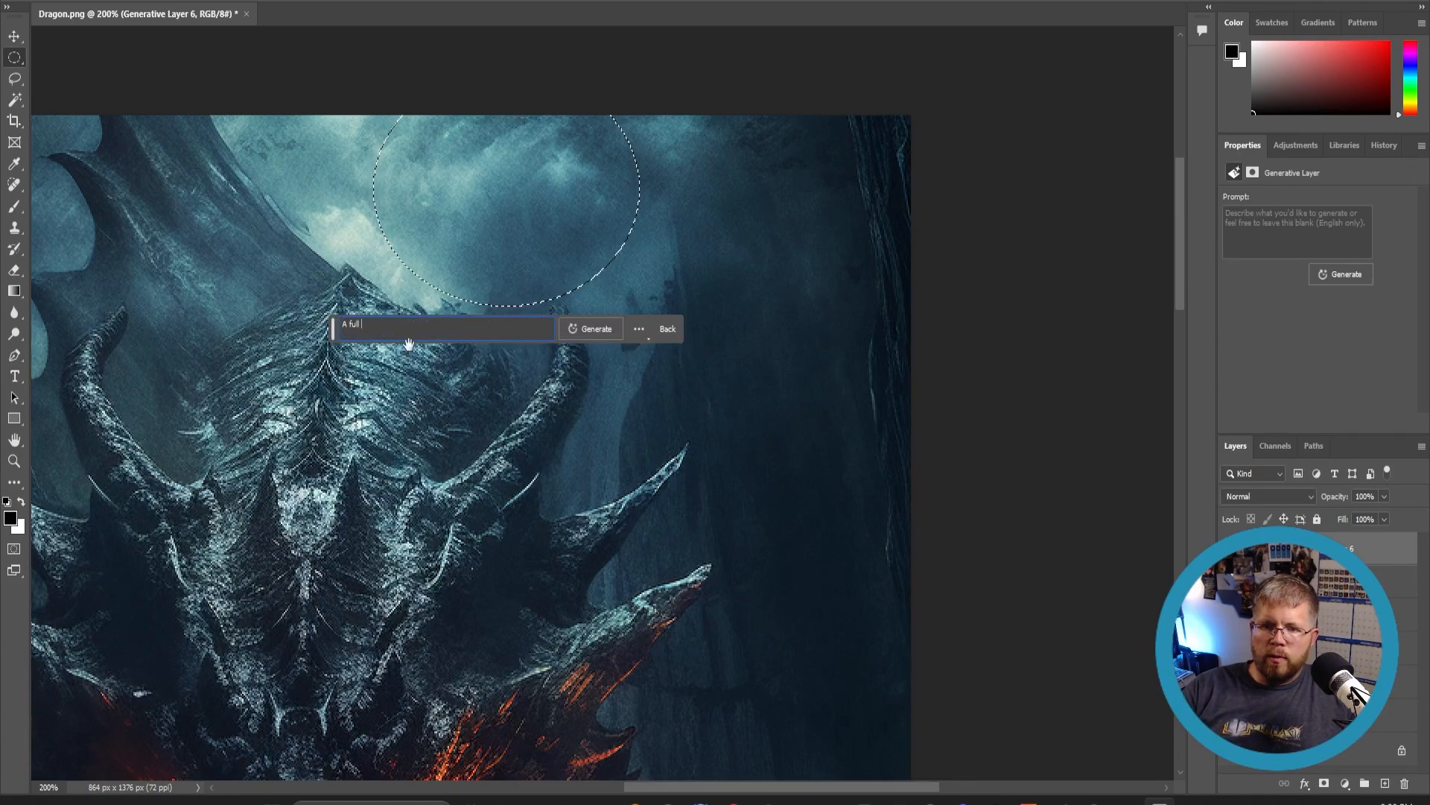
text(moon )
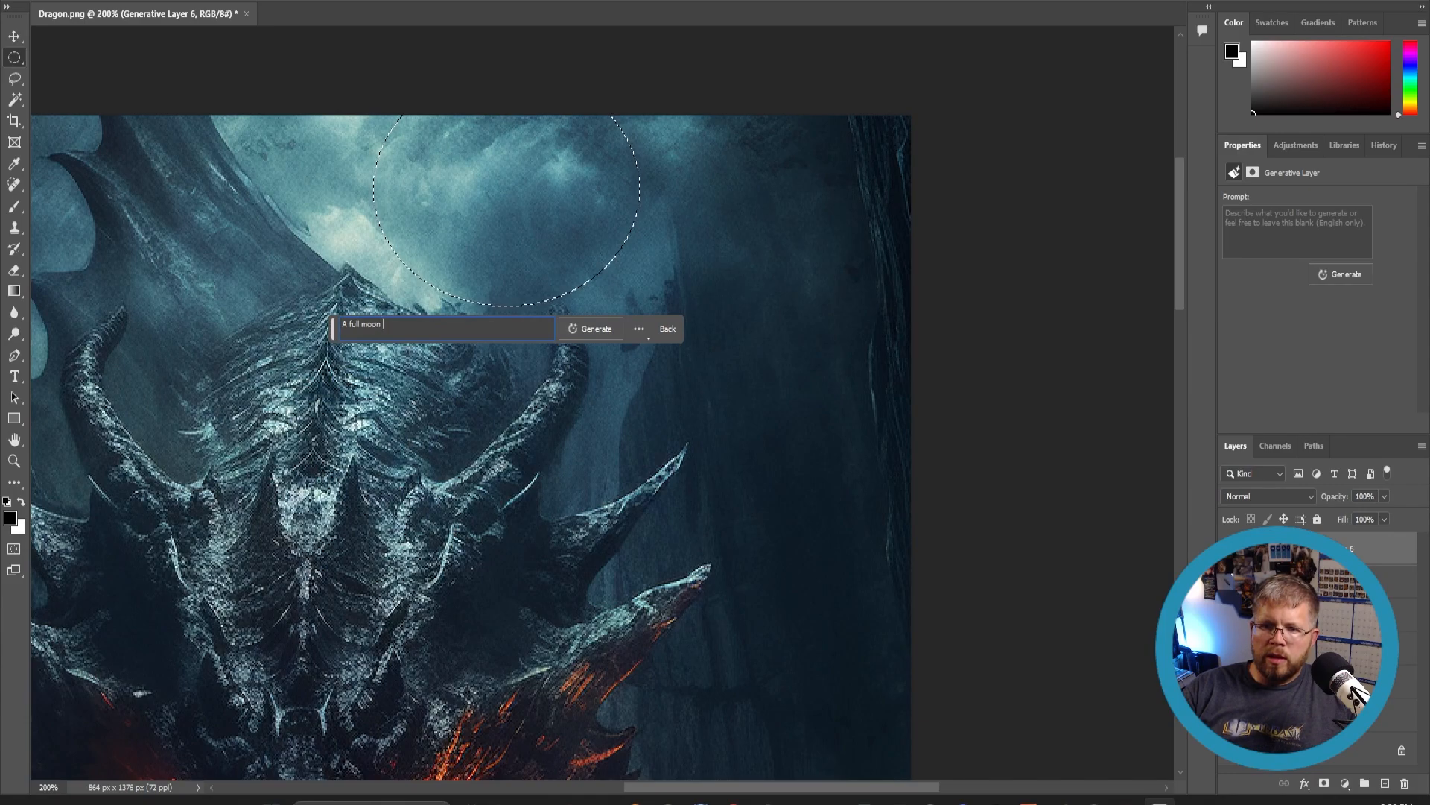
text(shining through the clo)
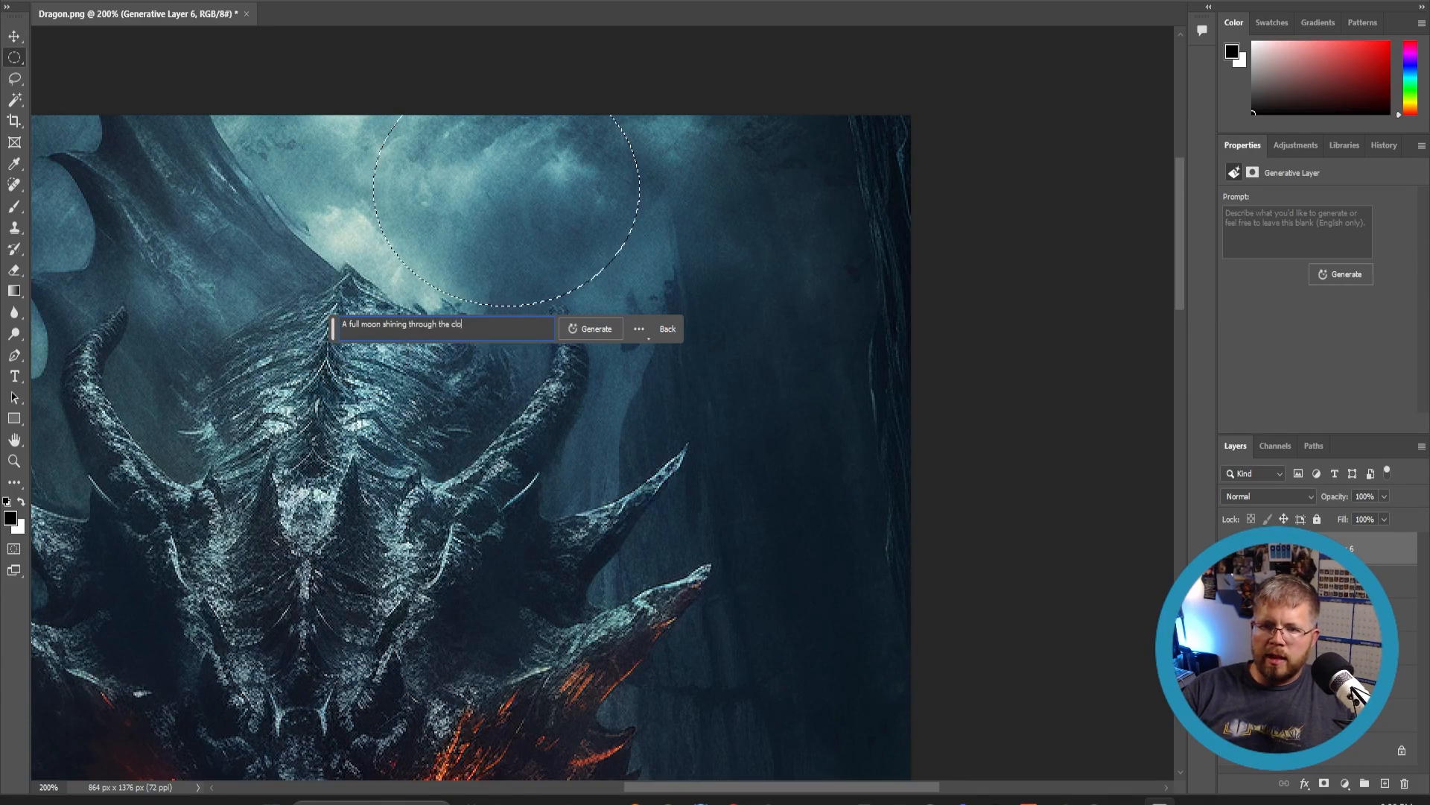
text(uds)
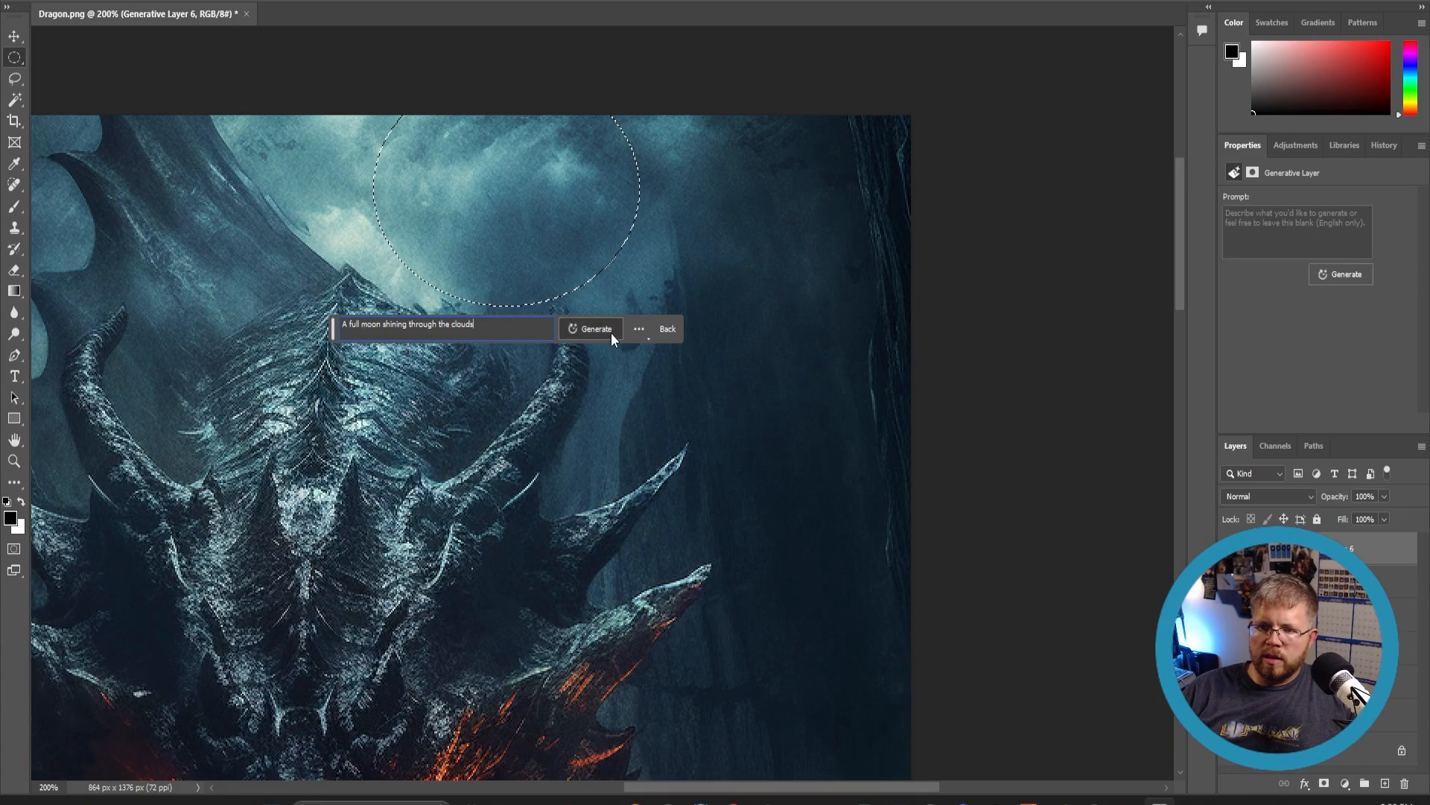
click(614, 339)
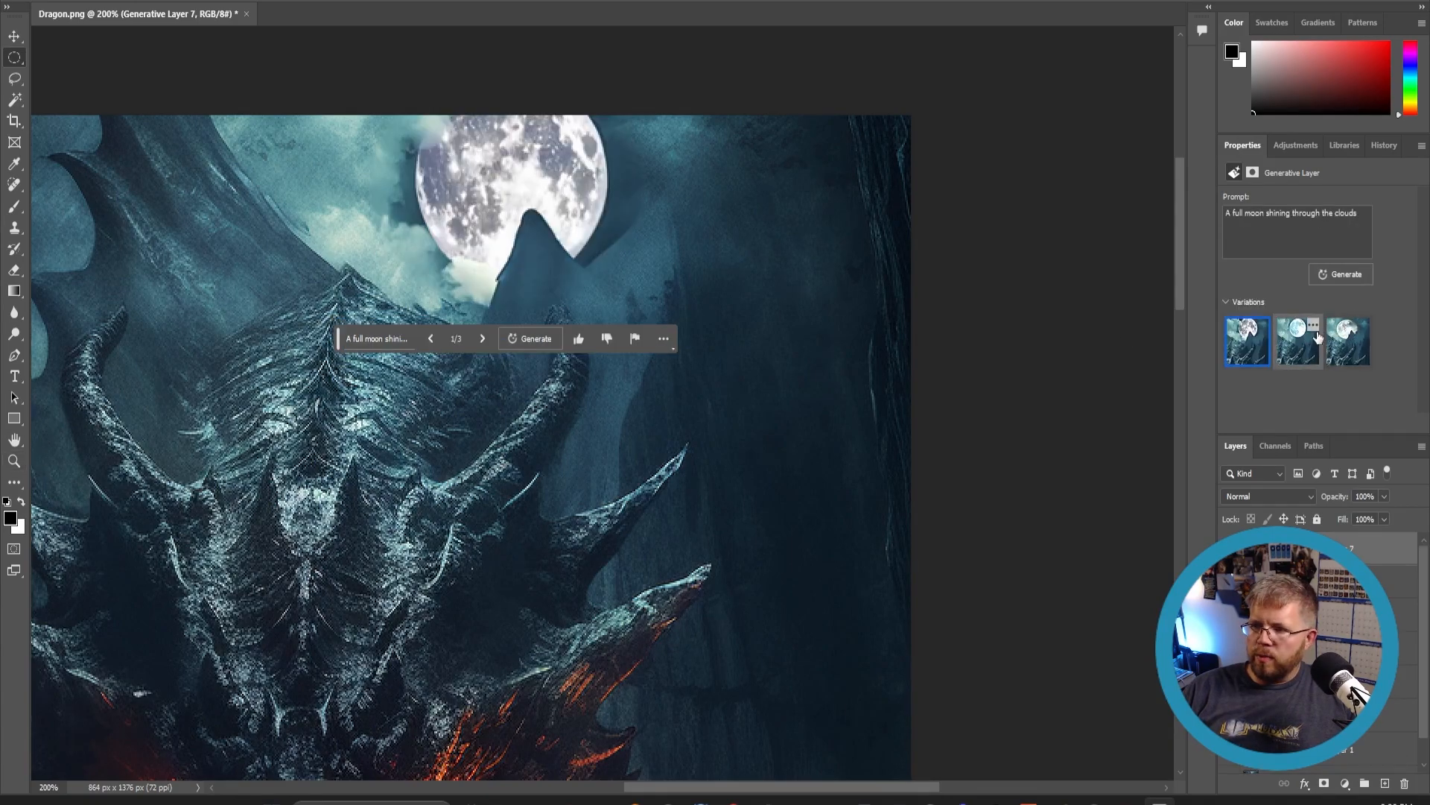
- Compare the full moon variations
click(1298, 333)
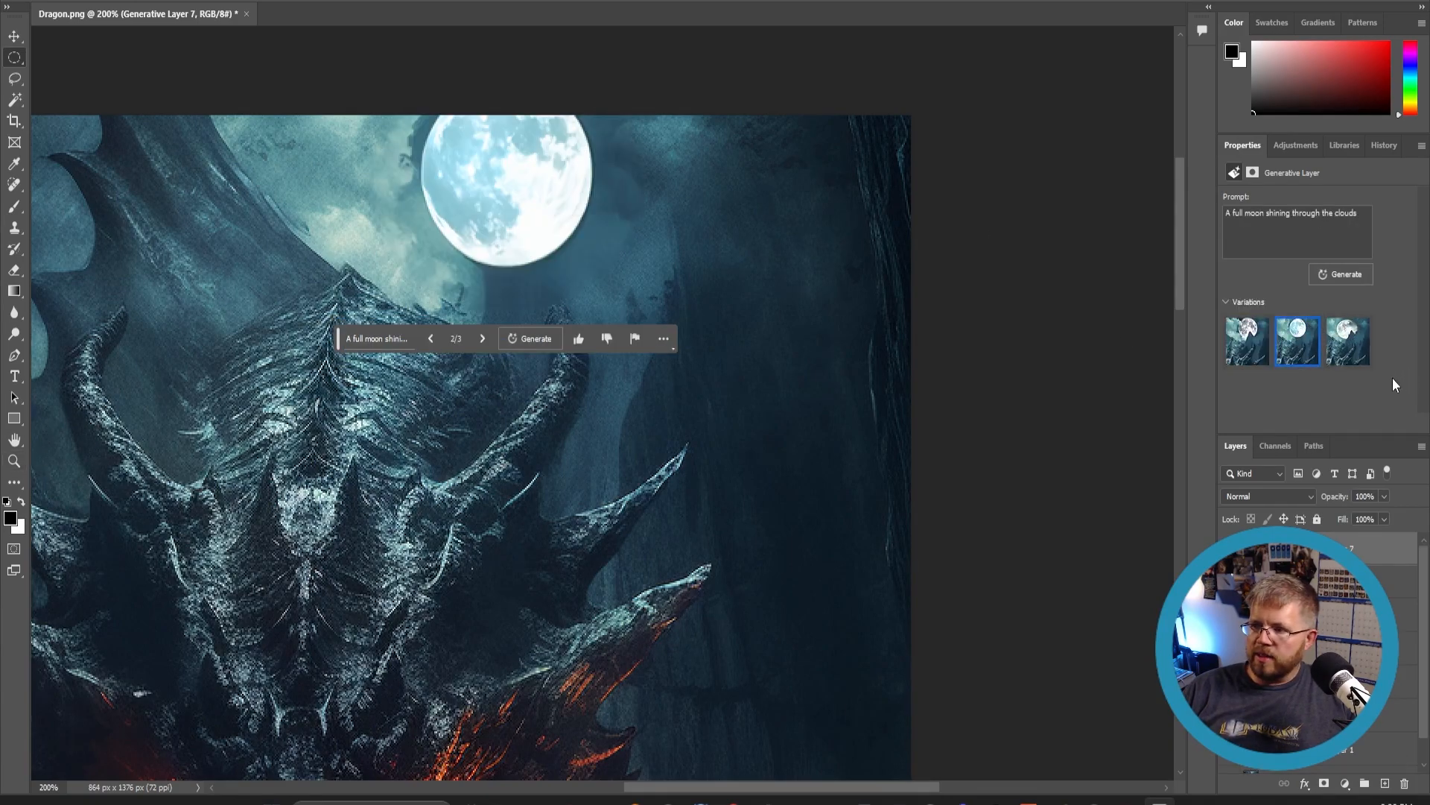
click(1367, 361)
click(1298, 341)
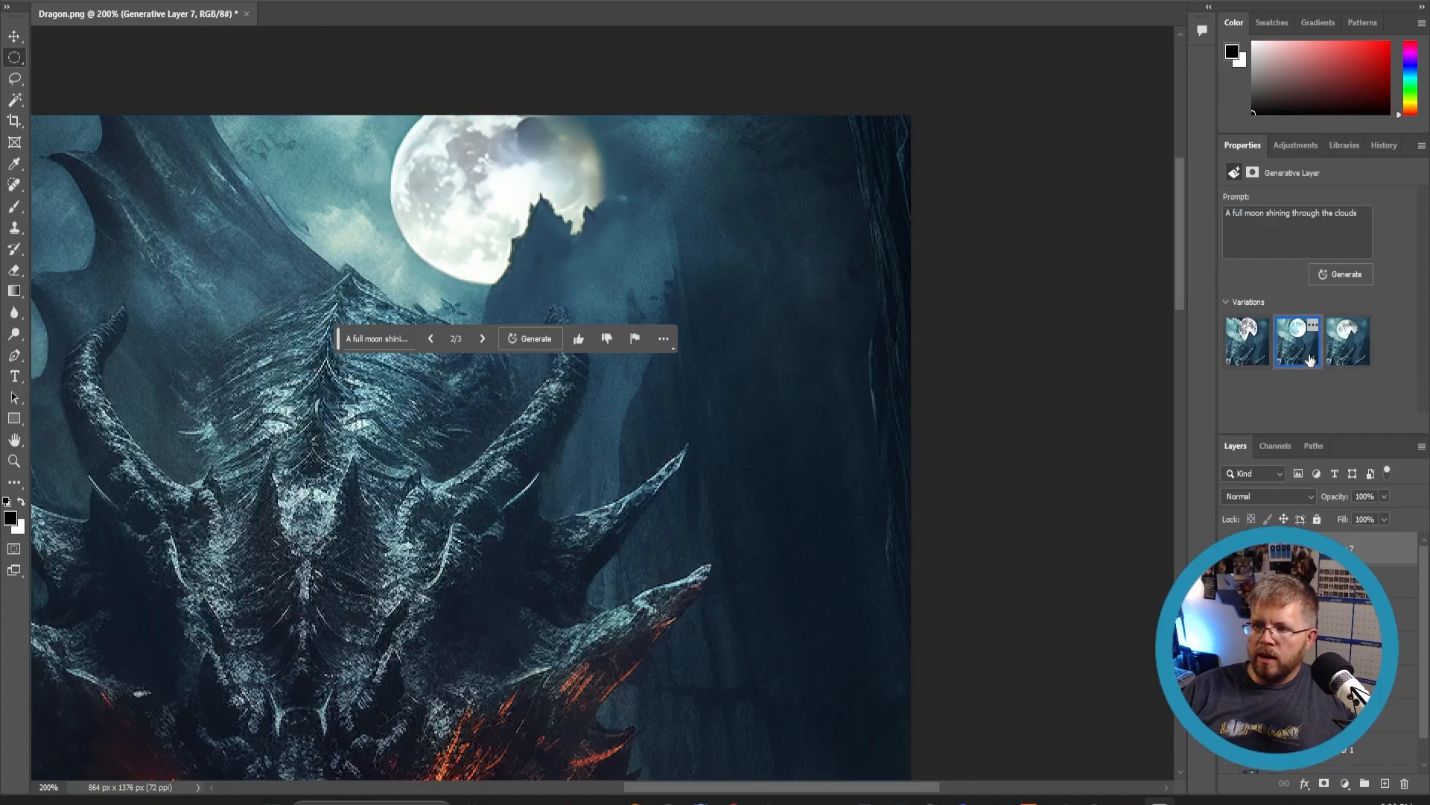
- Zoom out and pan to review the whole cover with the first full moon variation
click(12, 462)
click(290, 395)
alt+click(261, 434)
alt+click(261, 436)
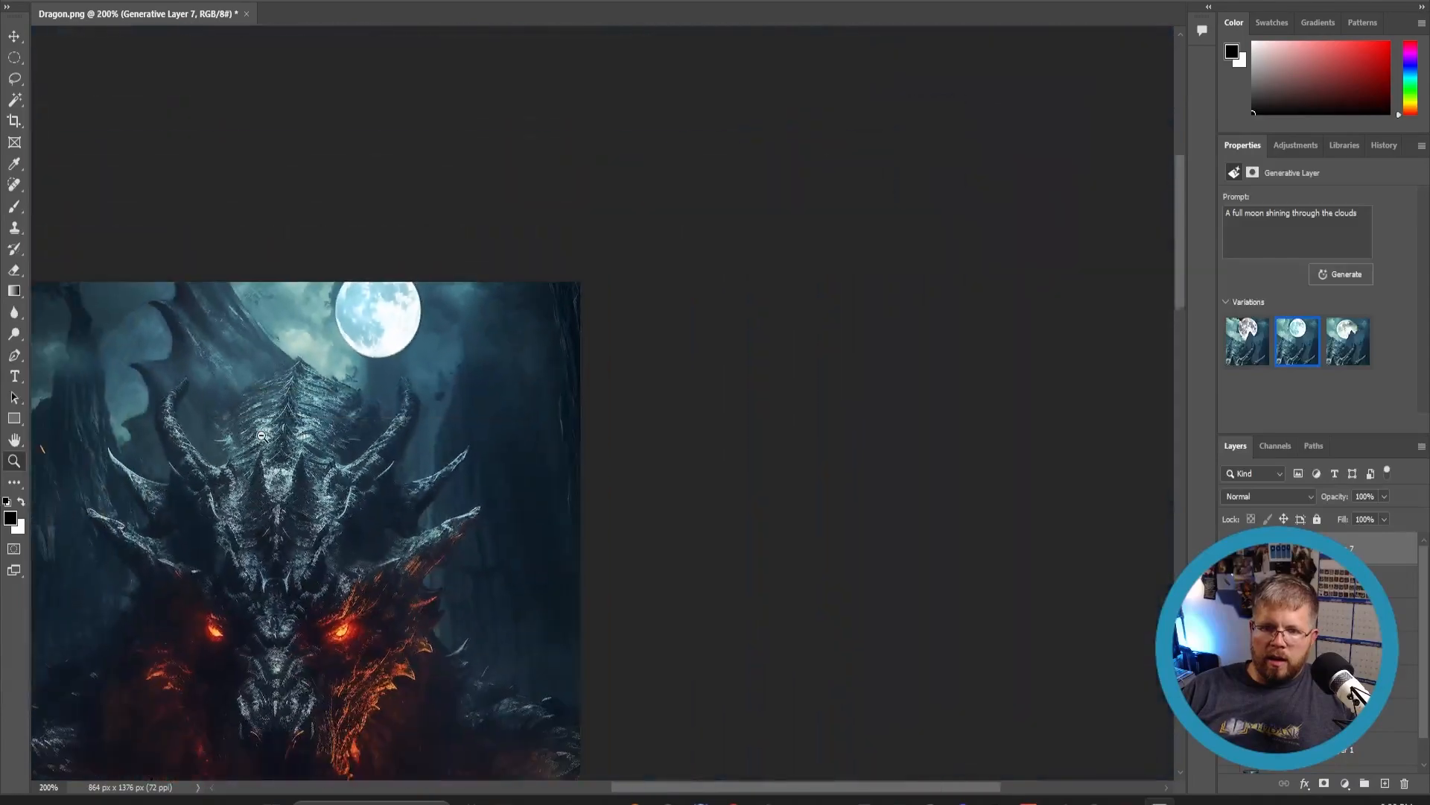
alt+click(262, 431)
alt+click(266, 466)
alt+click(252, 510)
alt+click(215, 586)
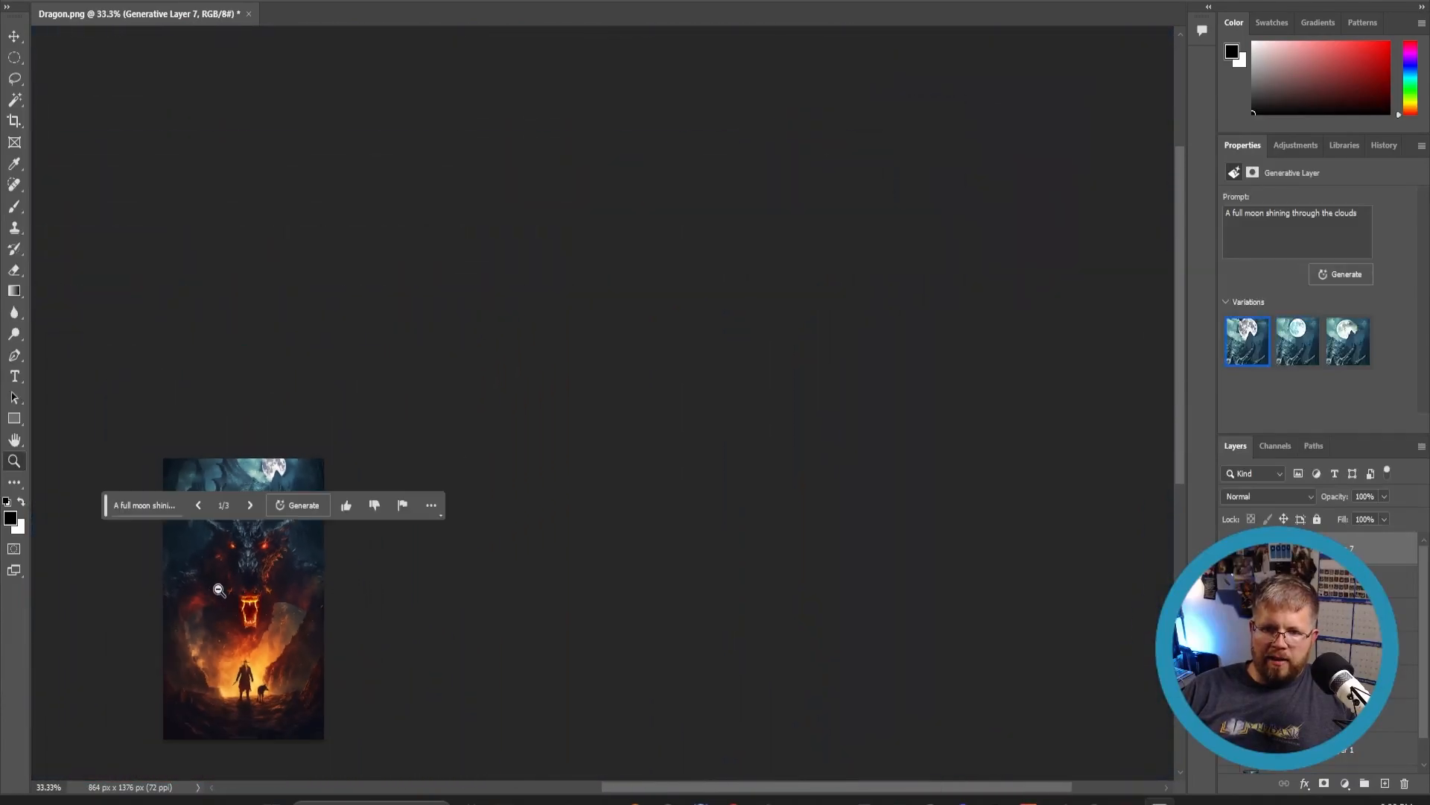
click(208, 600)
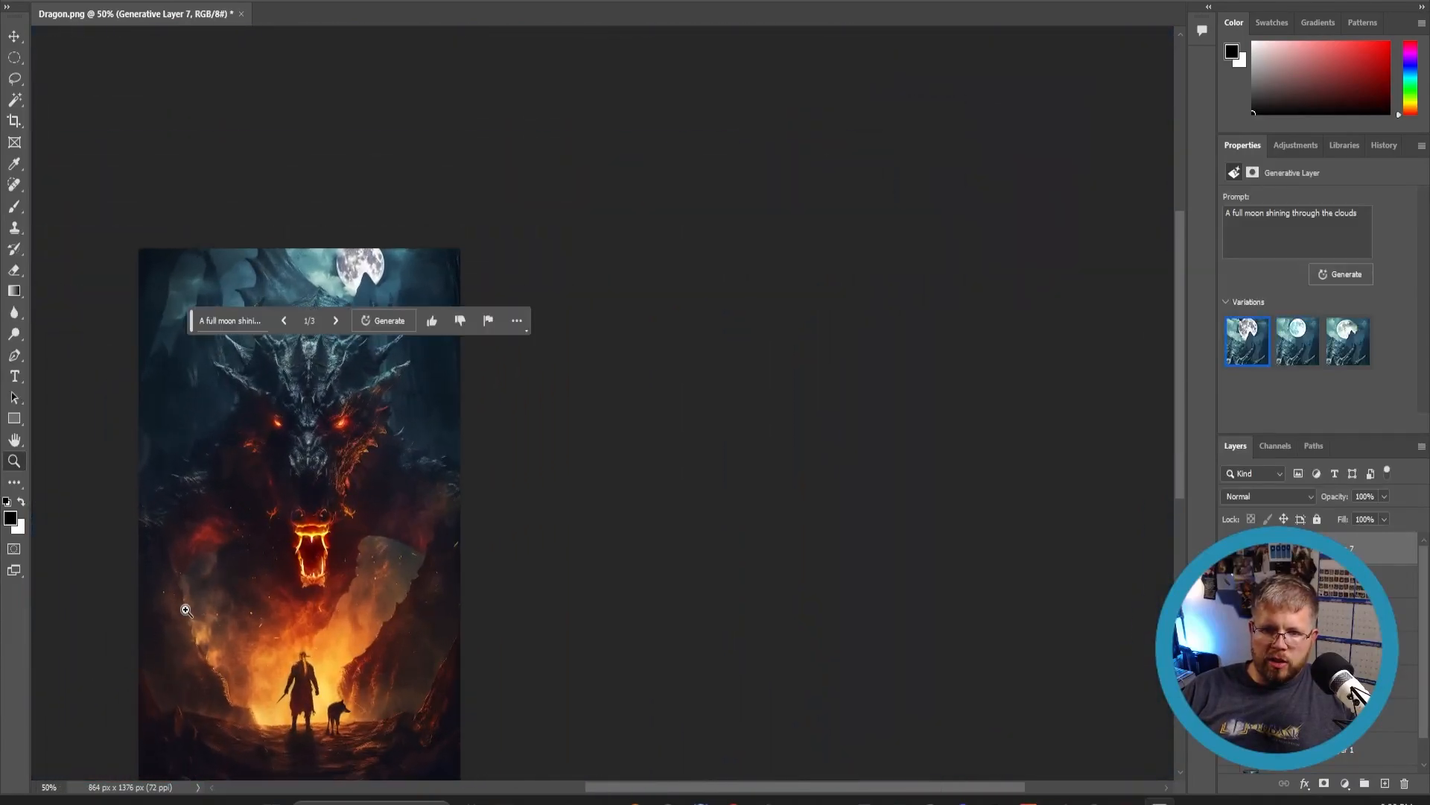
click(242, 528)
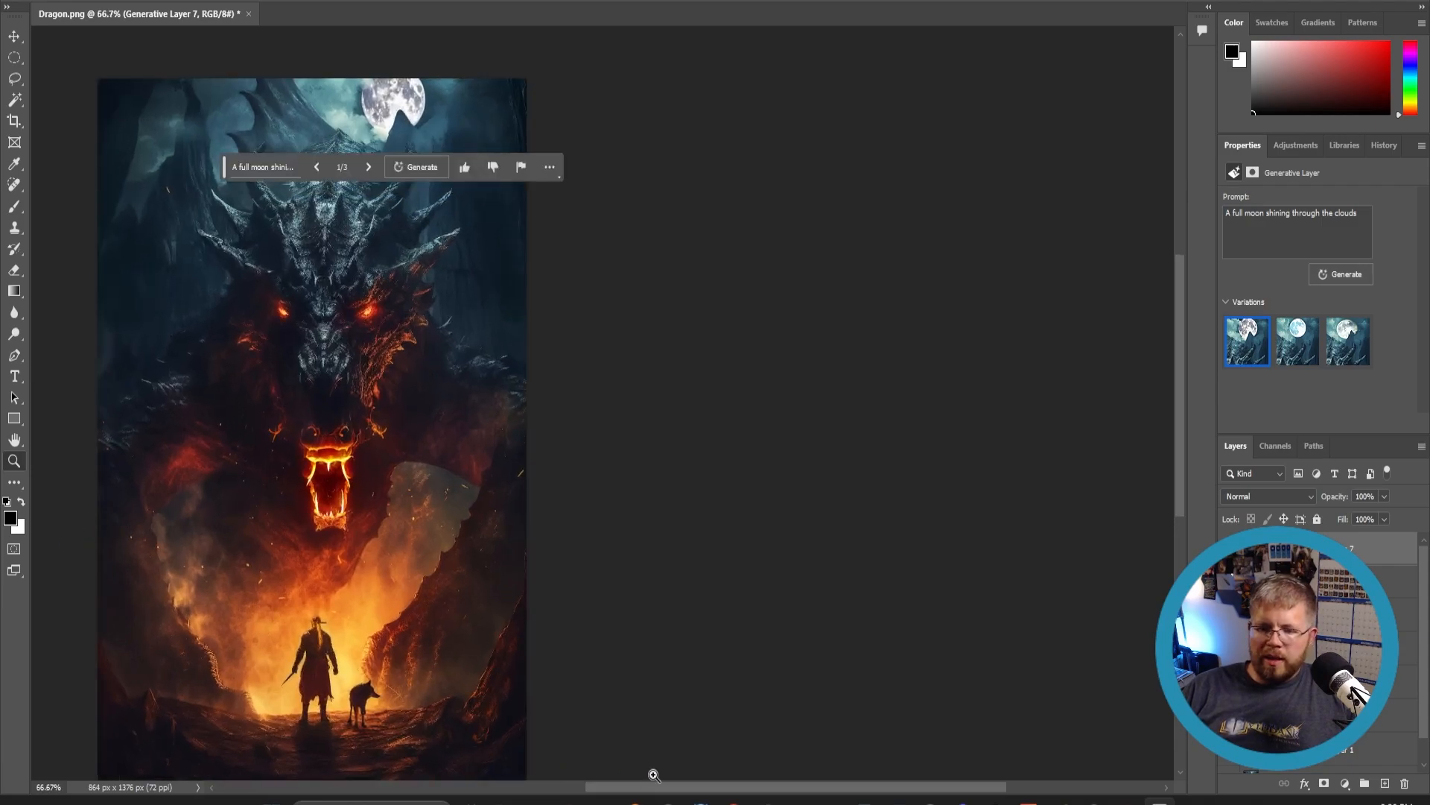
drag(654, 787, 576, 788)
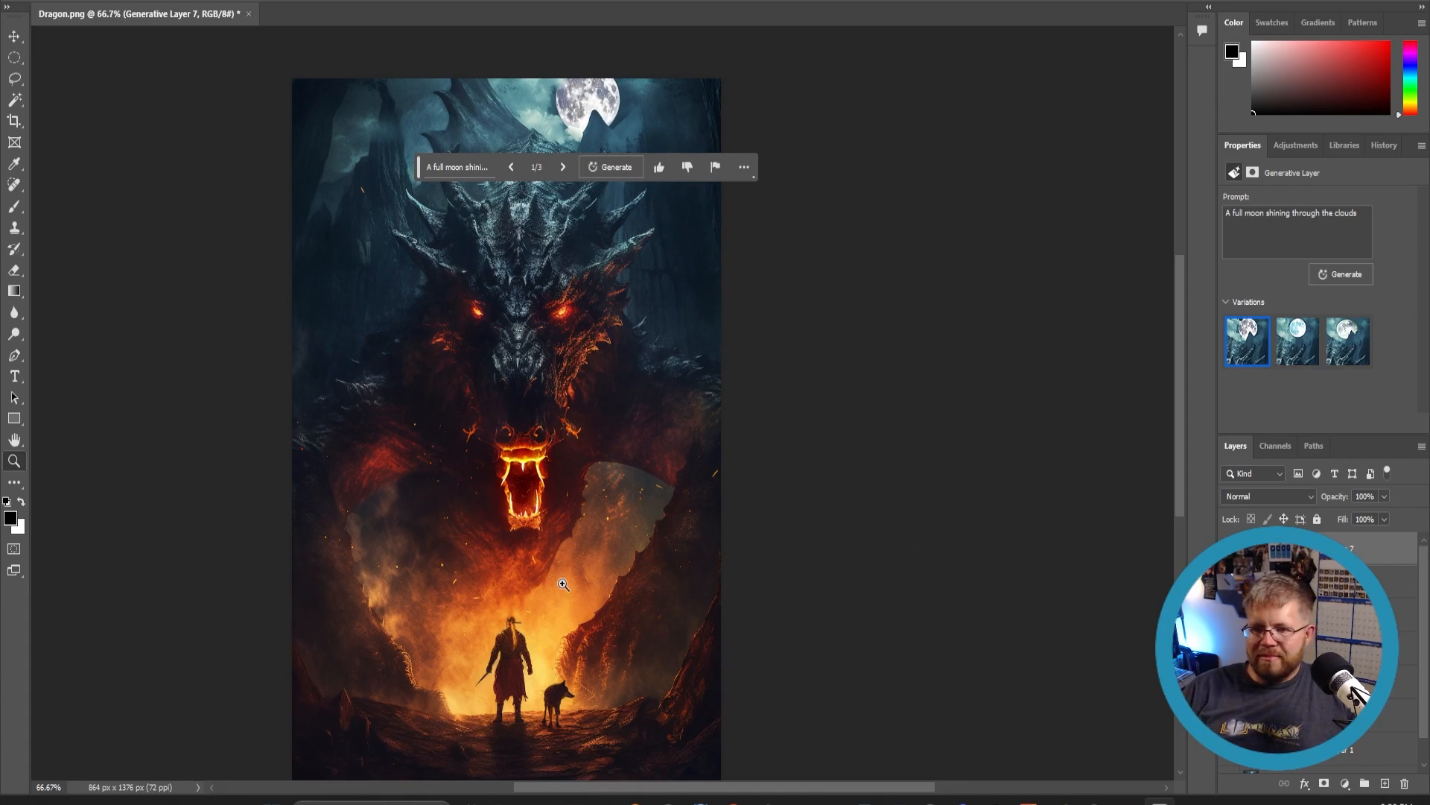
scroll(563, 584, down, 2)
scroll(562, 584, up, 2)
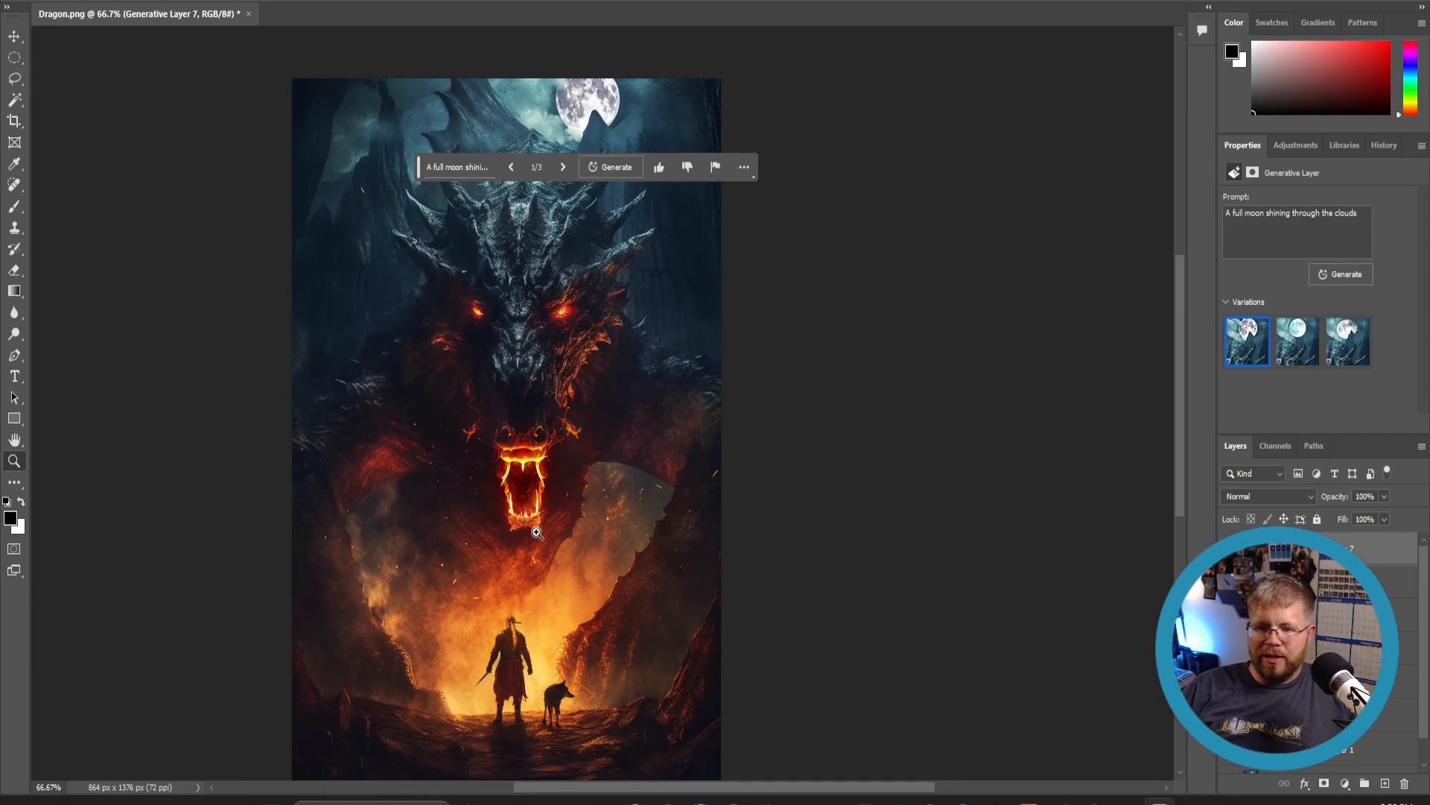
scroll(584, 484, down, 3)
scroll(596, 452, up, 1)
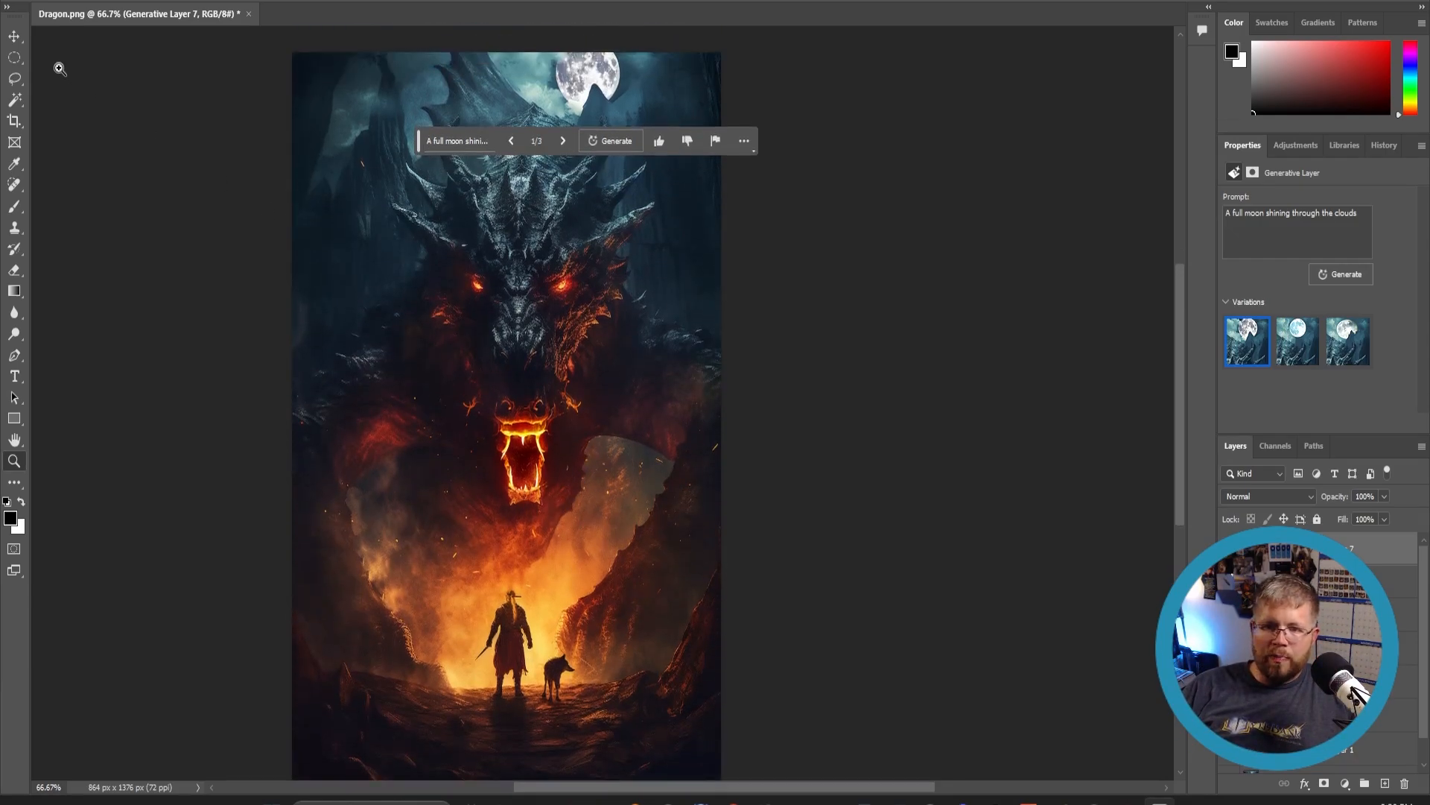
- Extend the canvas to the left with the Crop tool to about 1767 px wide
click(14, 120)
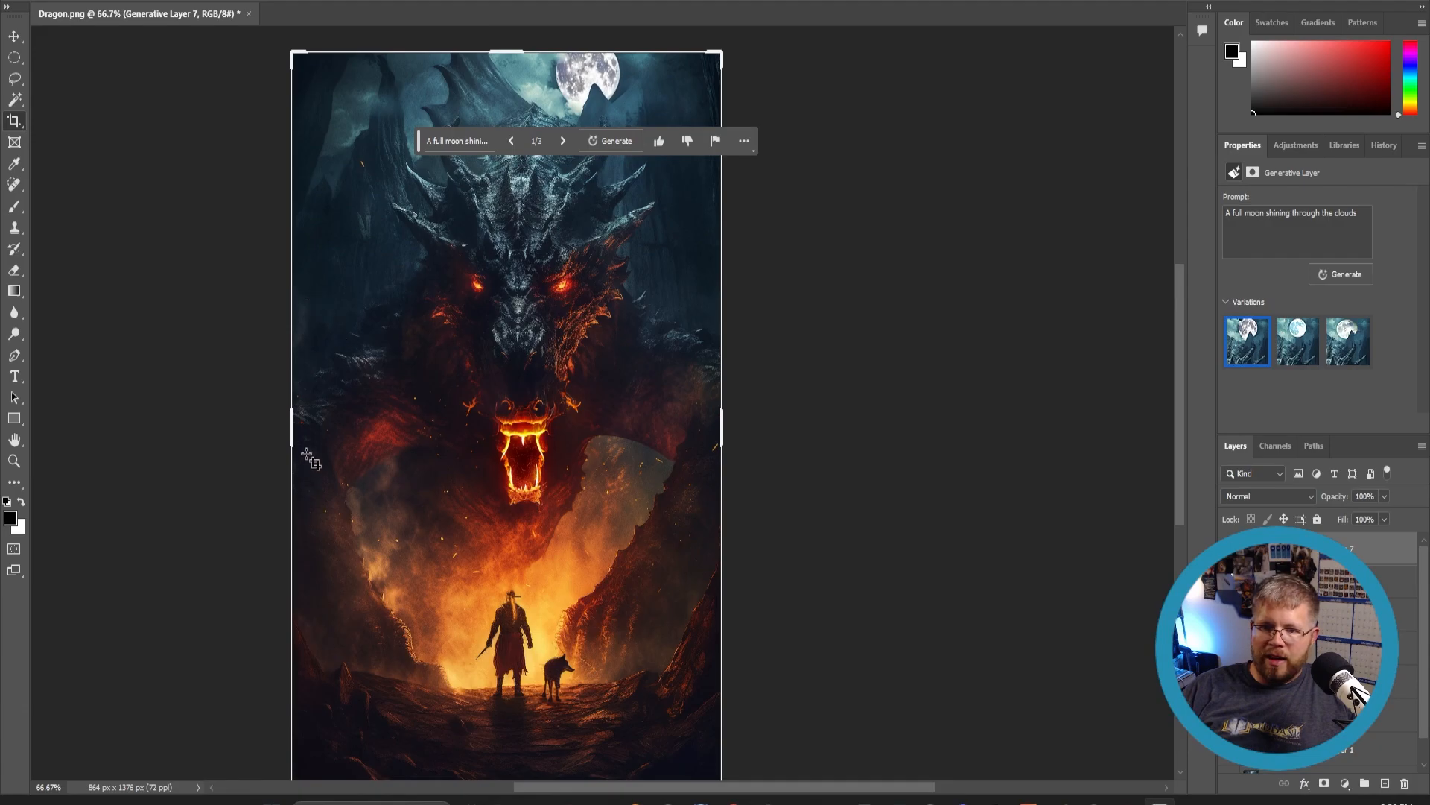
drag(294, 427, 70, 426)
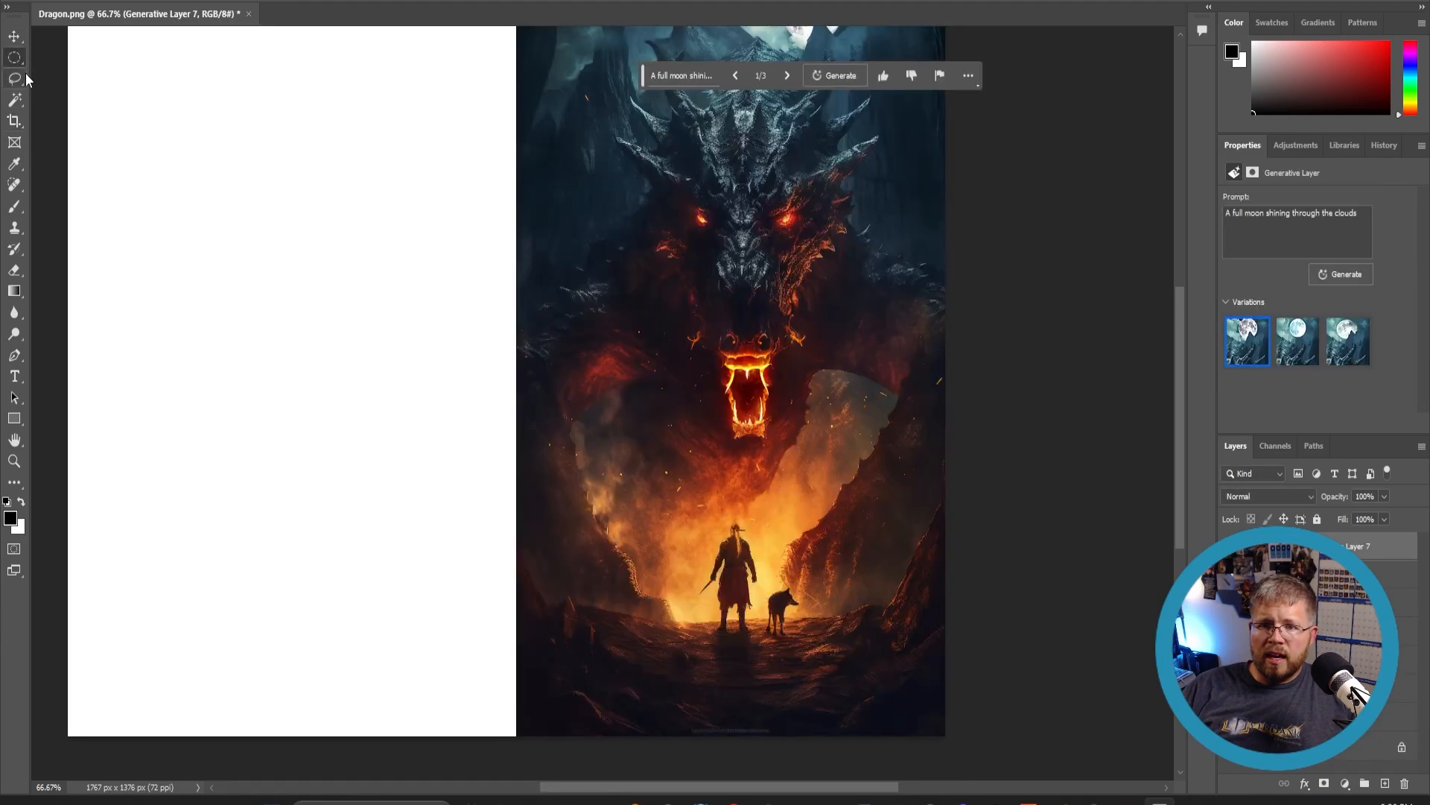
- Select the blank area on the left with the Rectangular Marquee, overlapping slightly into the original image's edge
right_click(17, 66)
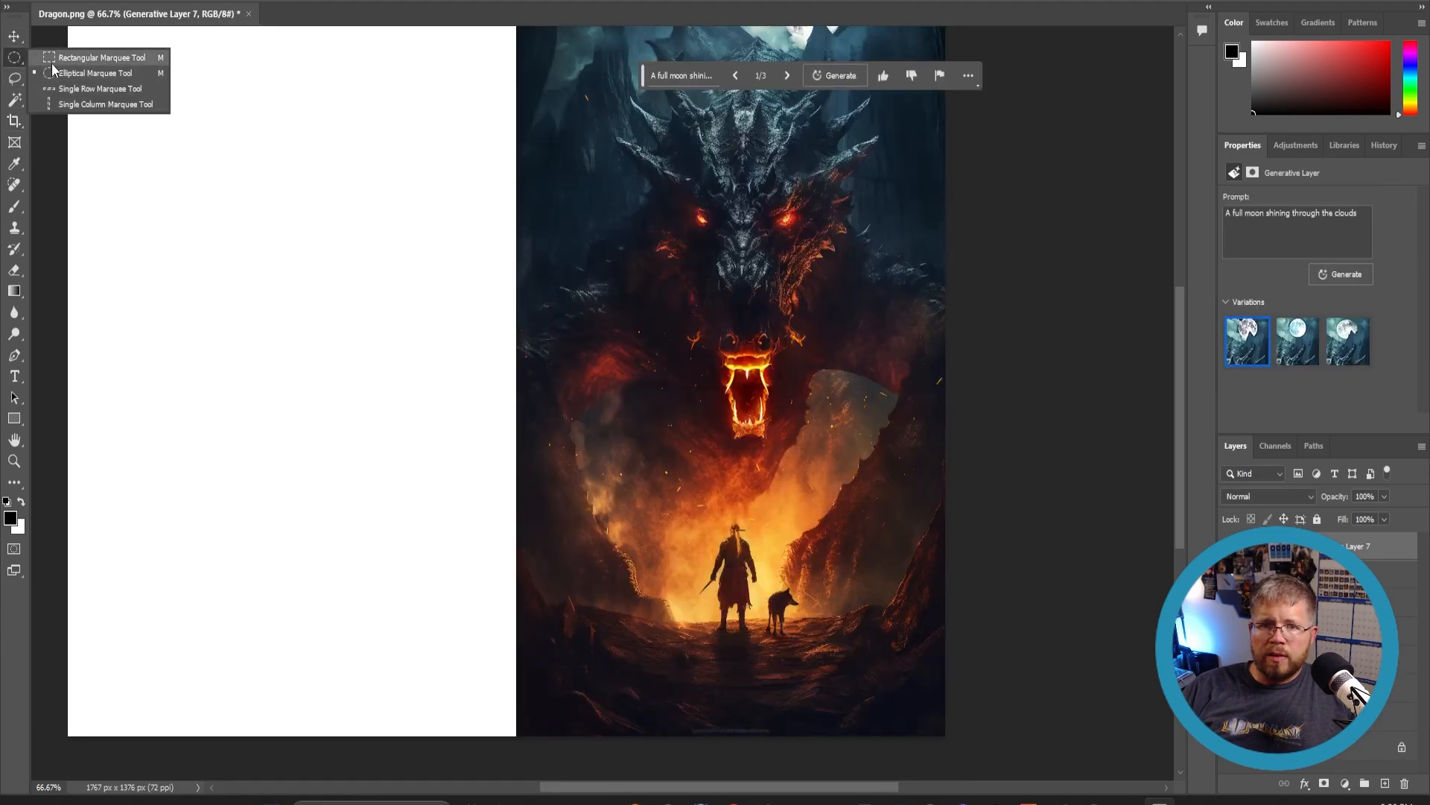
click(75, 55)
scroll(122, 180, up, 1)
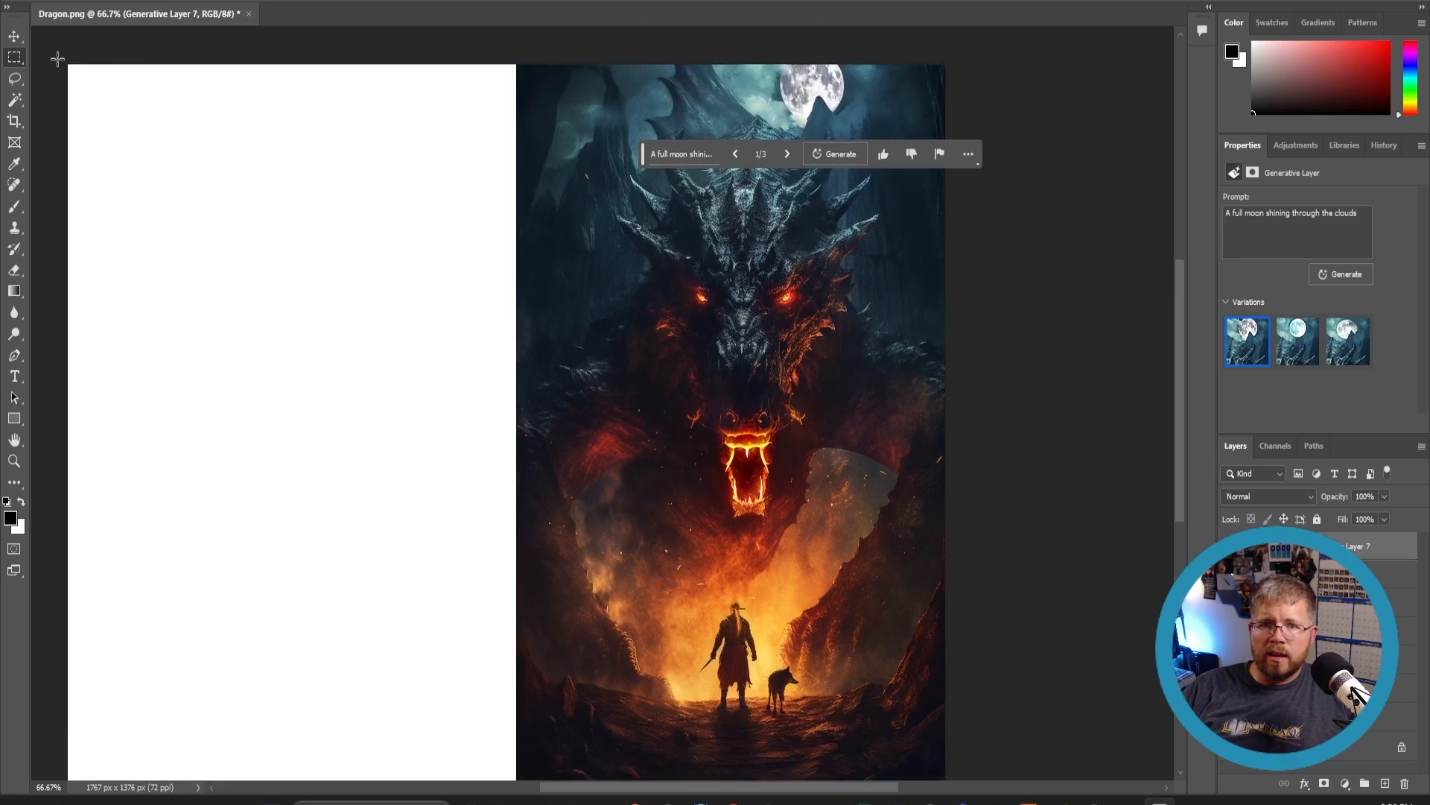
drag(57, 58, 521, 727)
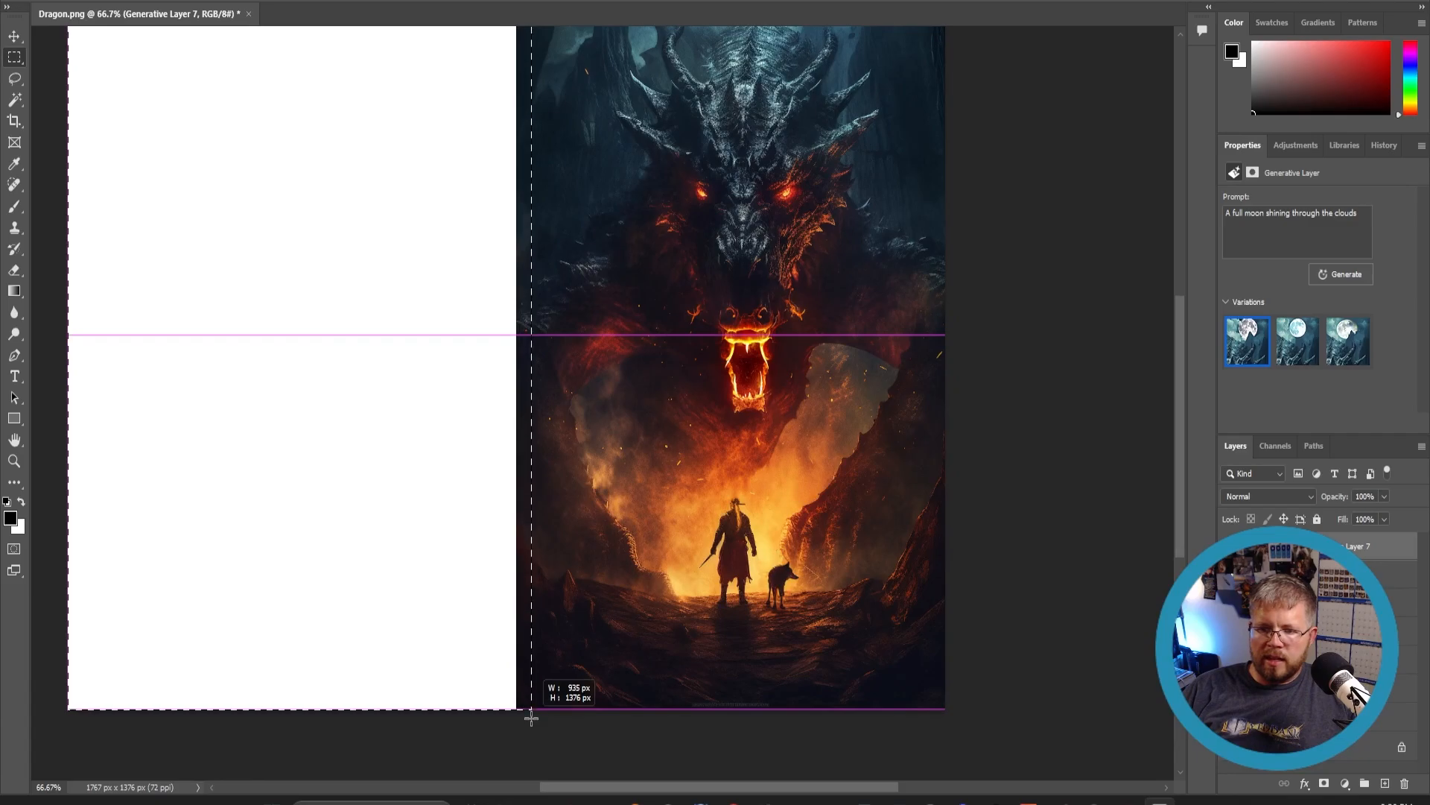
drag(560, 718, 542, 717)
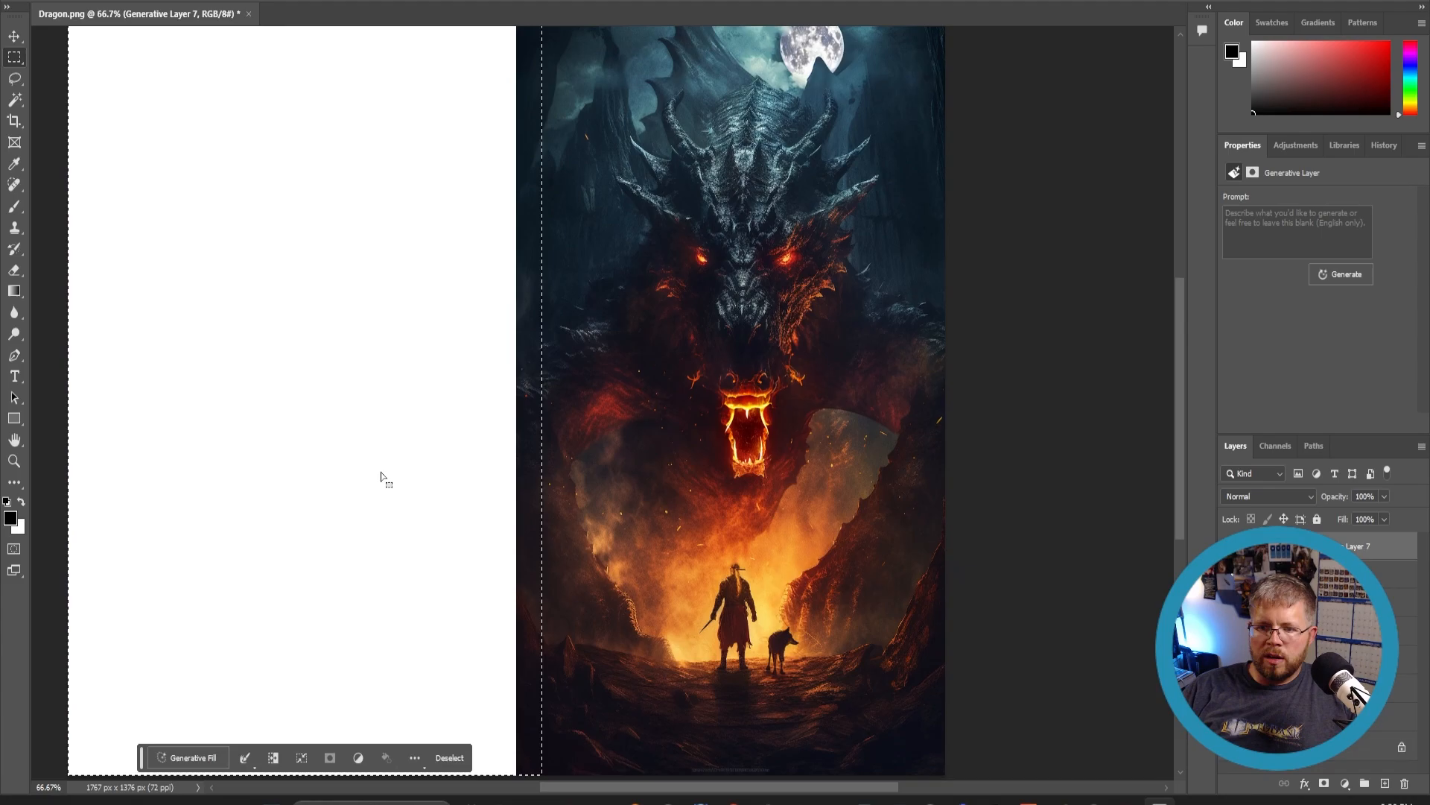
- Generative fill the selection with 'A rocky landscape, with firey trees scattered throughout in the distance'
scroll(372, 483, up, 3)
scroll(365, 484, down, 3)
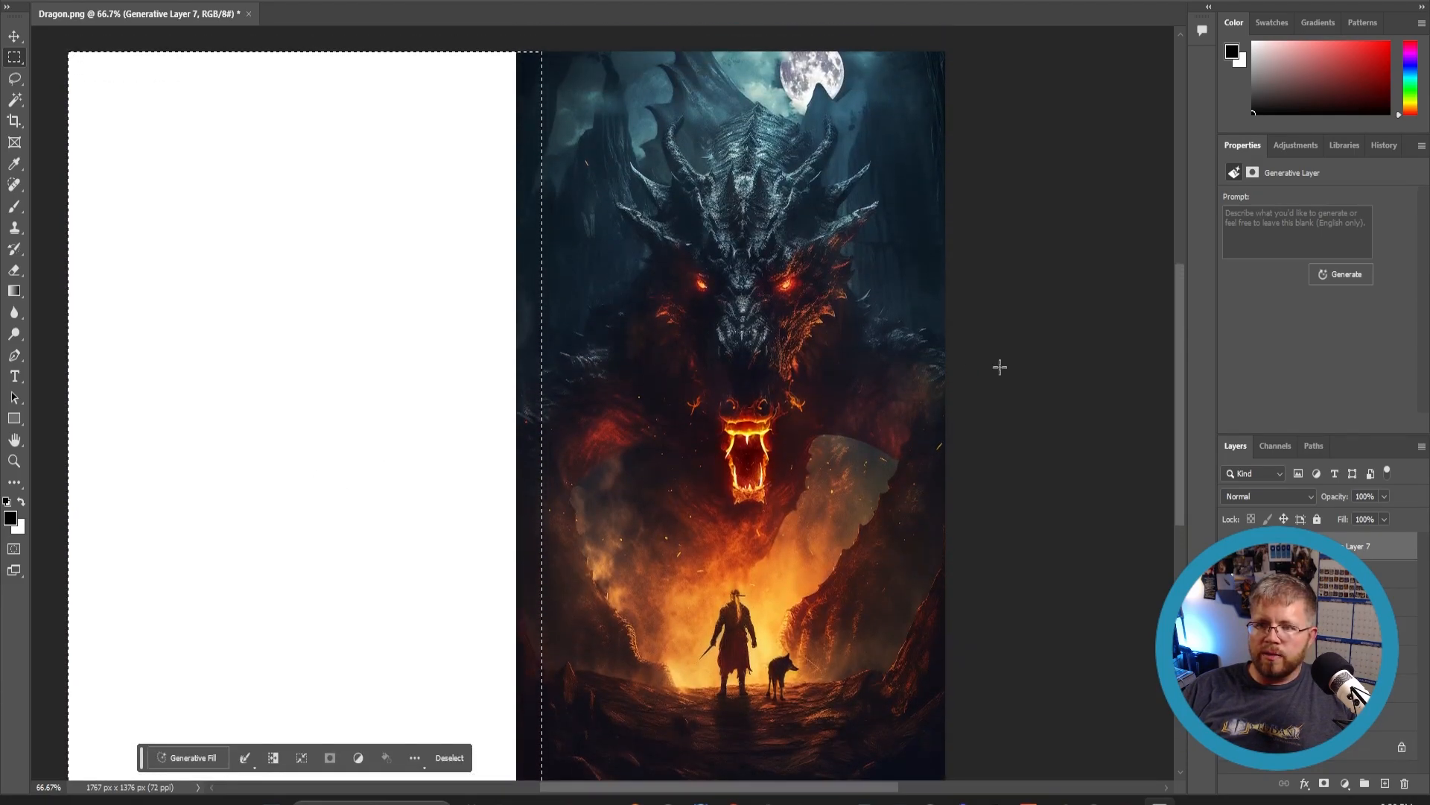
scroll(373, 555, down, 1)
scroll(373, 555, down, 1)
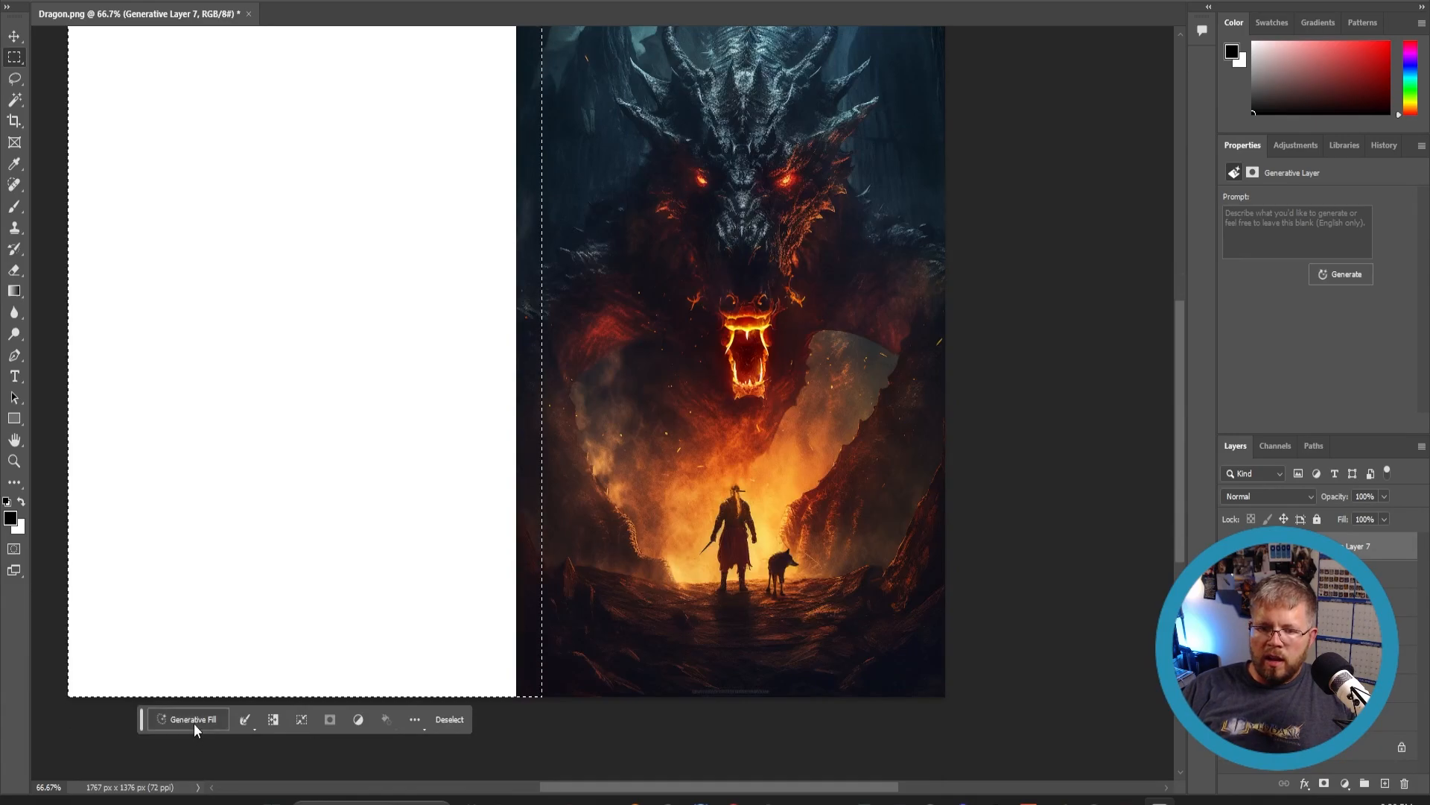
click(194, 722)
text(A r)
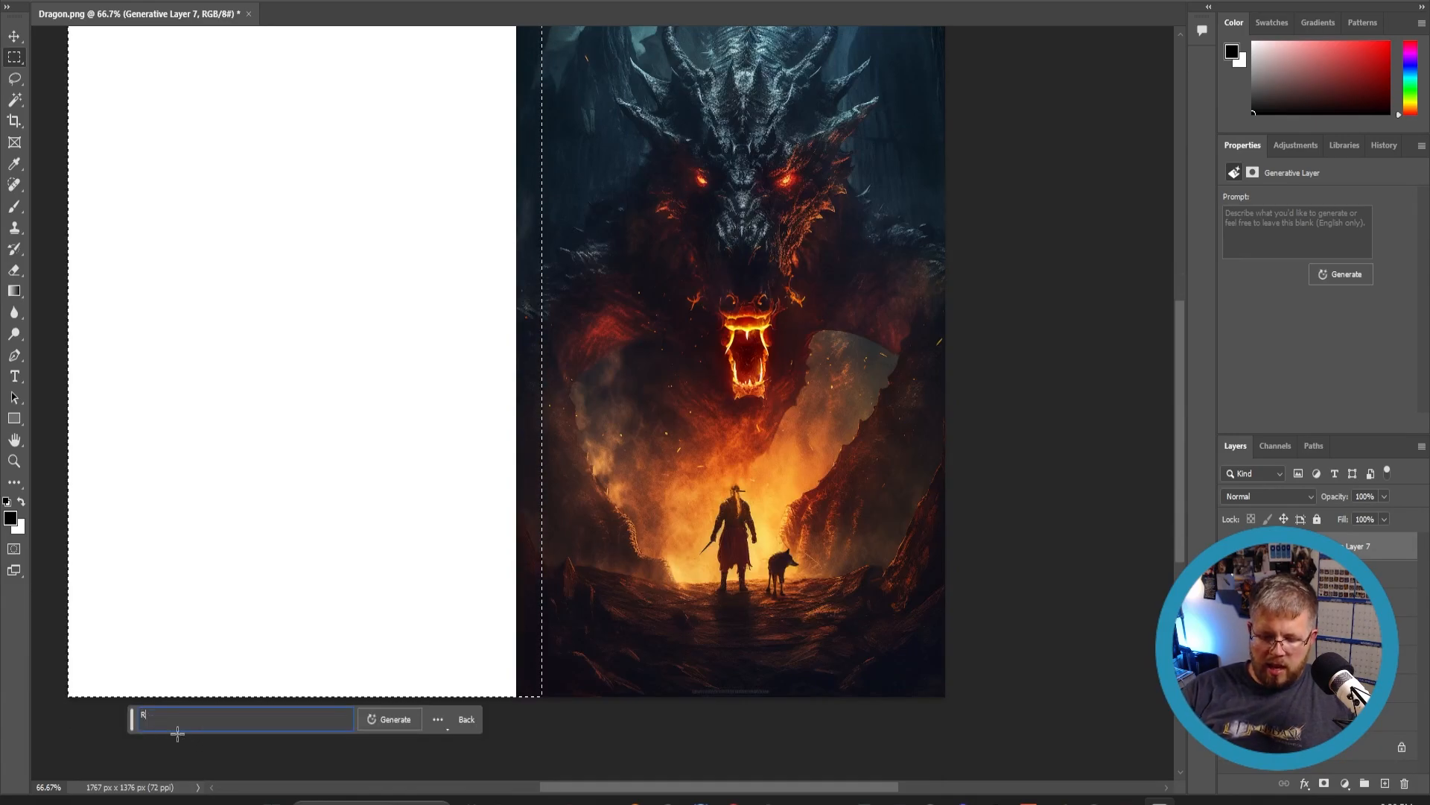
text(ocky landsc)
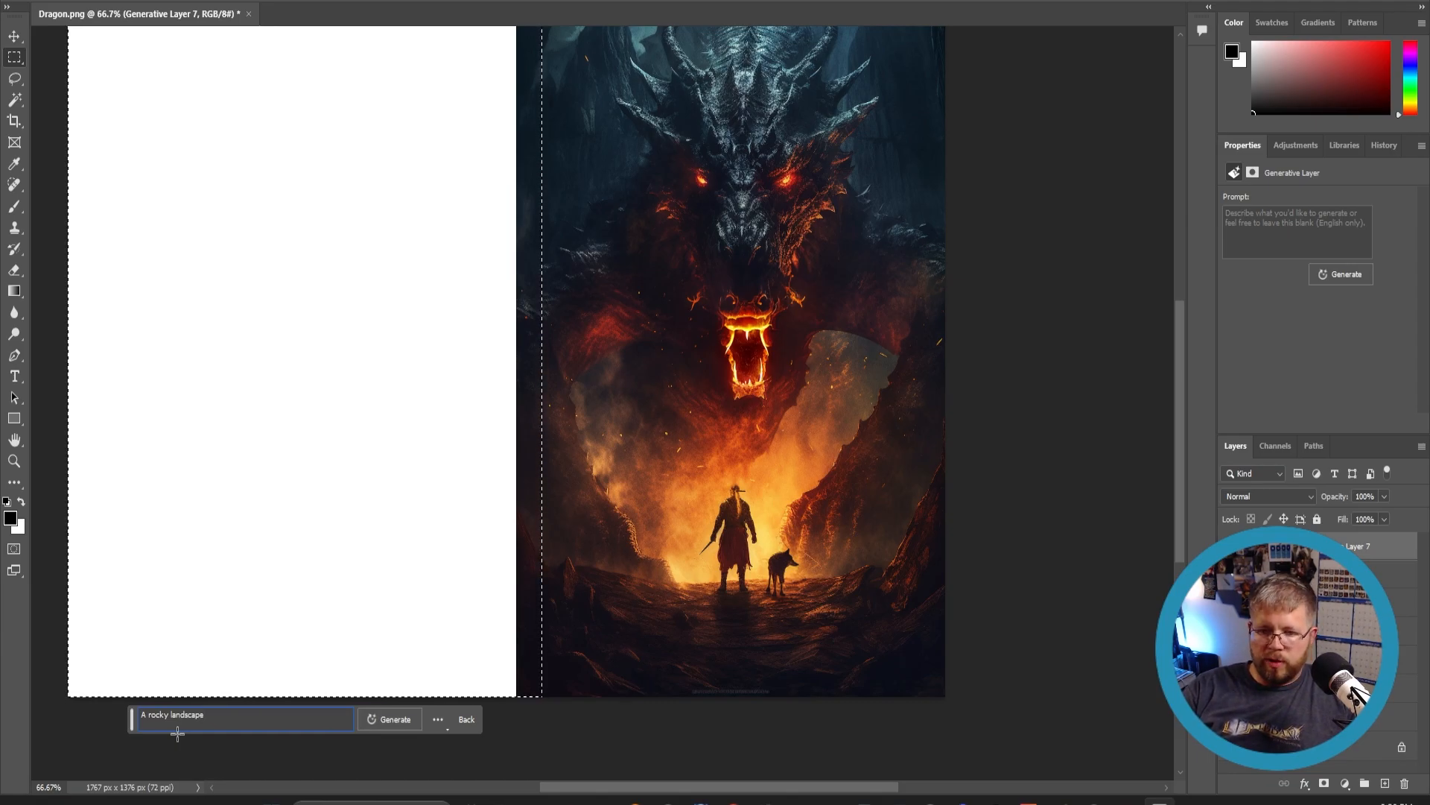
text(ape)
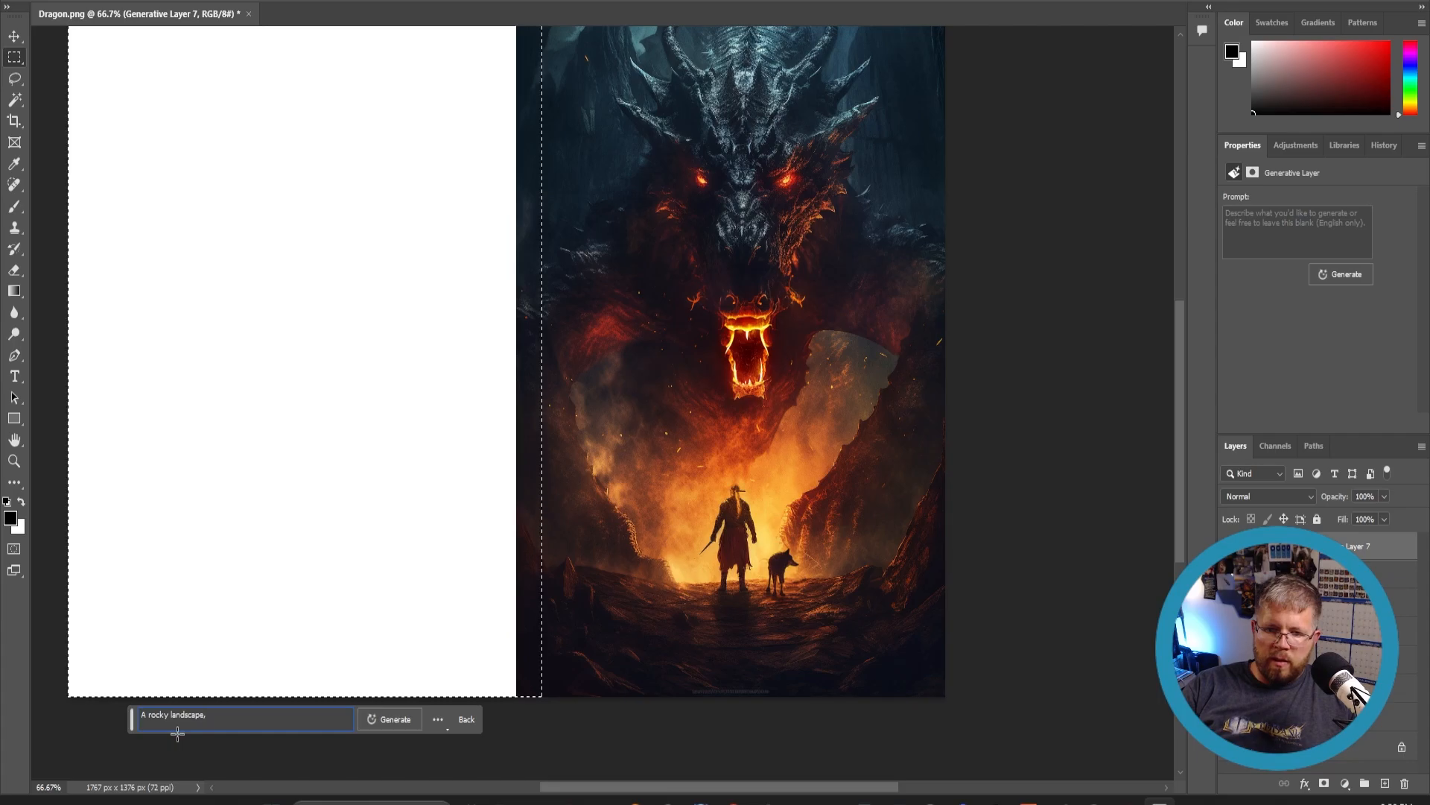
text(, with fire)
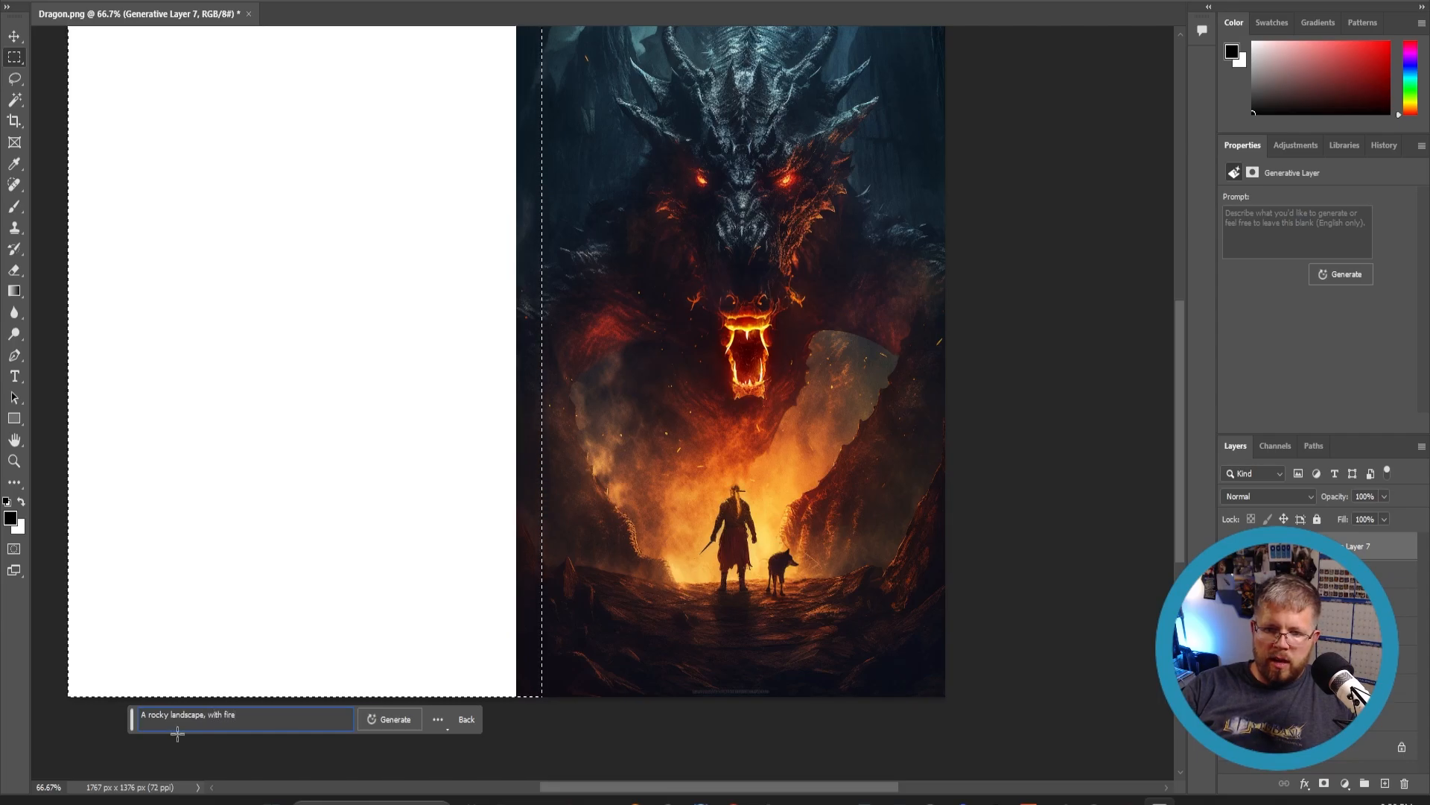
text(y tires)
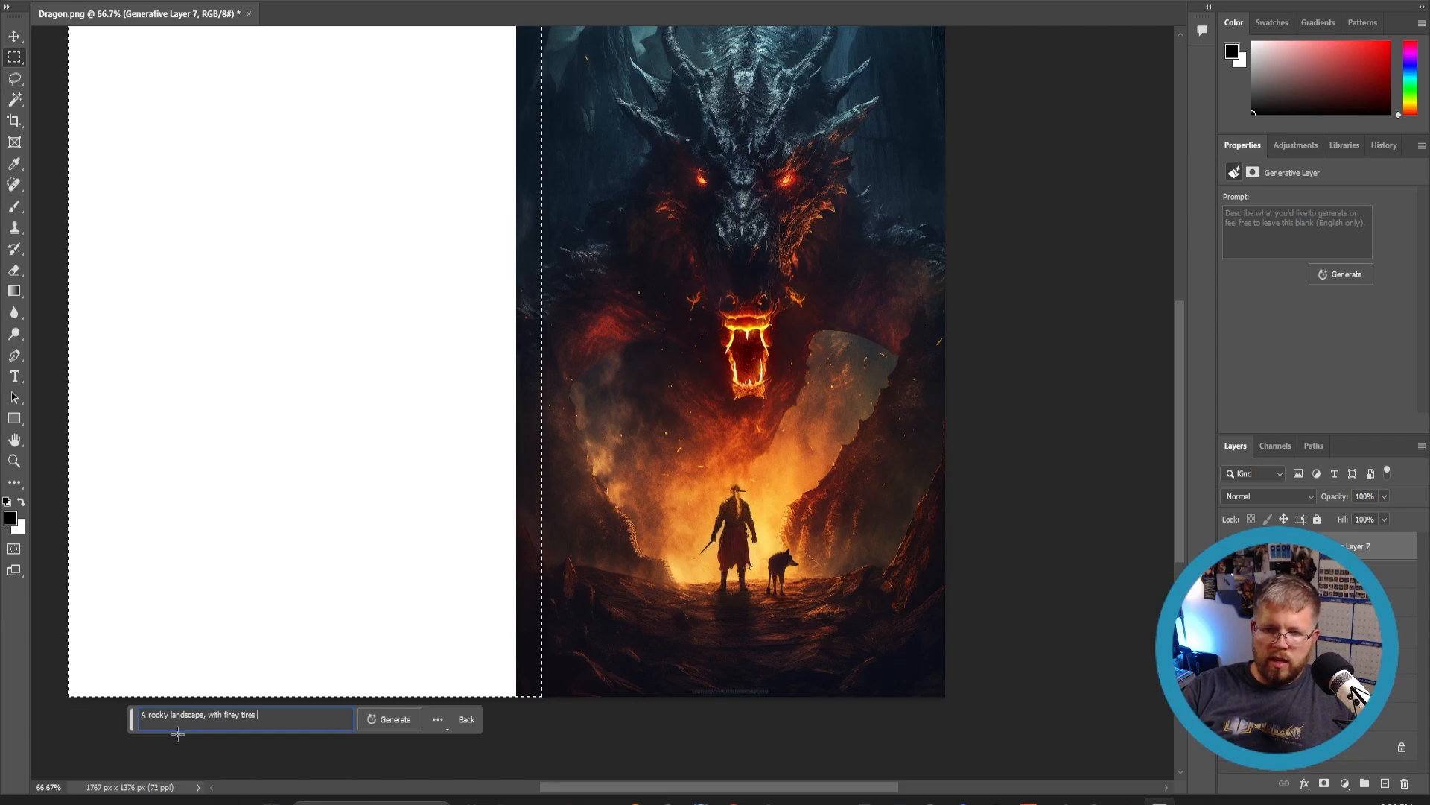
key(BackSpace)
key(BackSpace)
key(BackSpace)
key(BackSpace)
text(rees)
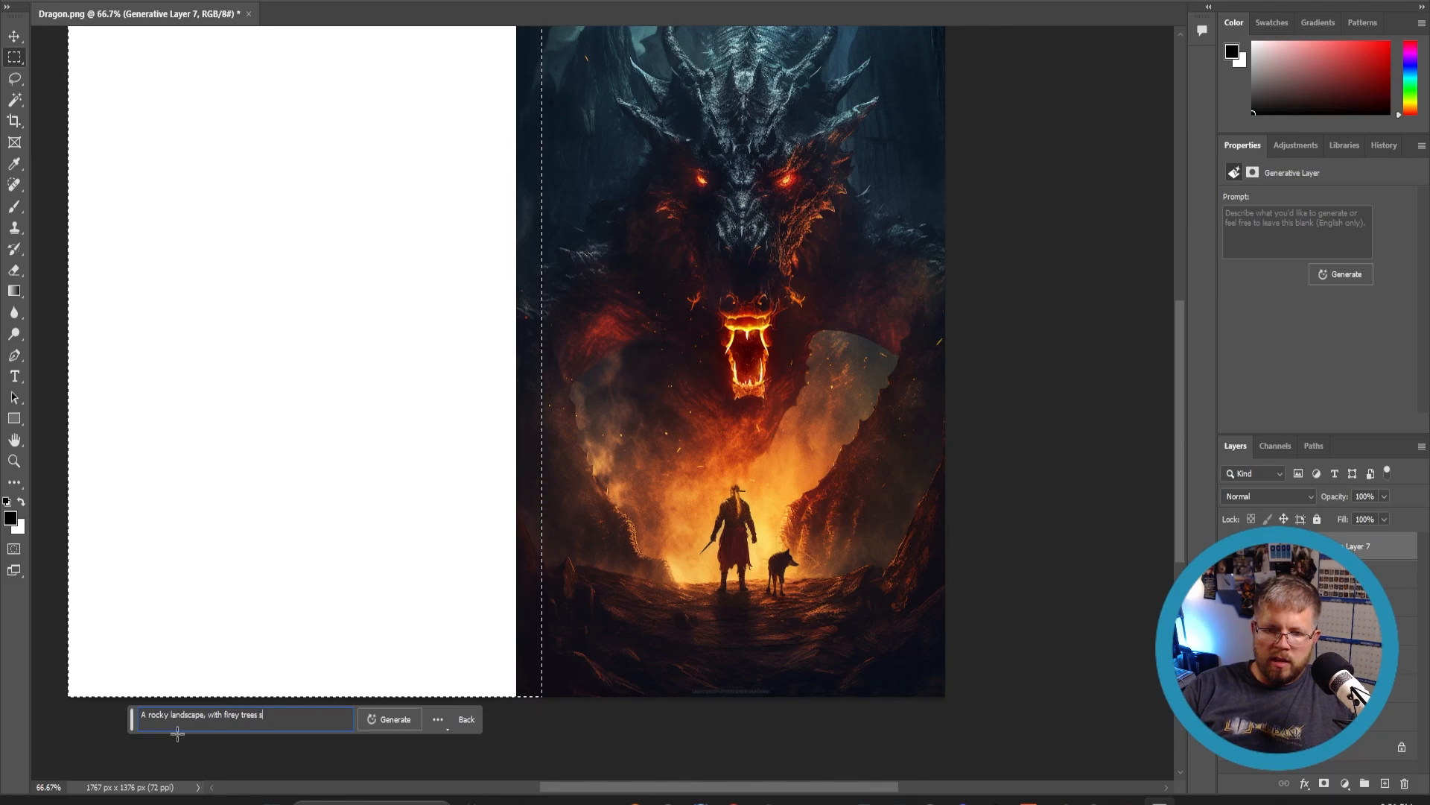
text(scattered throughout)
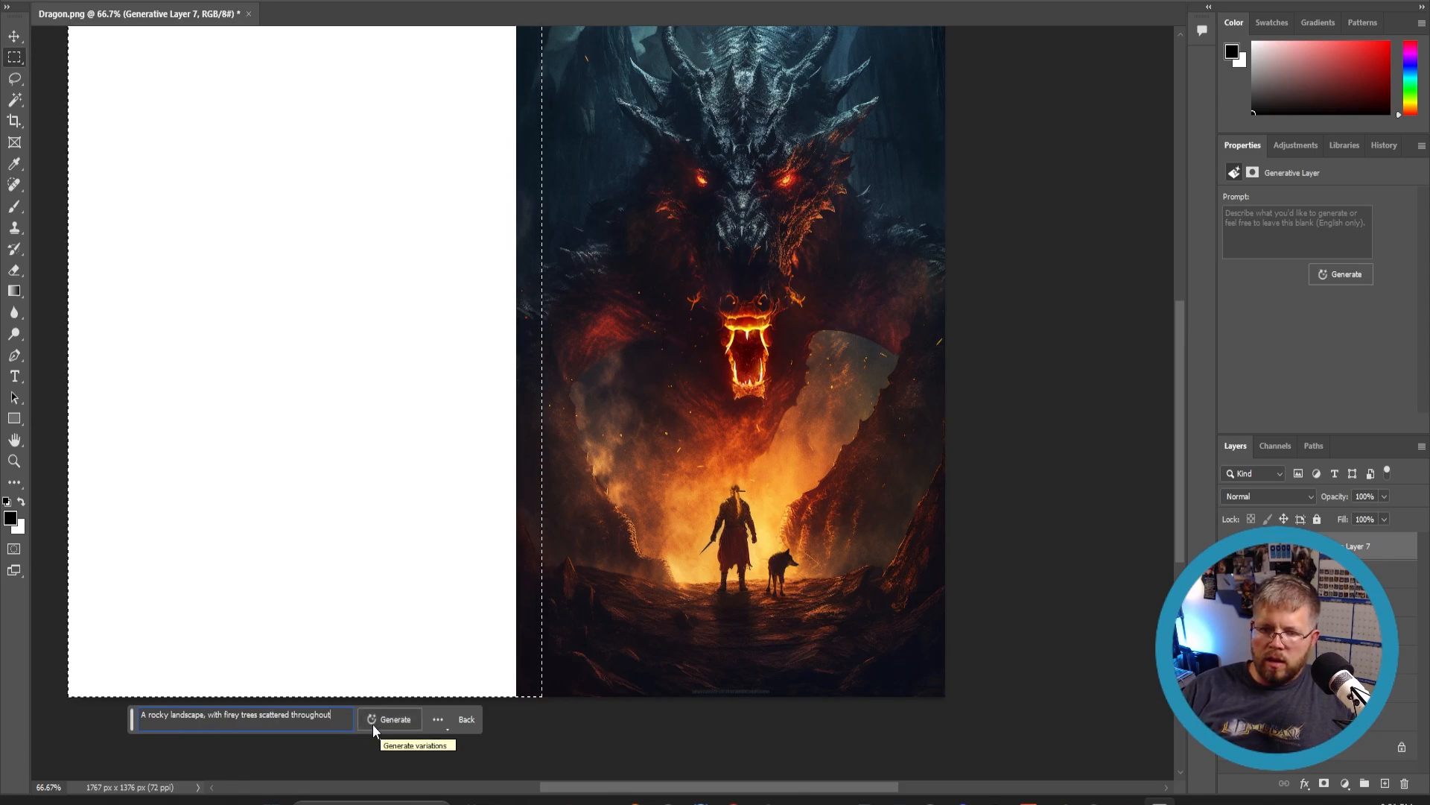
text(in the distance)
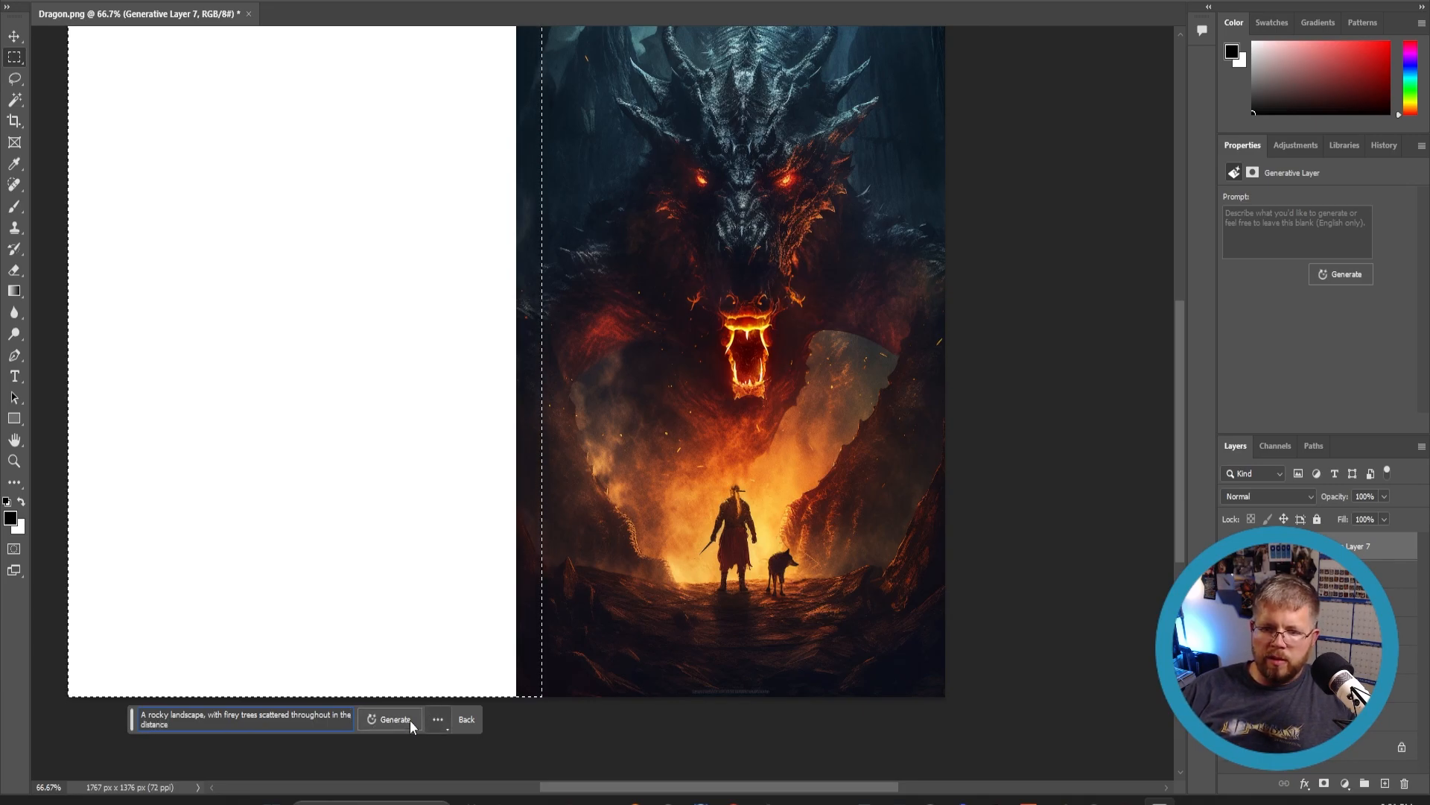
click(409, 719)
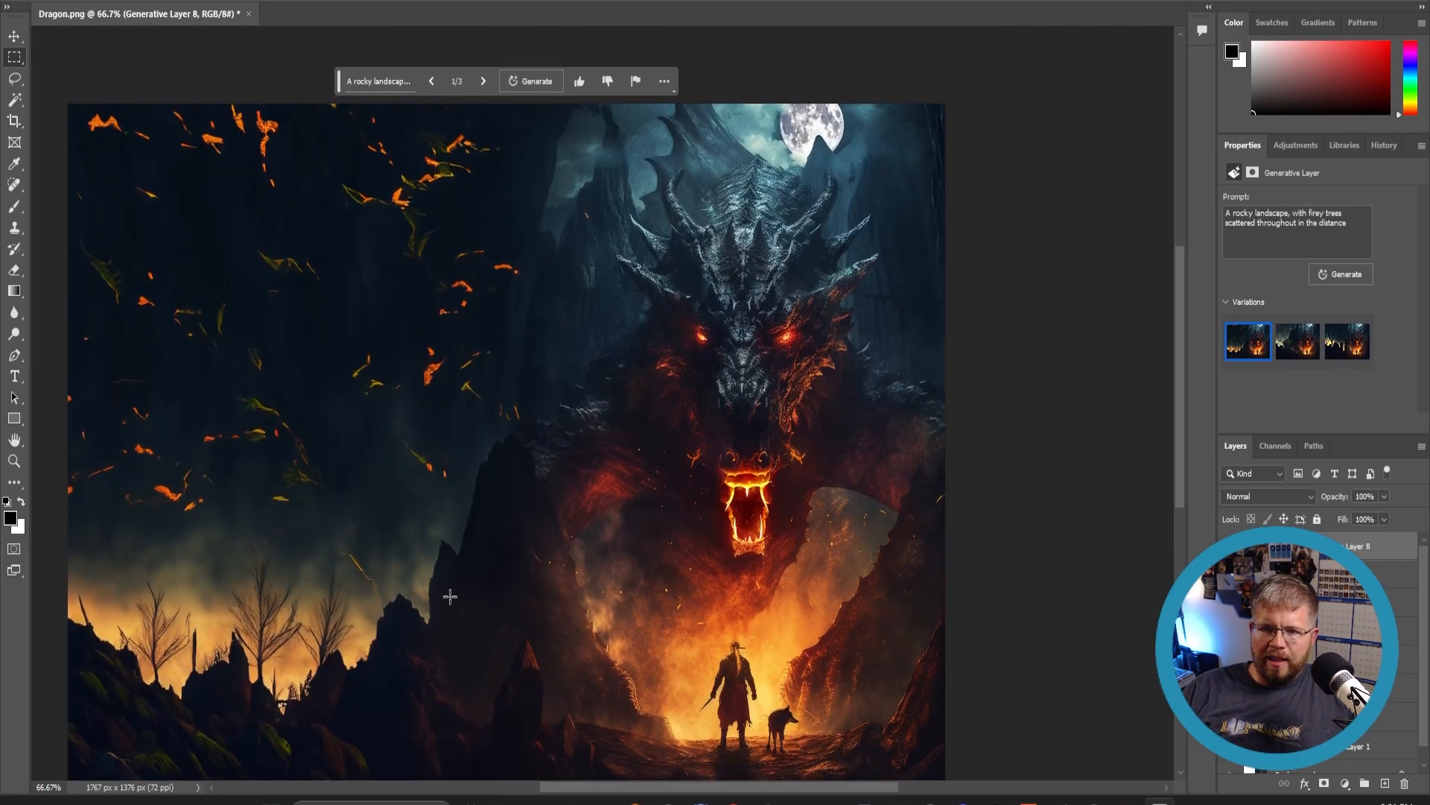
- Compare the rocky landscape variations and keep the second one
scroll(444, 599, up, 2)
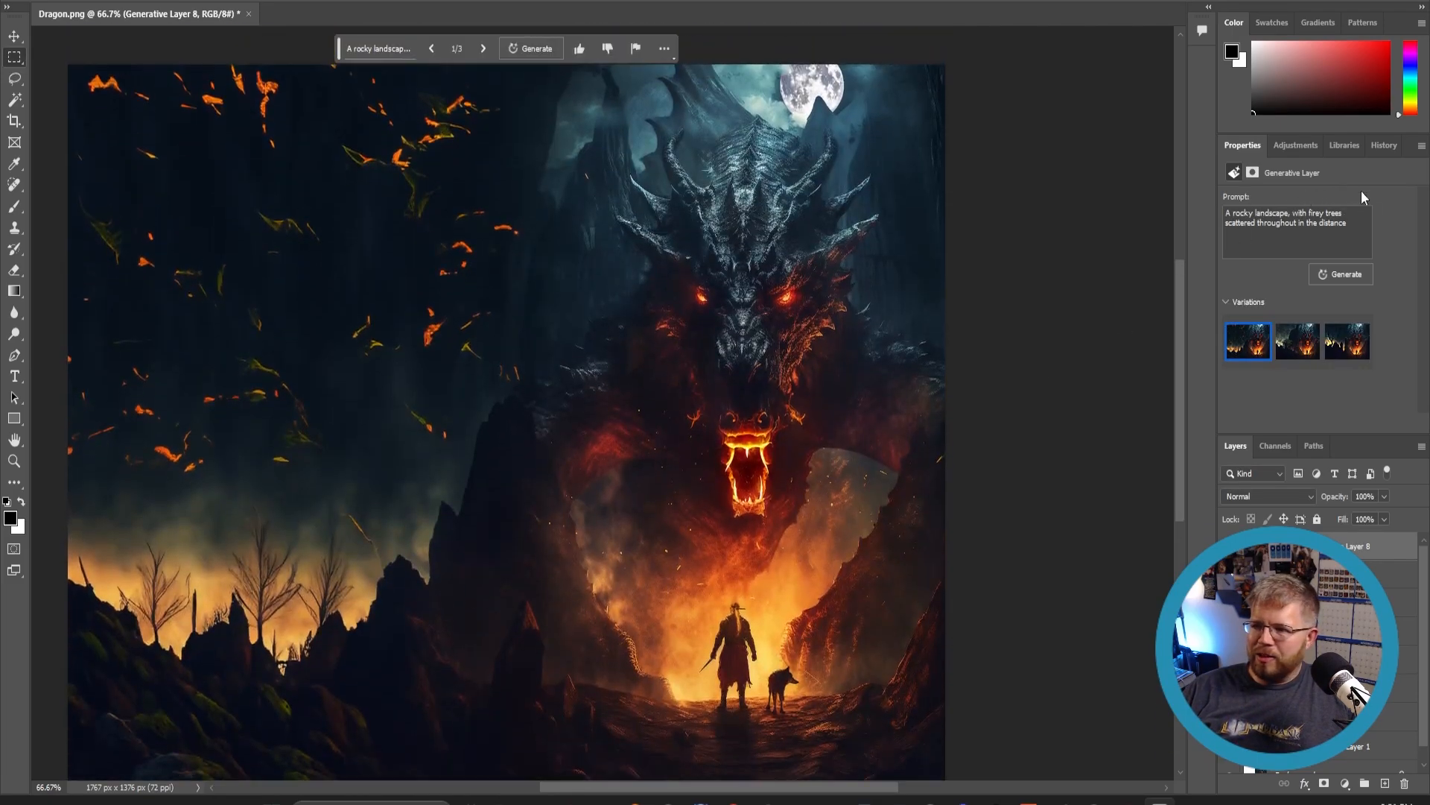
click(1301, 341)
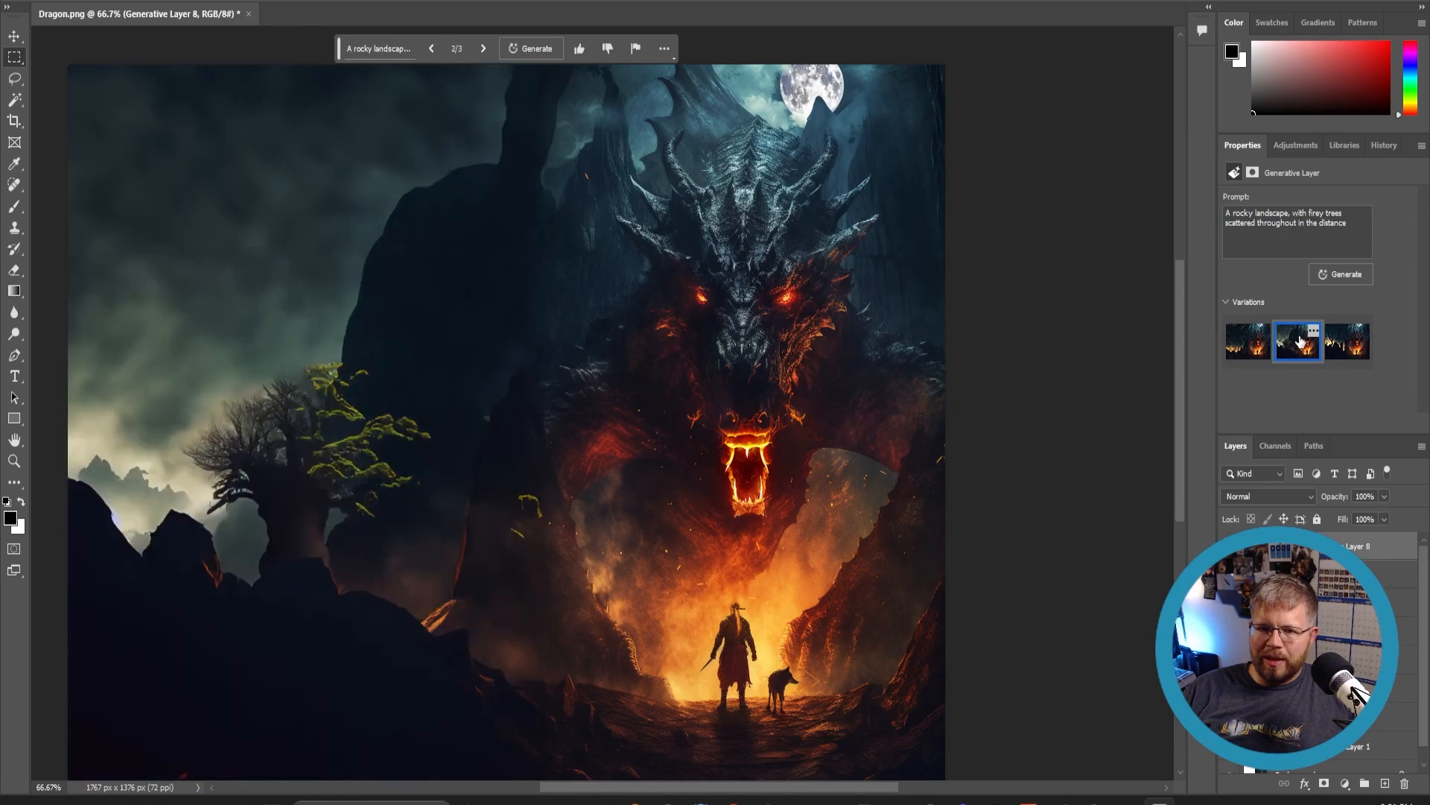
click(1345, 360)
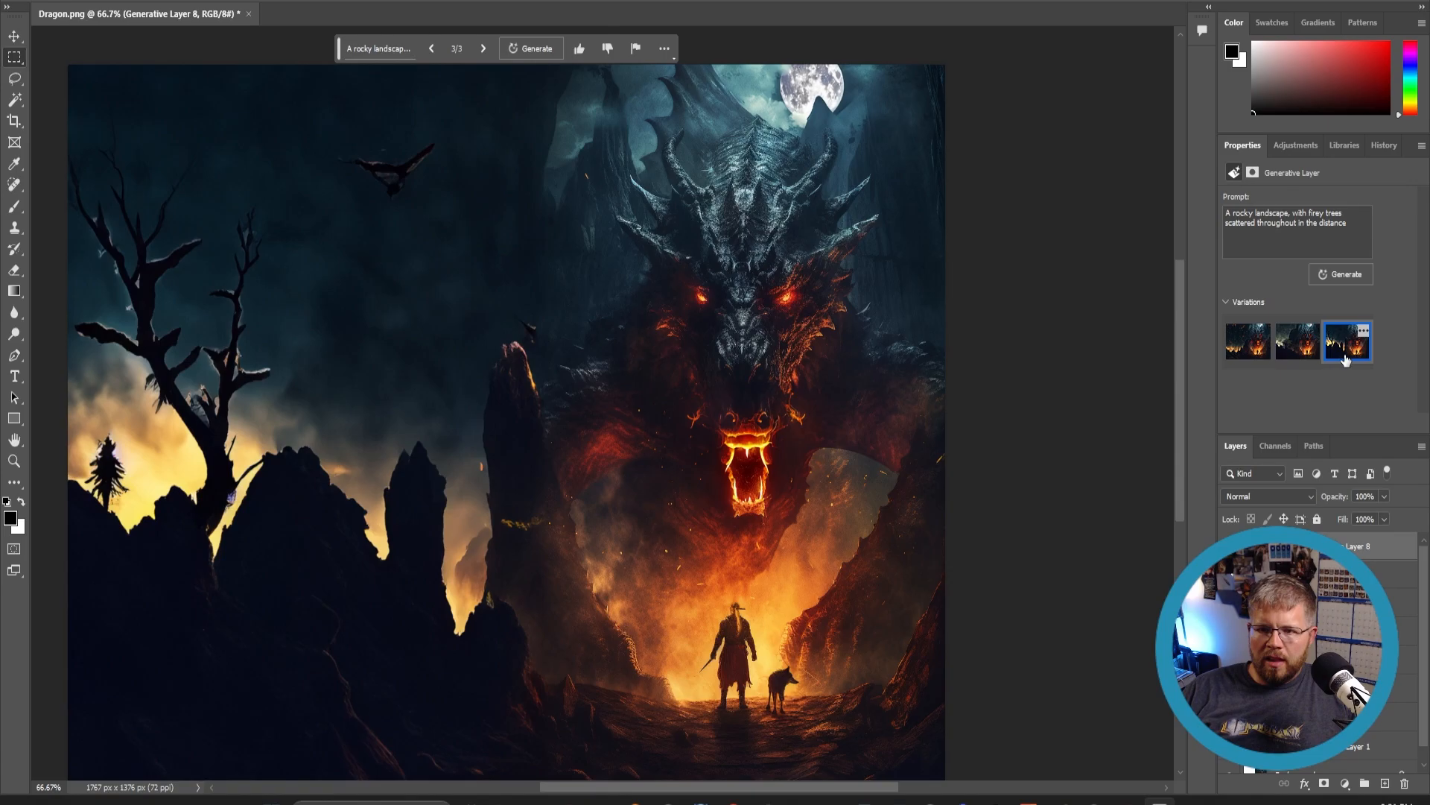
click(1298, 344)
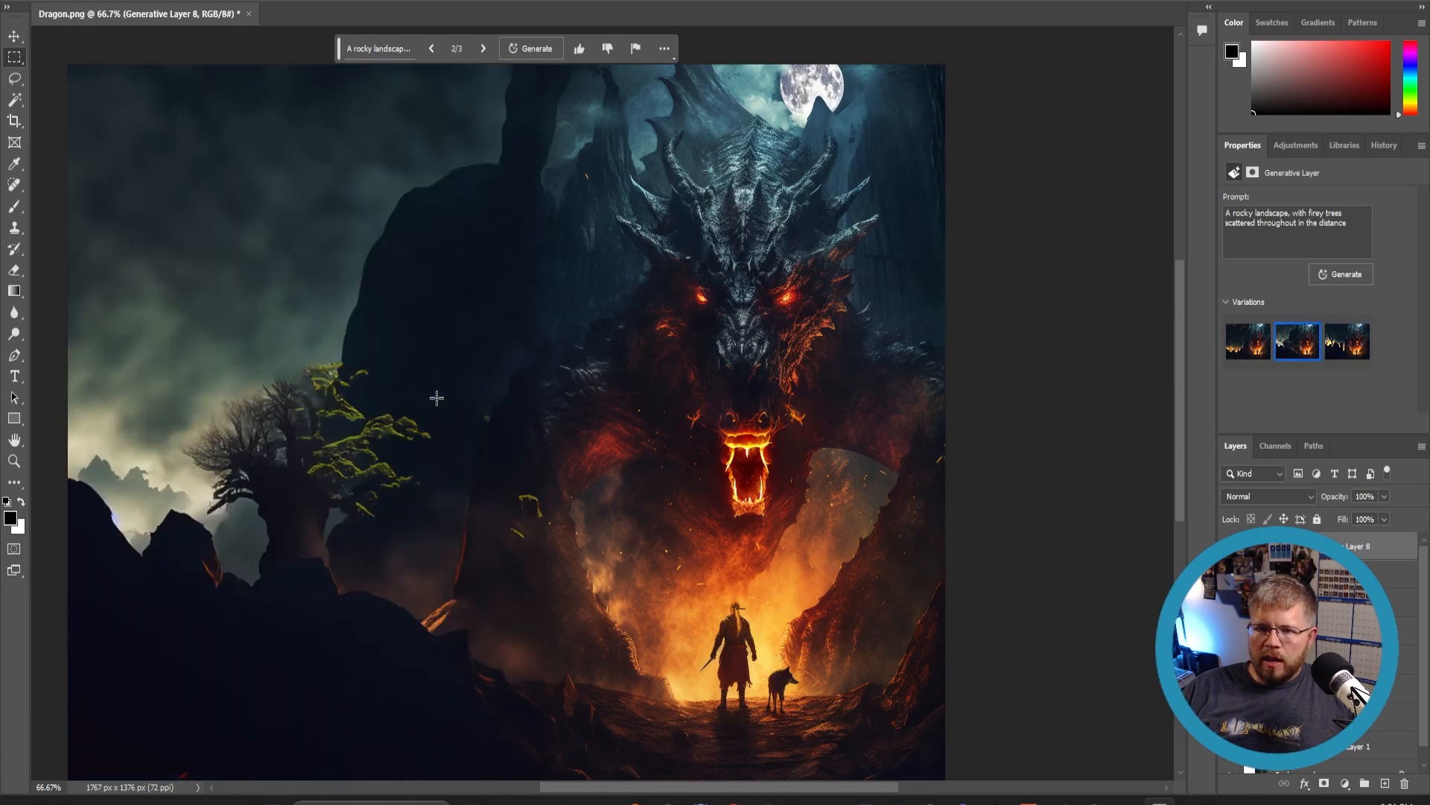
scroll(377, 440, down, 2)
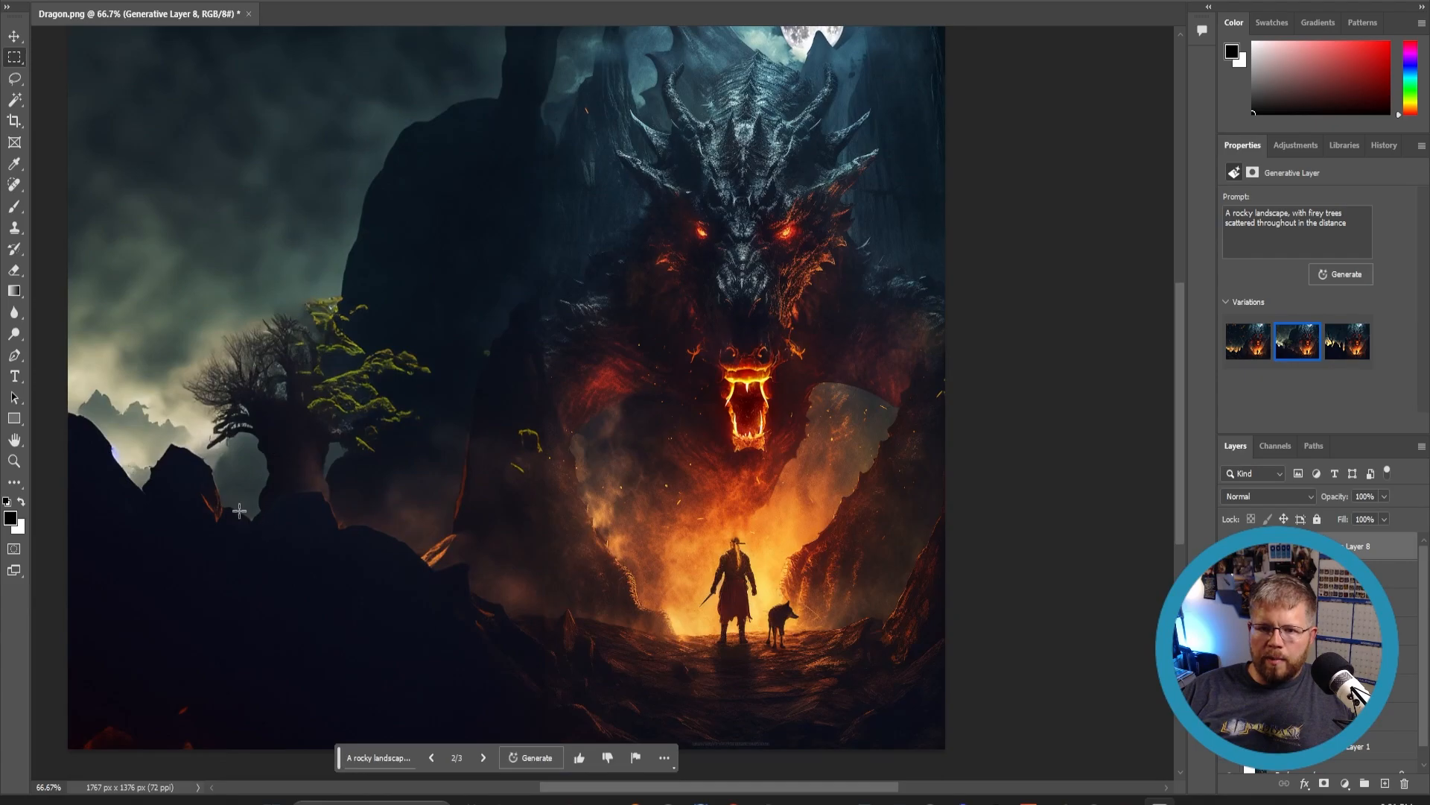
scroll(381, 401, up, 4)
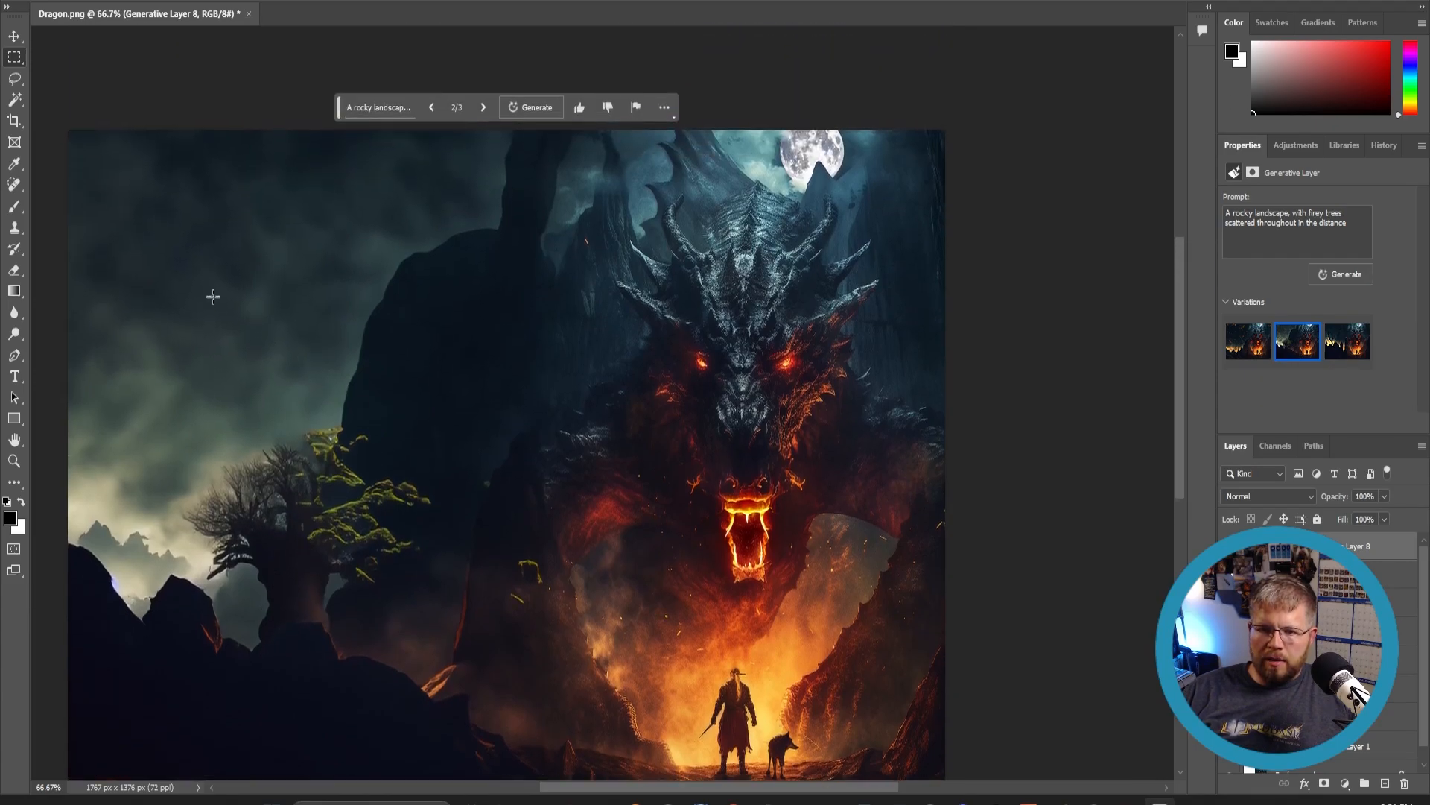
scroll(220, 463, down, 2)
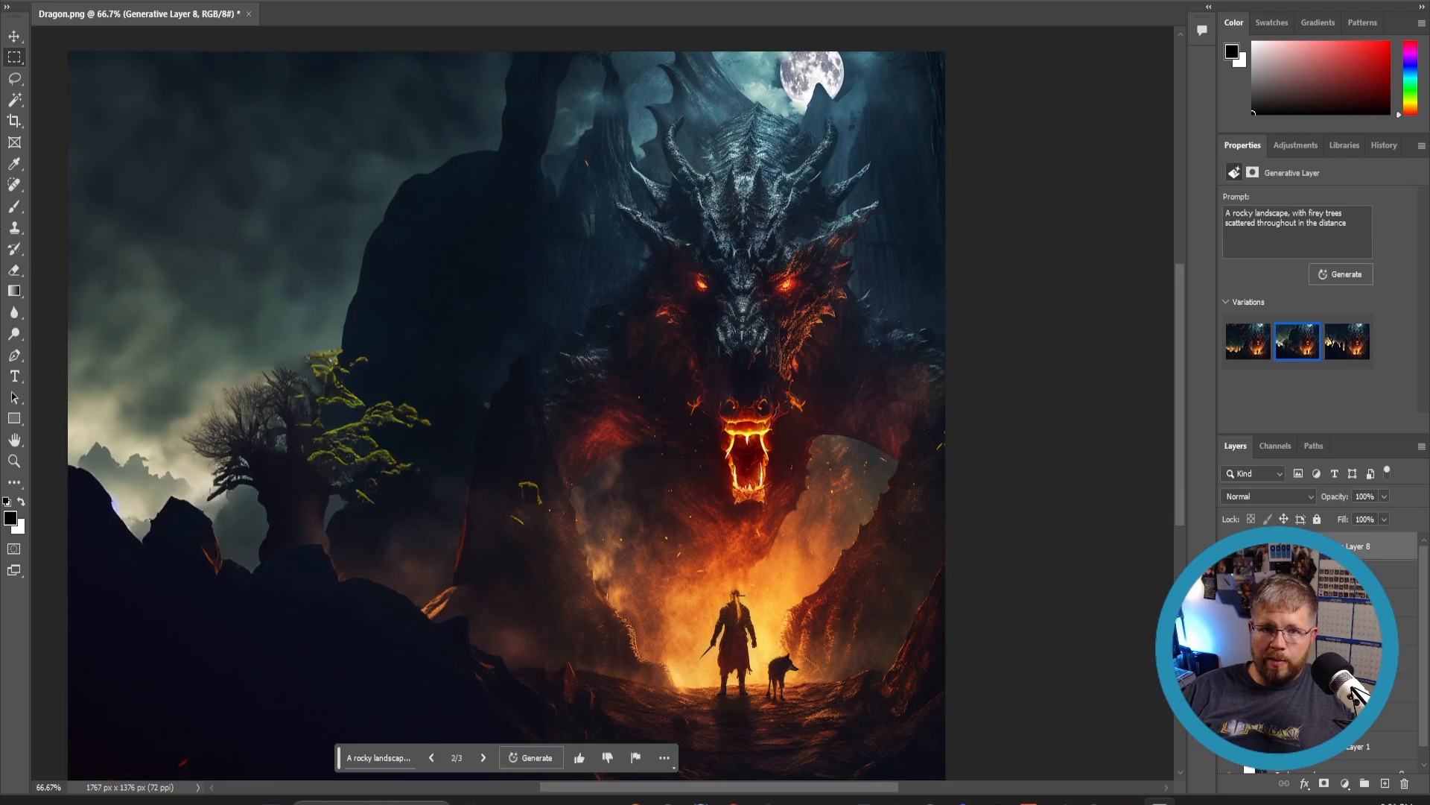
- Lasso around the tree on the left and generative fill it with 'A tree on fire'
click(14, 77)
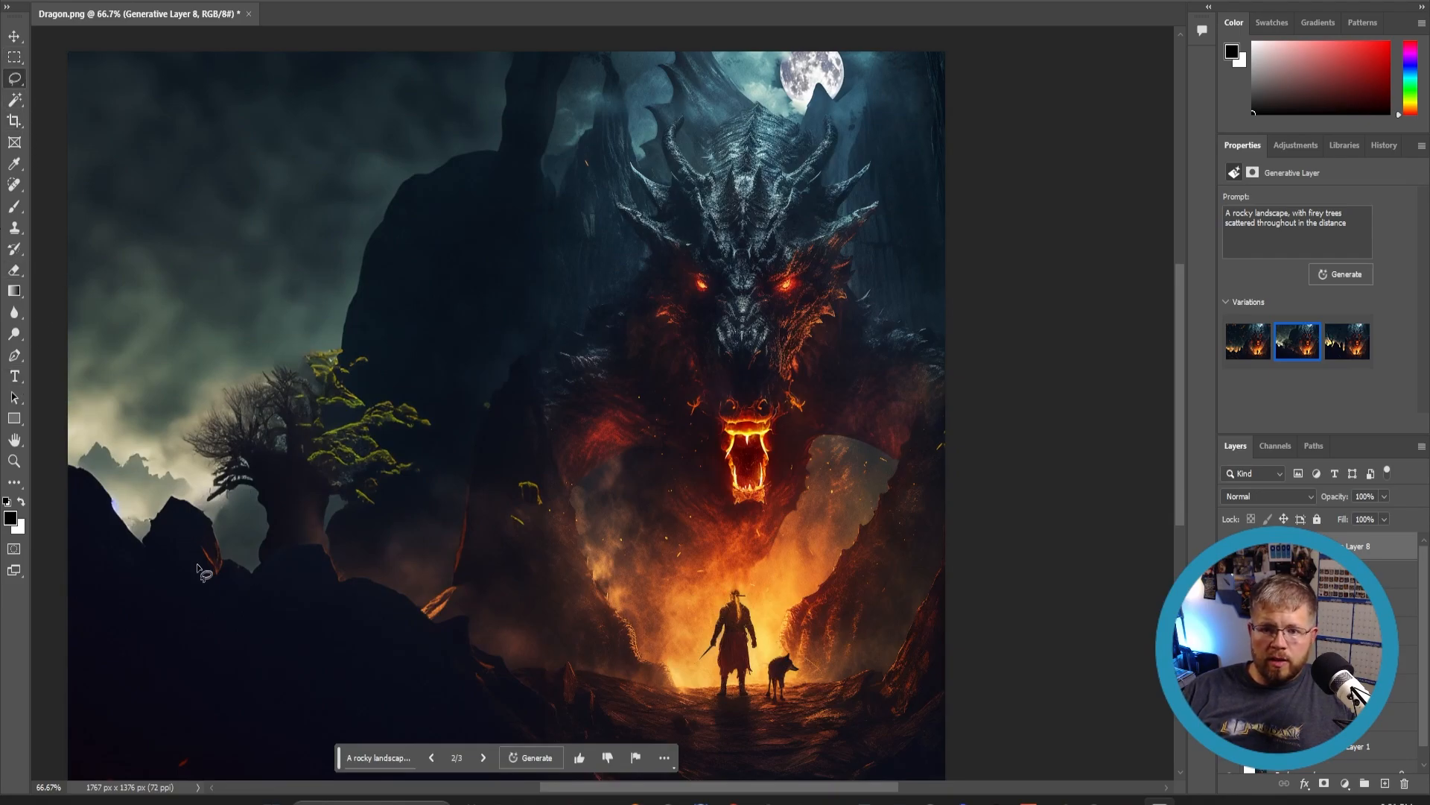
mouse_move(235, 598)
mouse_down()
mouse_move(184, 459)
mouse_move(236, 353)
mouse_move(296, 325)
mouse_move(390, 372)
mouse_move(422, 413)
mouse_move(430, 476)
mouse_move(300, 626)
mouse_move(231, 606)
mouse_up()
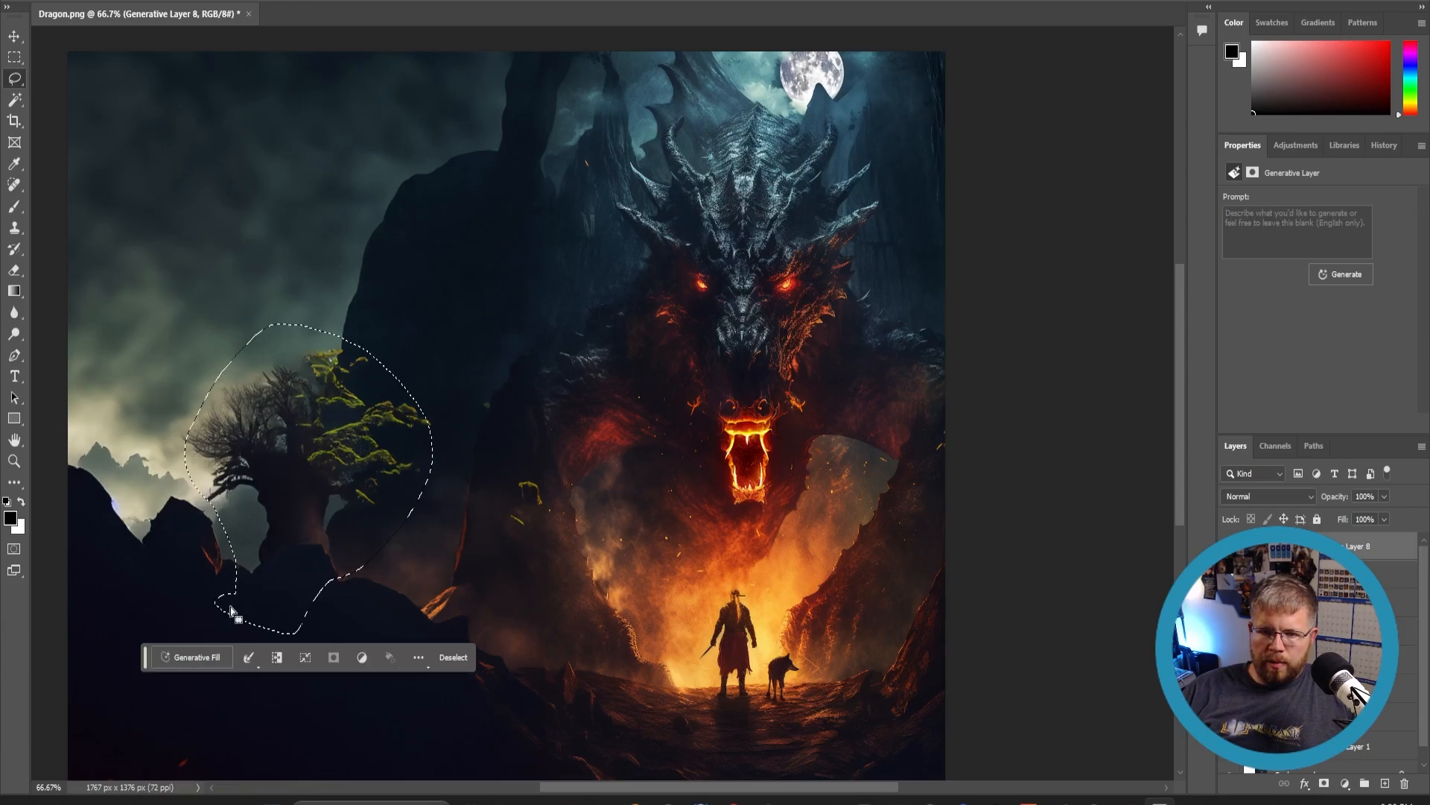
click(213, 656)
text(A t)
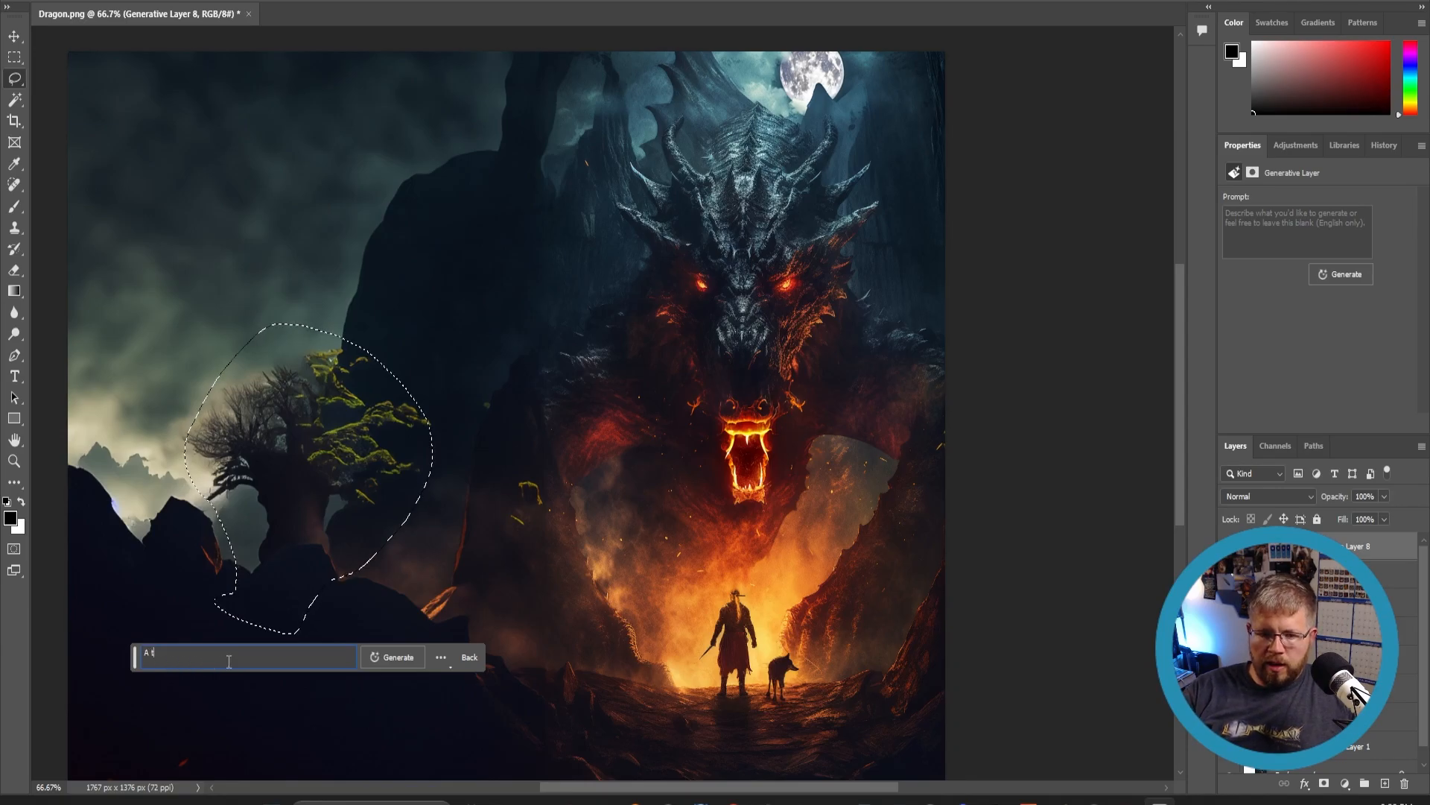
text(ree on fire)
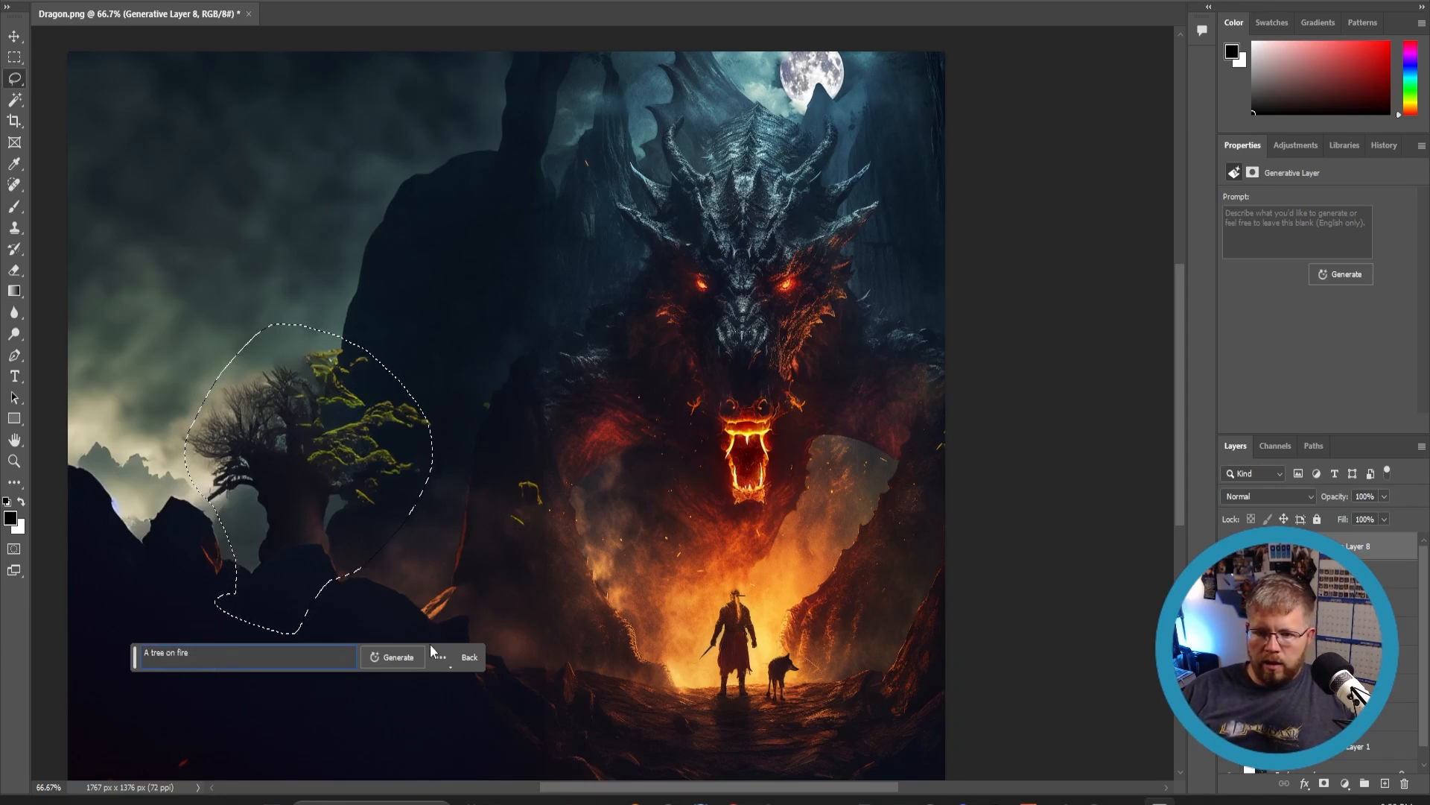
click(409, 658)
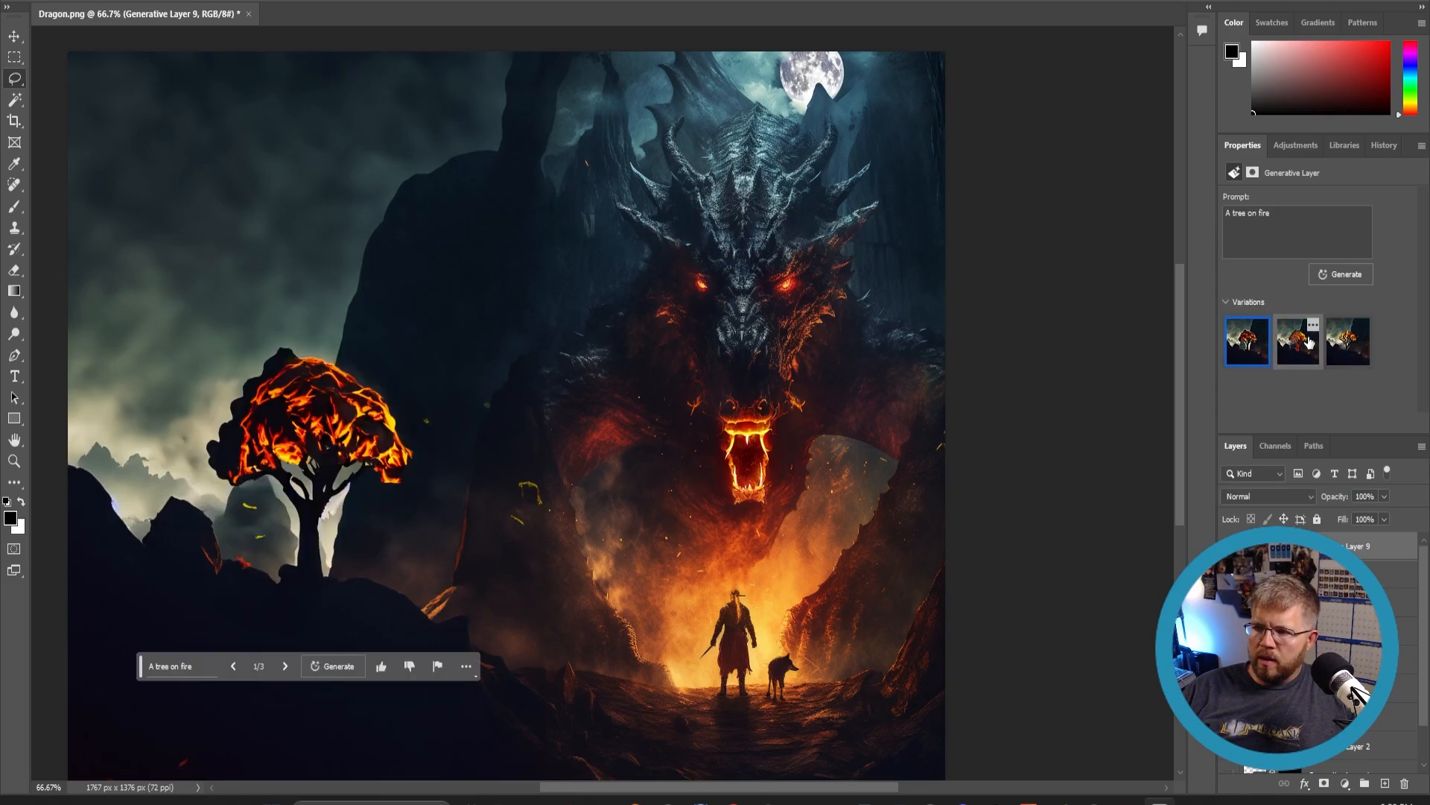
- Compare the burning tree variations and keep the third one
click(1309, 342)
click(1345, 349)
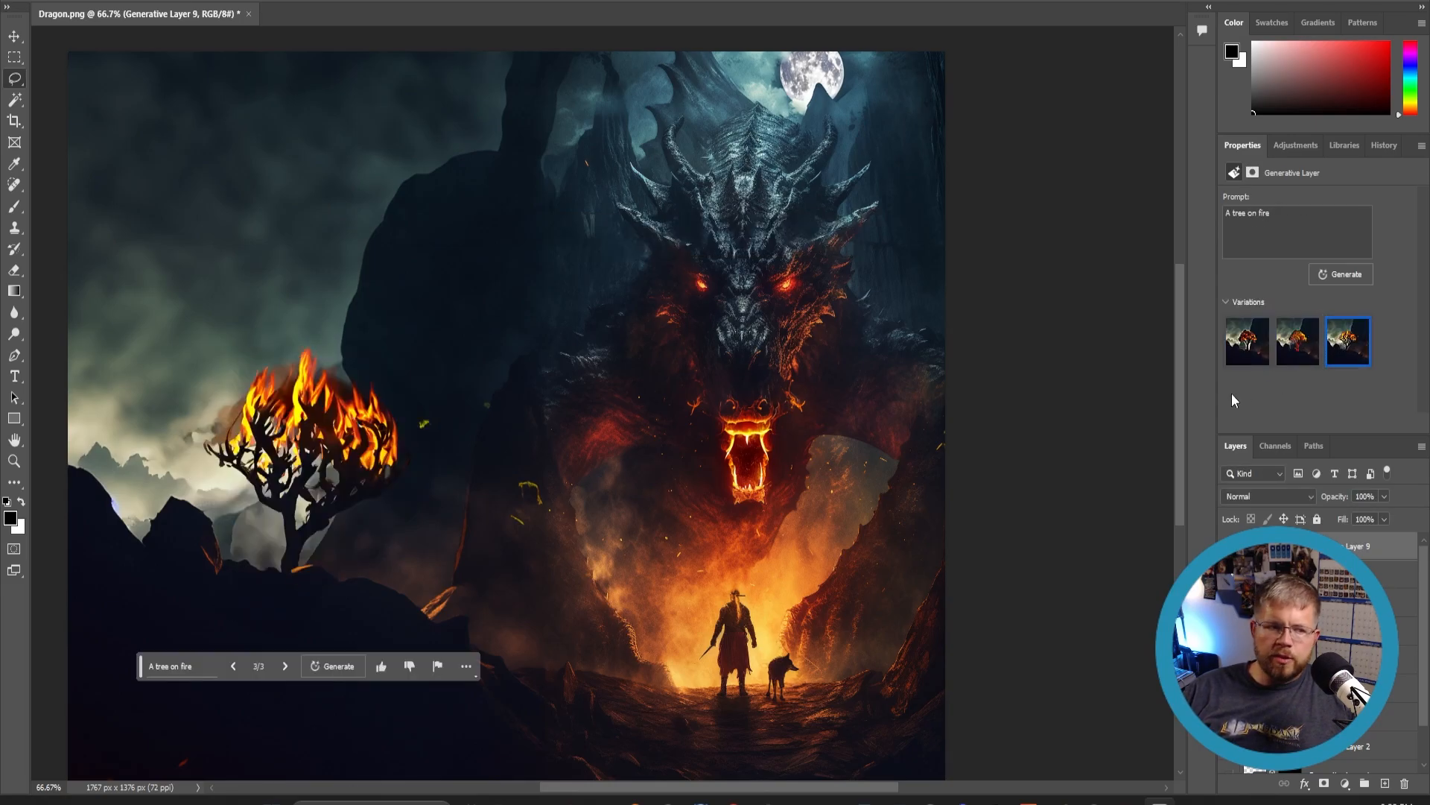
scroll(430, 536, down, 3)
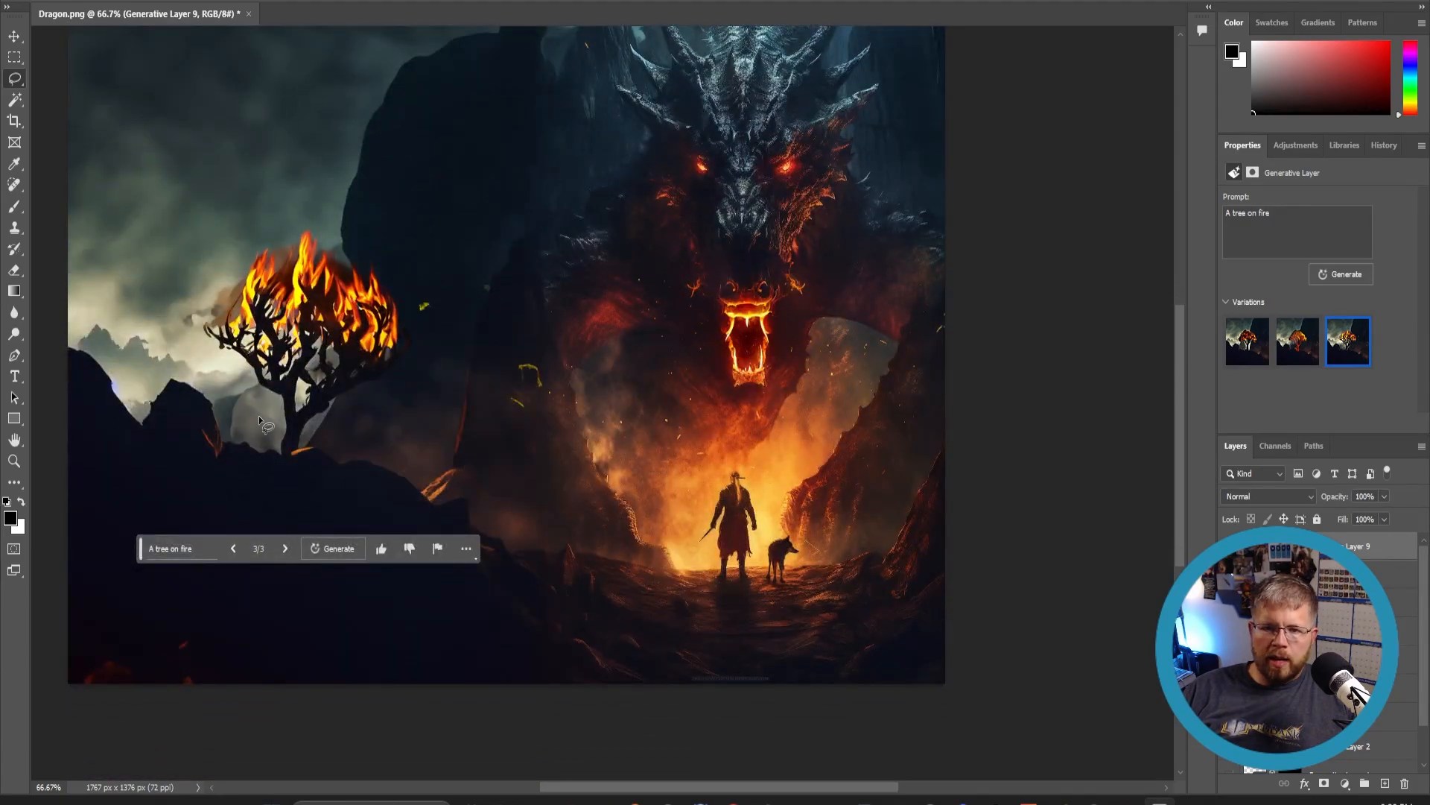
scroll(258, 416, up, 2)
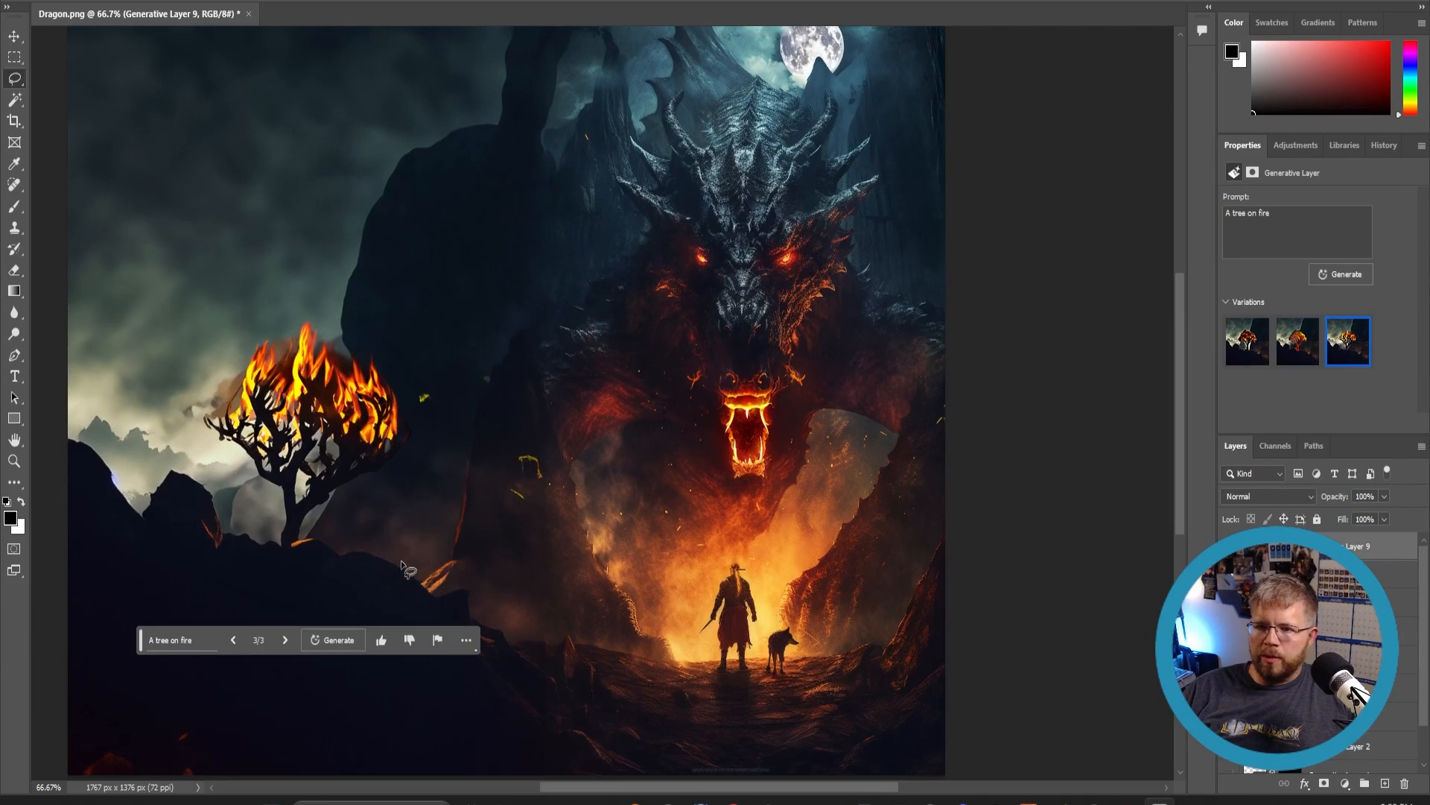
scroll(402, 568, up, 4)
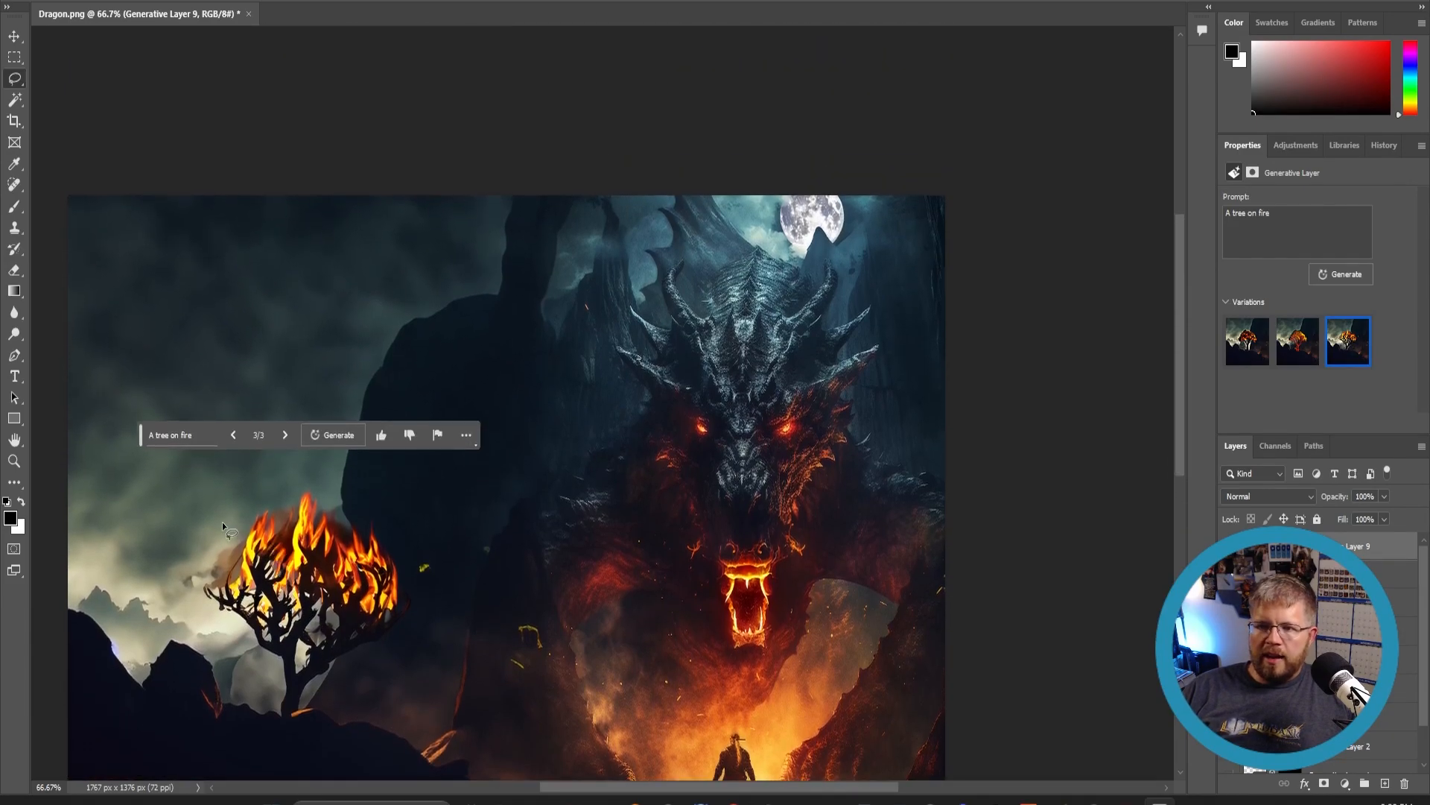
scroll(222, 521, down, 6)
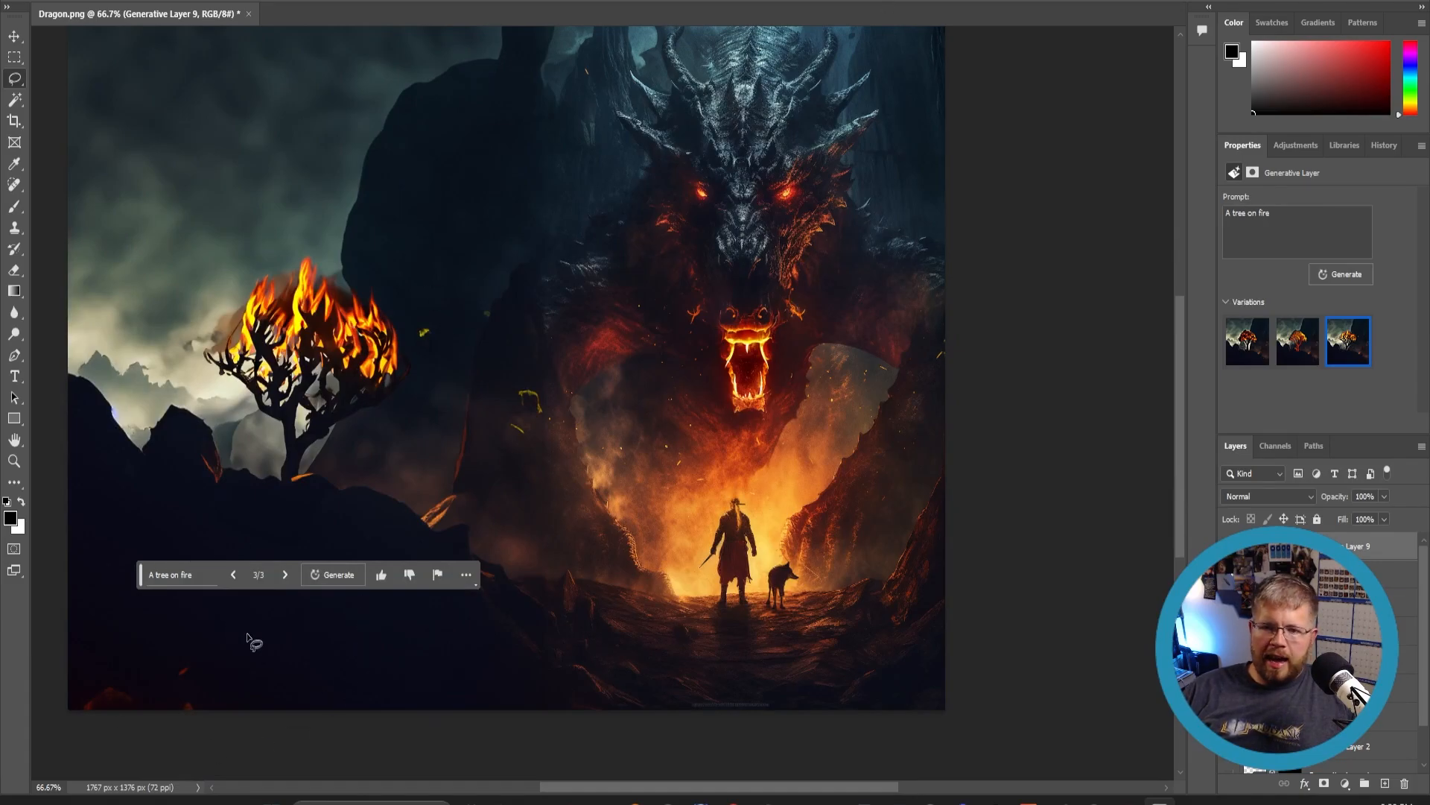
scroll(249, 596, up, 2)
scroll(256, 565, up, 2)
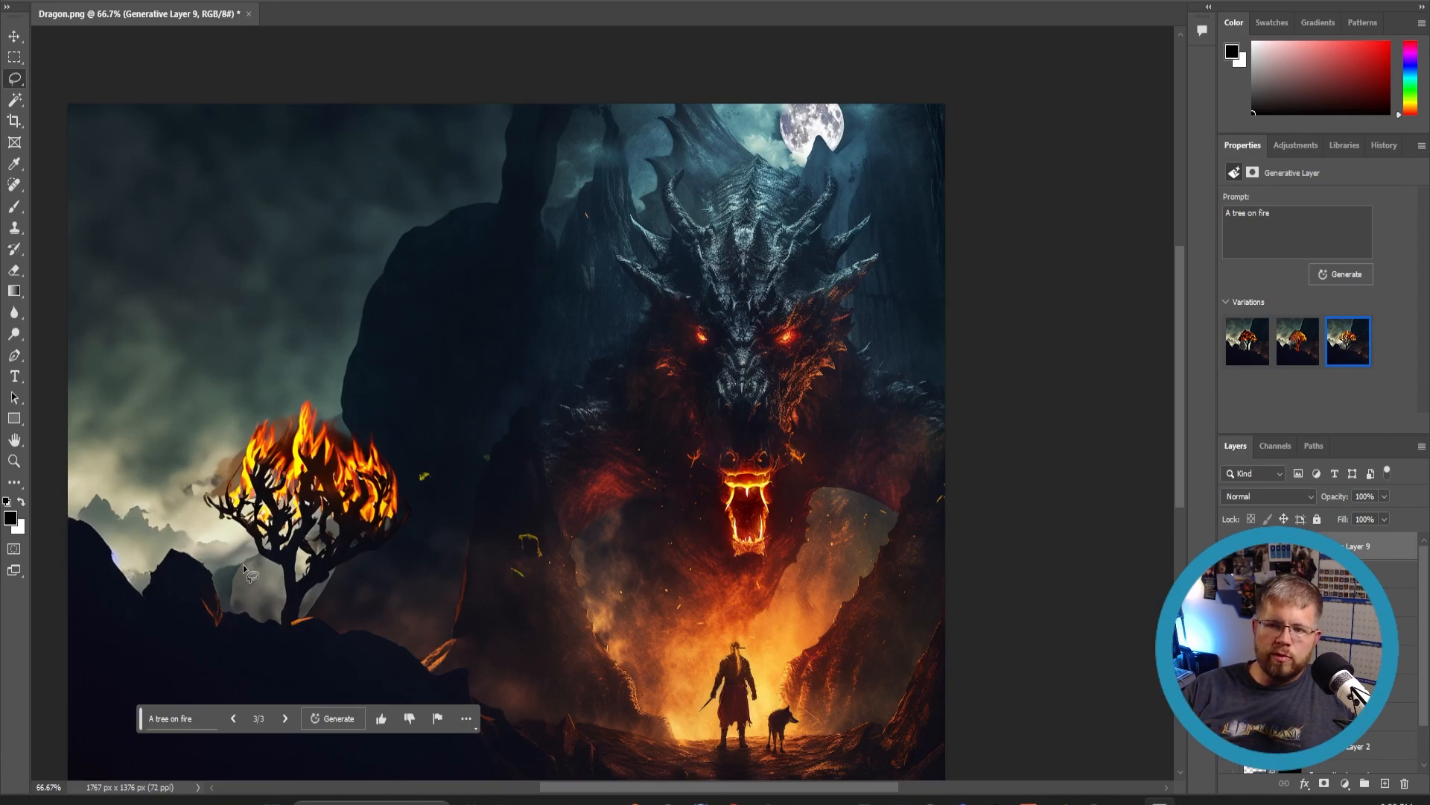
scroll(458, 521, down, 1)
scroll(465, 505, down, 4)
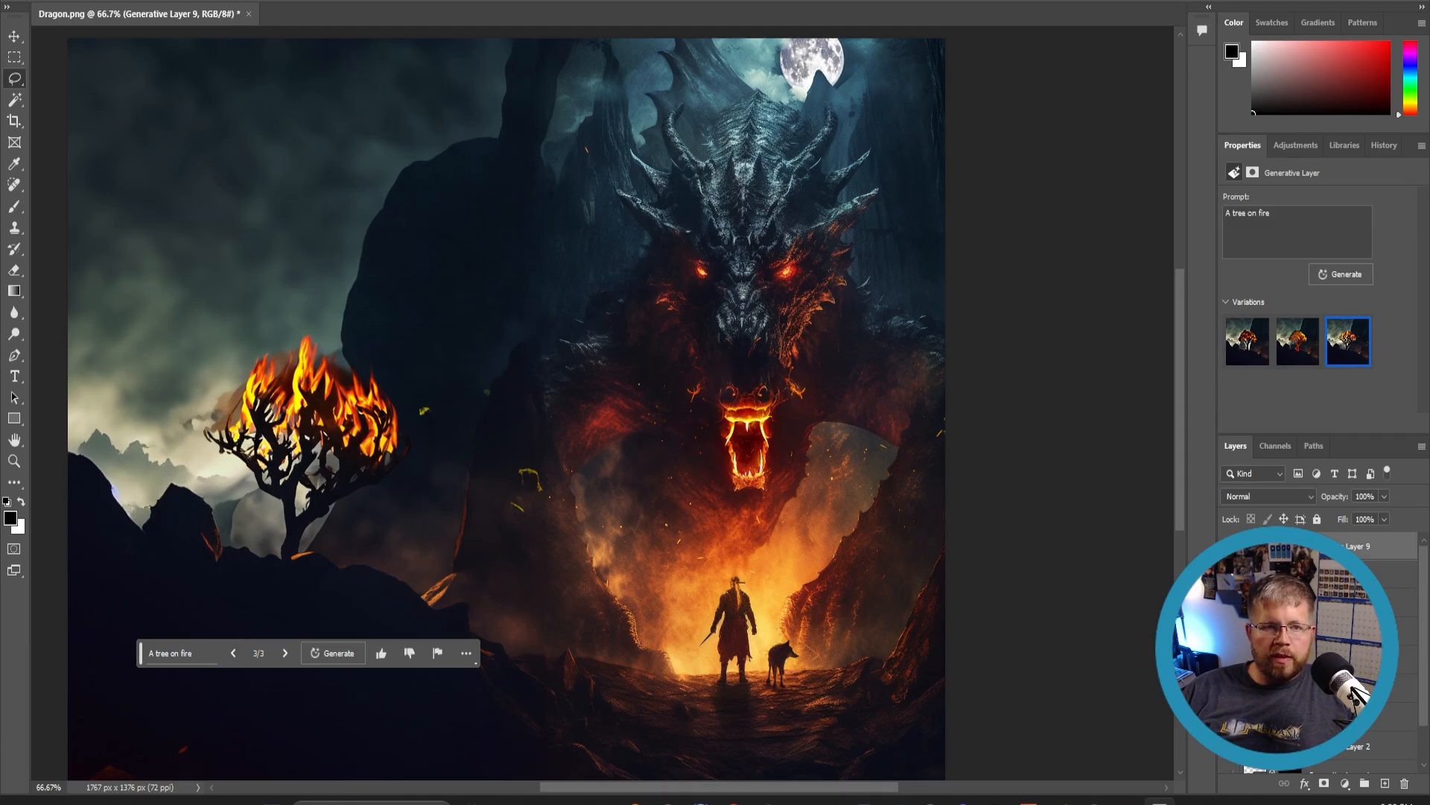
- Open the Sandpiper Side.png image in a new document tab
drag(1, 119, 359, 11)
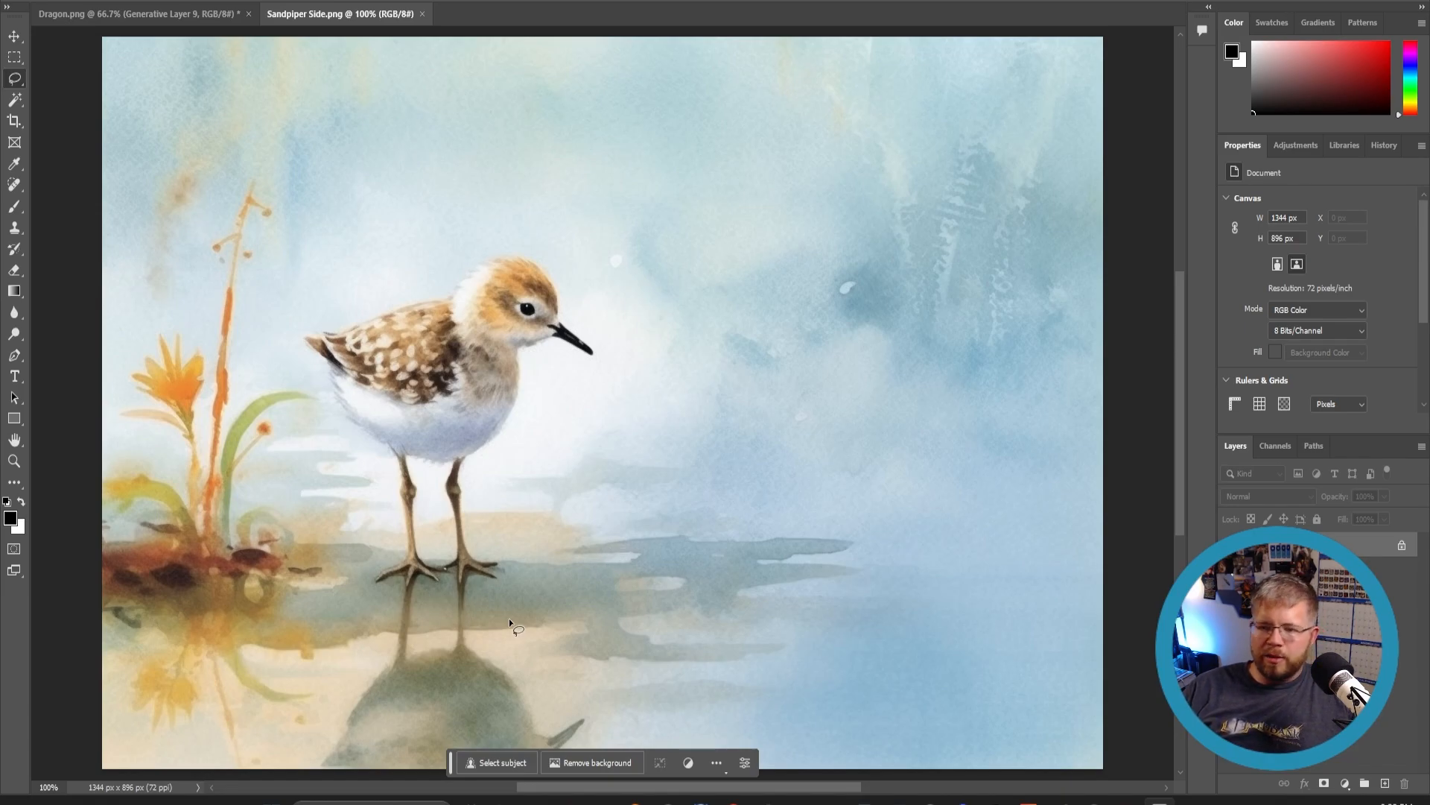
- Lasso the empty area right of the sandpiper and generative fill it with 'A sea turtle in a watercolor style, warm colors'
scroll(731, 580, down, 2)
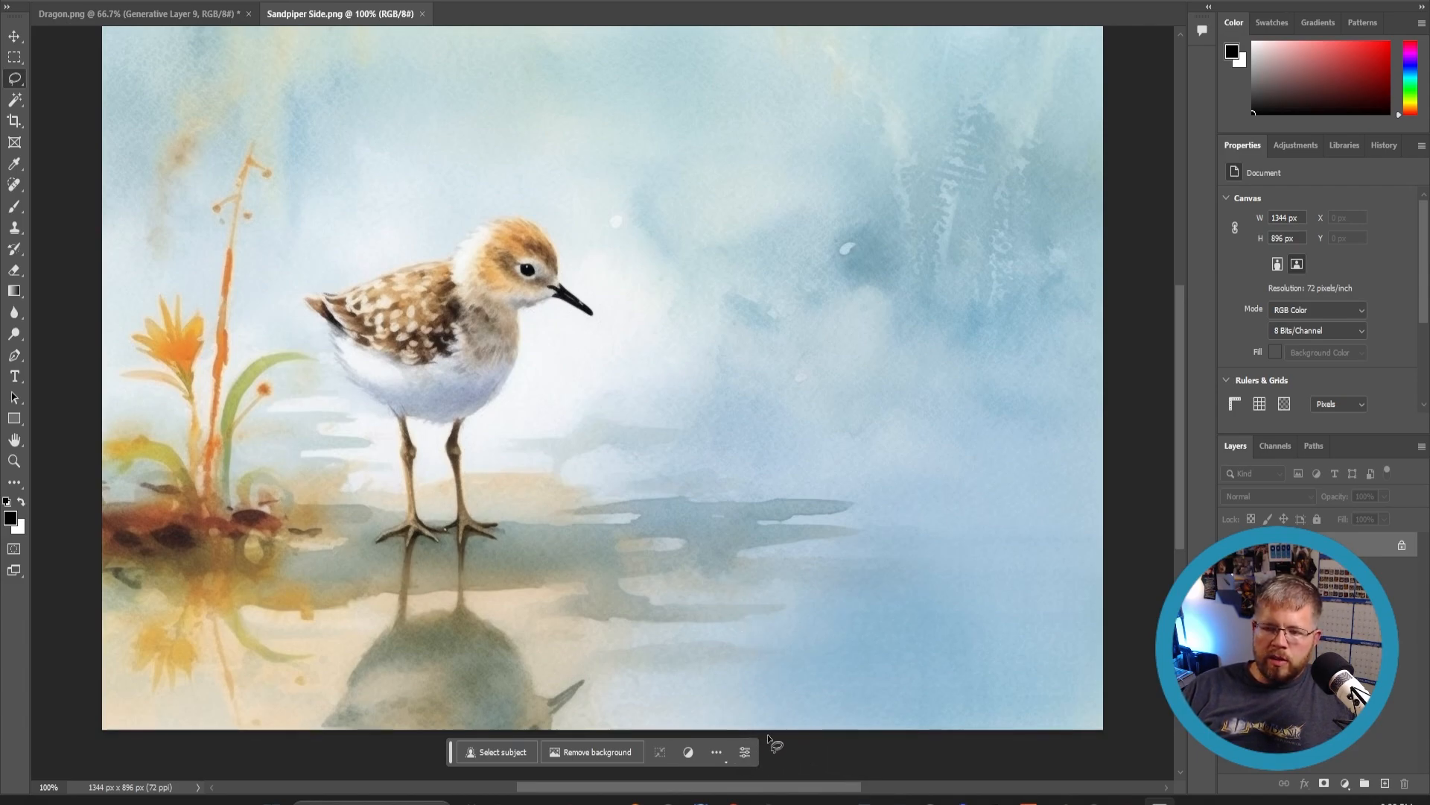
mouse_move(766, 743)
mouse_down()
mouse_move(665, 694)
mouse_move(605, 631)
mouse_up()
mouse_move(597, 365)
mouse_down()
mouse_move(641, 328)
mouse_move(751, 155)
mouse_move(847, 140)
mouse_move(975, 202)
mouse_up()
drag(1104, 377, 1131, 469)
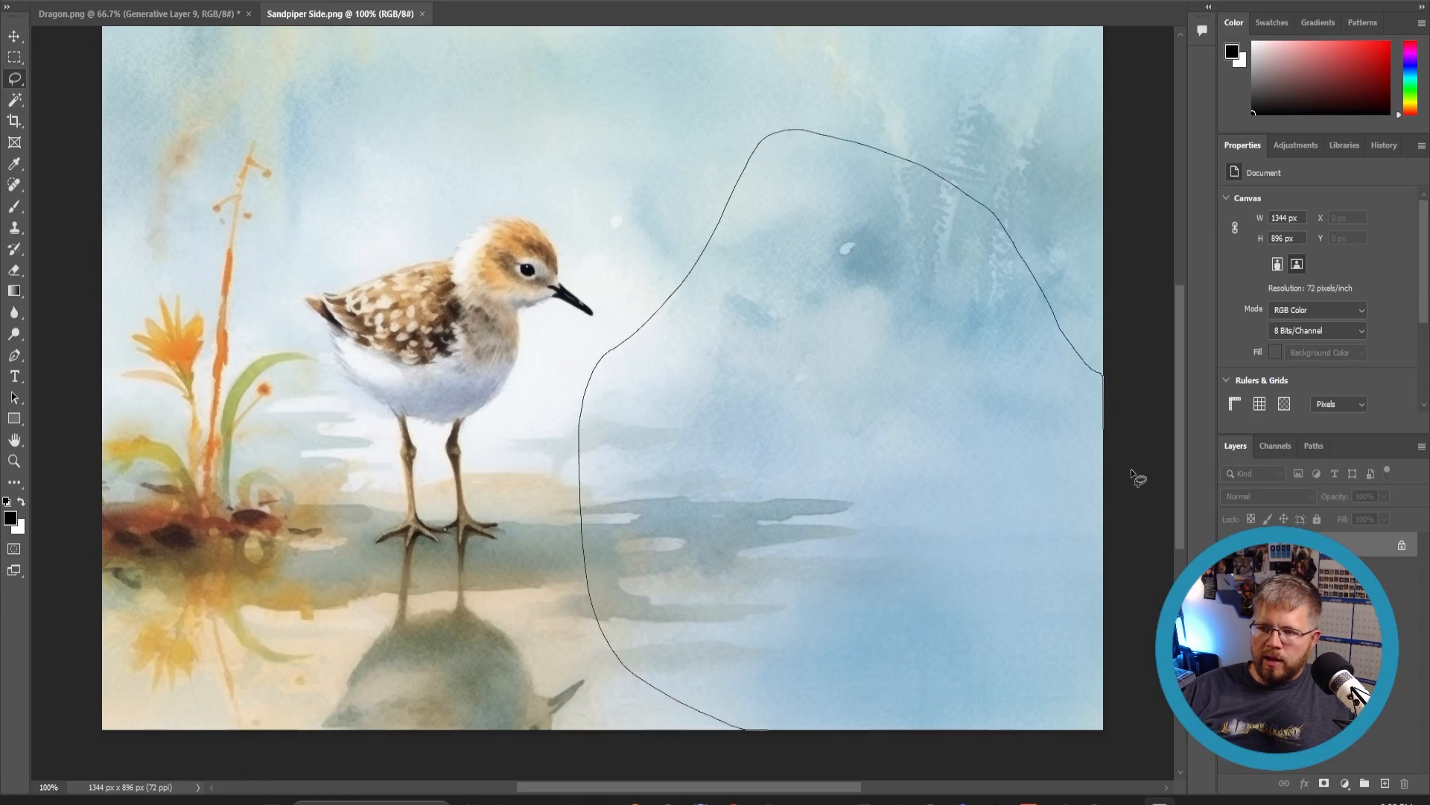
mouse_move(1111, 676)
mouse_down()
mouse_move(1102, 739)
mouse_move(1083, 755)
mouse_move(739, 735)
mouse_up()
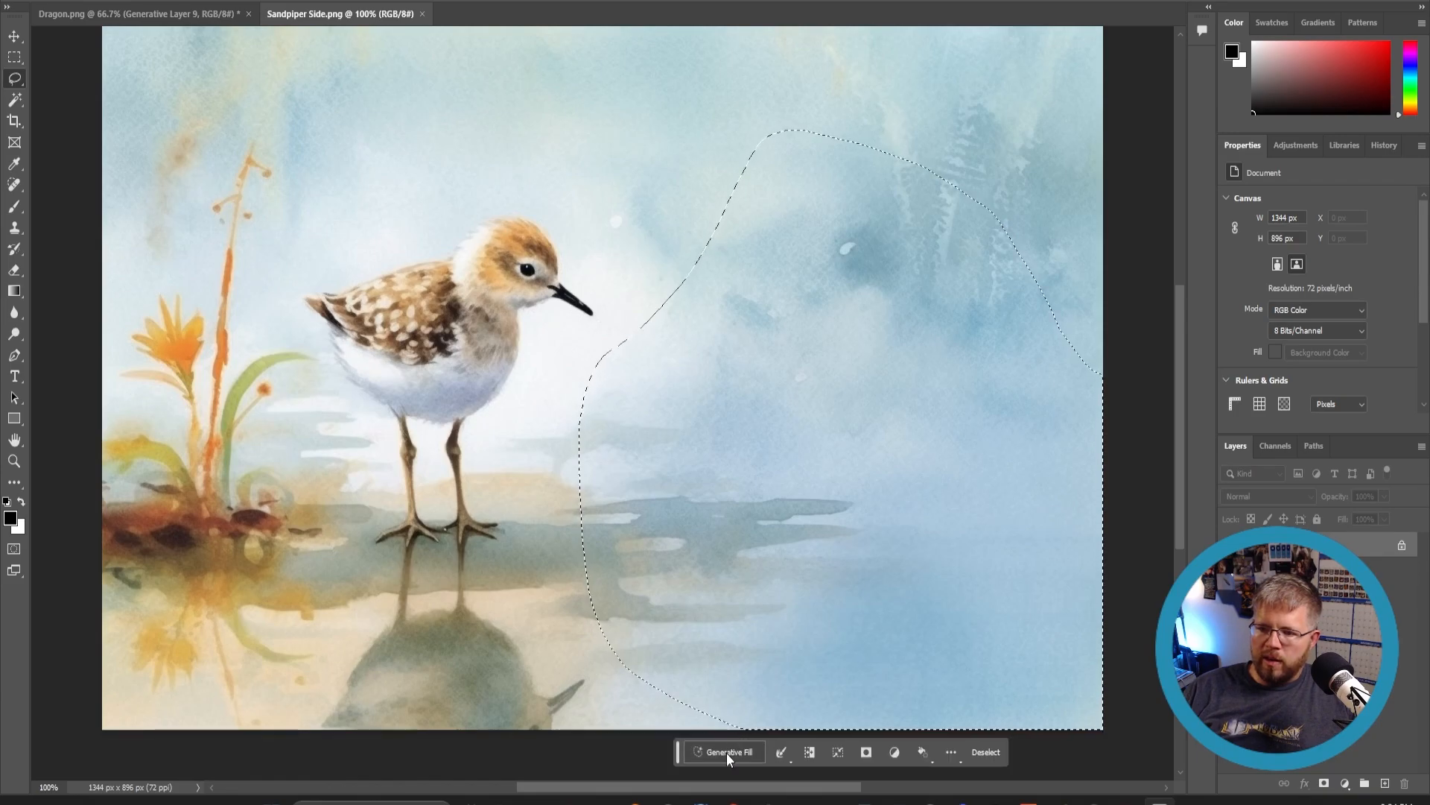
click(726, 752)
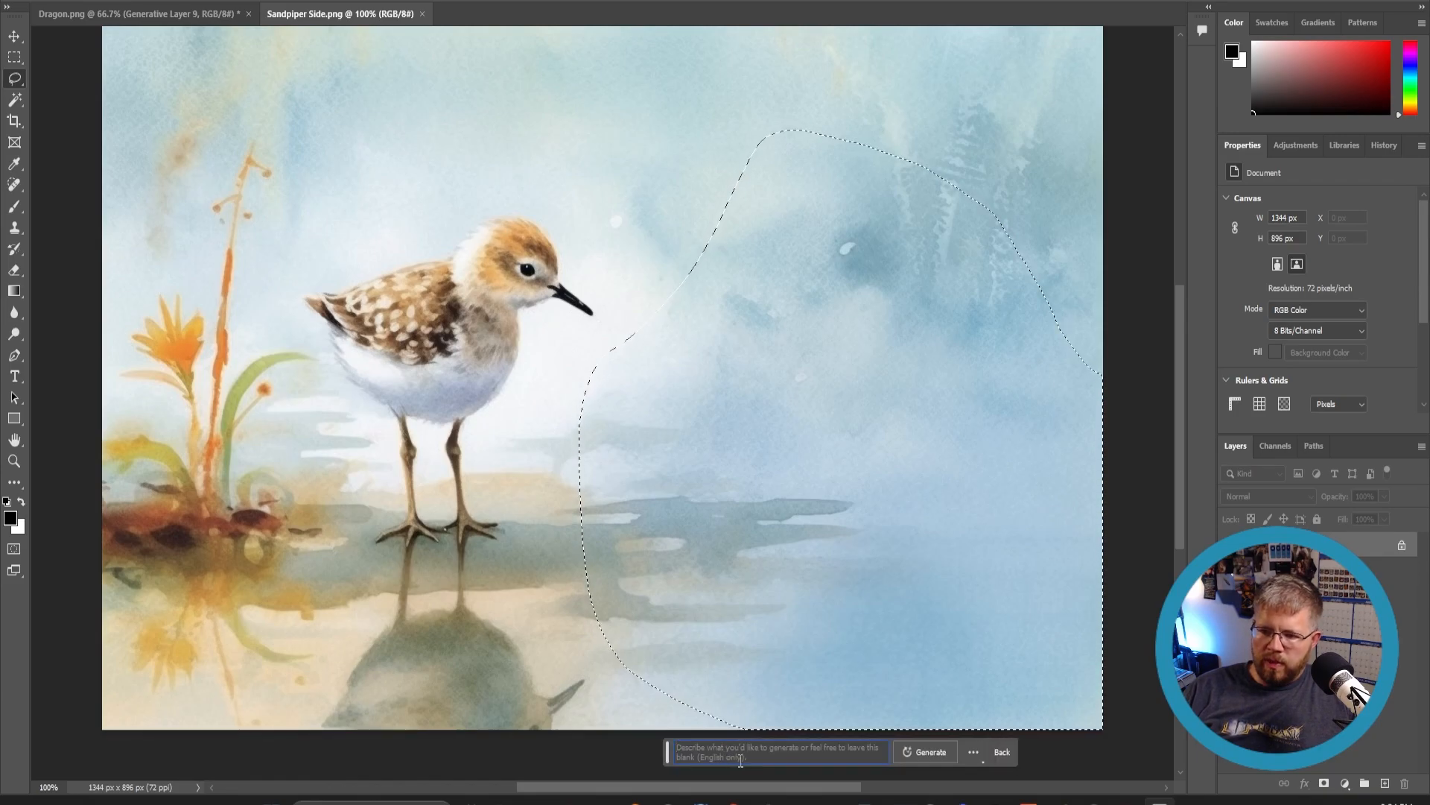
text(A)
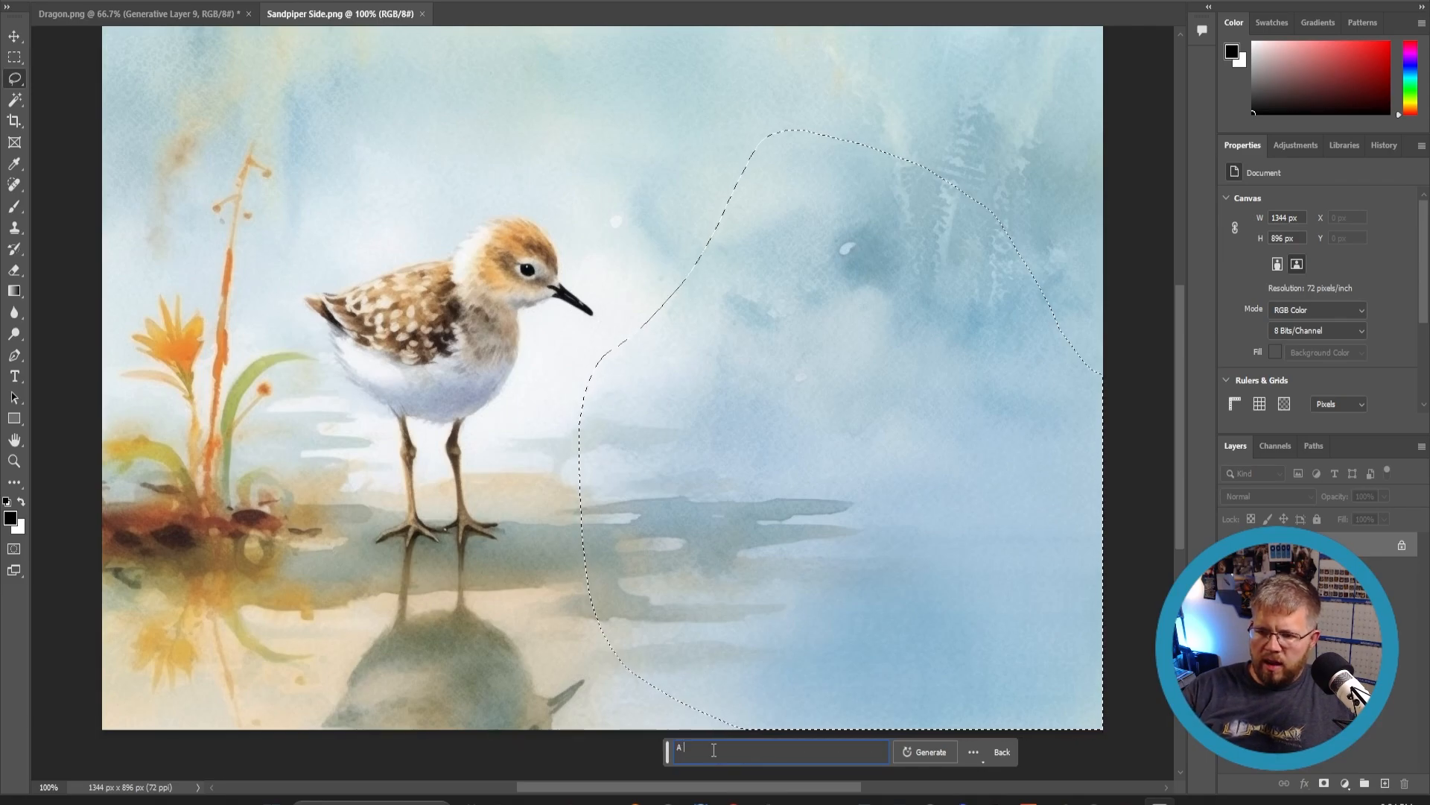
text( seaturtle)
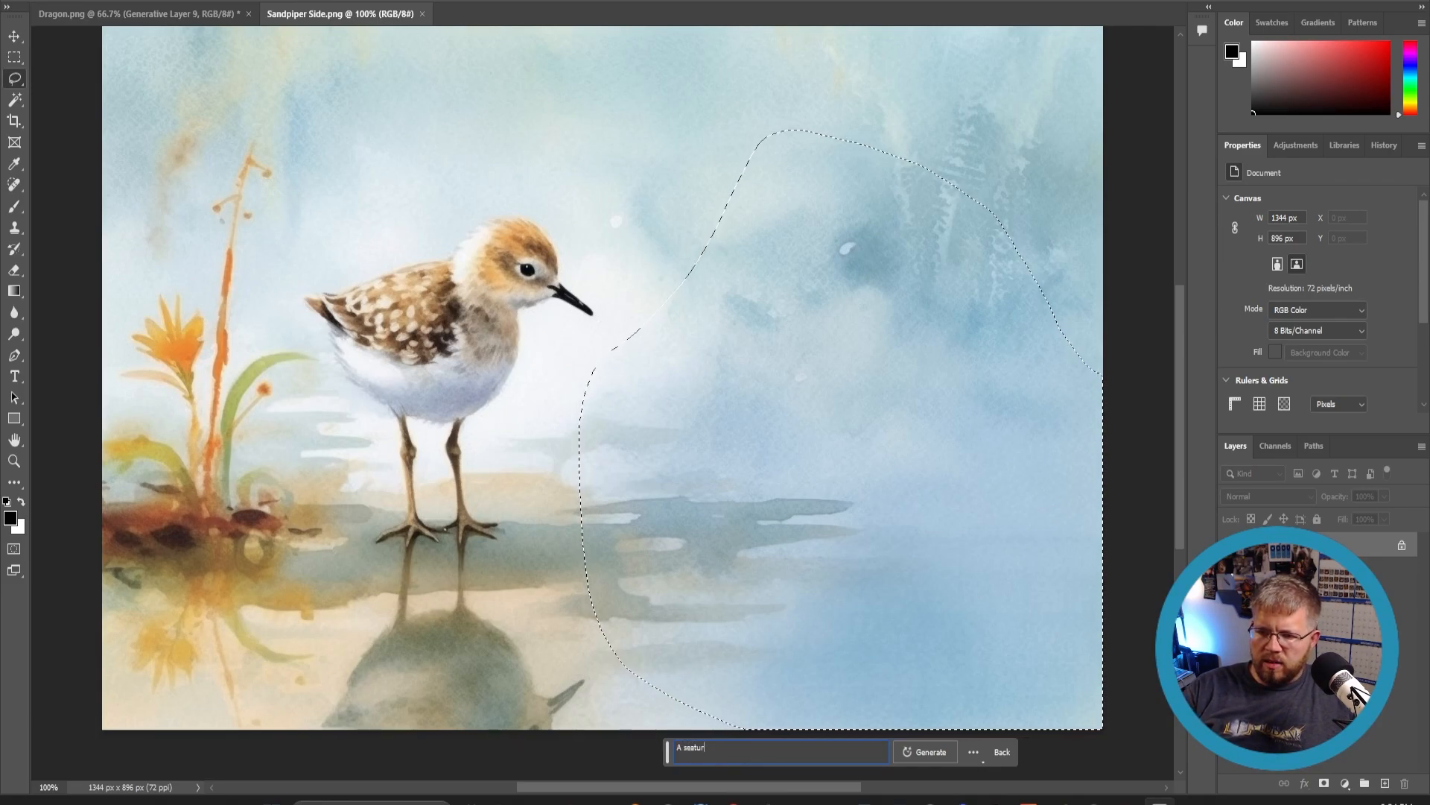
text( in a wat)
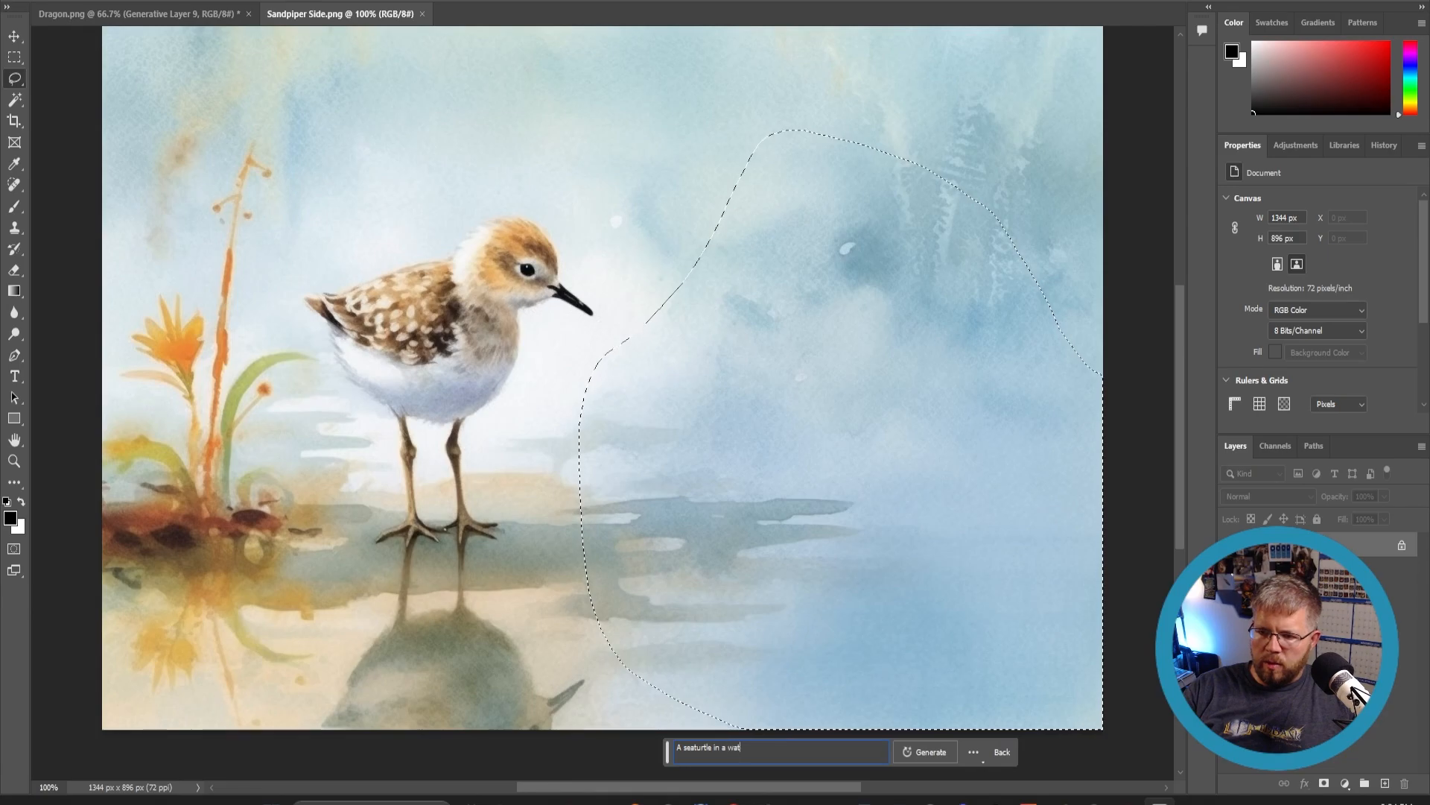
text(ercolor style)
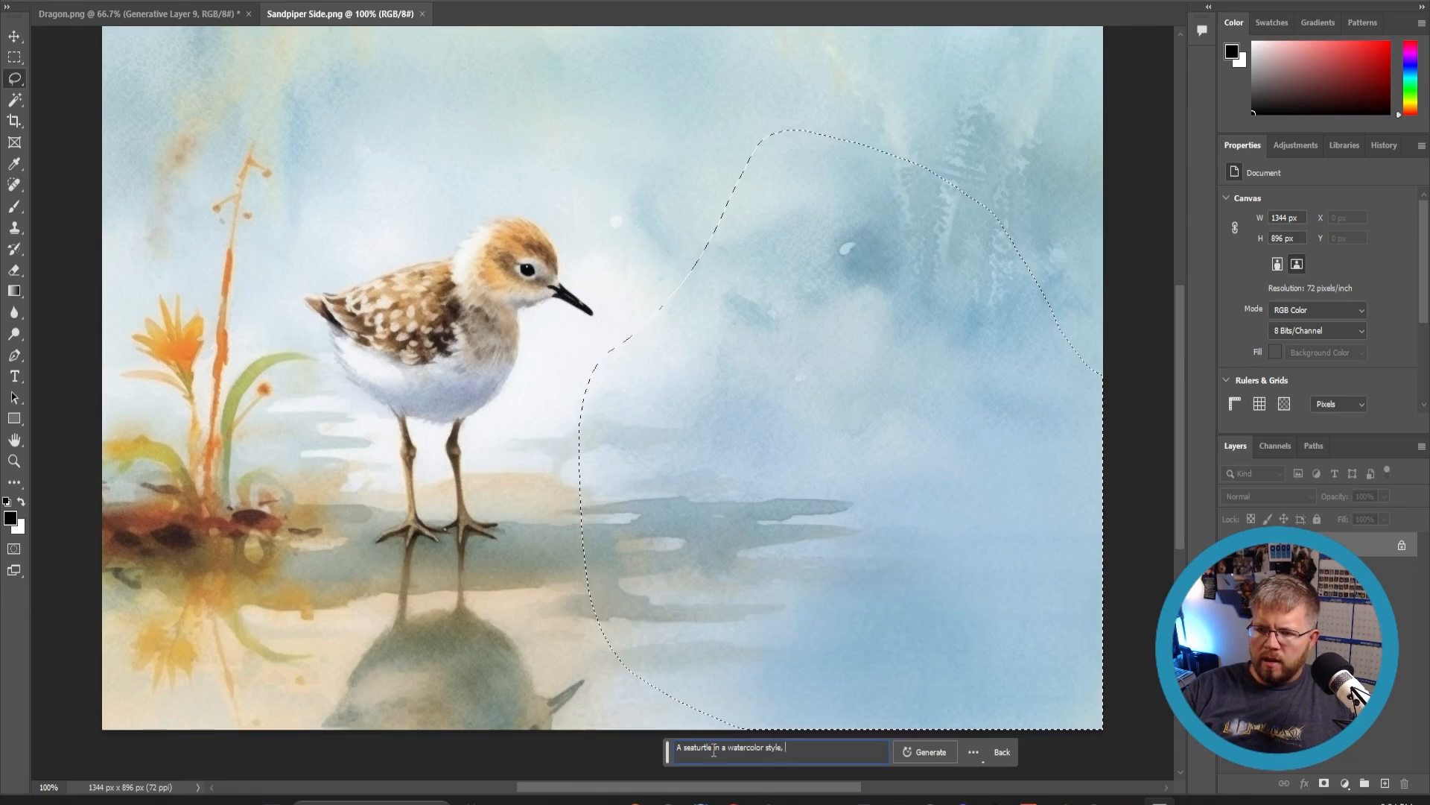
text(, warm colors)
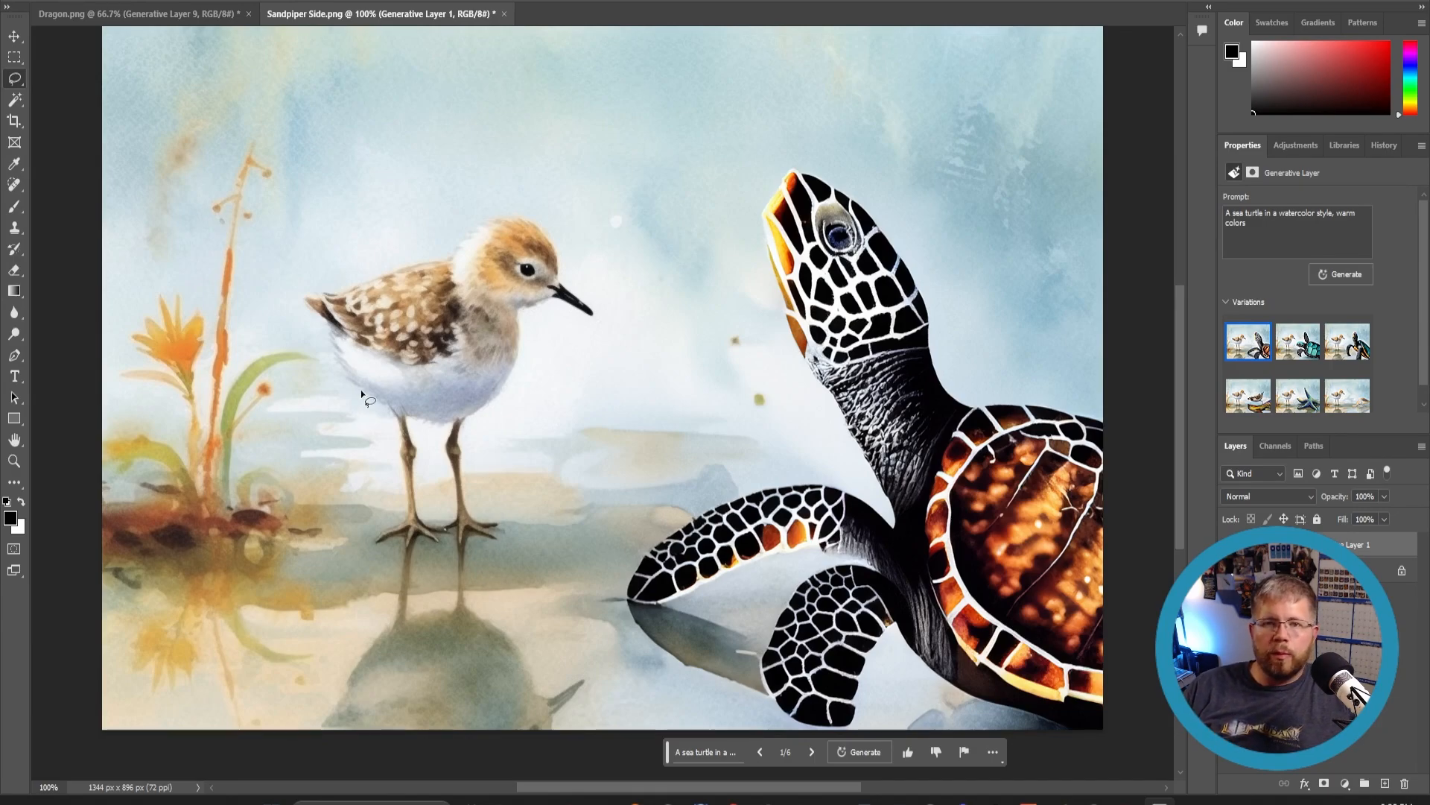
- Create a new 4100 x 2500 px document at 300 ppi and clear its background layer to transparency
key(alt+f)
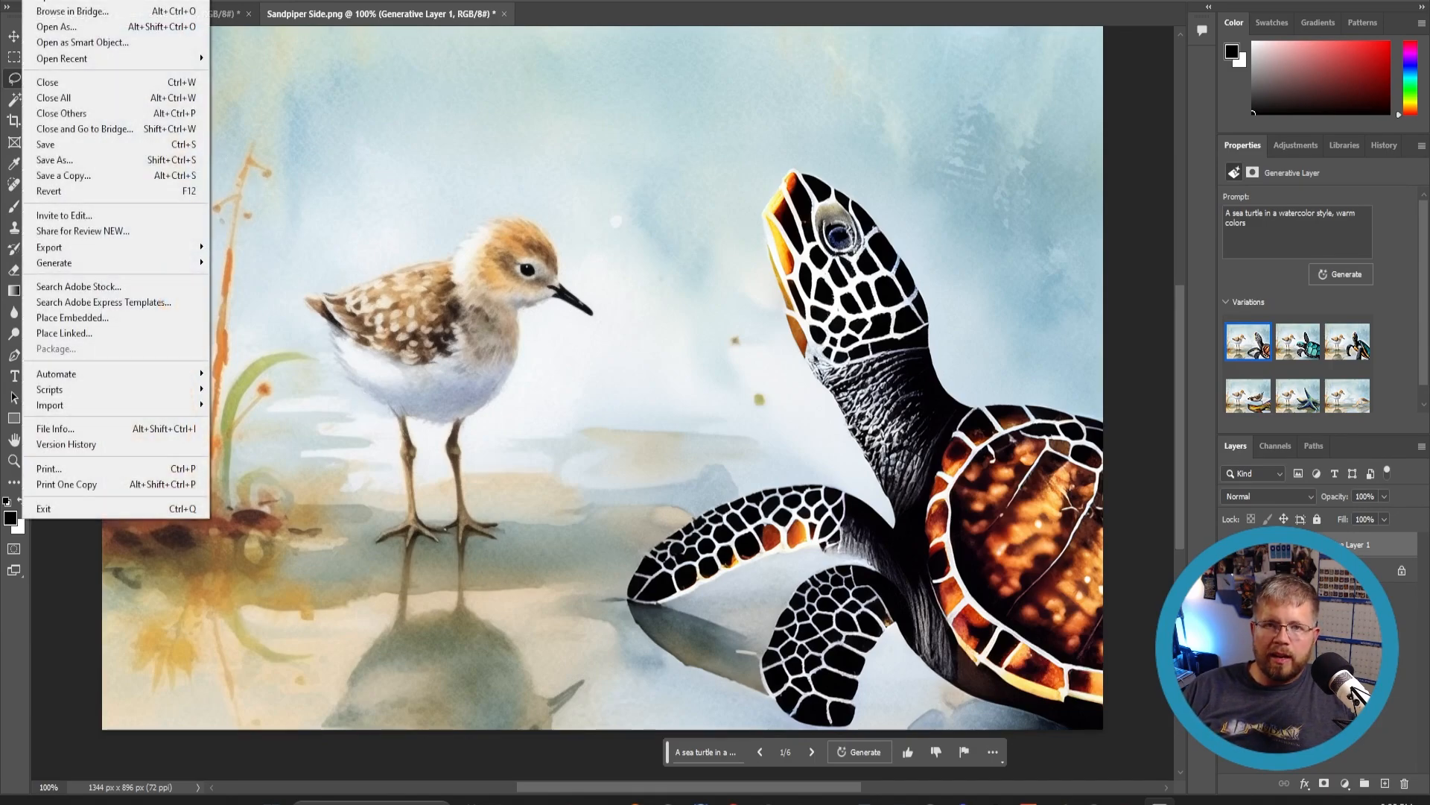
key(Escape)
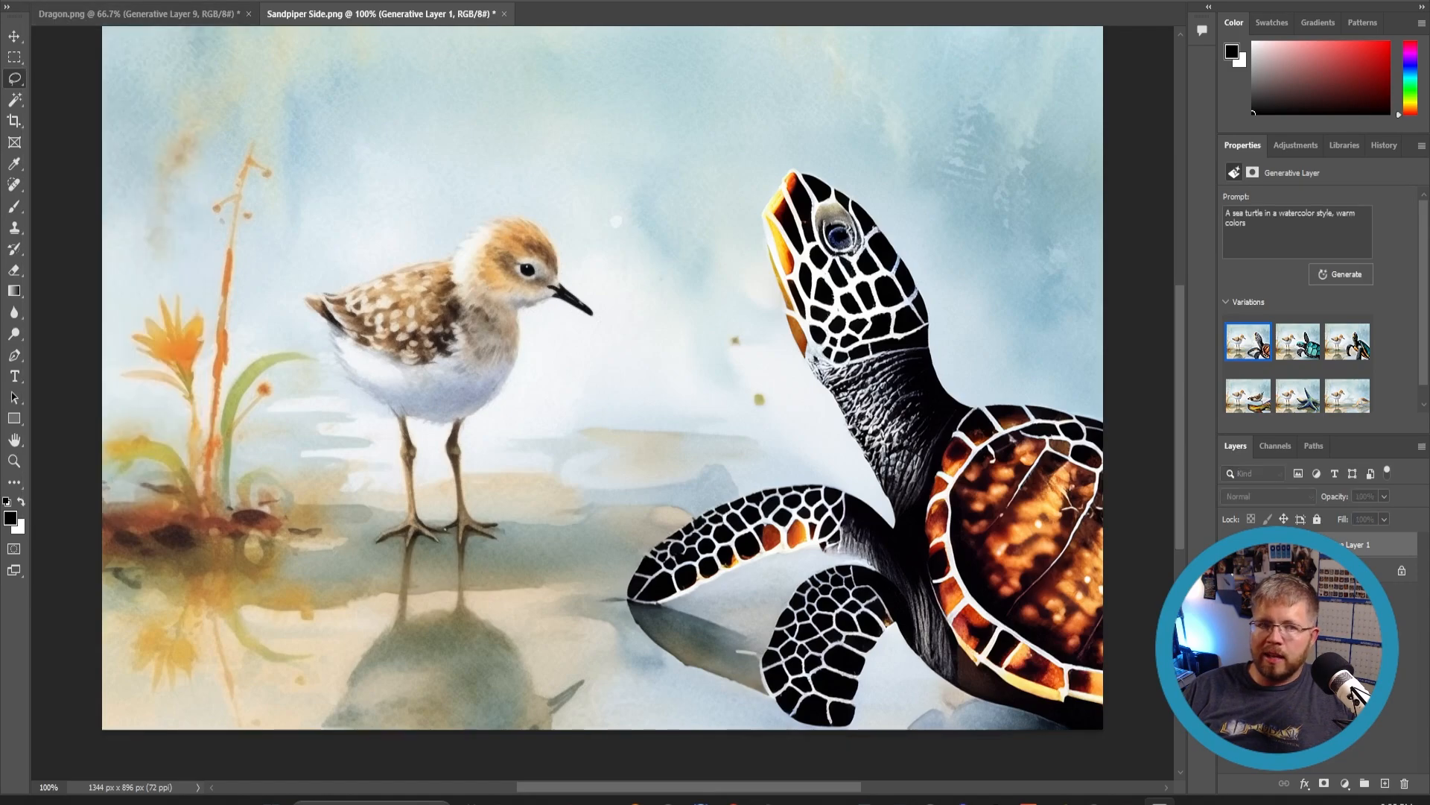
key(ctrl+n)
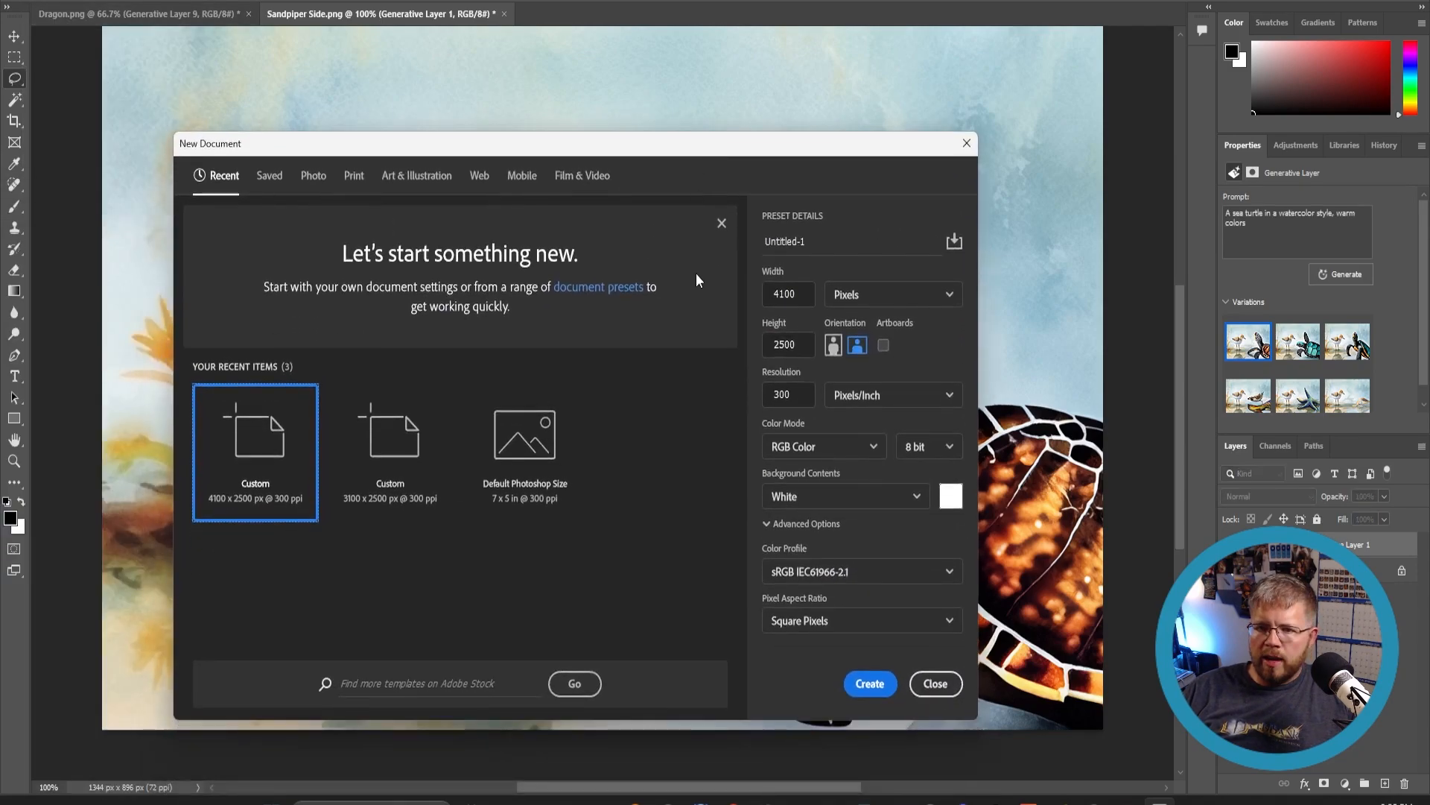
click(886, 681)
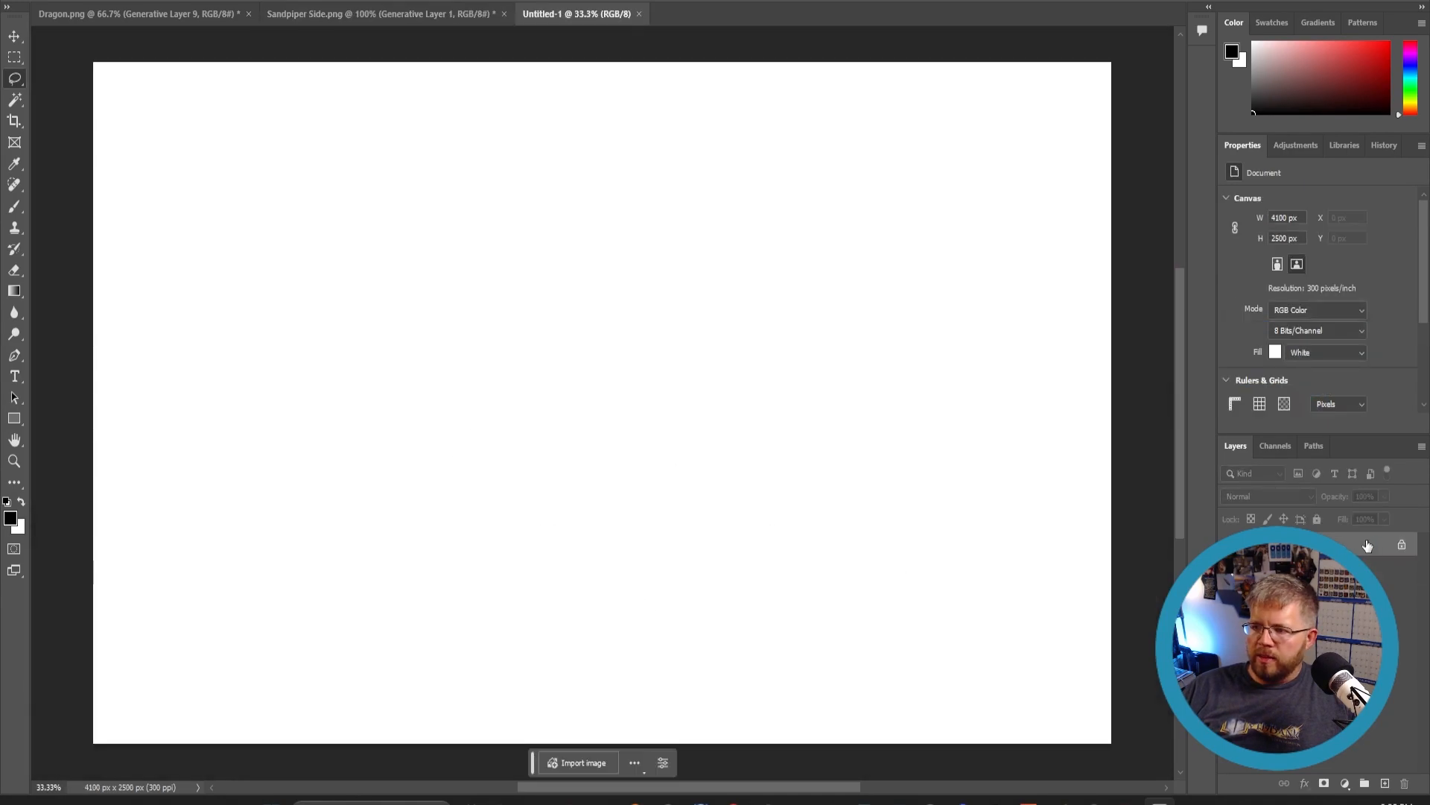
click(1402, 544)
key(Delete)
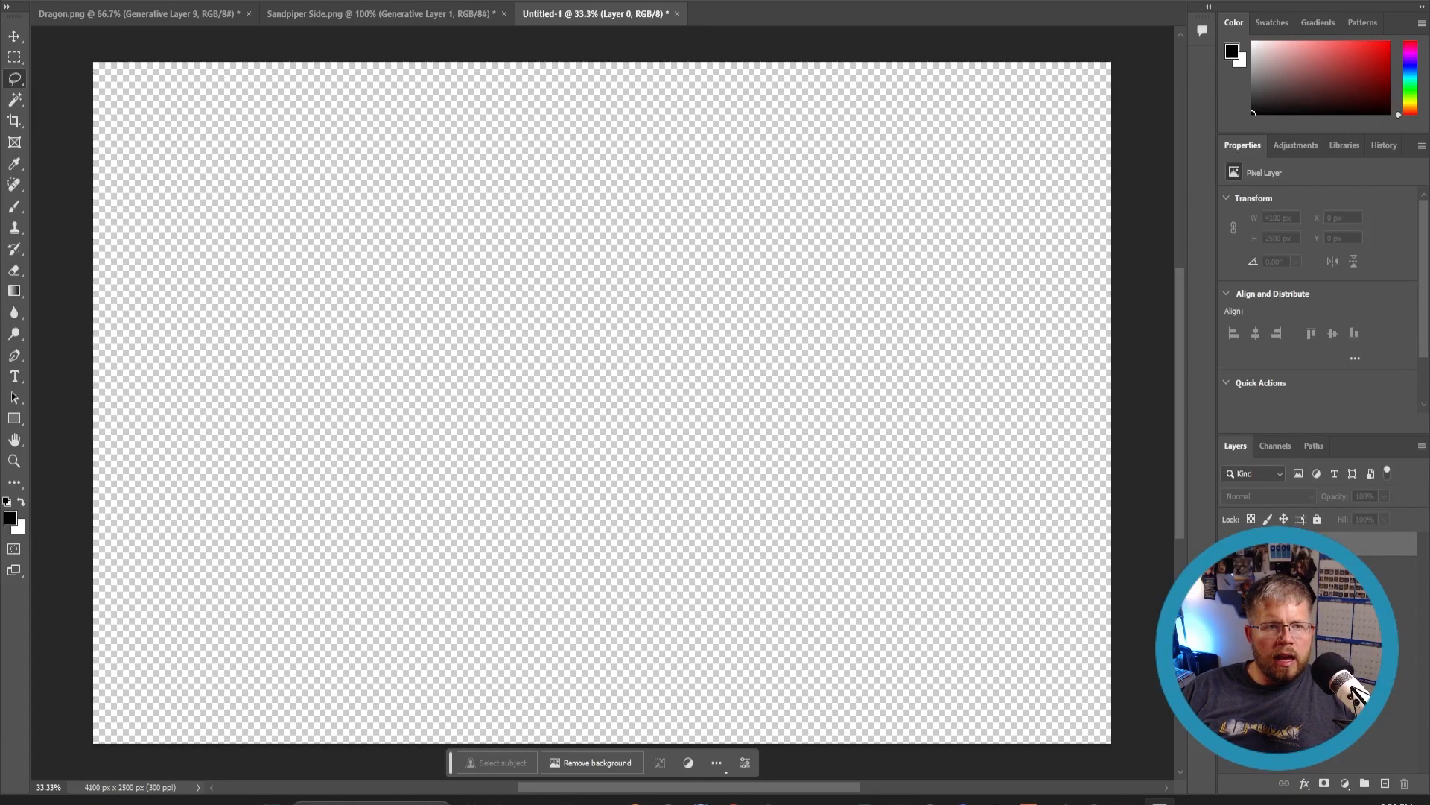
- Place the Sandpiper image into the new canvas, scale it down and position it on the left
drag(118, 347, 315, 404)
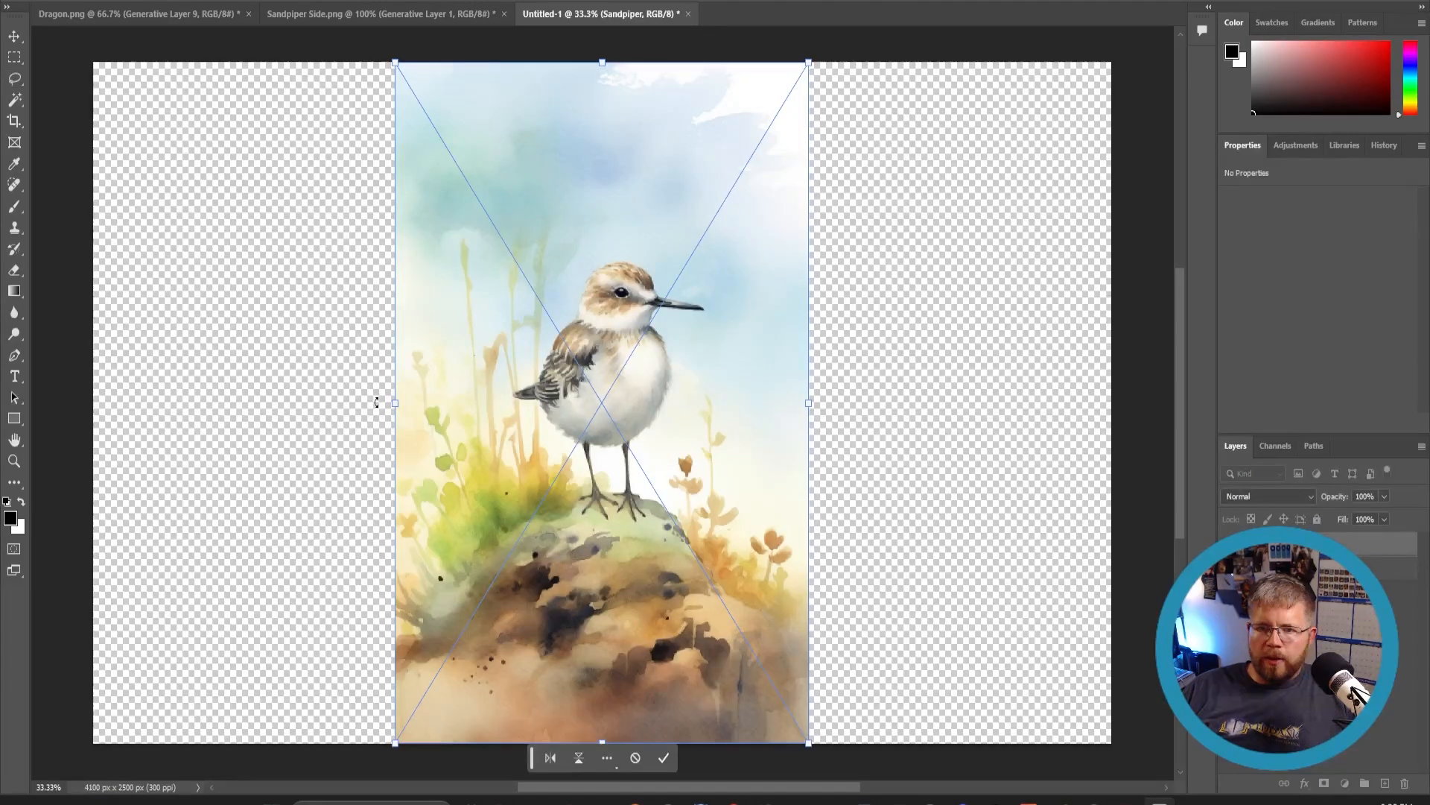
drag(812, 65, 696, 143)
drag(589, 631, 415, 595)
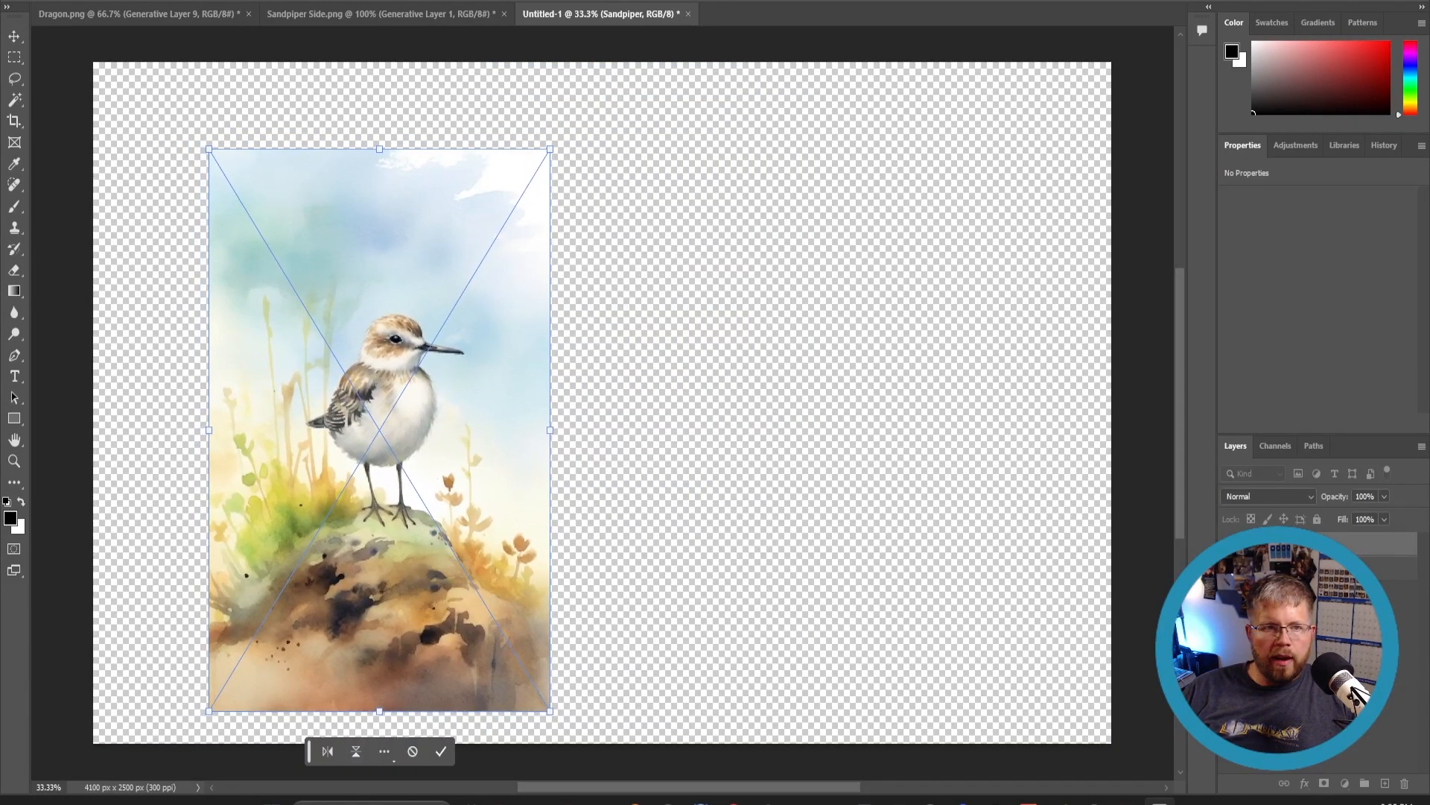
key(Return)
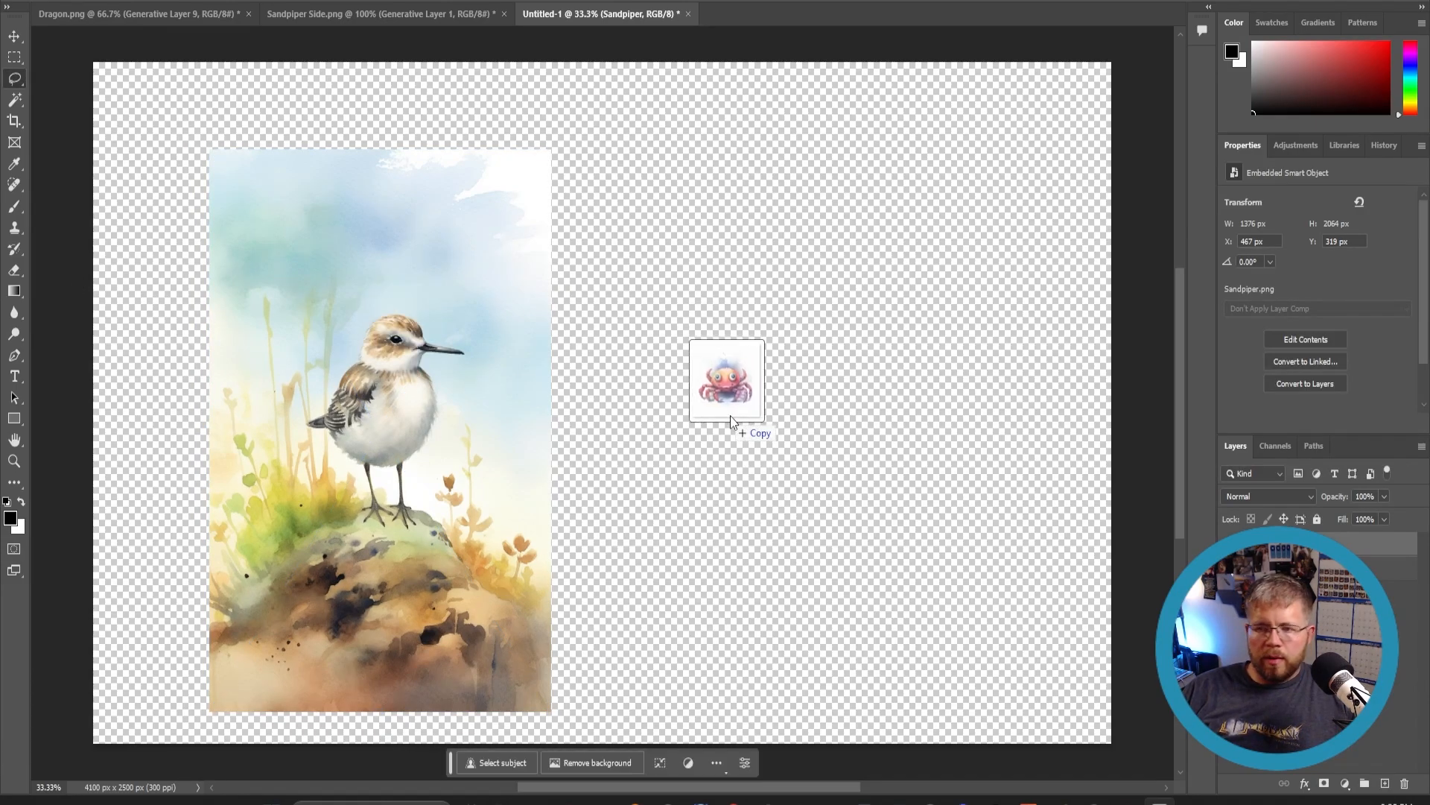
- Place the Crab image, scale it down and move it to the lower right of the canvas
drag(730, 416, 797, 441)
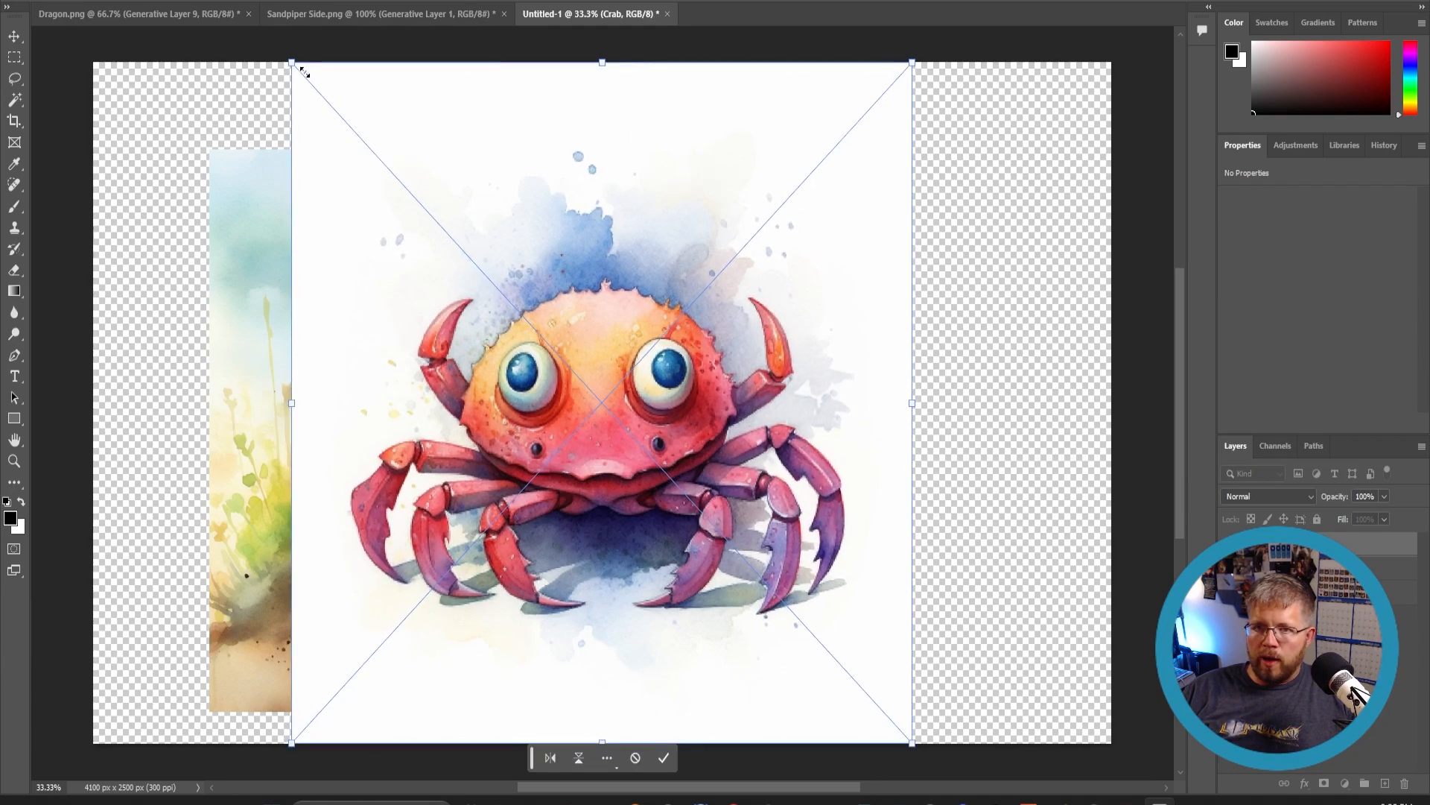
drag(290, 60, 597, 399)
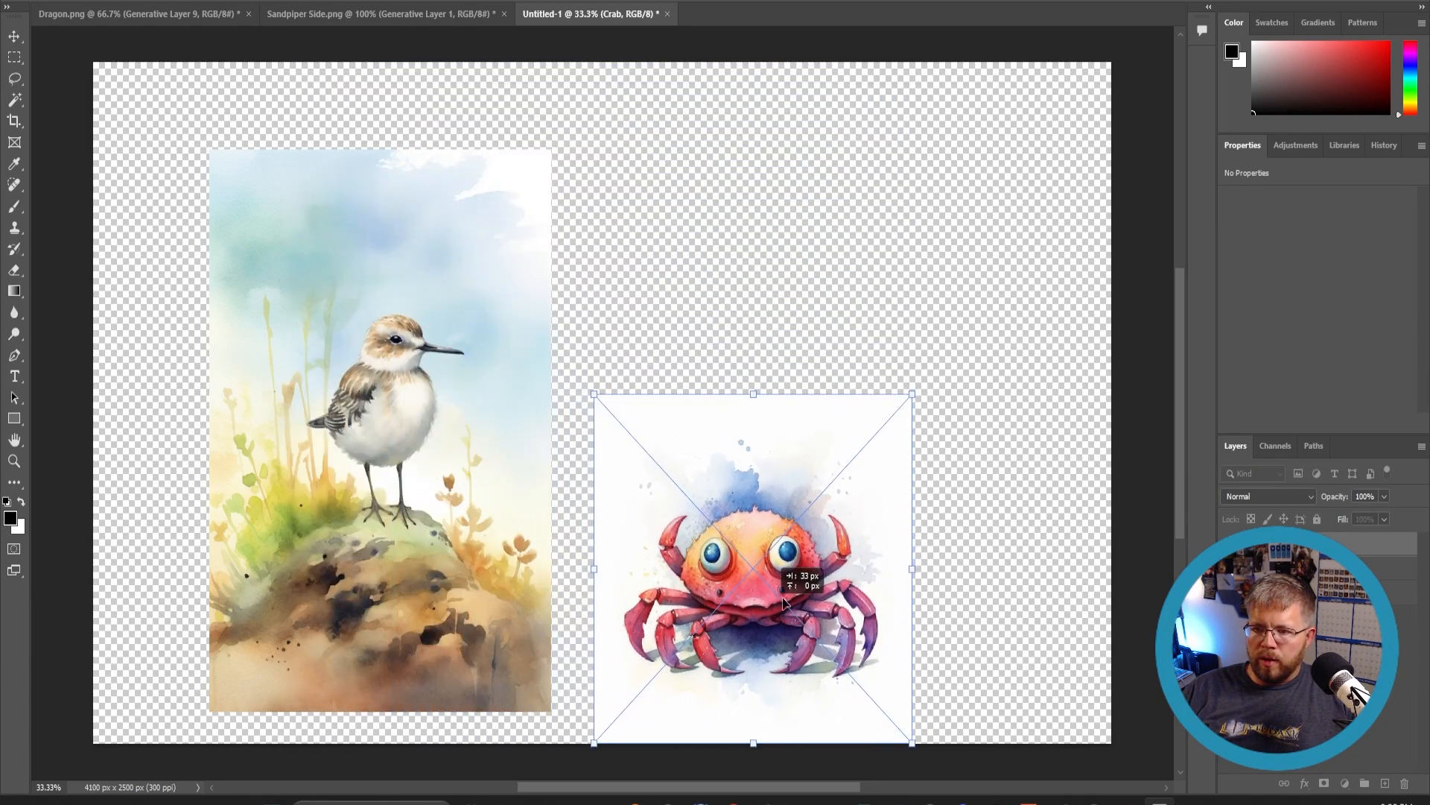
drag(766, 615, 841, 572)
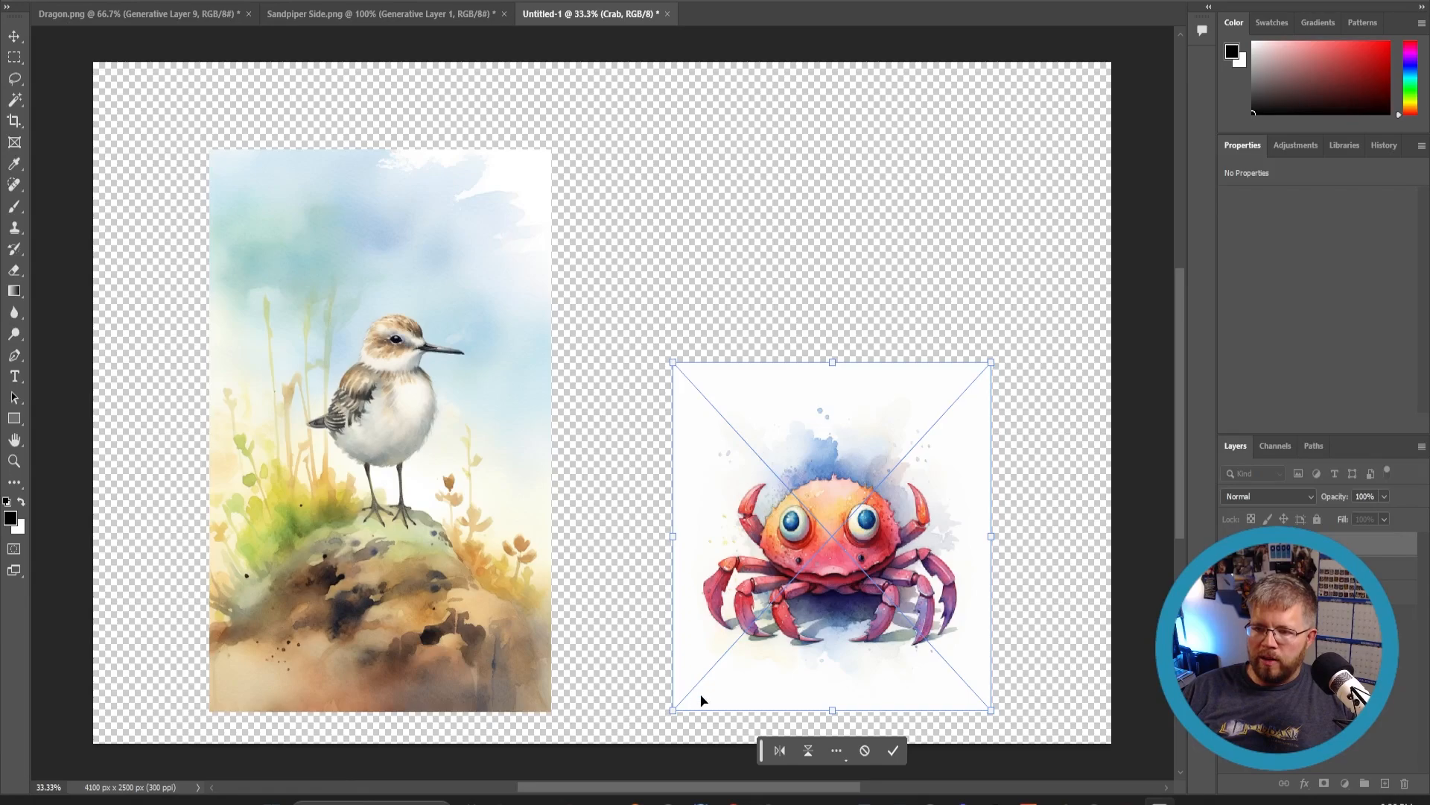
click(894, 750)
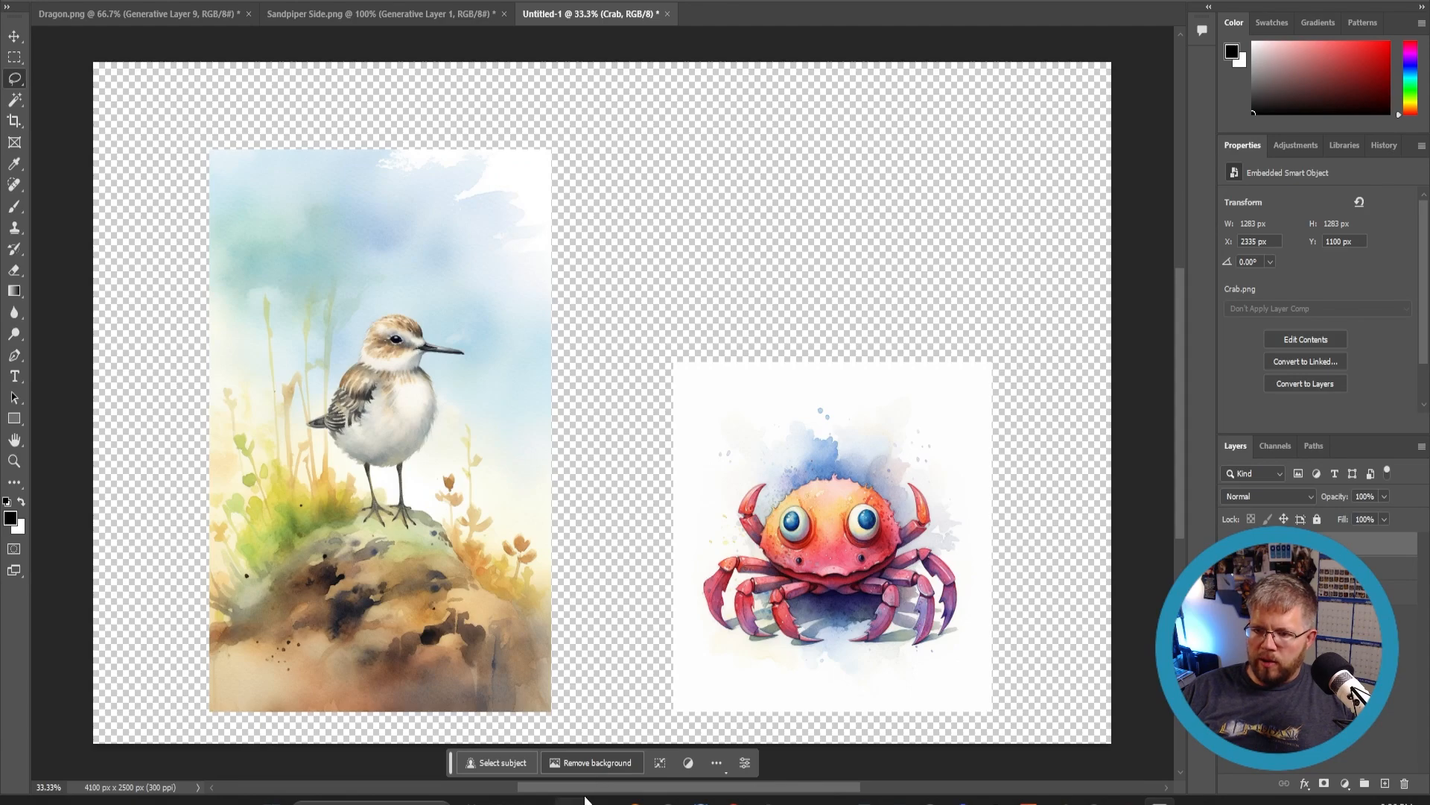
- Remove the crab image's background and merge the crab and sandpiper layers into one
click(577, 763)
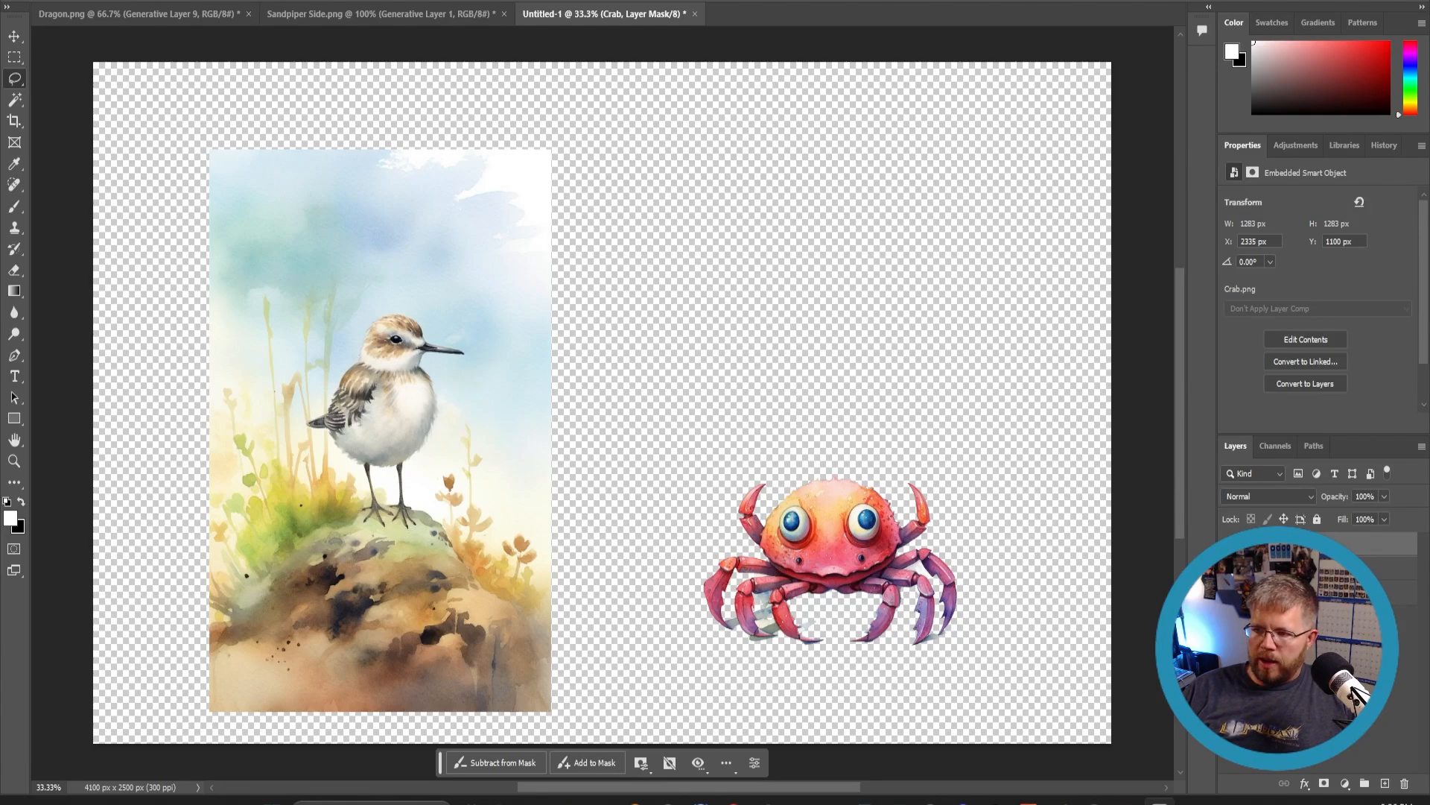
shift+click(1311, 567)
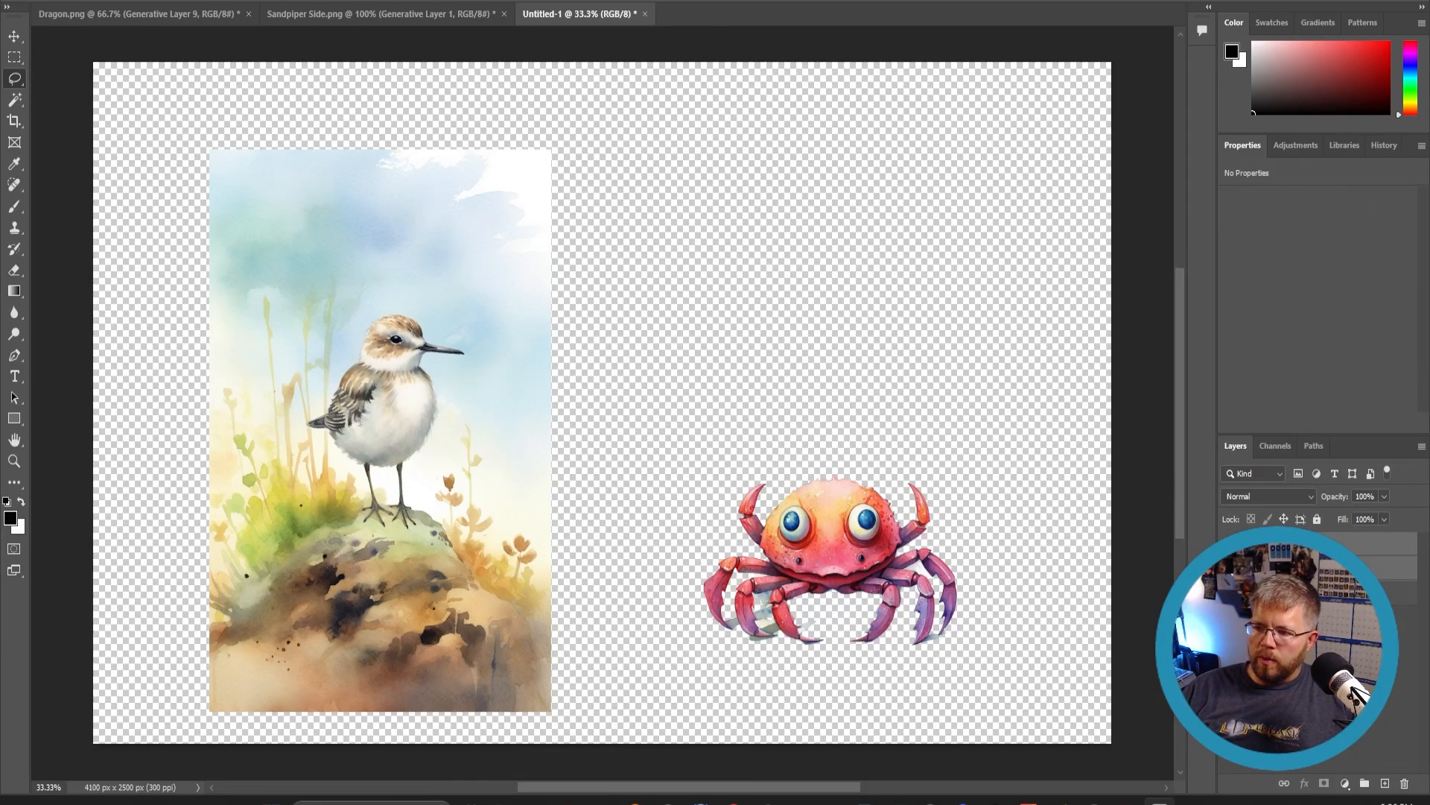
right_click(1311, 568)
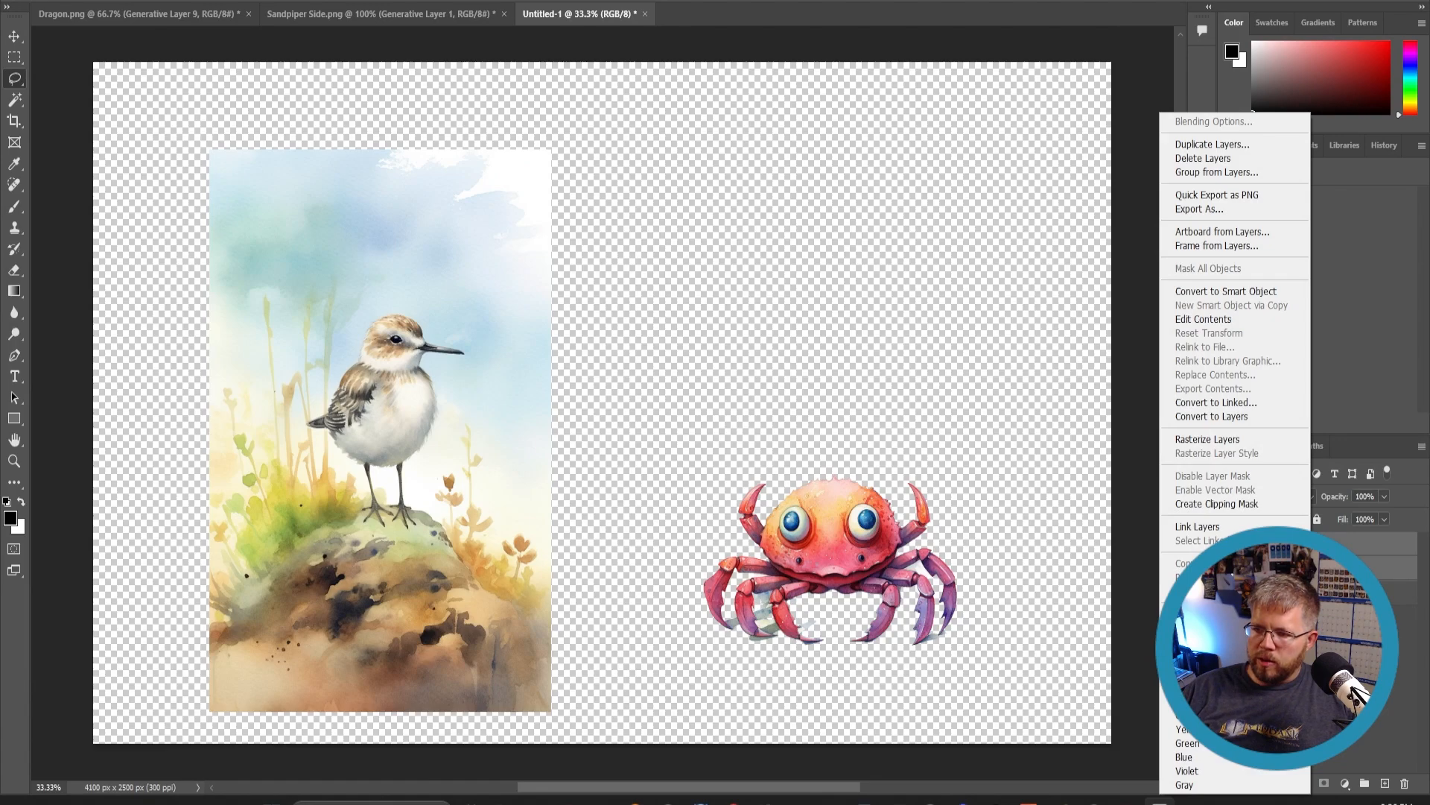
click(1201, 637)
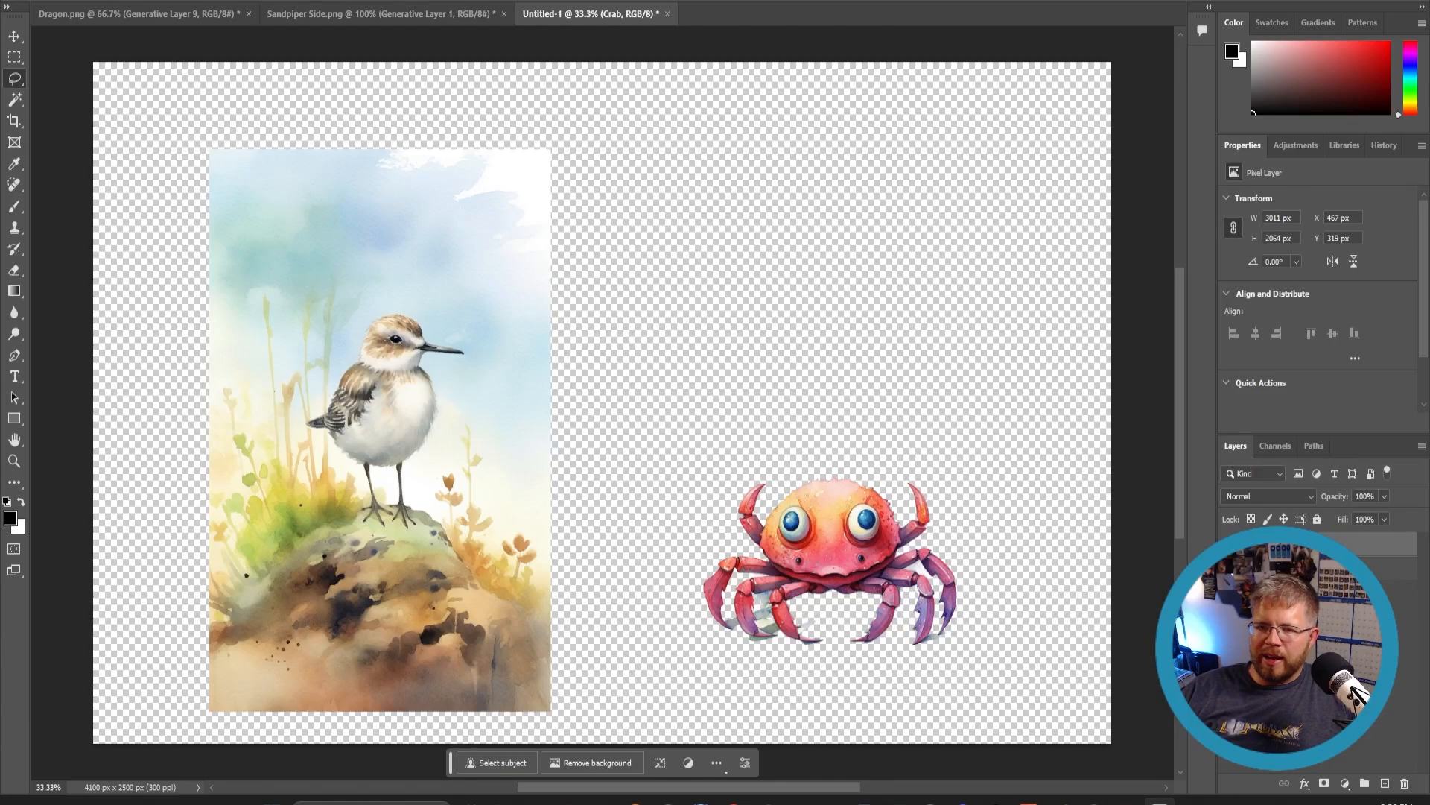
- Select the transparent area with the Magic Wand and generative fill it with 'A sunny day at the beach, watercolor style, warm colors'
click(15, 99)
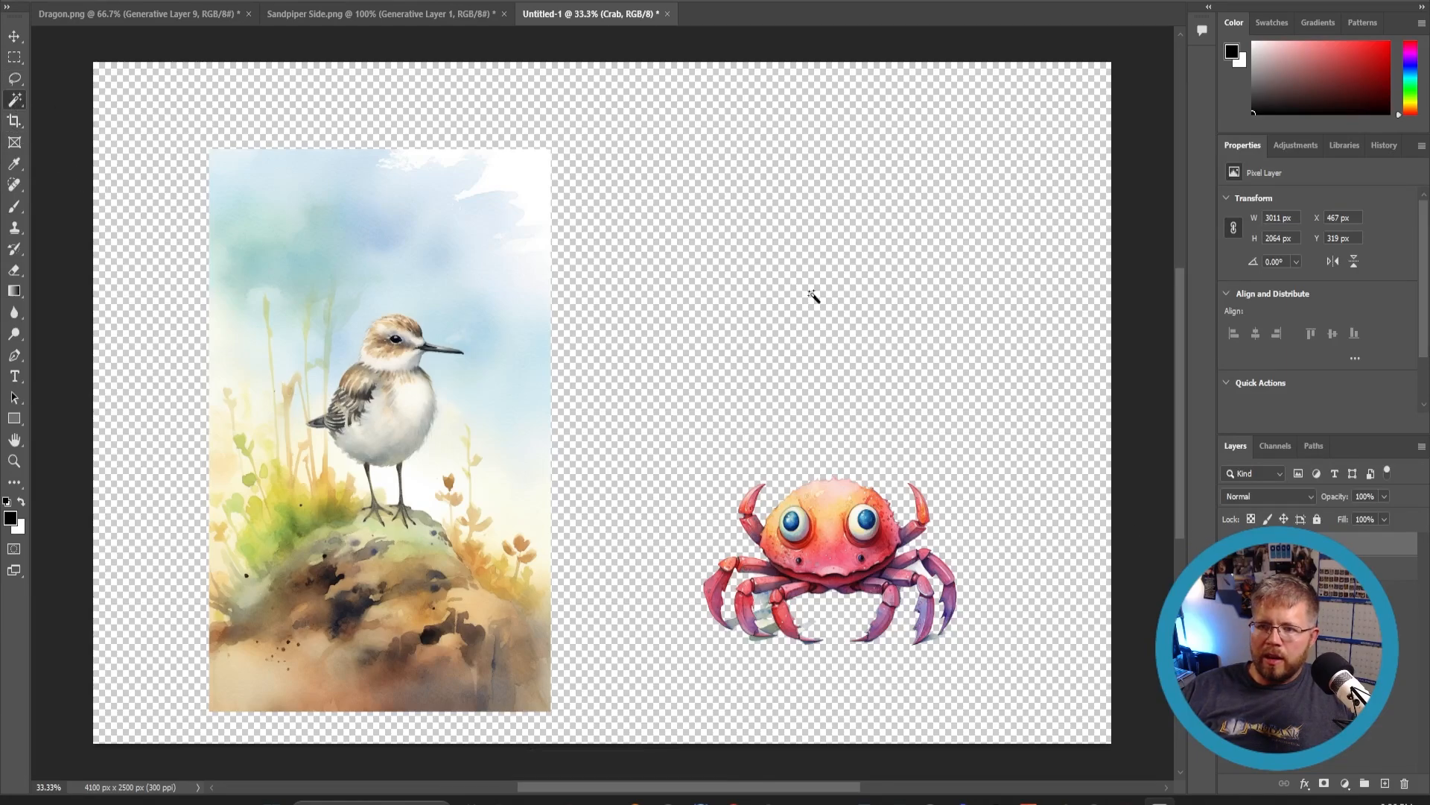
click(812, 296)
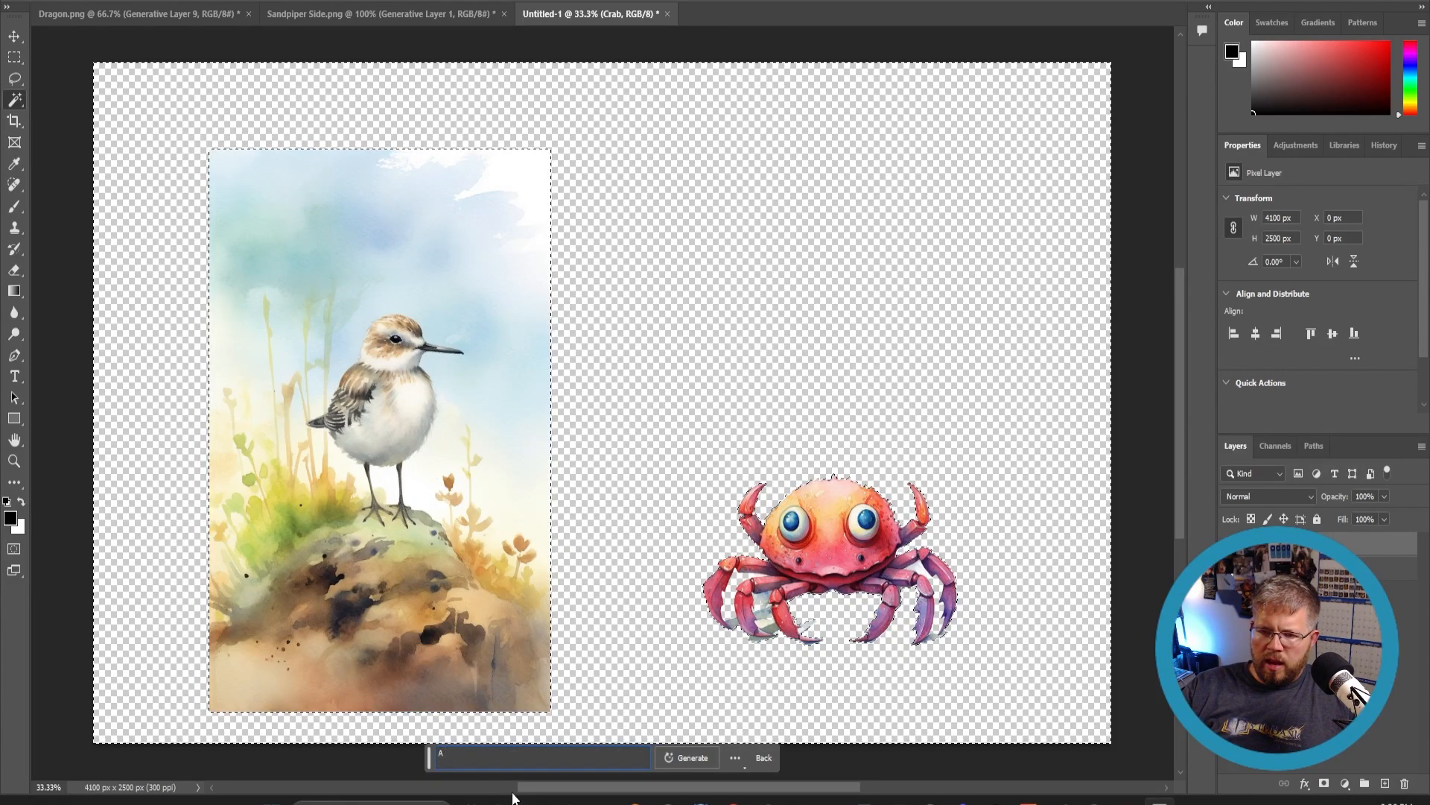
text(y d)
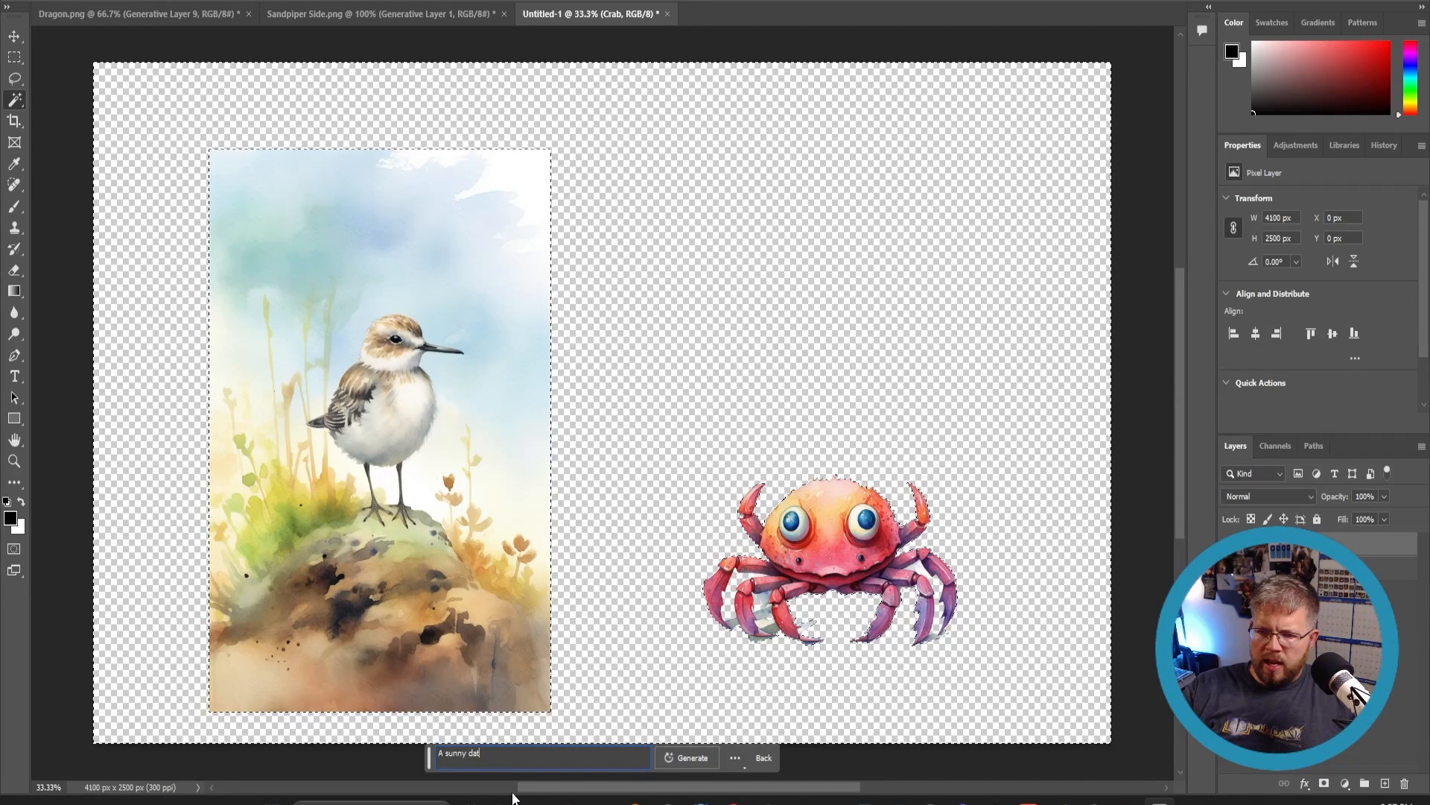
text(ay at the beach)
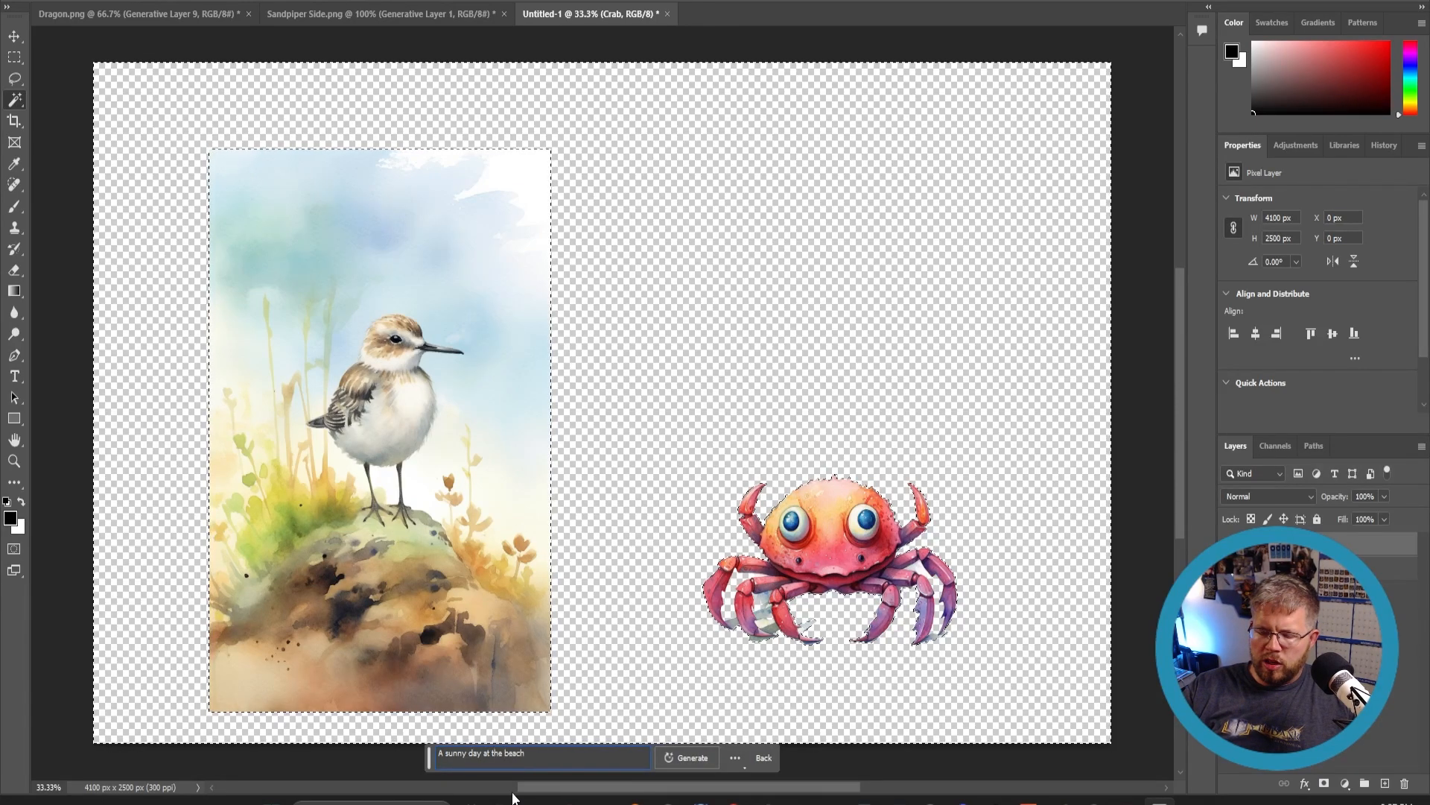
text(, water)
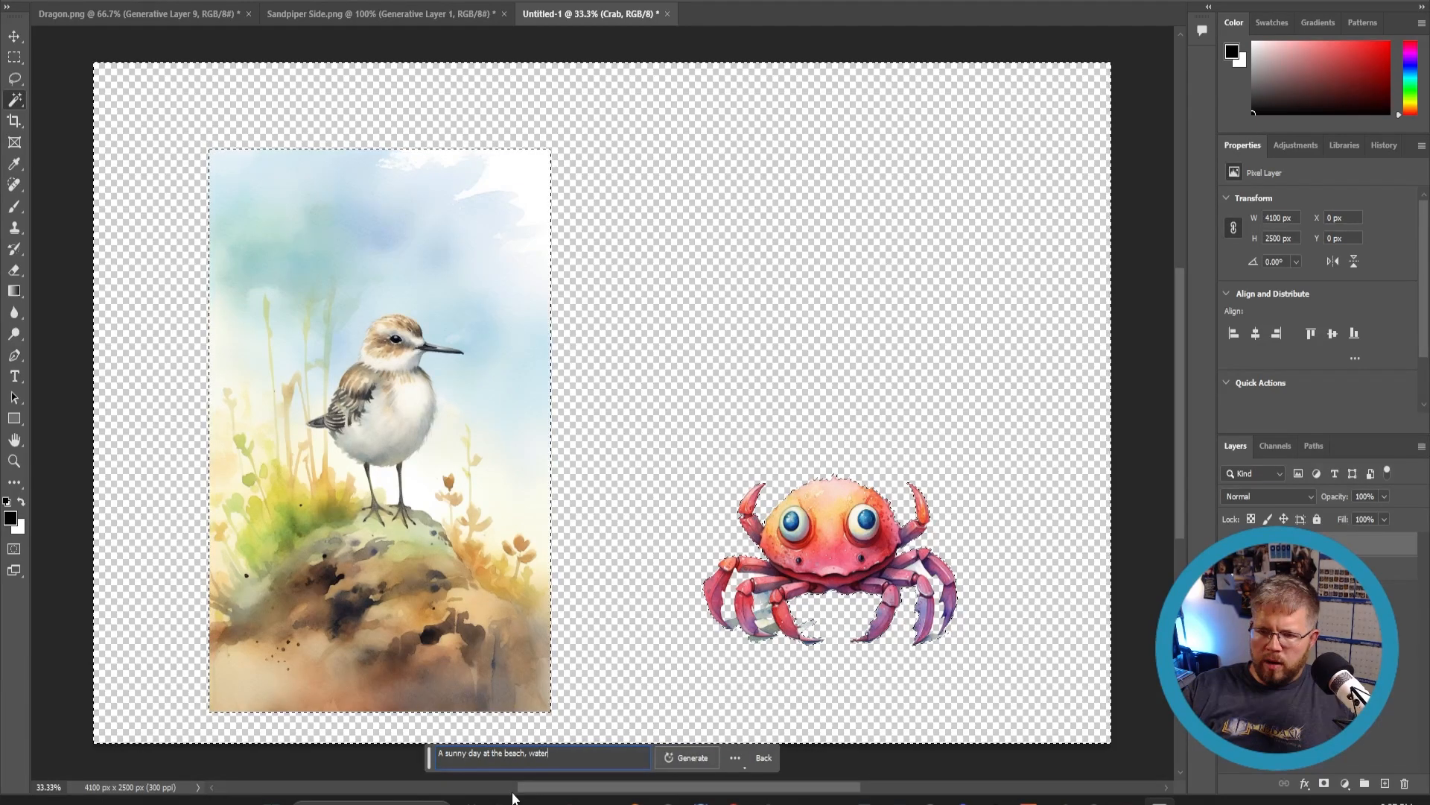
text(color style)
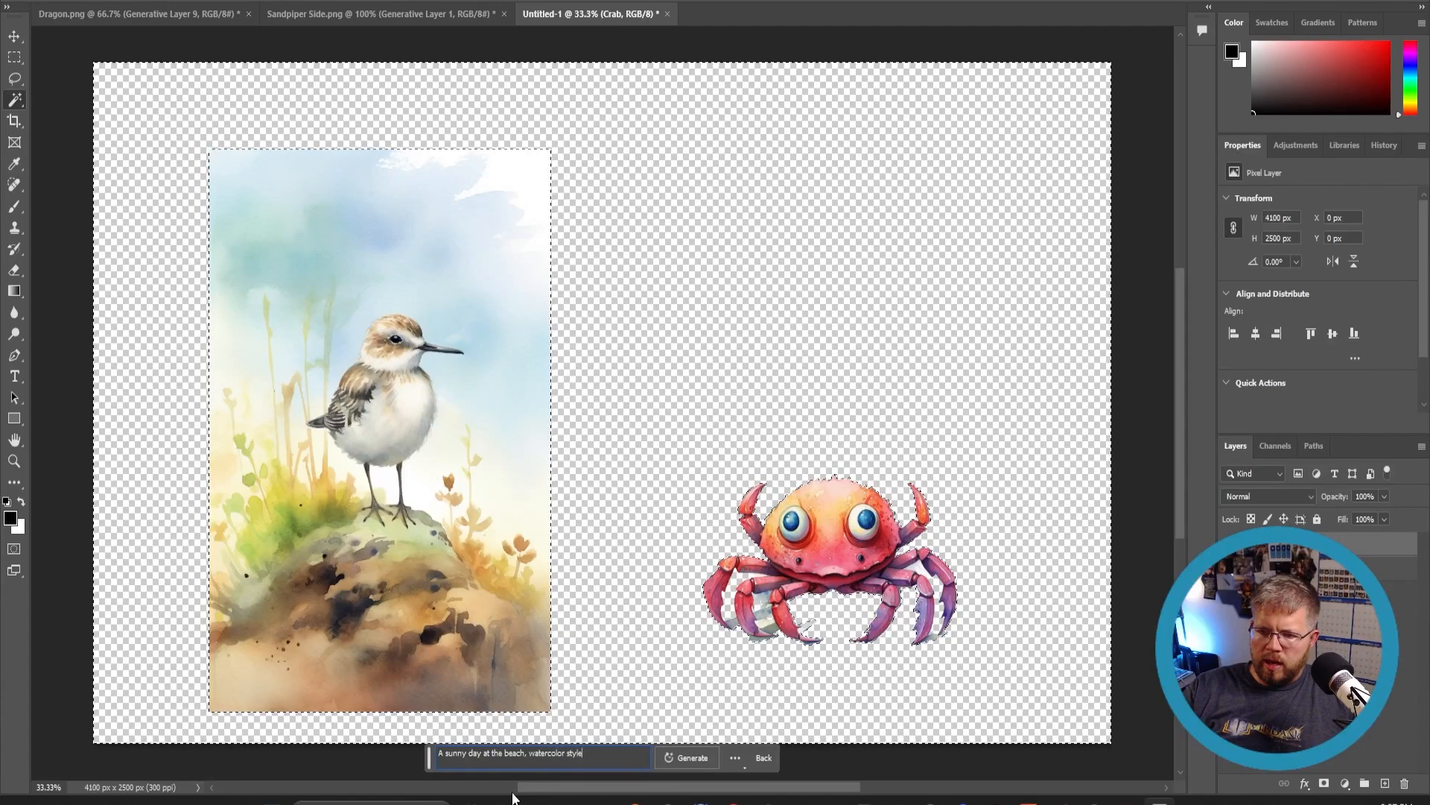
text(, warm colors)
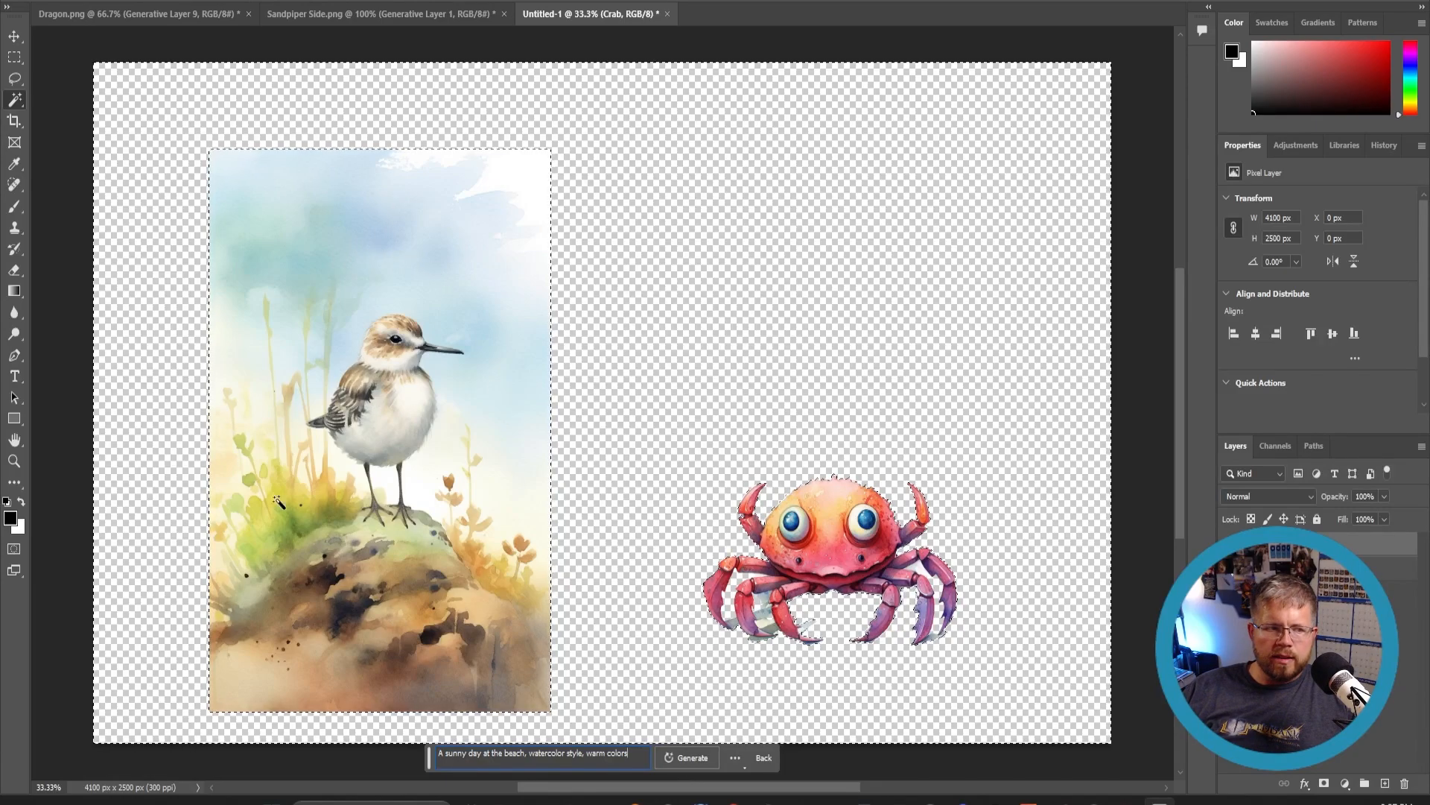
click(704, 763)
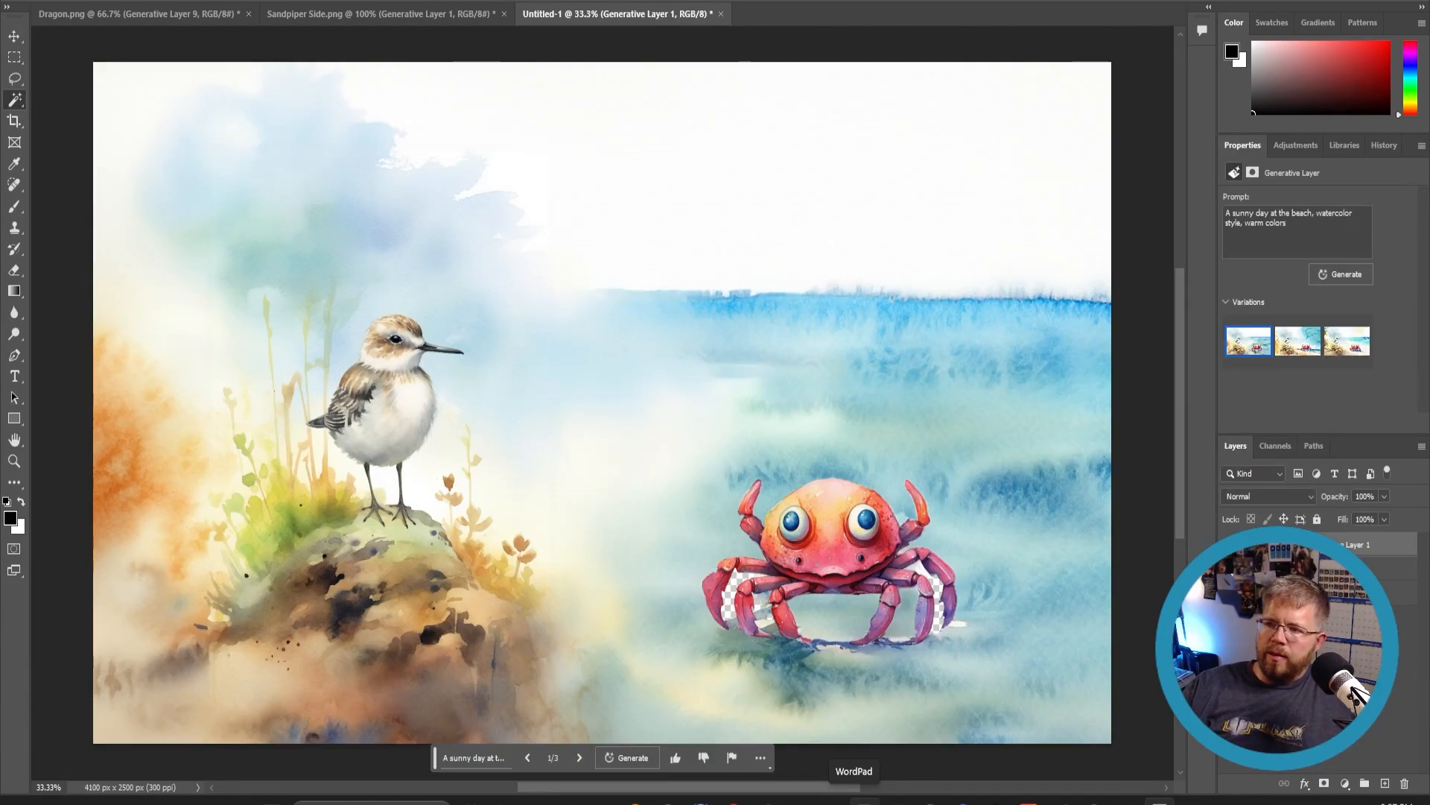
- Compare the beach scene variations and keep the second one
mouse_move(1361, 350)
mouse_move(1305, 339)
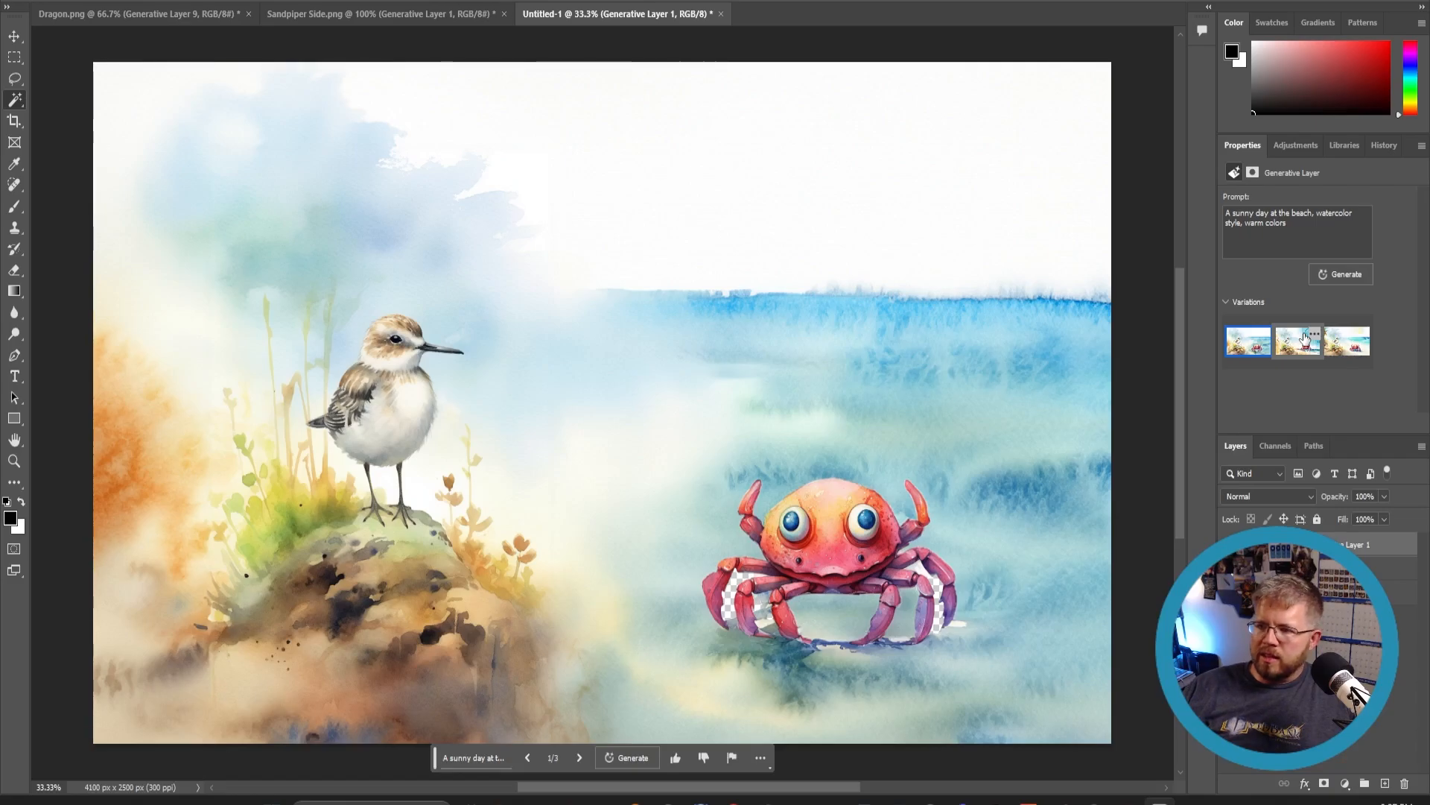
click(1305, 339)
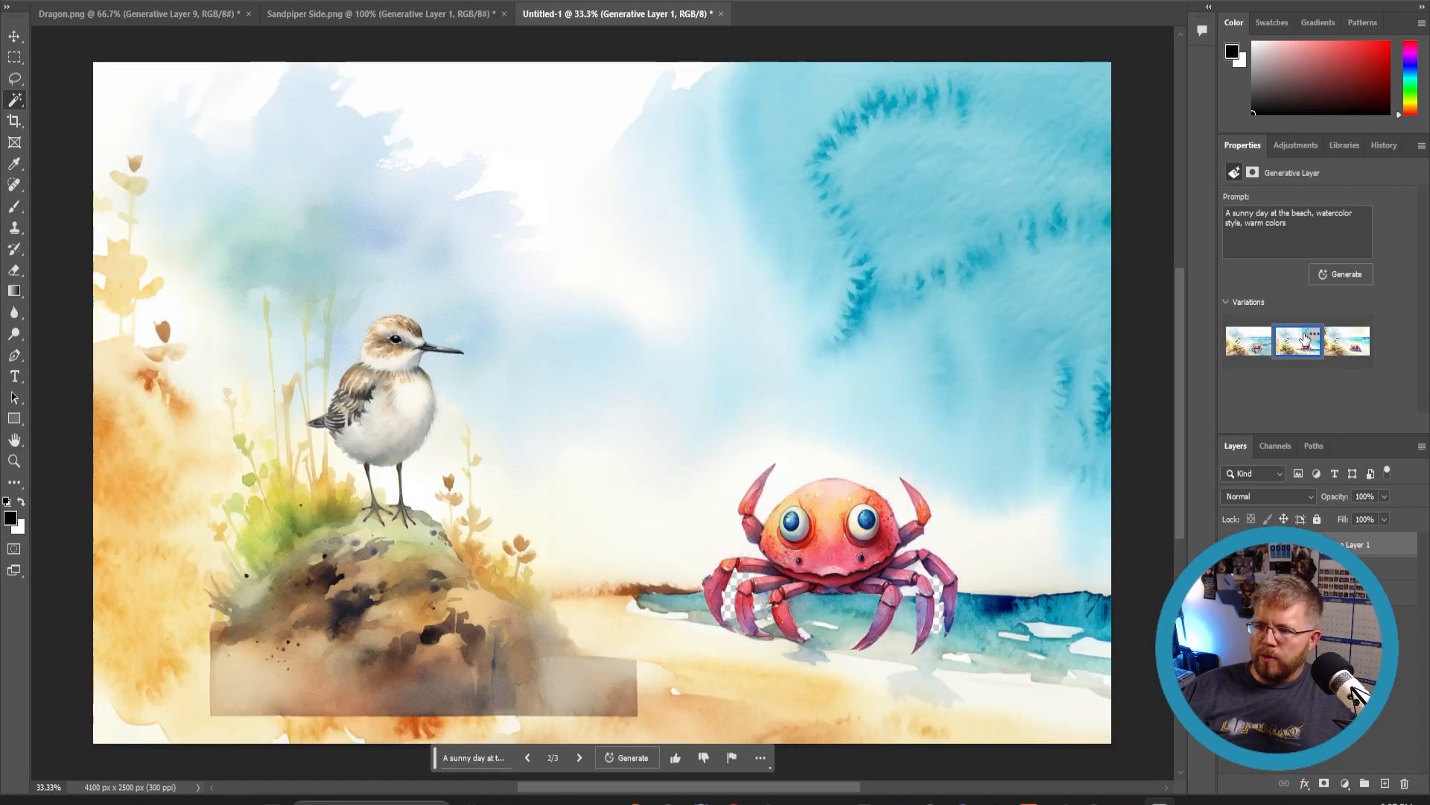
- Switch to the third beach variation and lasso-select the sky above the sea, from right of the sandpiper to the canvas edge
click(1346, 345)
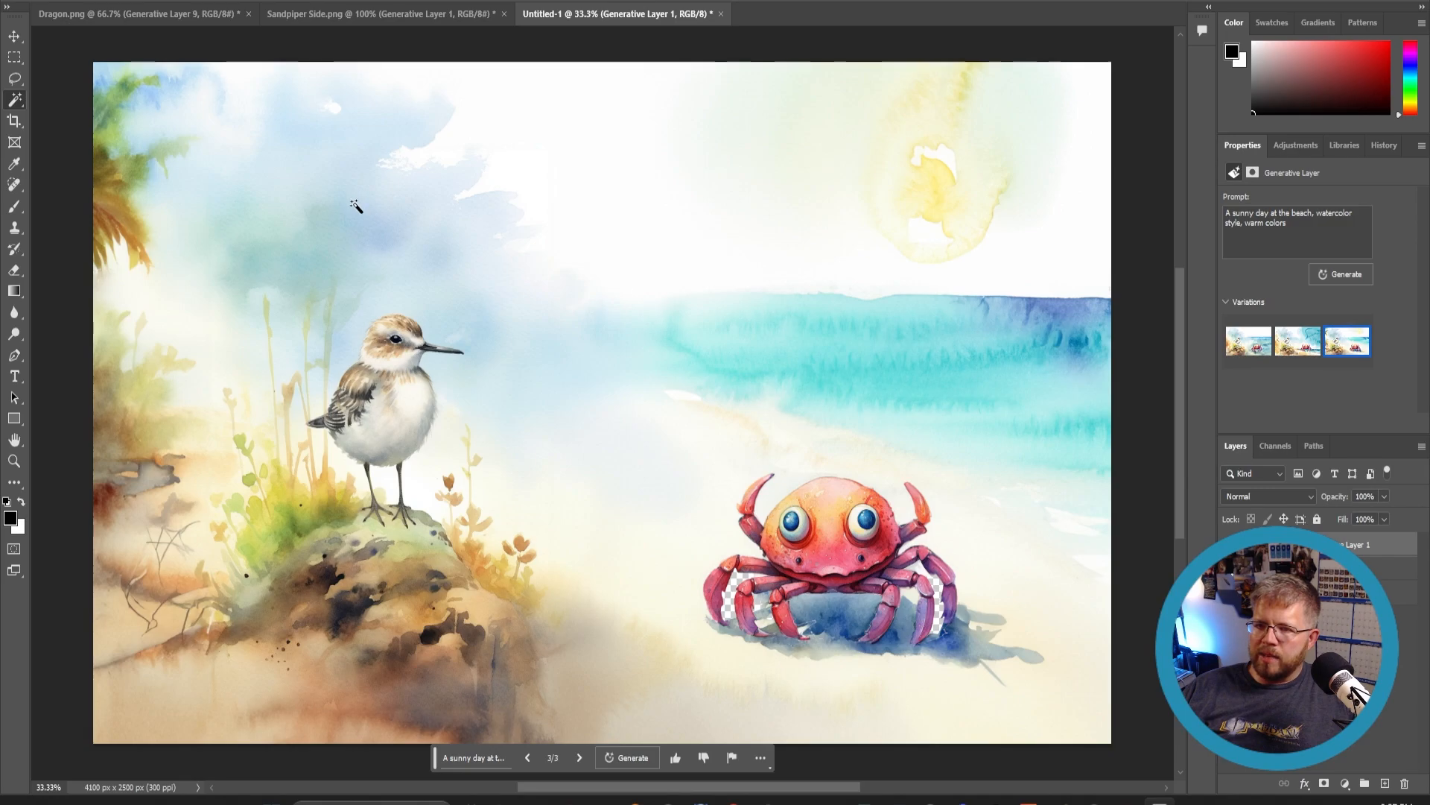
click(14, 78)
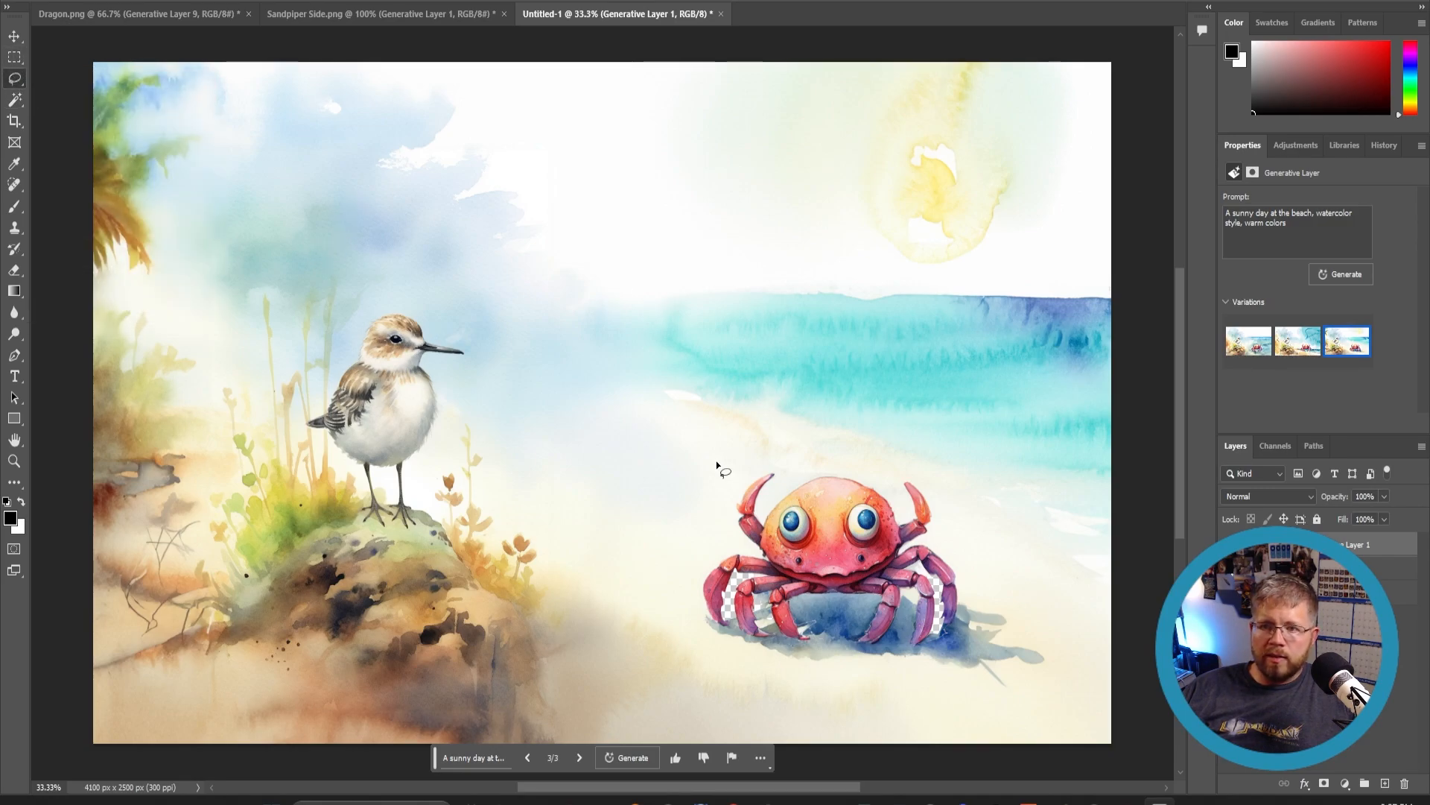
mouse_move(629, 393)
mouse_down()
mouse_move(456, 276)
mouse_move(364, 158)
mouse_move(371, 33)
mouse_move(634, 64)
mouse_move(916, 68)
mouse_move(1037, 48)
mouse_move(1150, 88)
mouse_move(1082, 270)
mouse_move(1040, 282)
mouse_move(730, 278)
mouse_up()
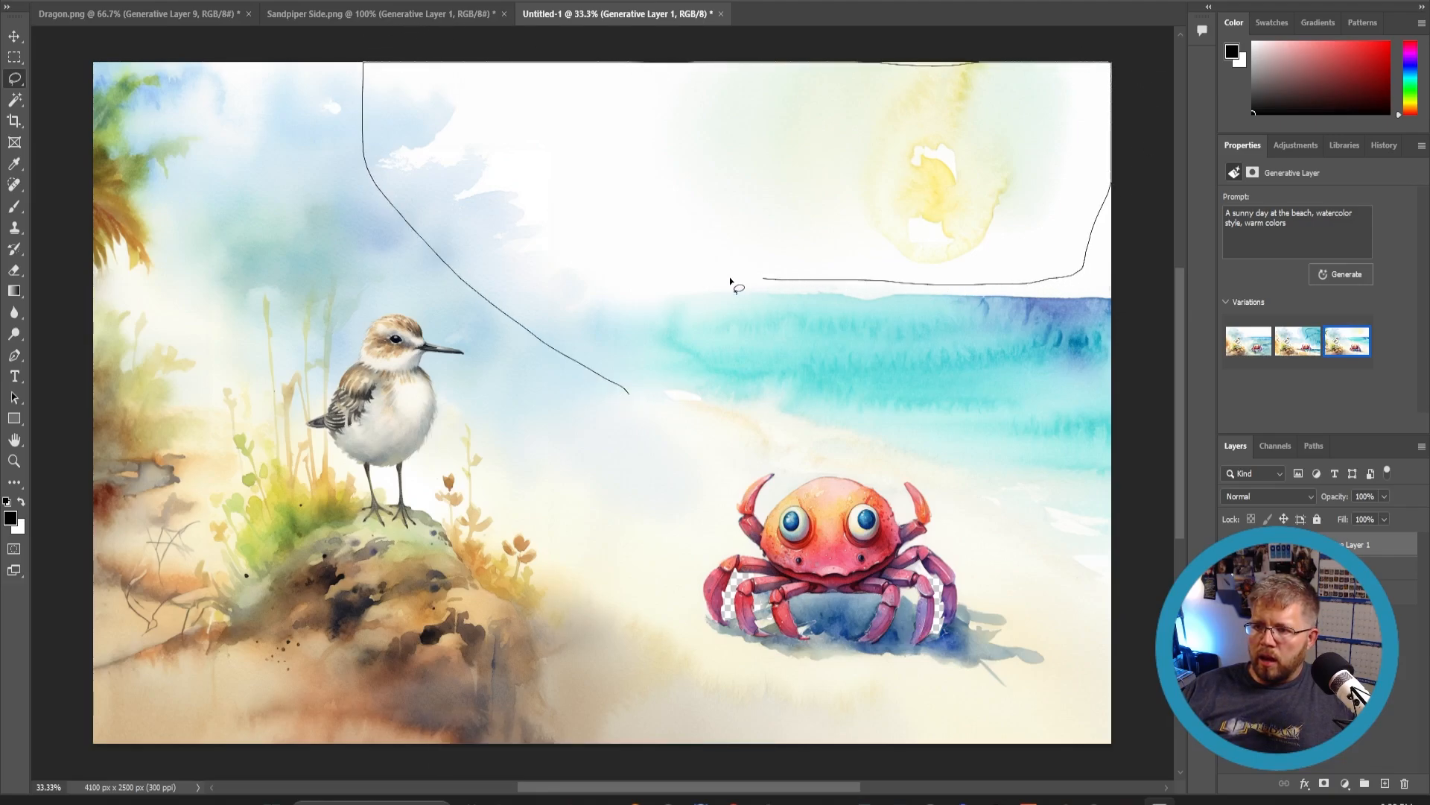
drag(647, 342, 629, 395)
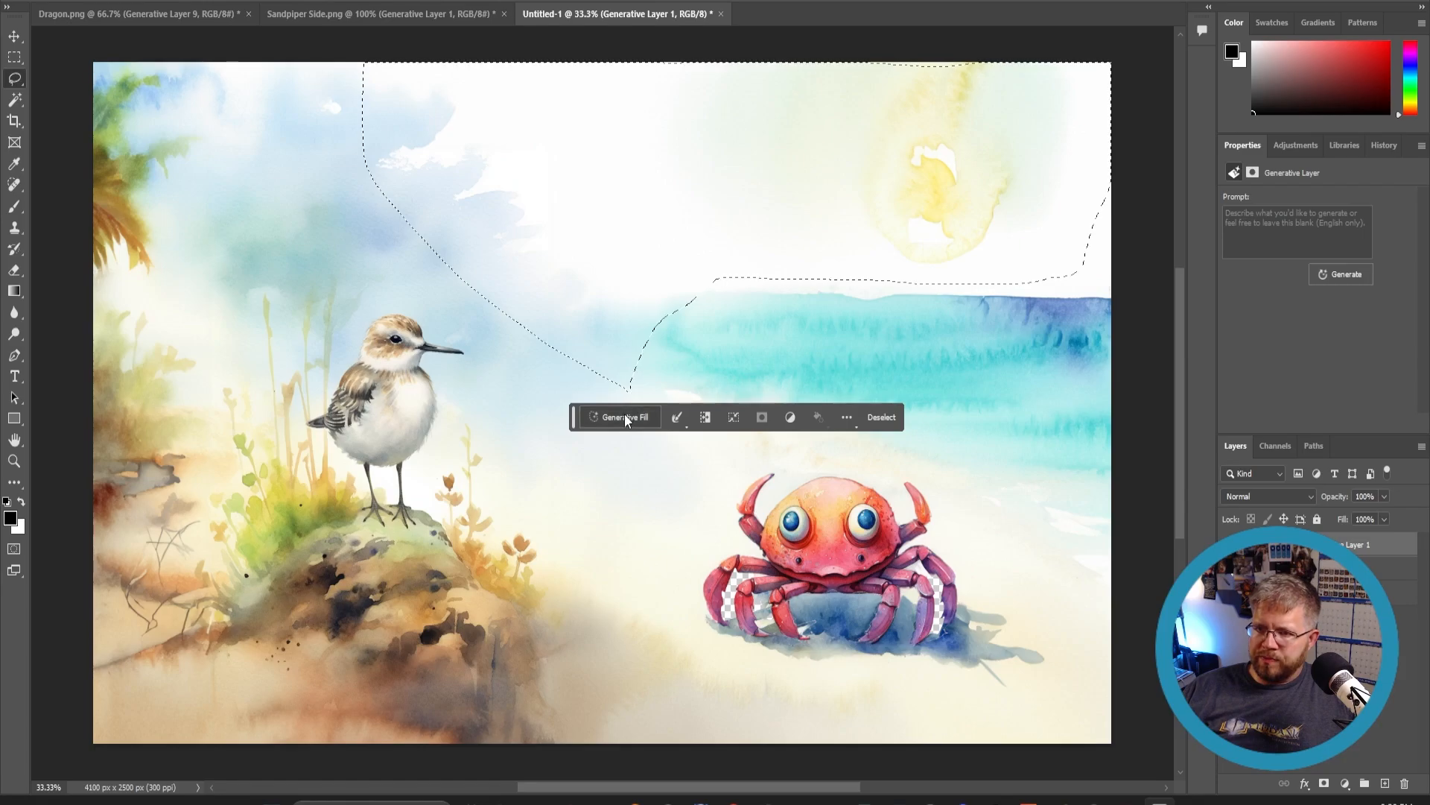
- Generative fill the lassoed sky with the prompt 'A beautiful partly cloudy sky'
click(619, 416)
text(A b)
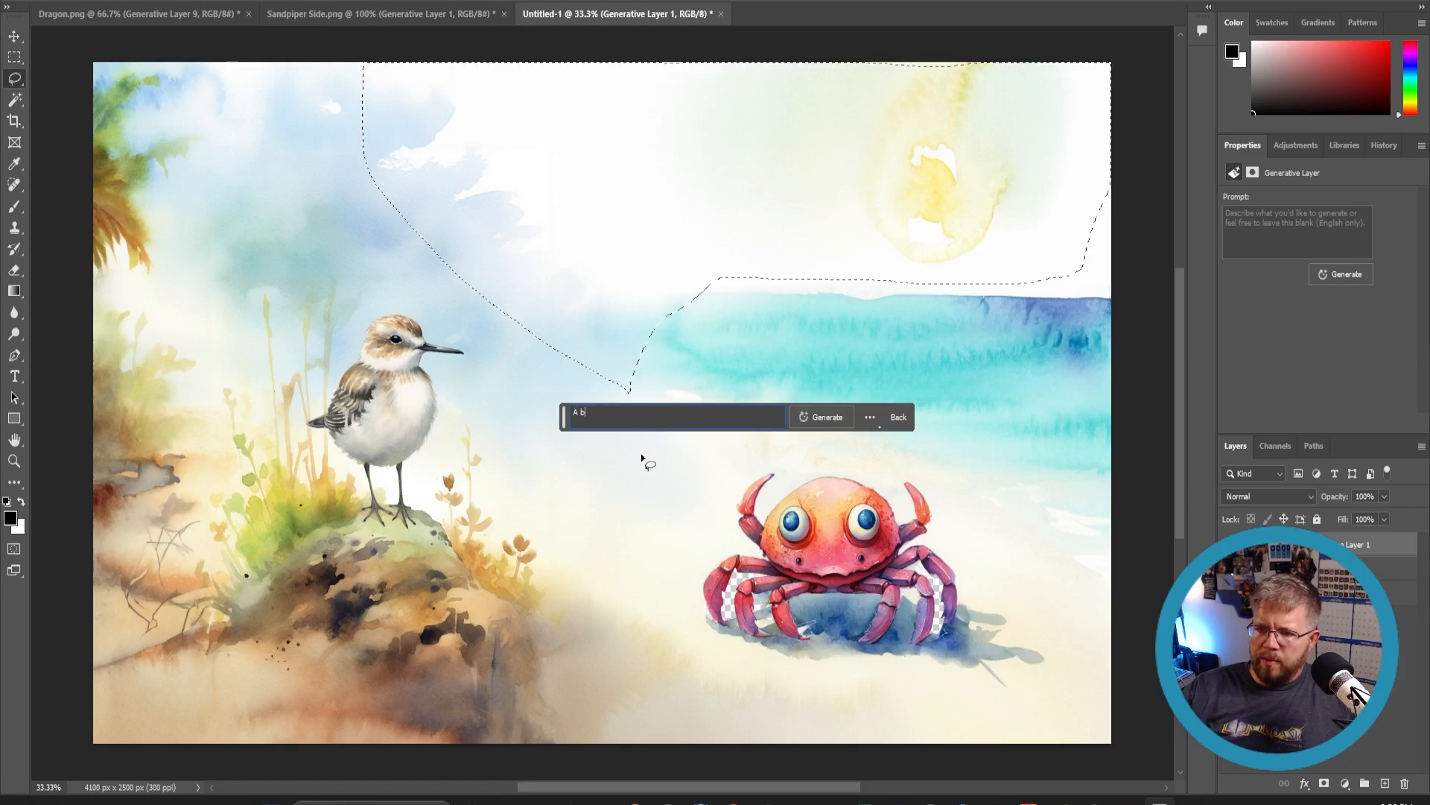
text(eautiful clou)
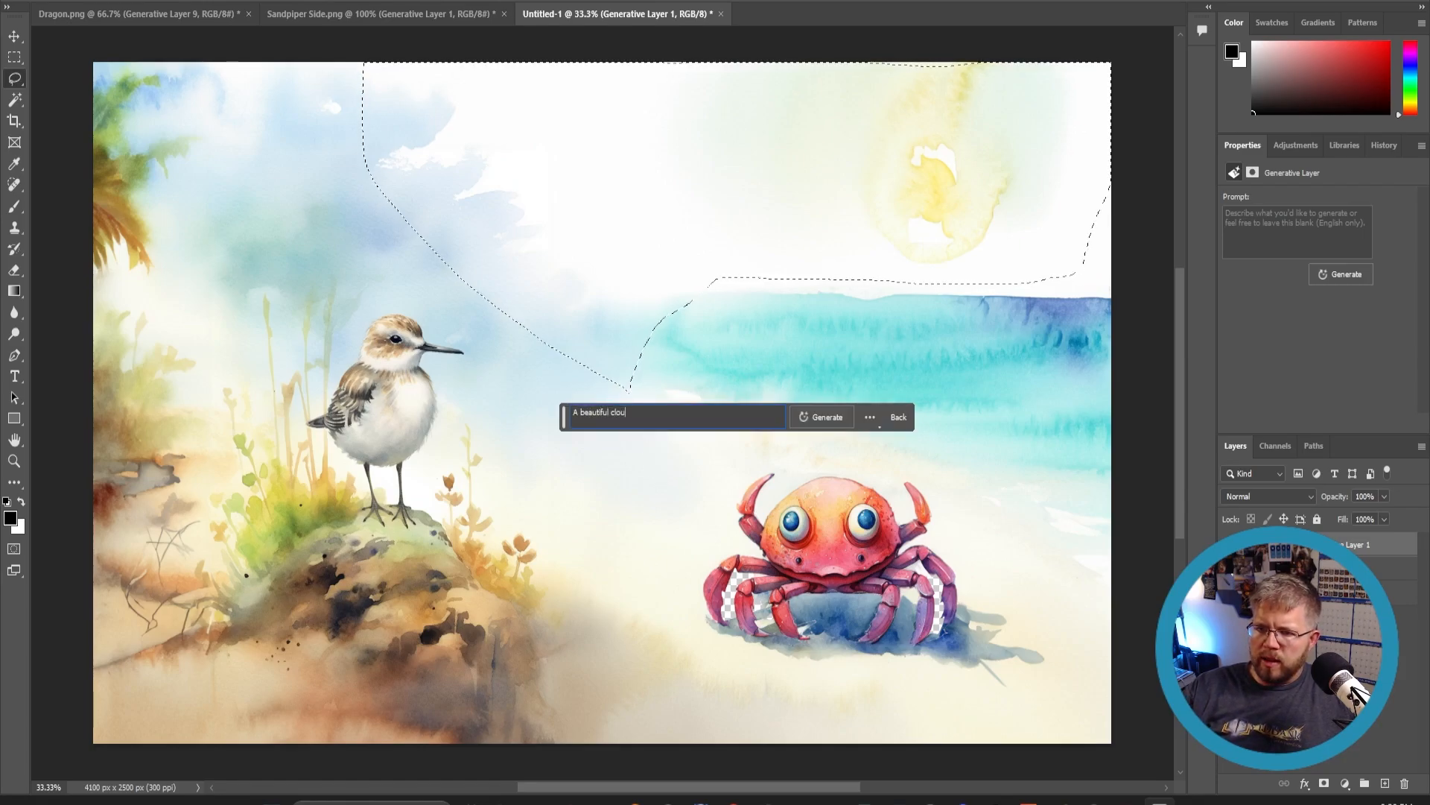
text(dy sky)
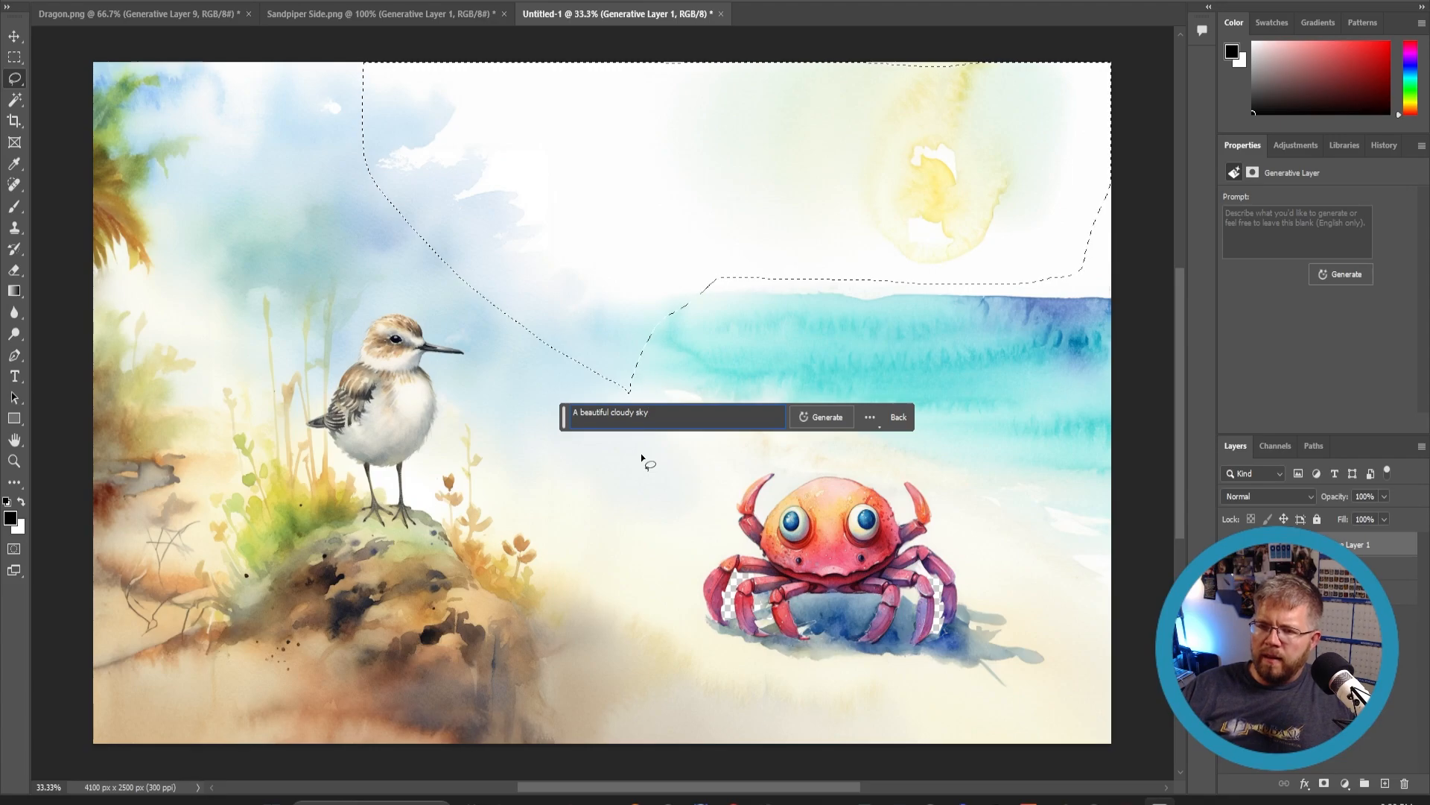
key(Left)
key(Left)
key(Left)
key(Left)
key(Left)
key(Left)
key(Left)
key(Left)
key(Left)
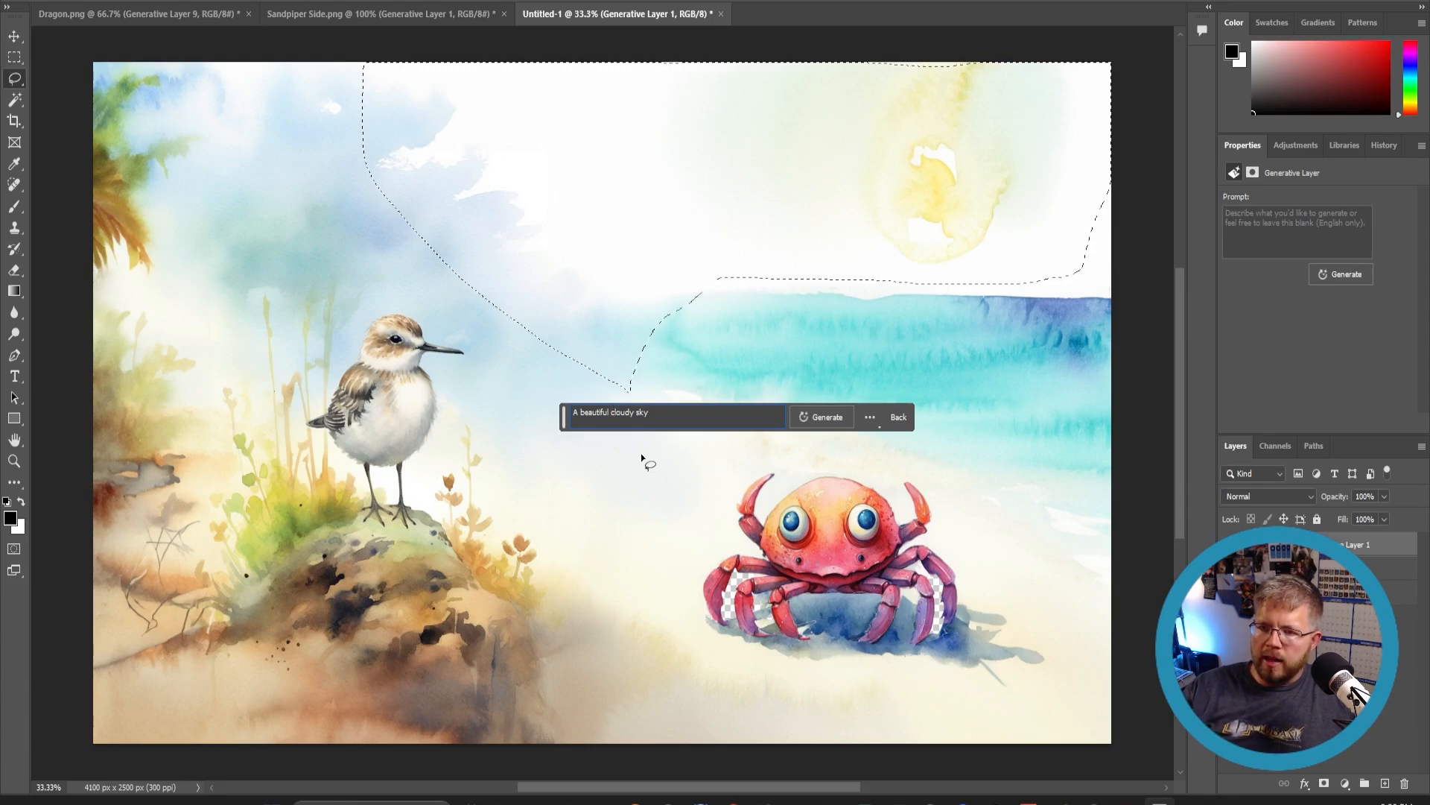
text(partly)
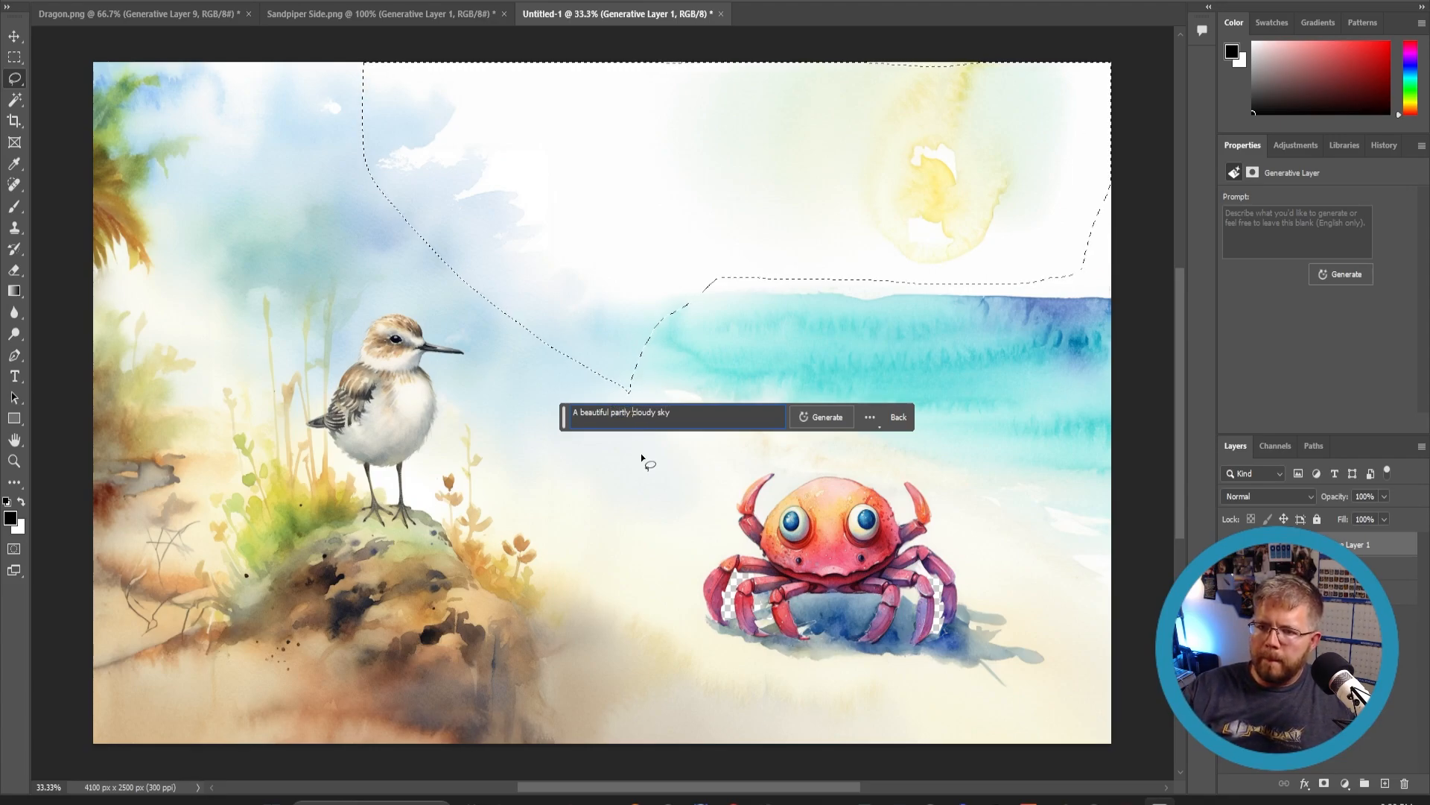
click(820, 419)
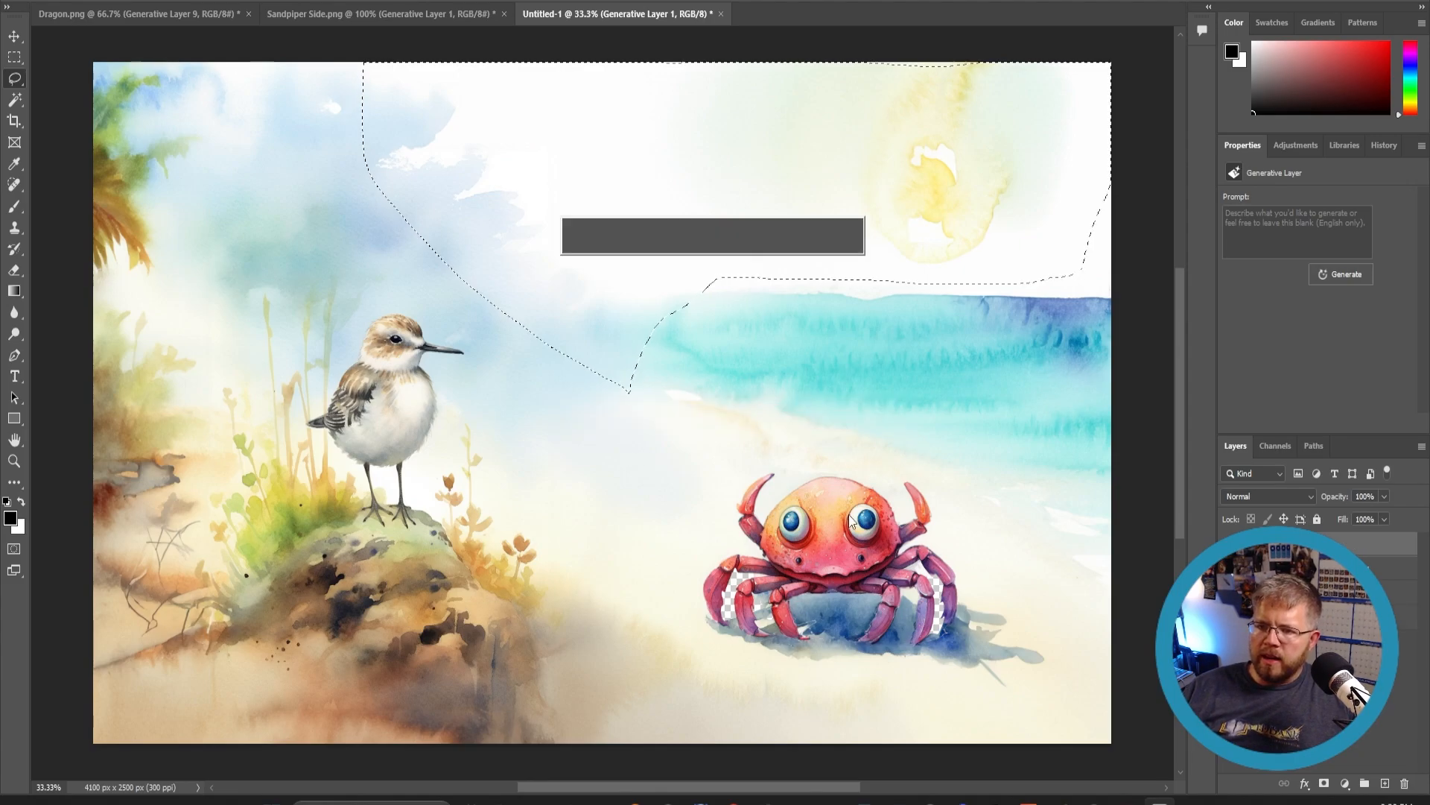